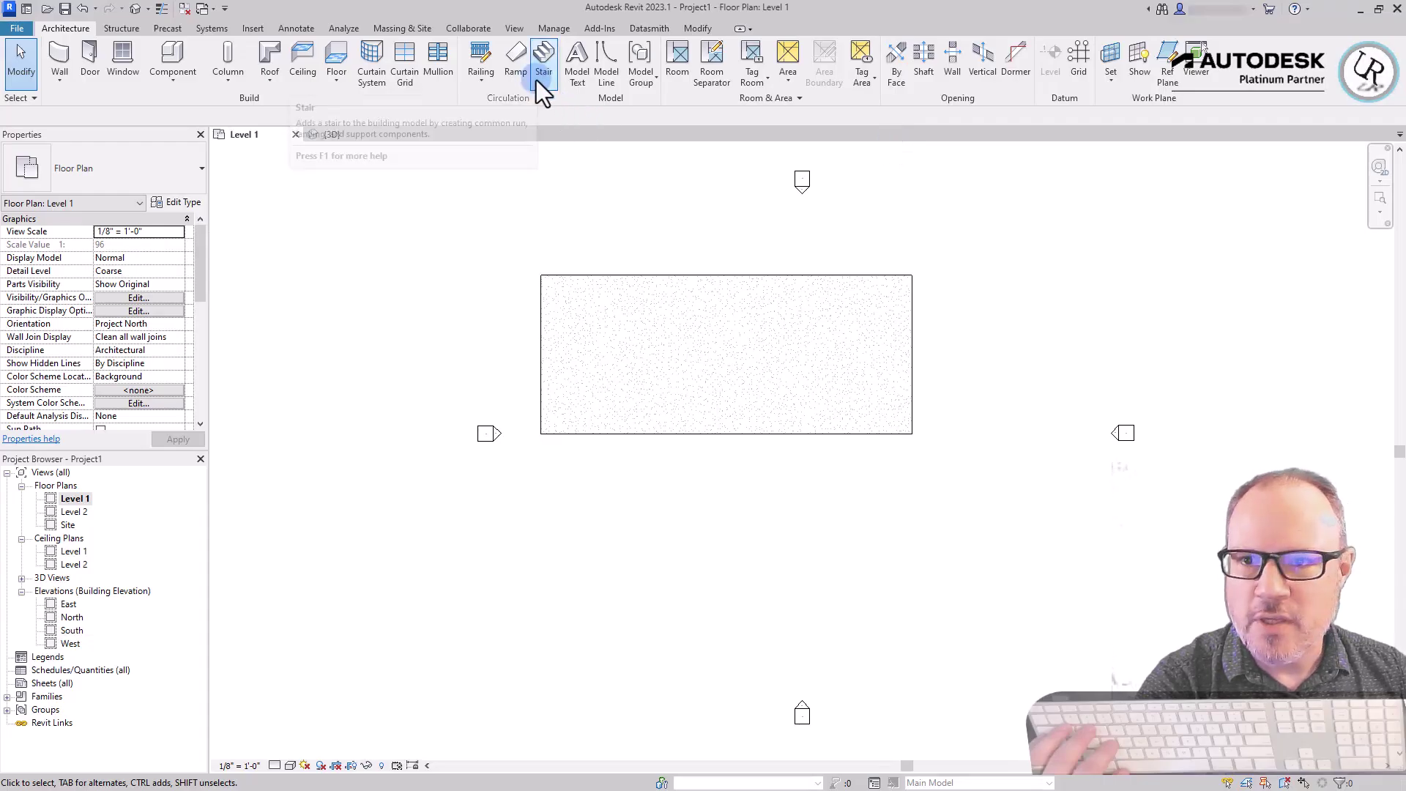
Start a straight-run stair of type Assembled Stair 7" max riser 11" tread with an actual run width of 4' 0".
left_click(543, 75)
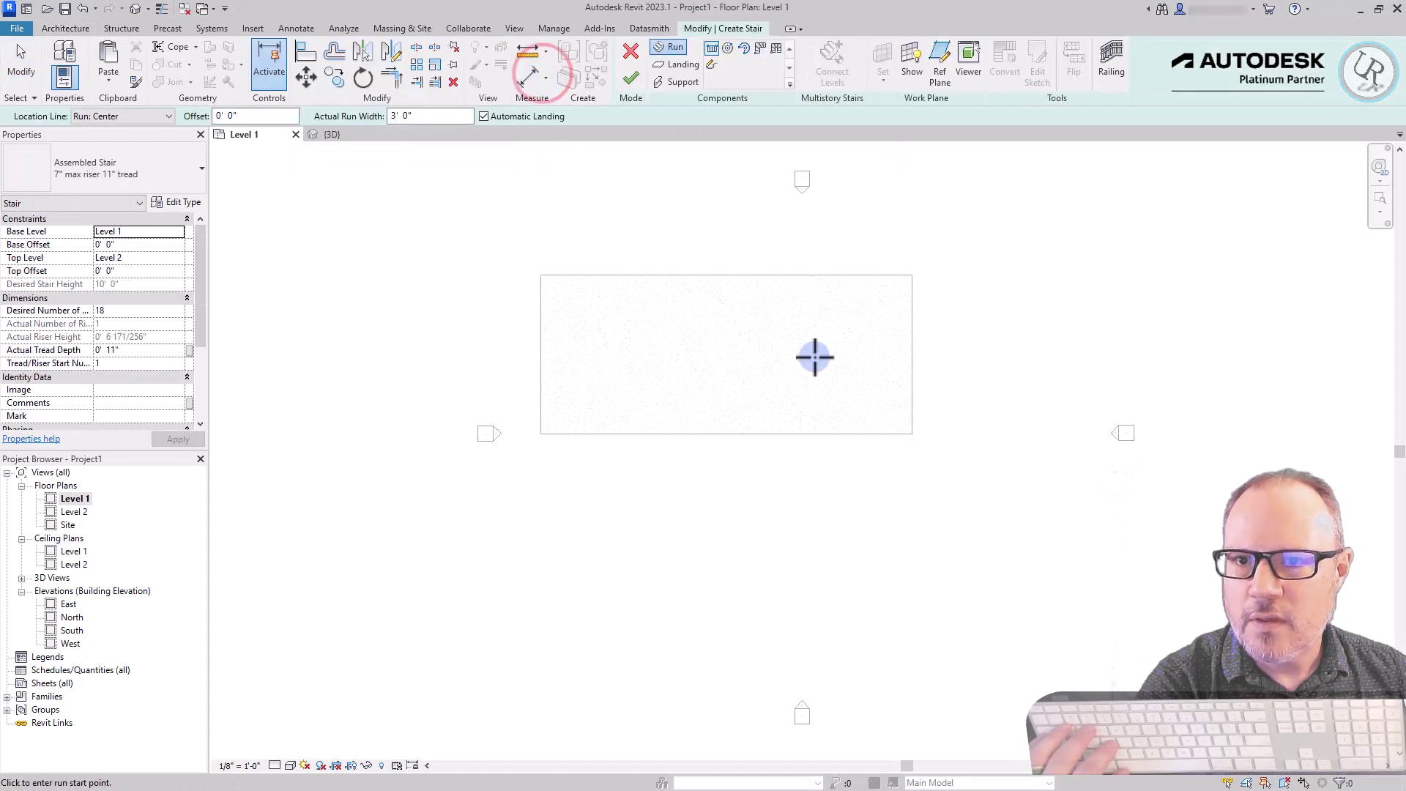
left_click(712, 51)
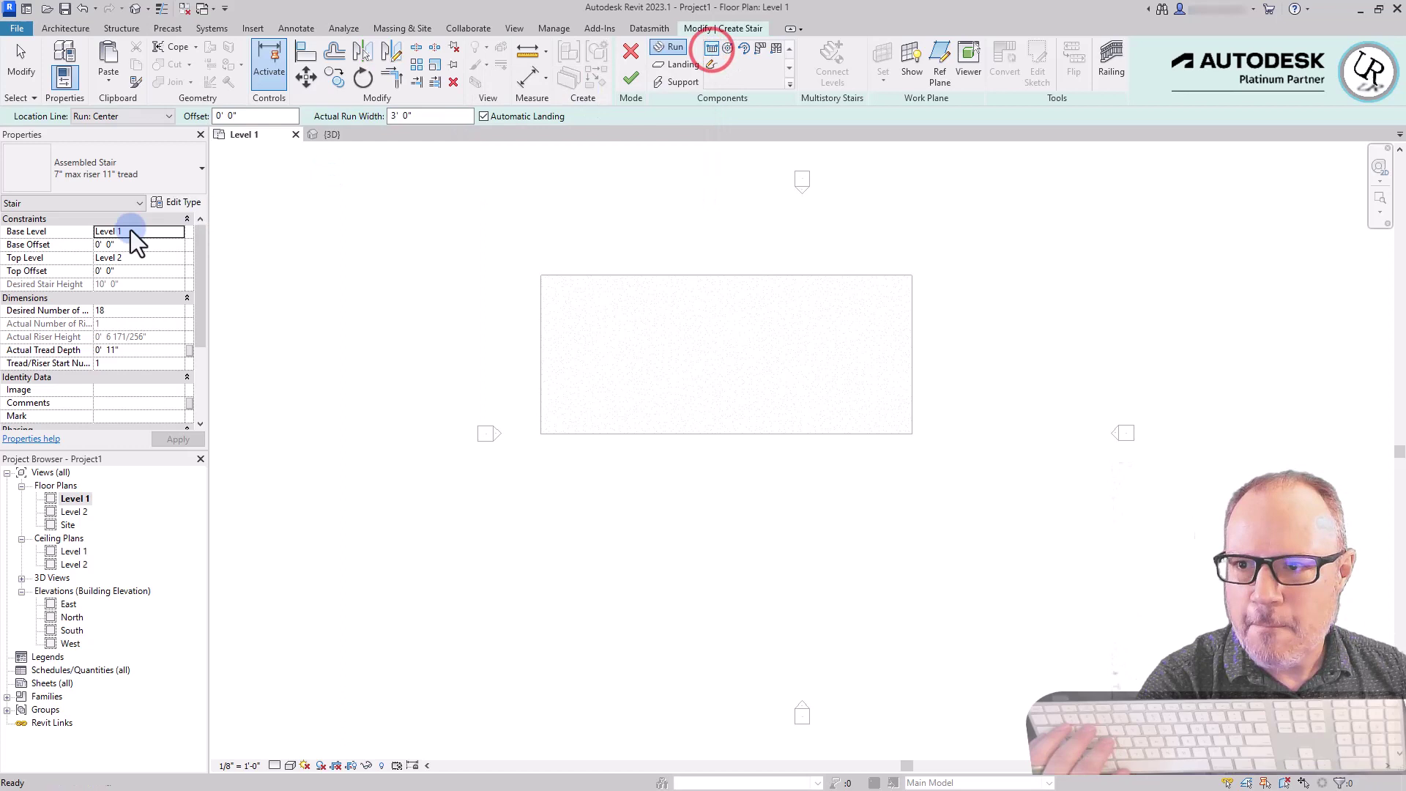
left_click(169, 175)
left_click(47, 239)
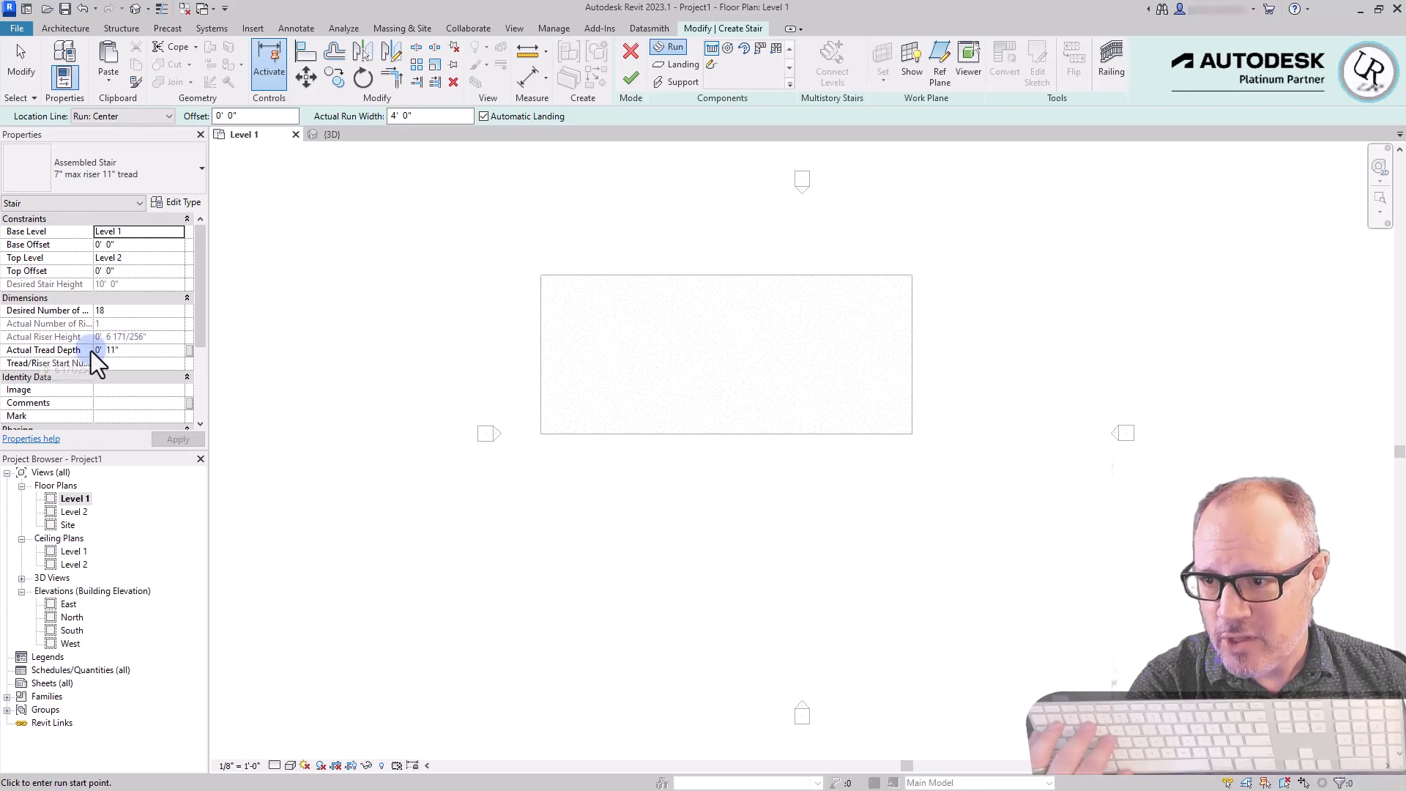
Draw a vertical 18-riser straight run near the floor slab's left end in the Level 1 plan and finish the stair.
scroll(564, 402, "up", 3)
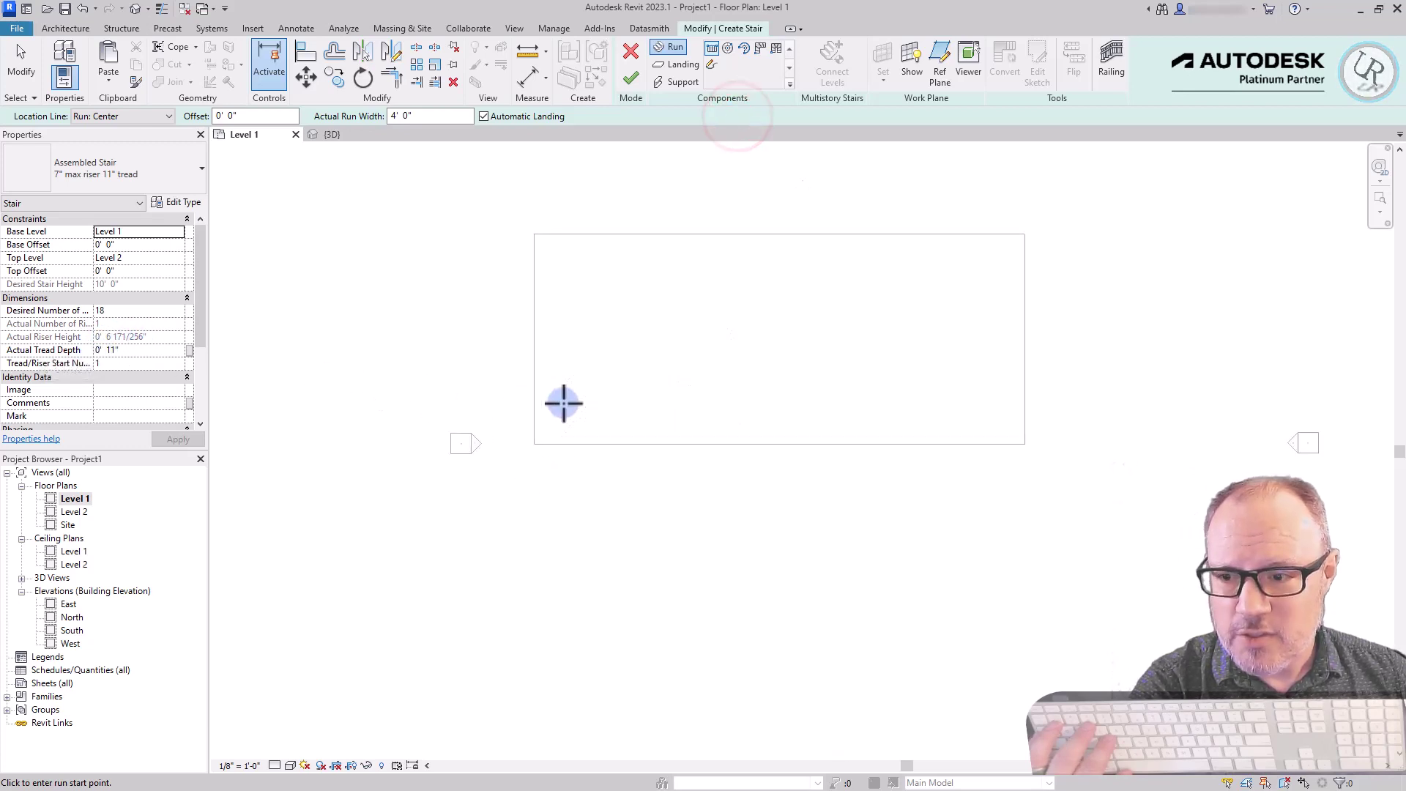
left_click(598, 414)
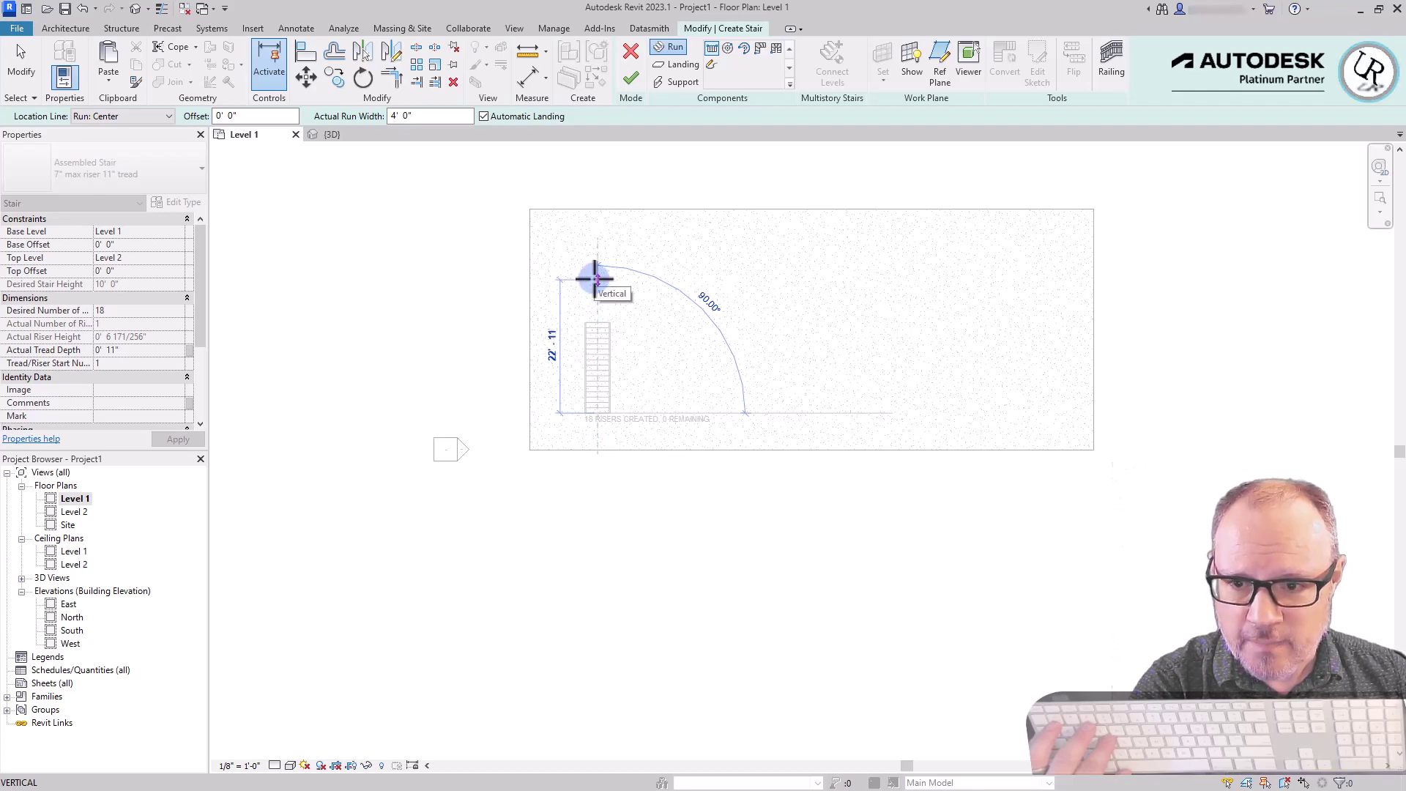
left_click(594, 279)
key("Escape")
scroll(579, 388, "up", 4)
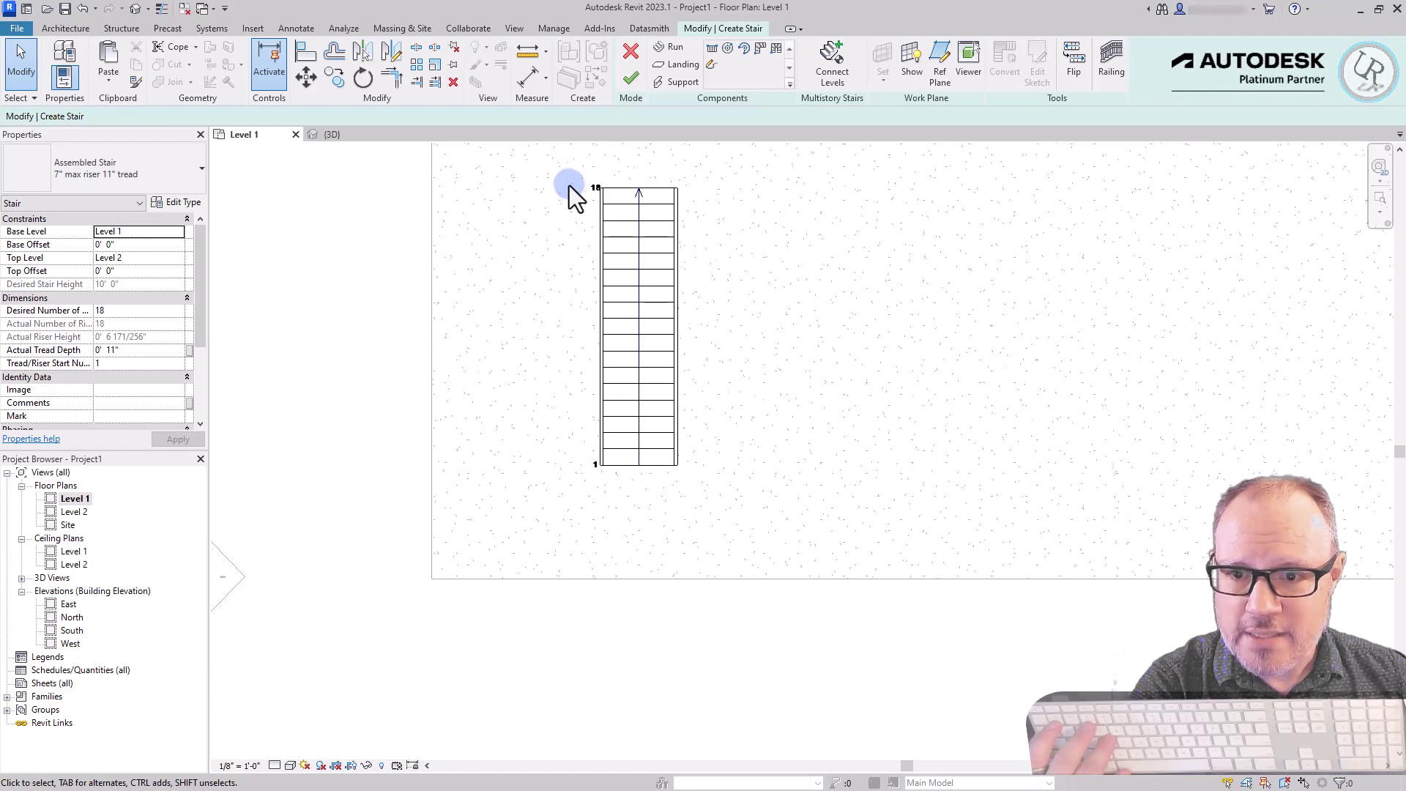
left_click(632, 81)
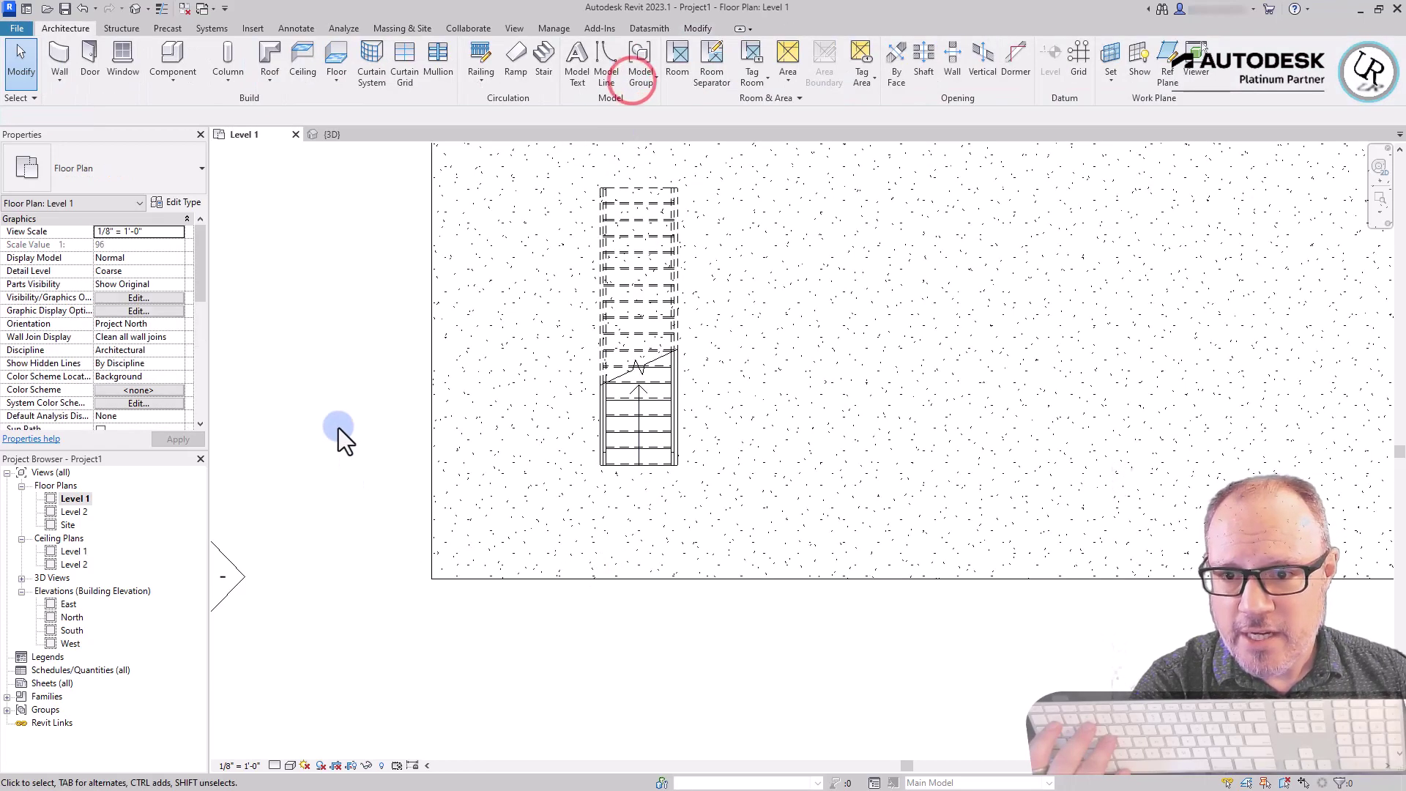
Open the 3D view, set its visual style to Consistent Colors and inspect the straight stair with its railings.
scroll(641, 437, "up", 2)
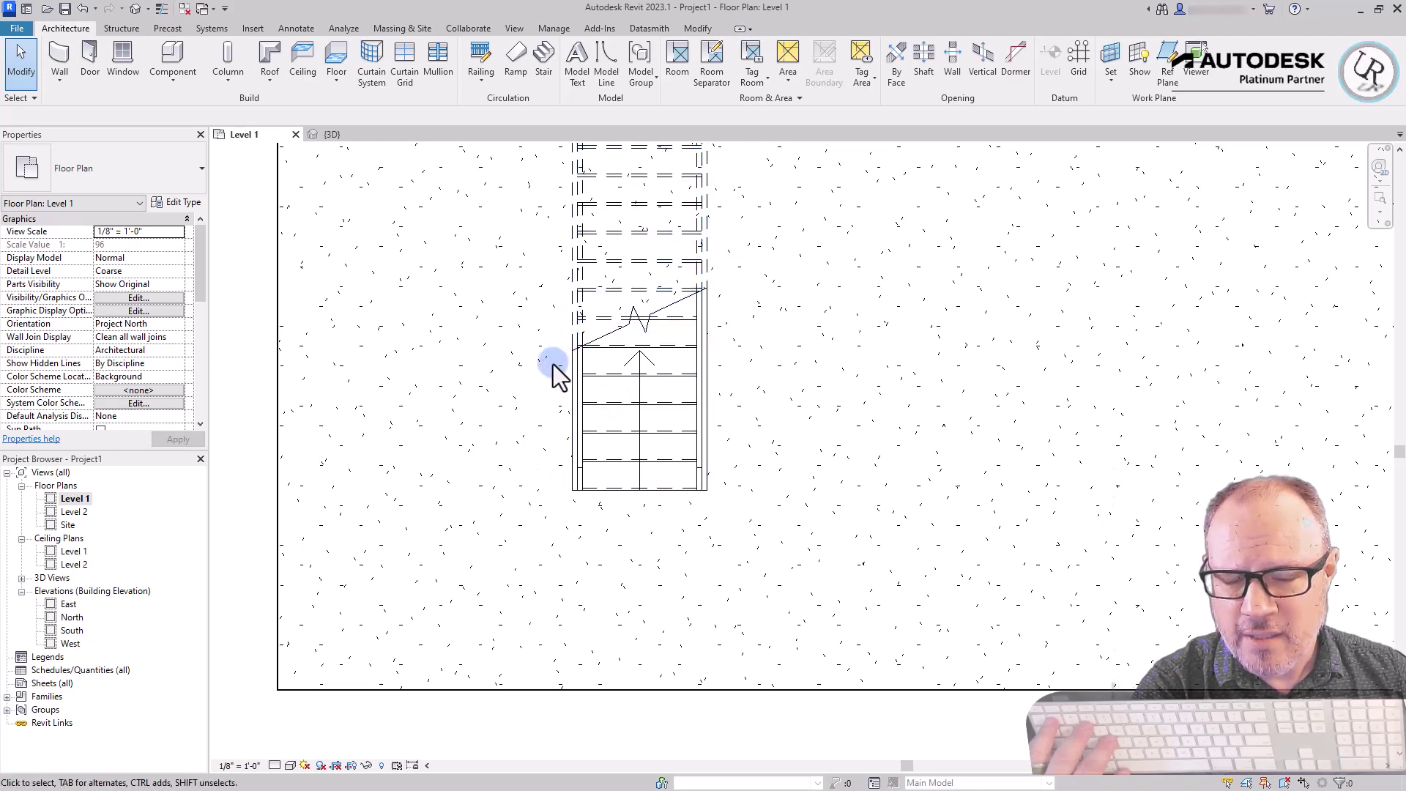
scroll(657, 426, "down", 2)
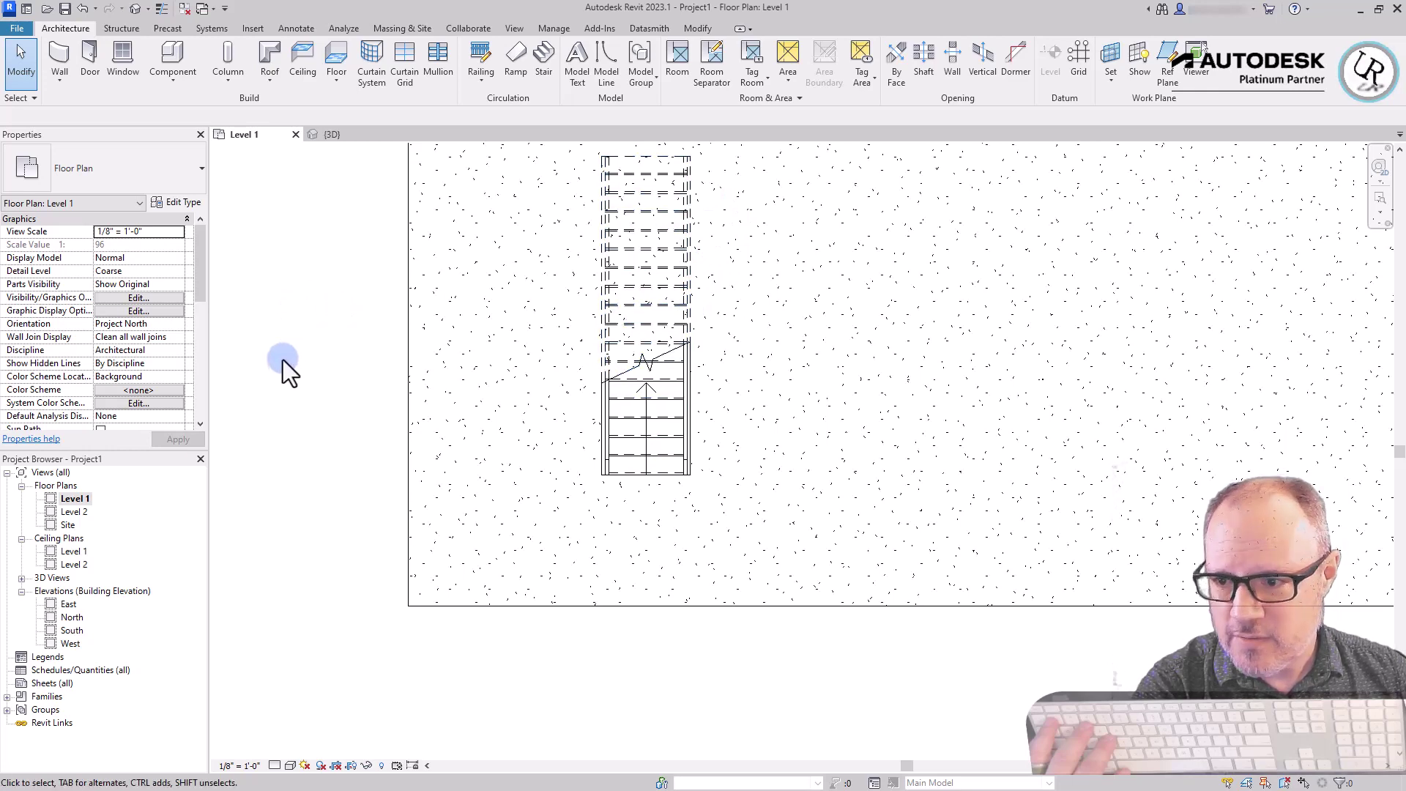
left_click(132, 10)
scroll(693, 637, "up", 3)
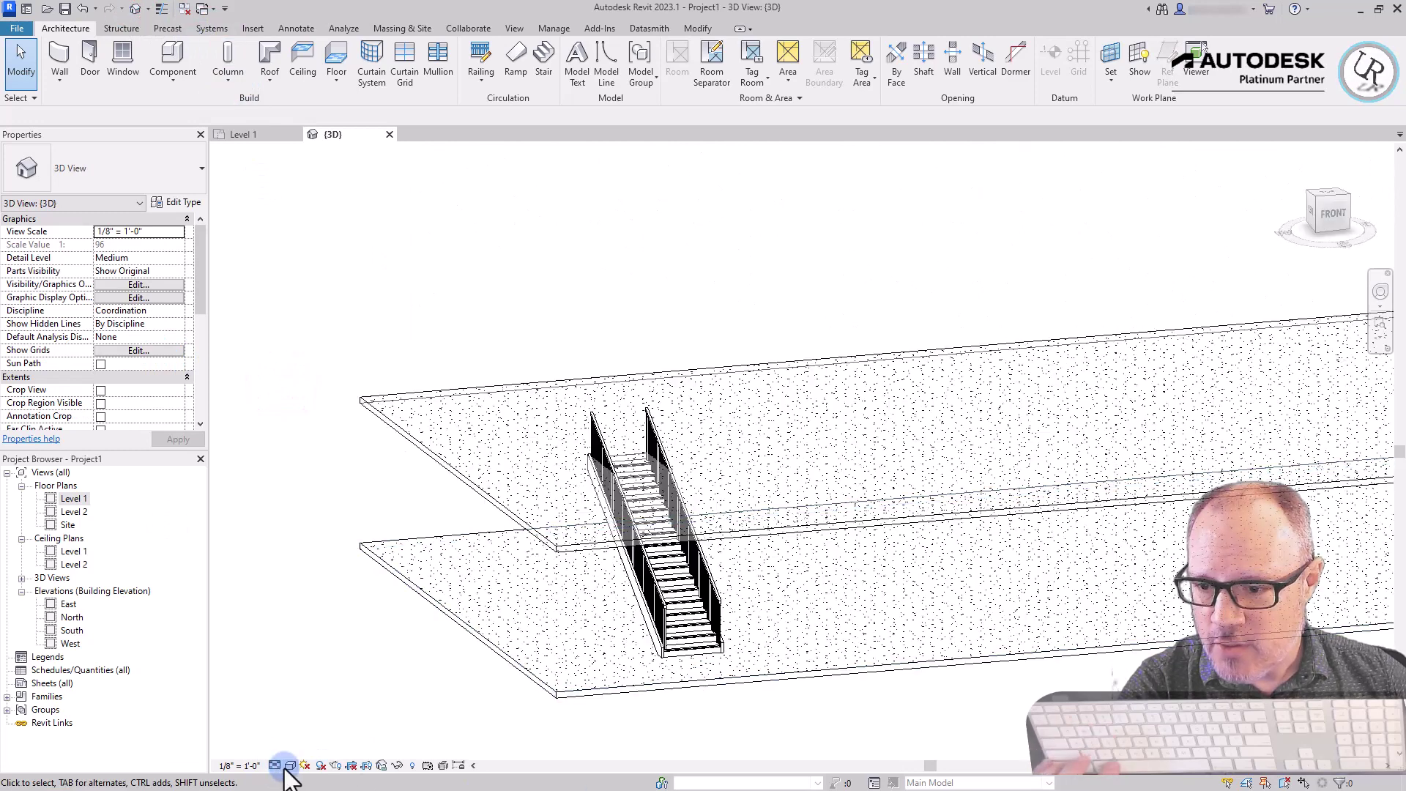
left_click(290, 765)
left_click(318, 733)
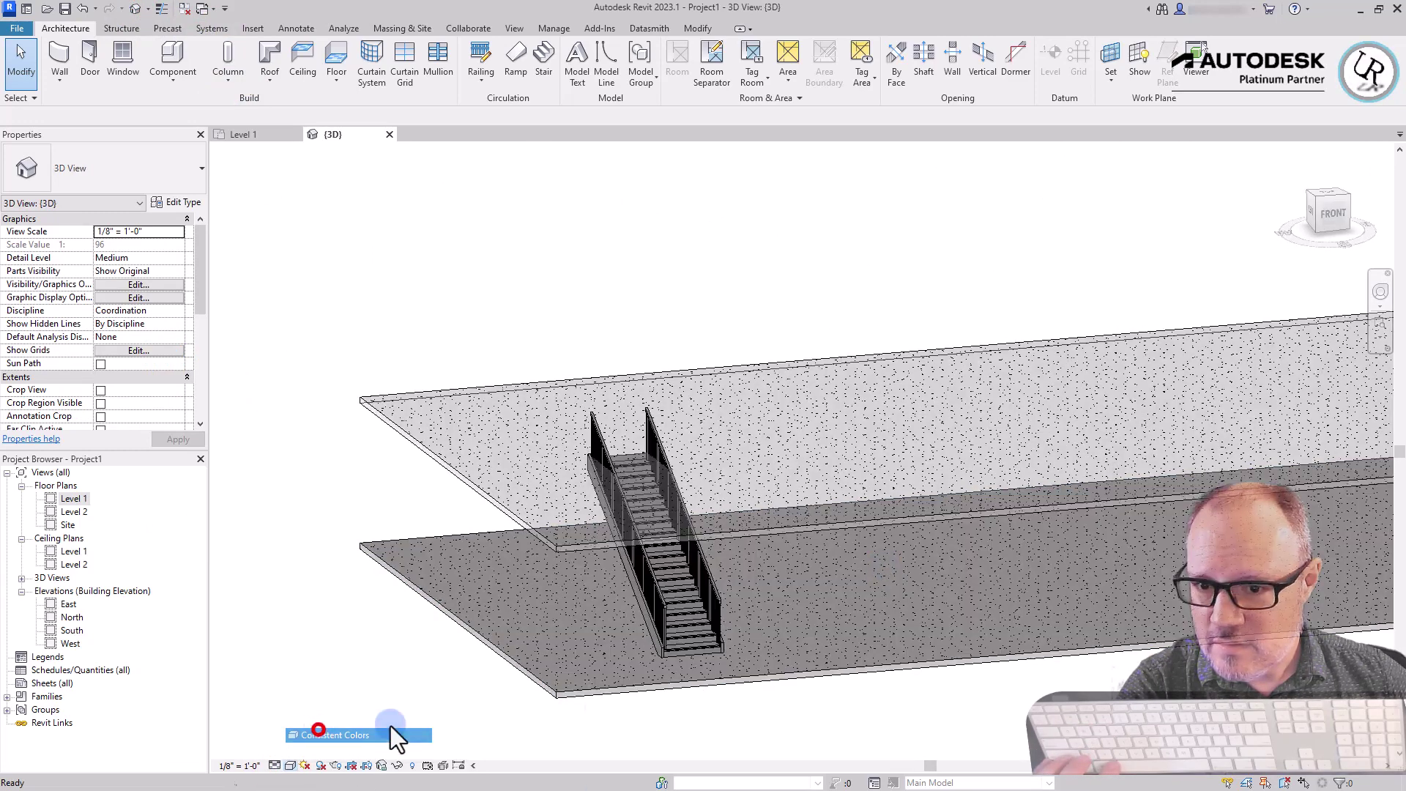
middle_click_drag(787, 606, 697, 449, "shift")
scroll(696, 445, "up", 3)
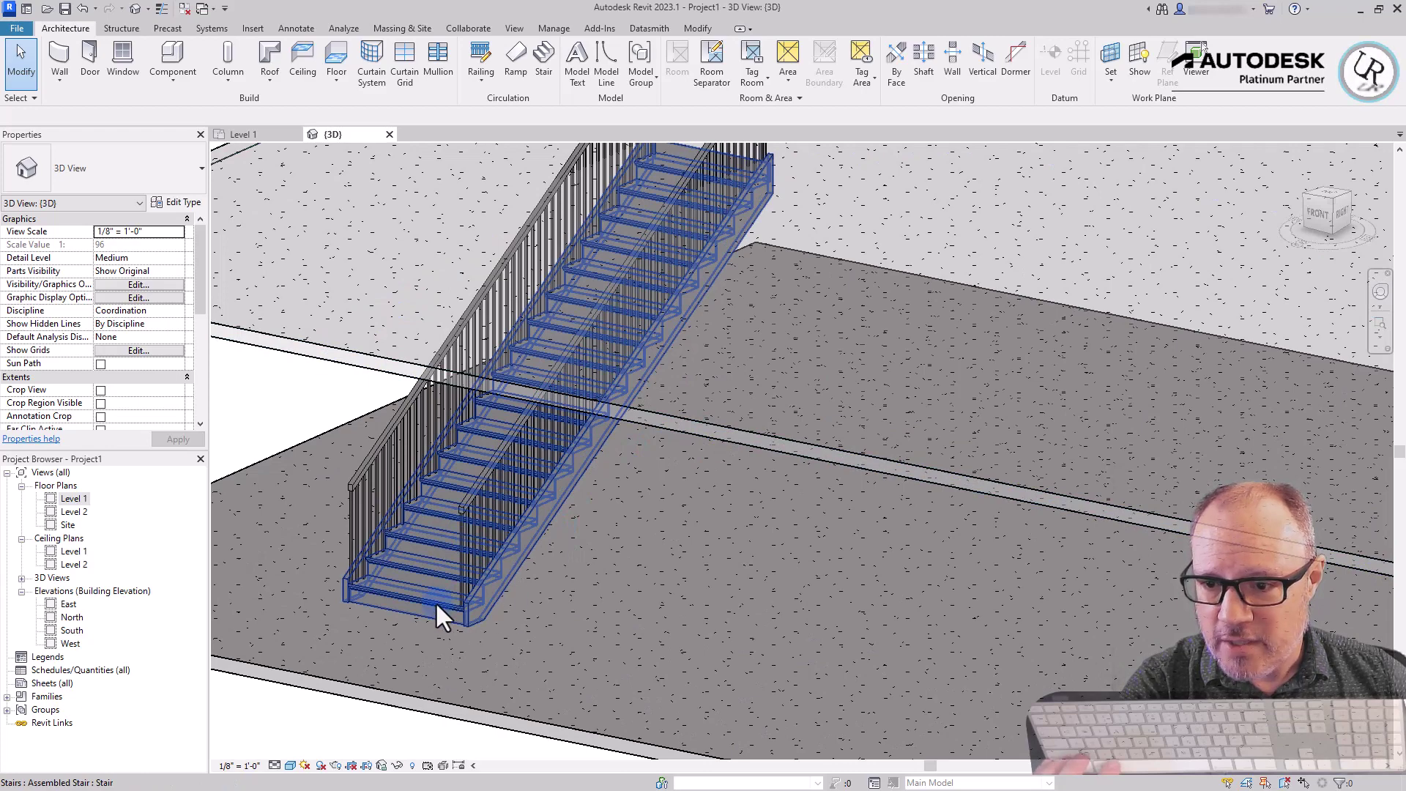
scroll(432, 601, "down", 6)
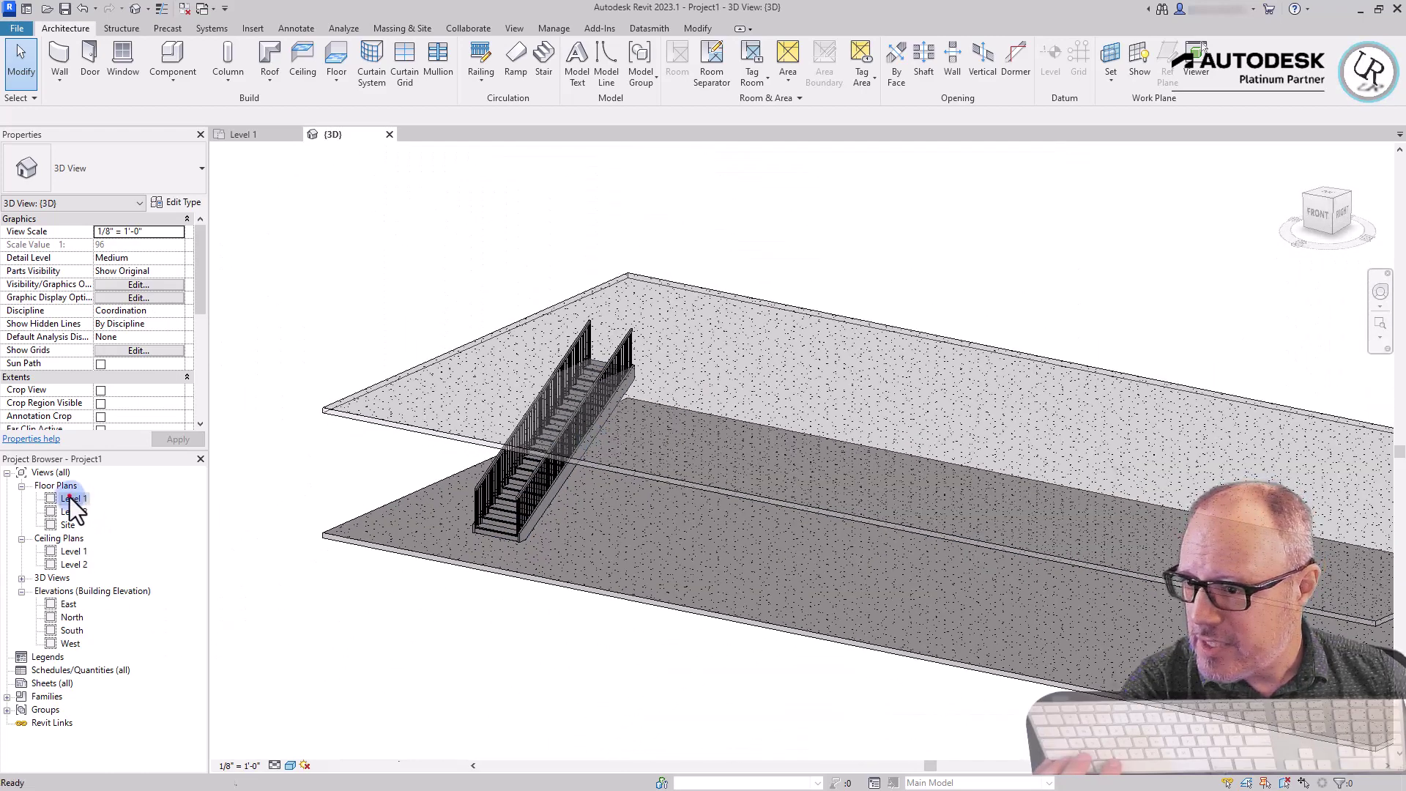
In the Level 1 plan, create a second stair from two parallel nine-riser upward runs, offset sideways and joined by an automatic landing.
double_click(73, 499)
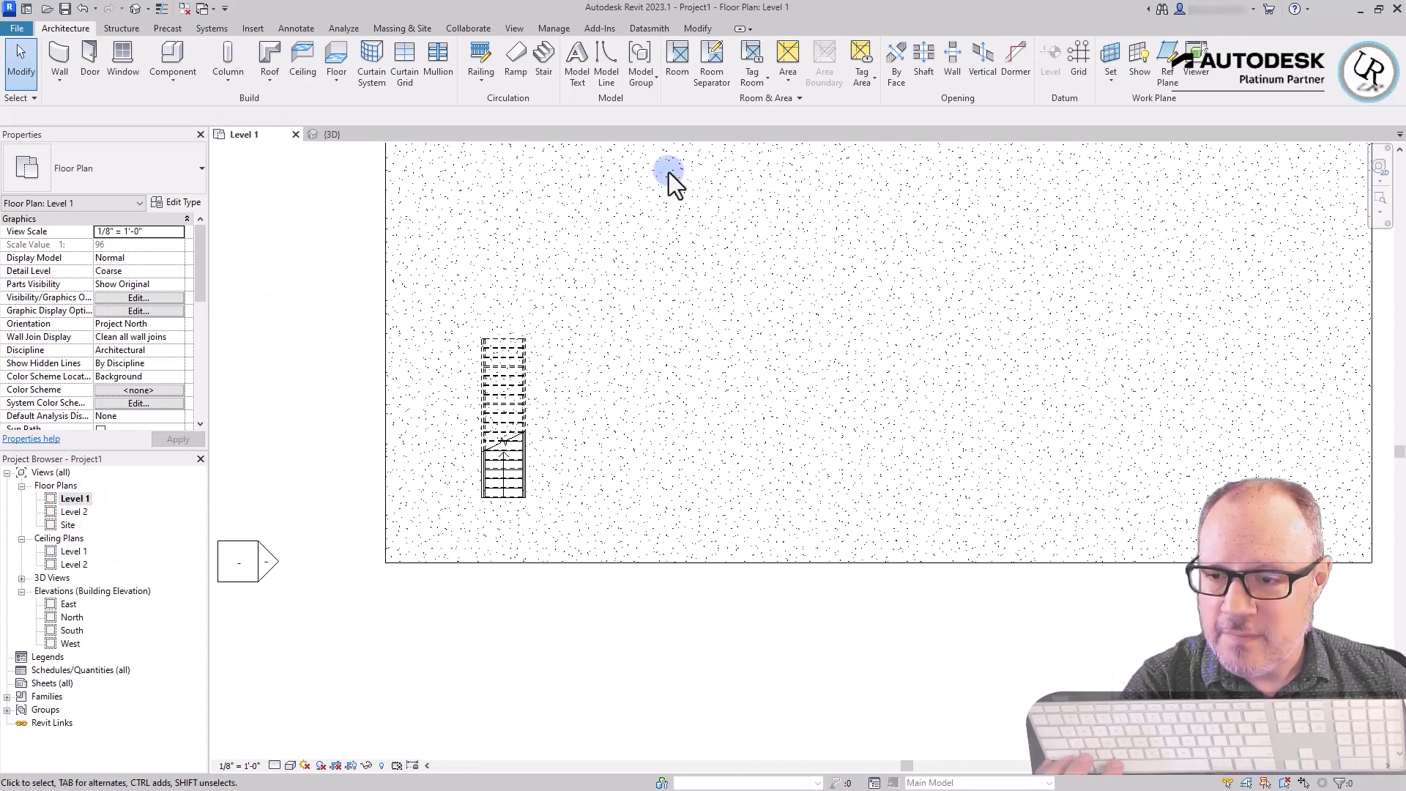
left_click(542, 60)
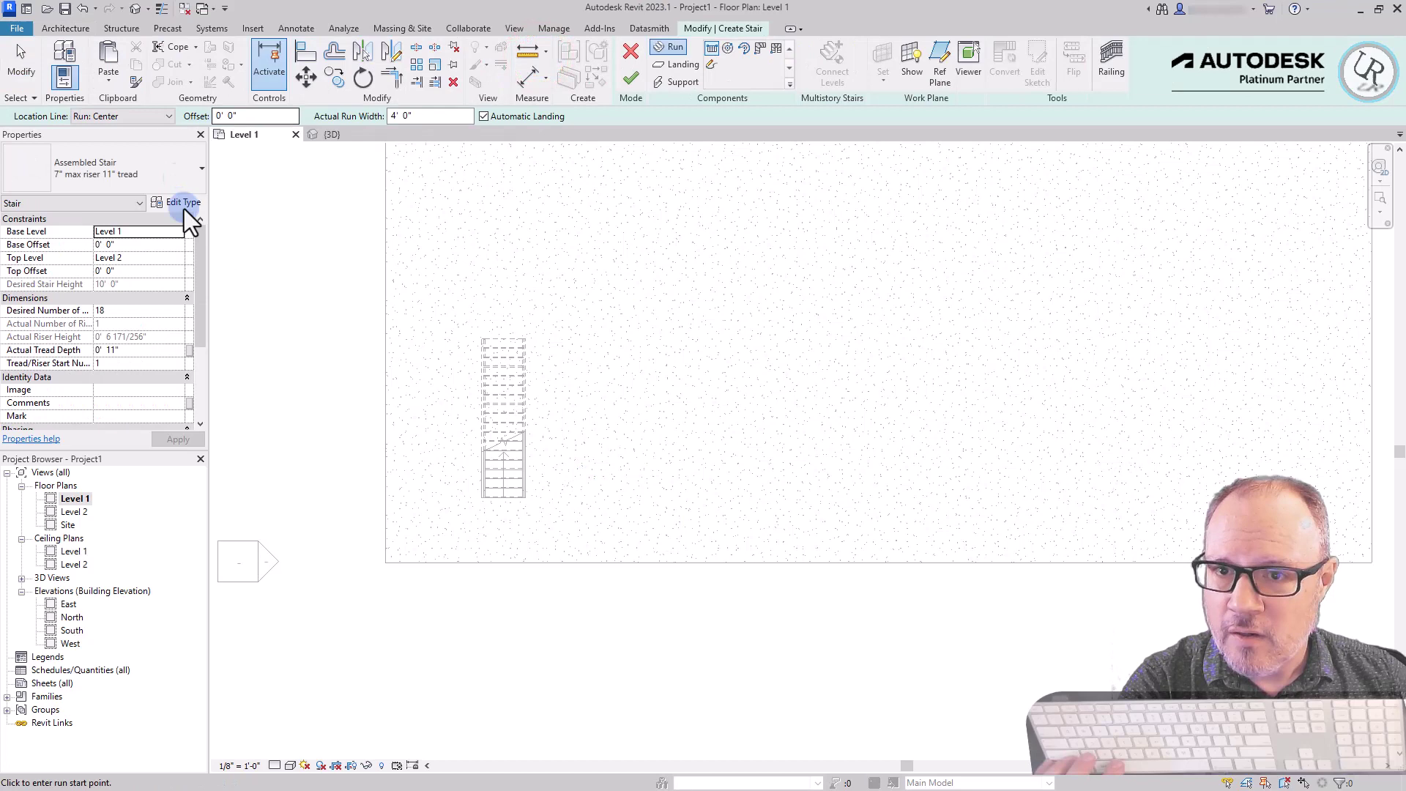
left_click(609, 507)
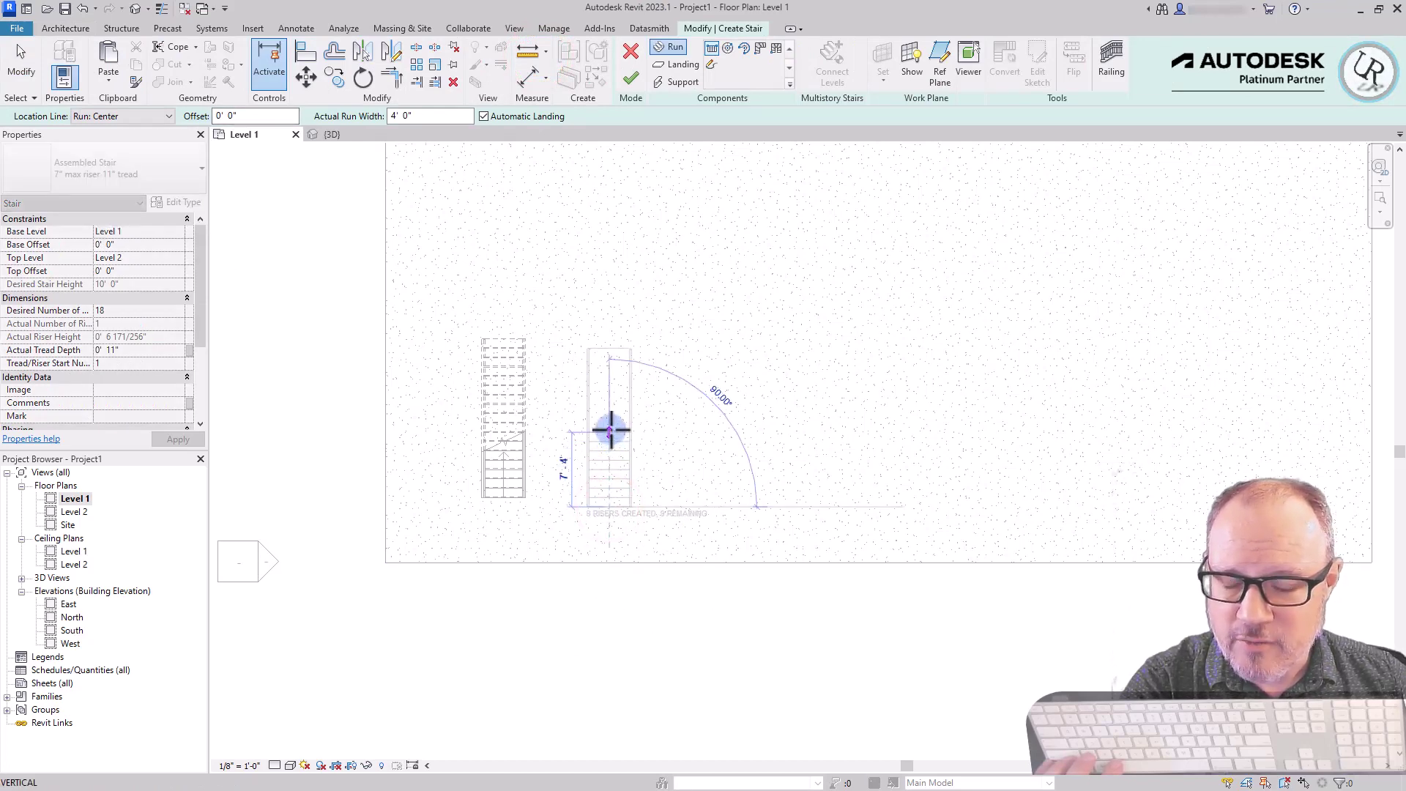
left_click(609, 431)
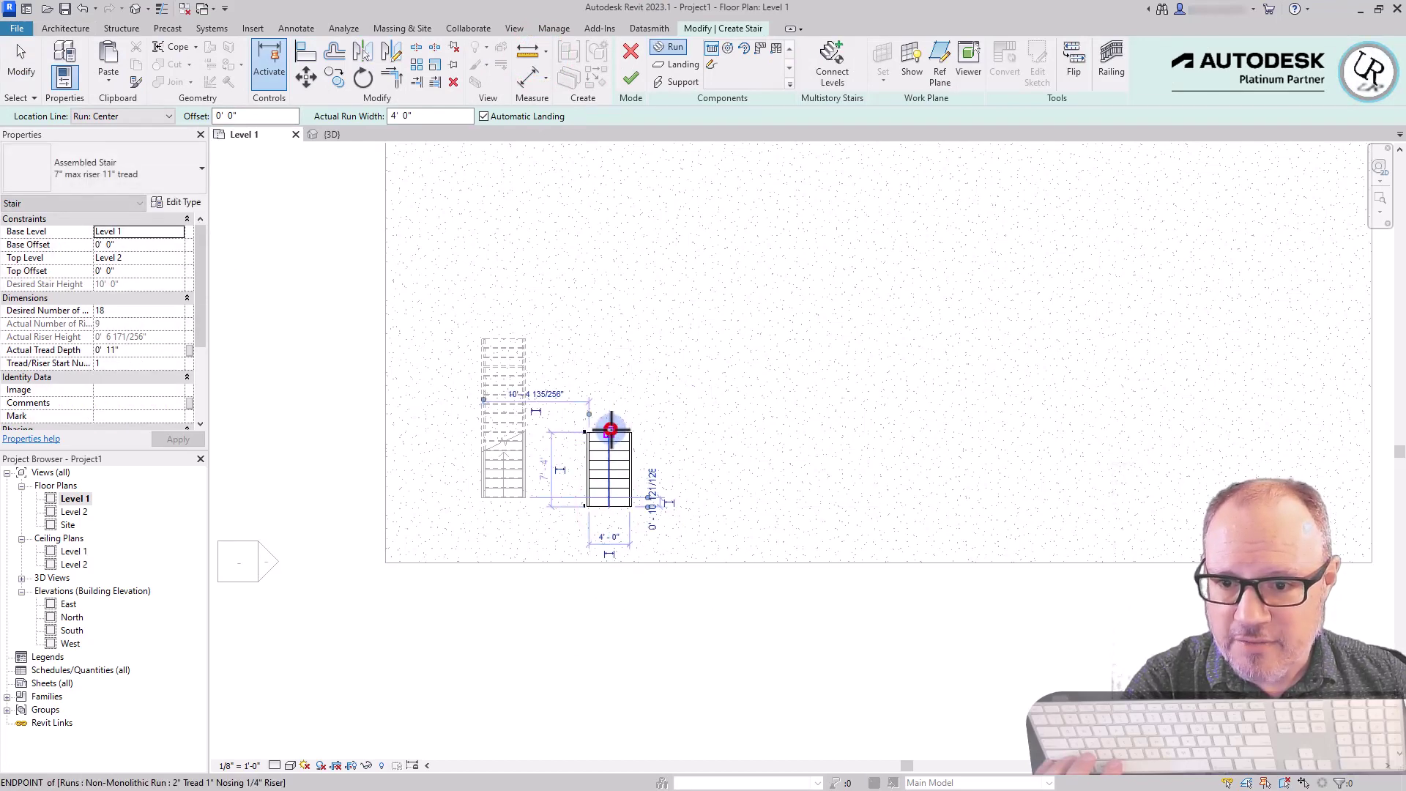
left_click(690, 380)
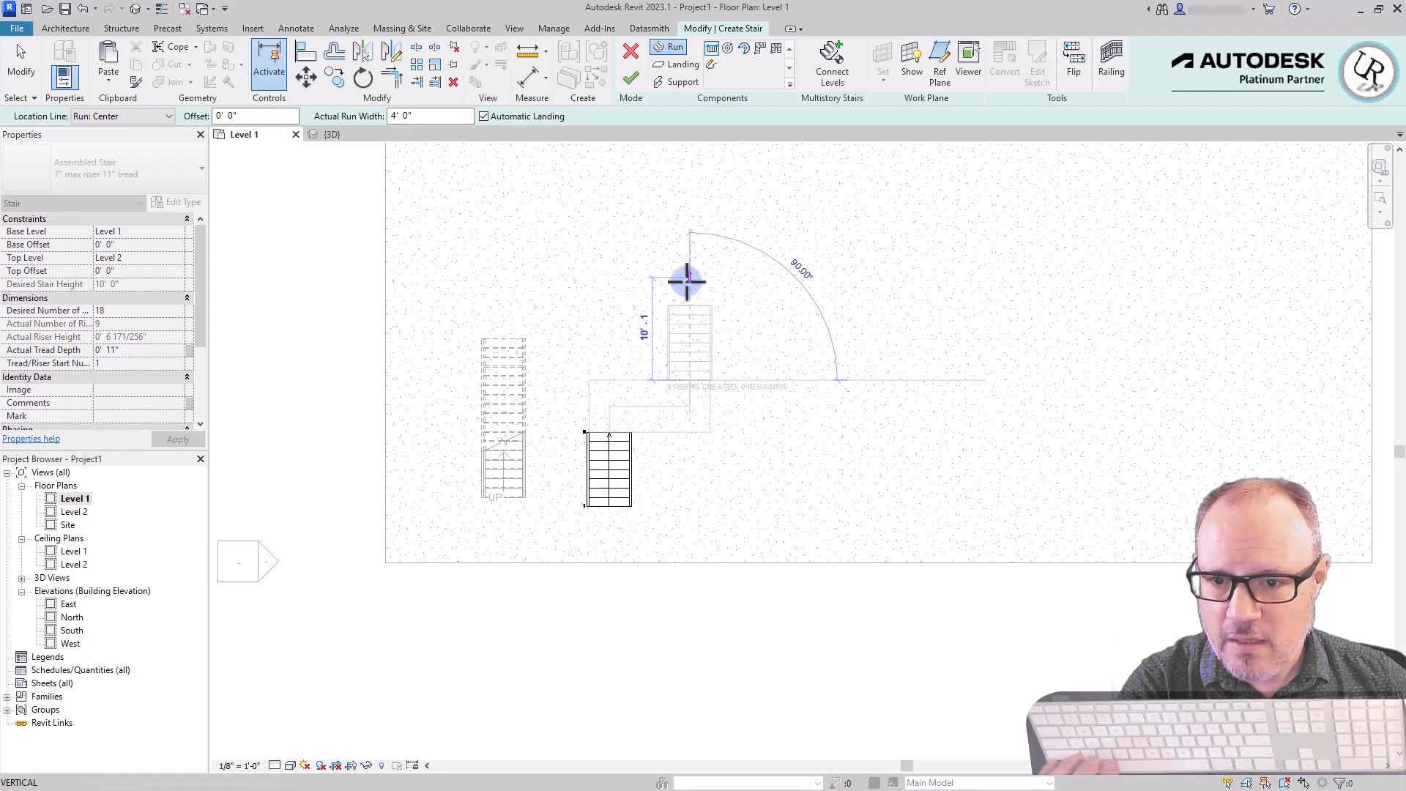
left_click(695, 238)
key("Escape")
left_click(631, 78)
Open the 3D view and examine the offset two-run stair and its landing.
scroll(665, 637, "up", 3)
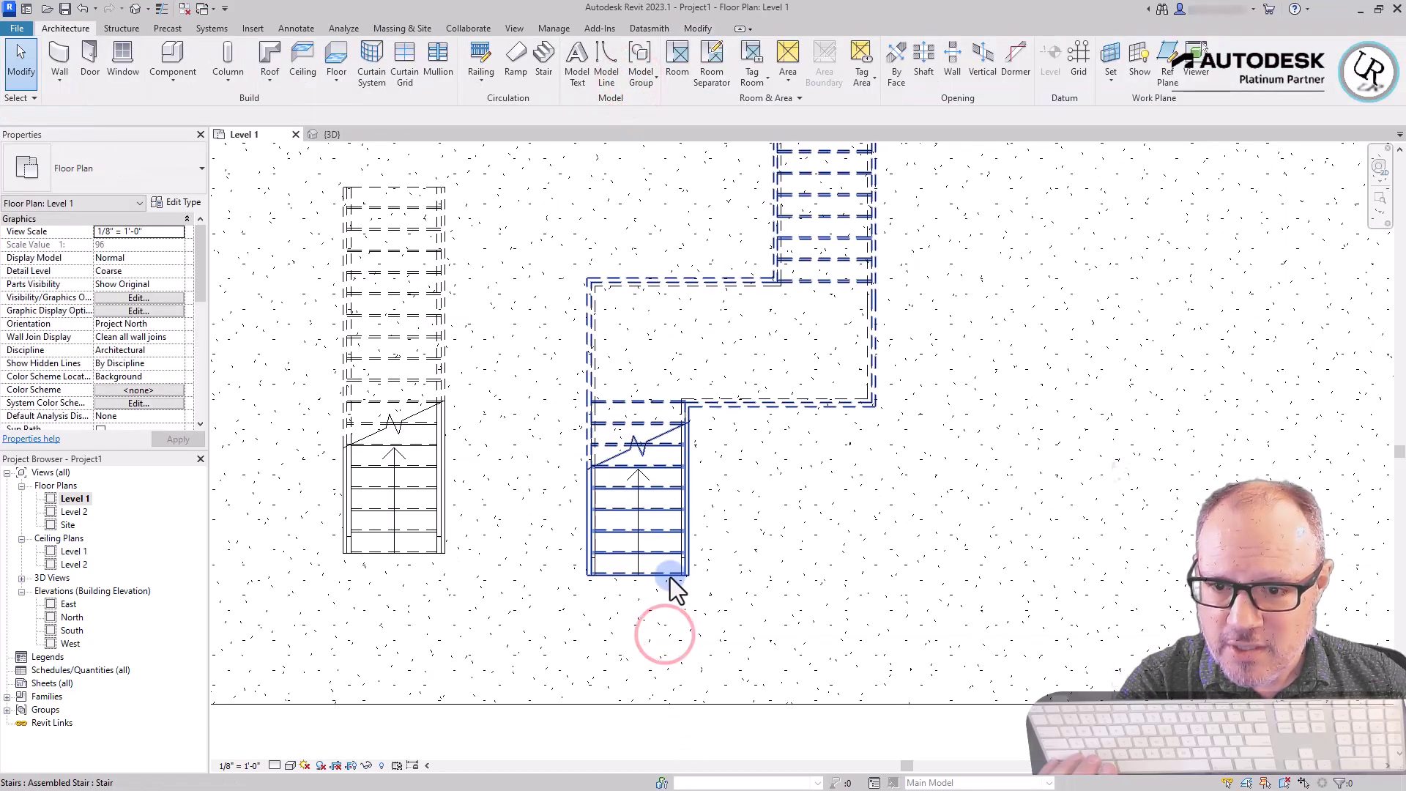
left_click(340, 136)
middle_click_drag(626, 518, 932, 624, "shift")
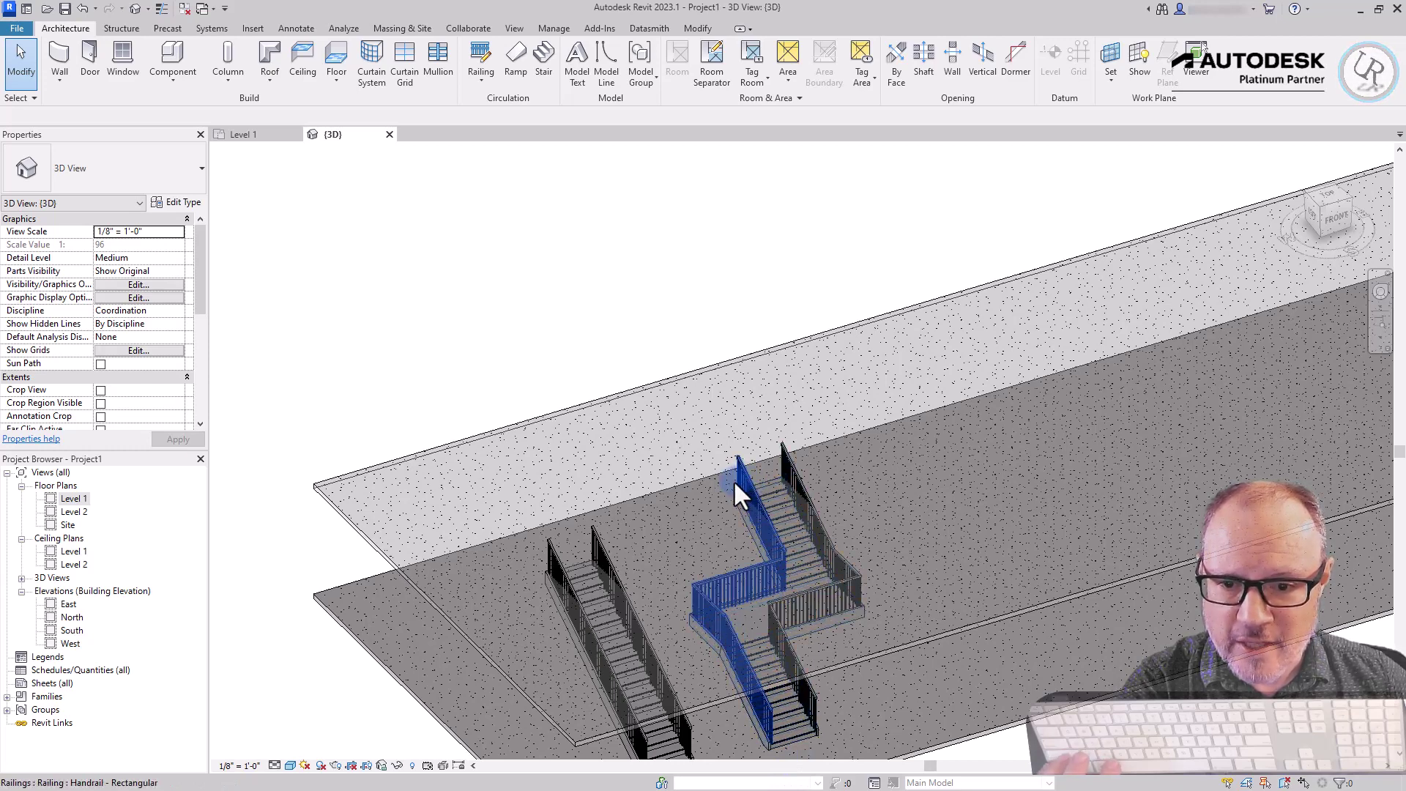
scroll(733, 481, "down", 3)
middle_click_drag(1030, 555, 923, 607, "shift")
In the Level 1 plan, create a U-shaped stair with a nine-riser upward run, an automatic landing and a parallel return run.
left_click(241, 134)
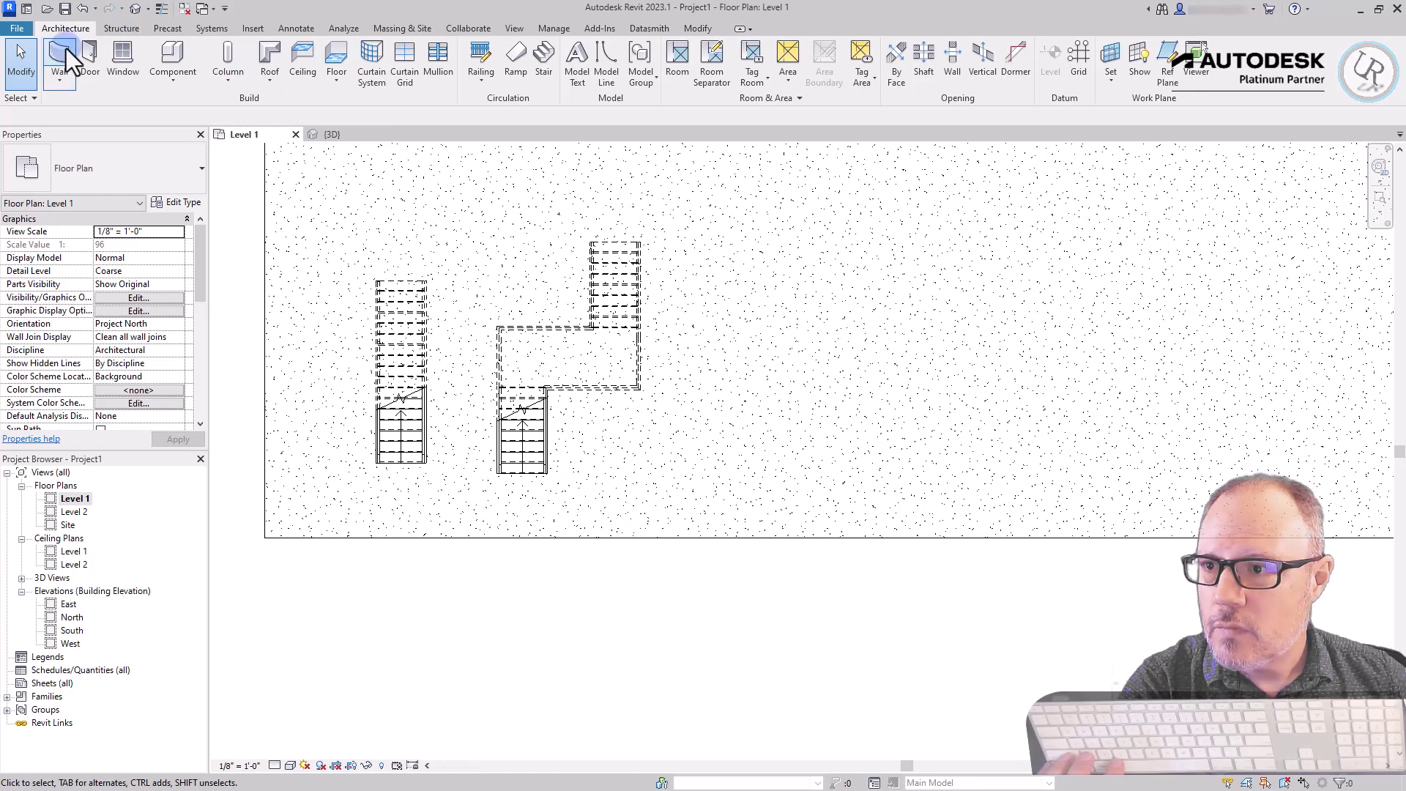
left_click(542, 73)
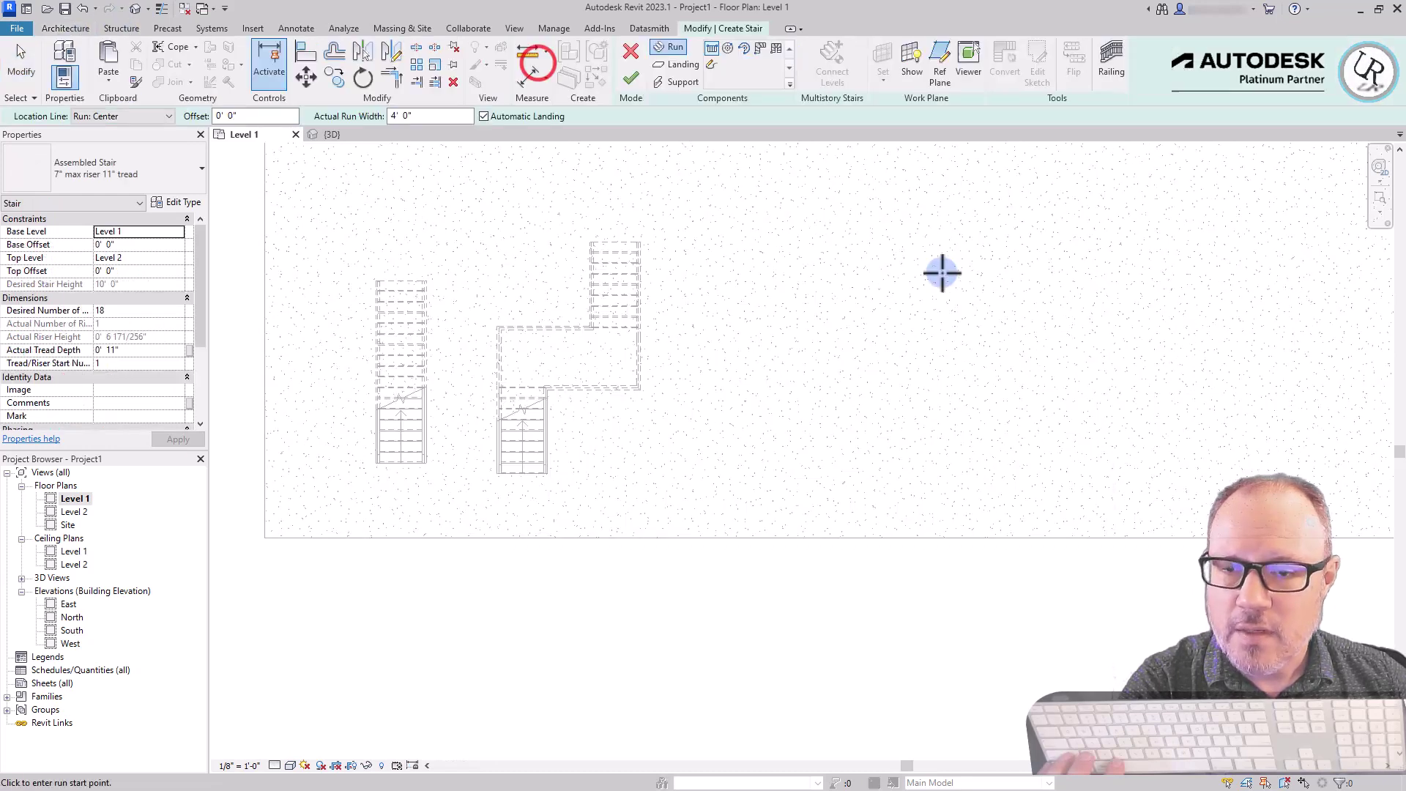
left_click(745, 480)
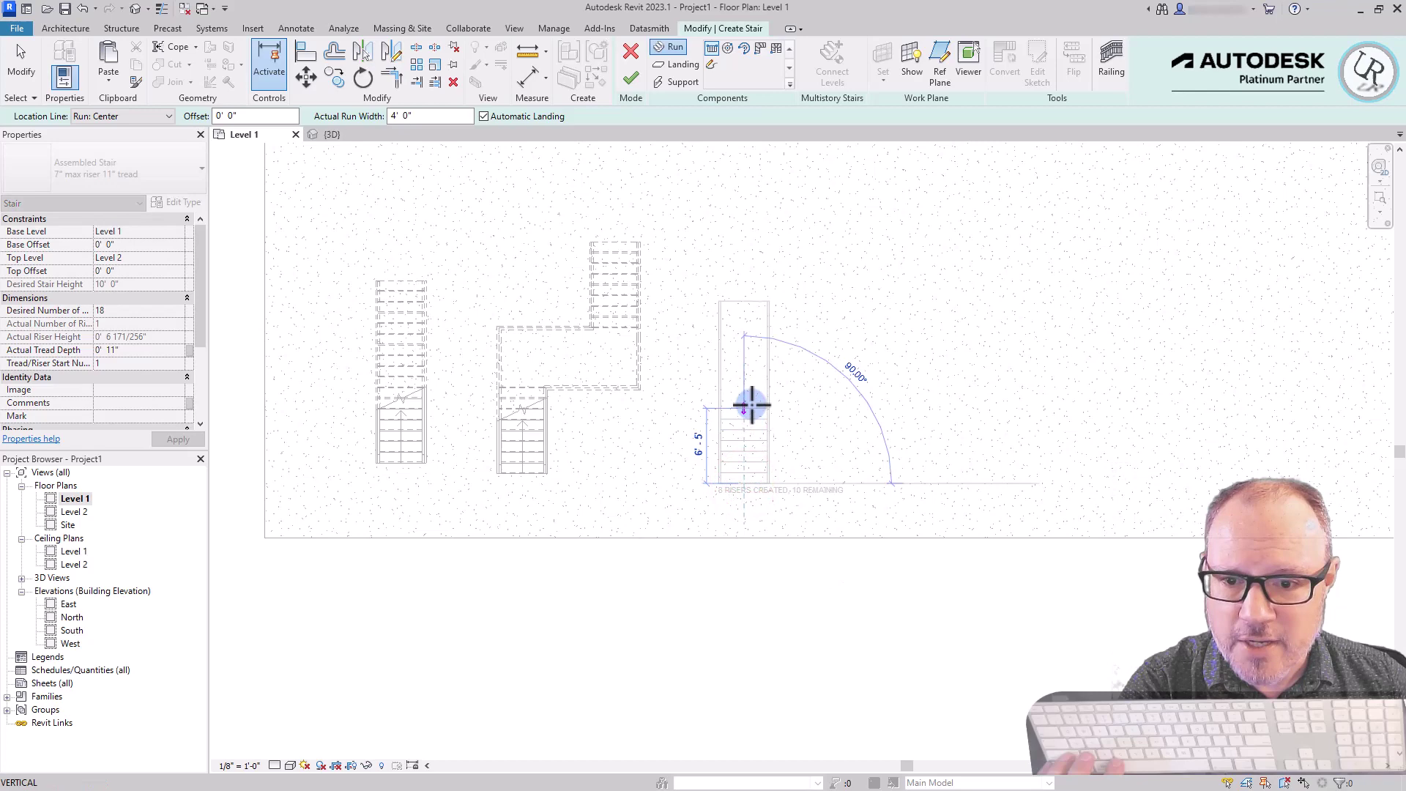
left_click(747, 406)
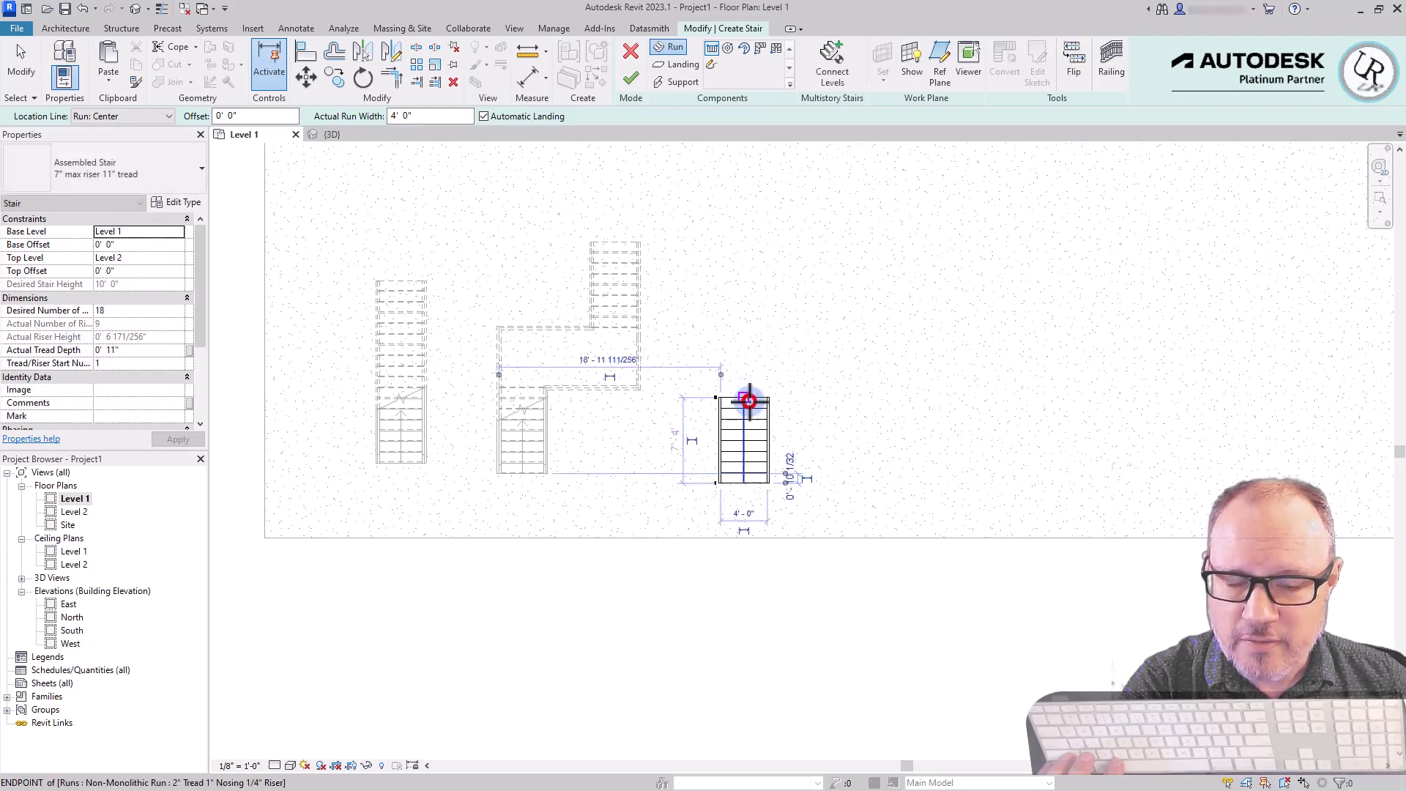
left_click(829, 407)
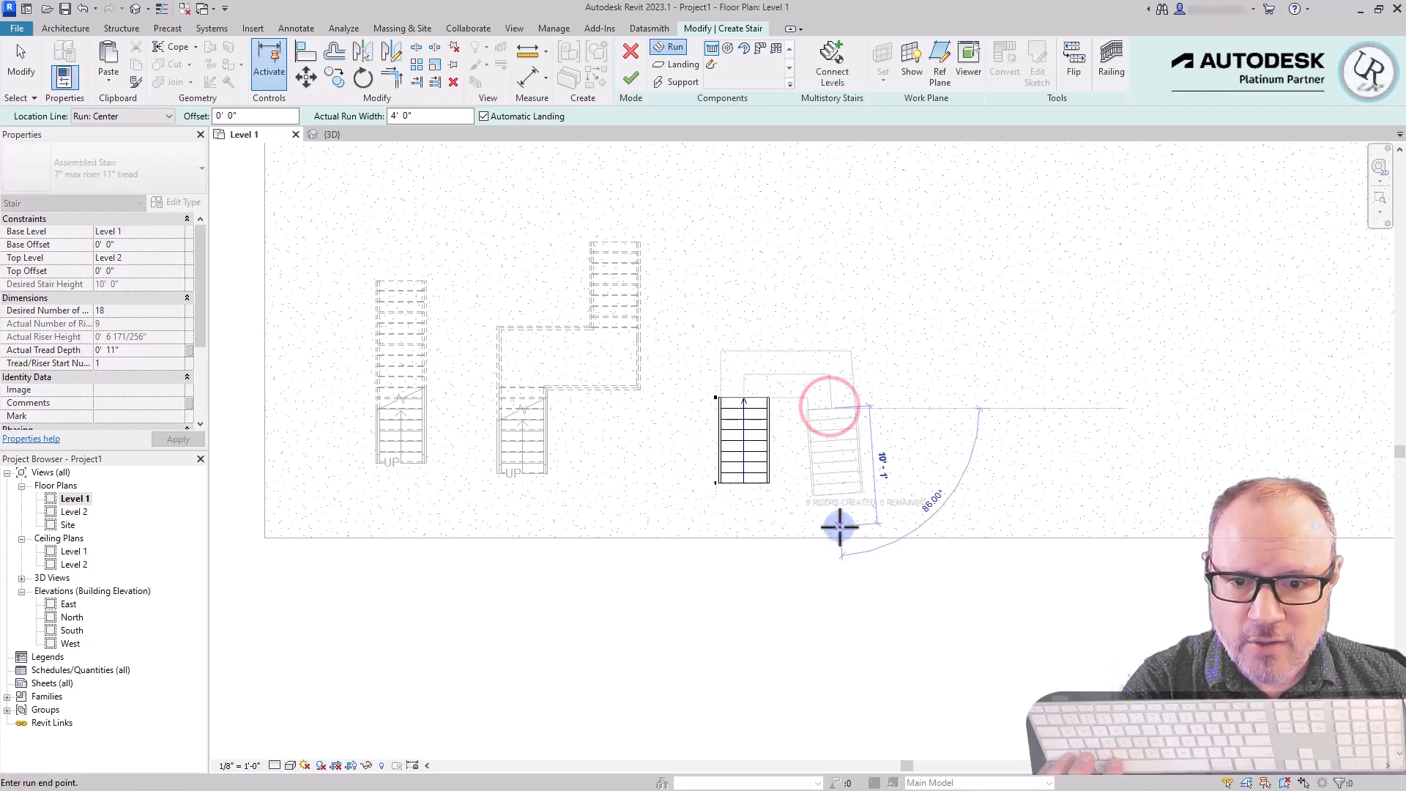
left_click(833, 582)
key("Escape")
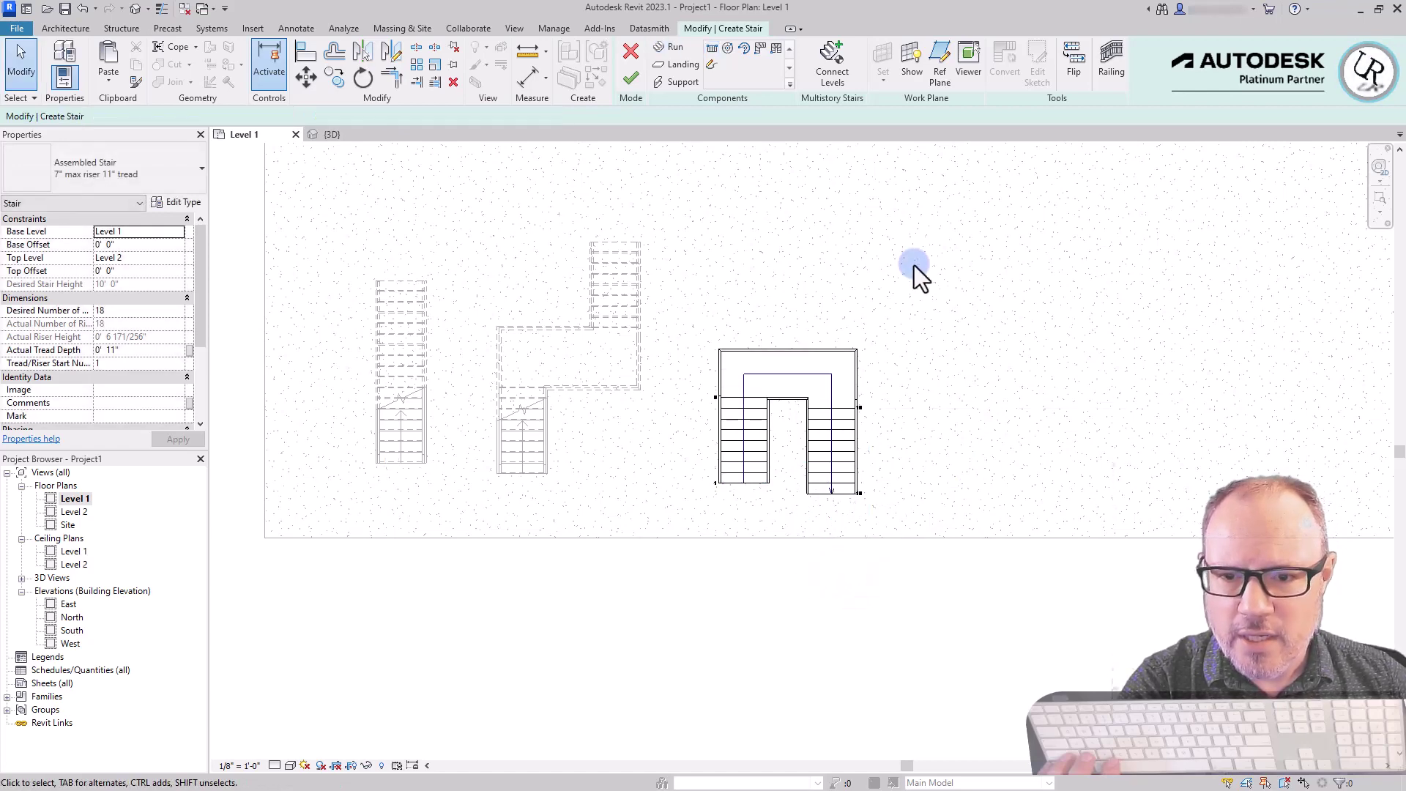
left_click(328, 138)
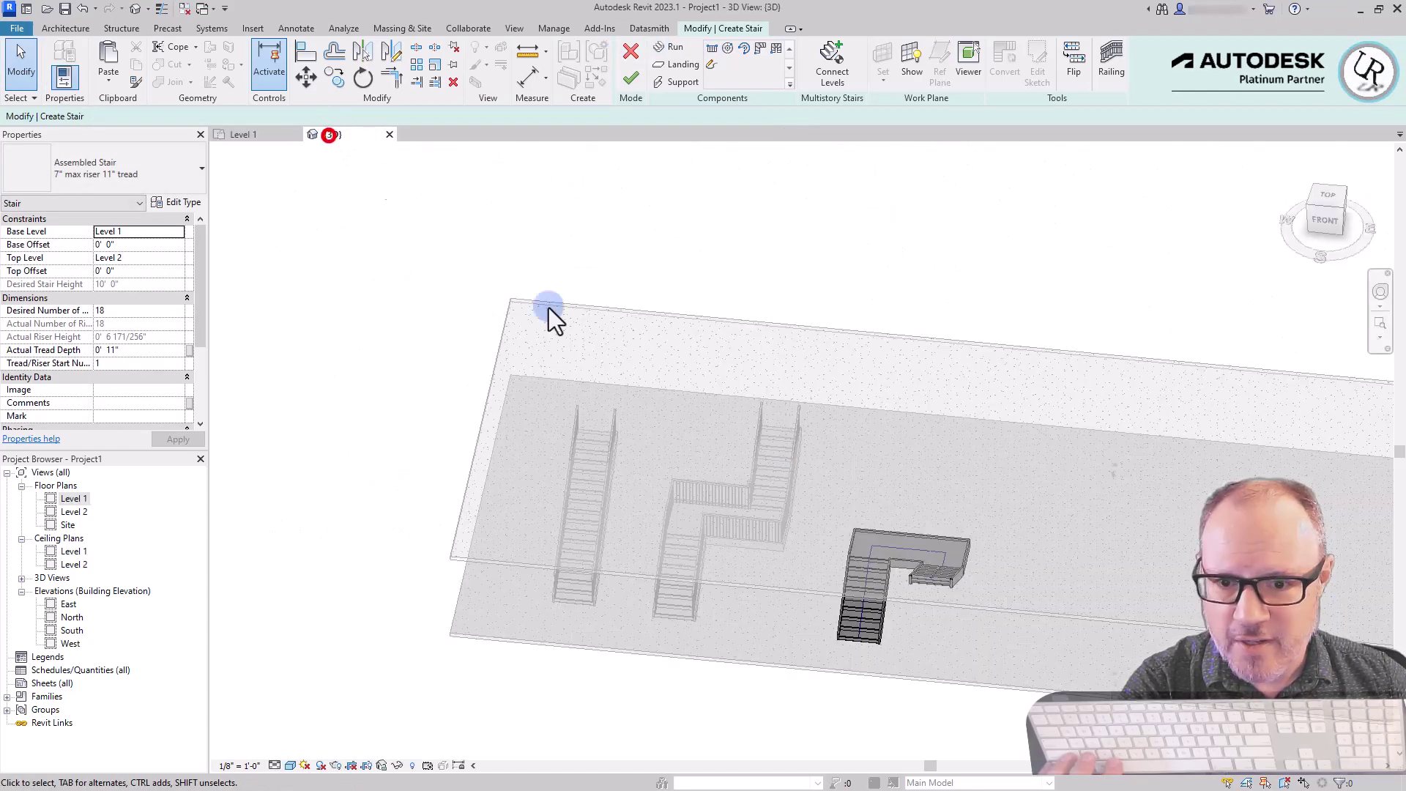
left_click(629, 79)
Examine the U-shaped stair in 3D from several angles and compare it with the other two stairs.
middle_click_drag(847, 722, 895, 539, "shift")
scroll(949, 556, "up", 3)
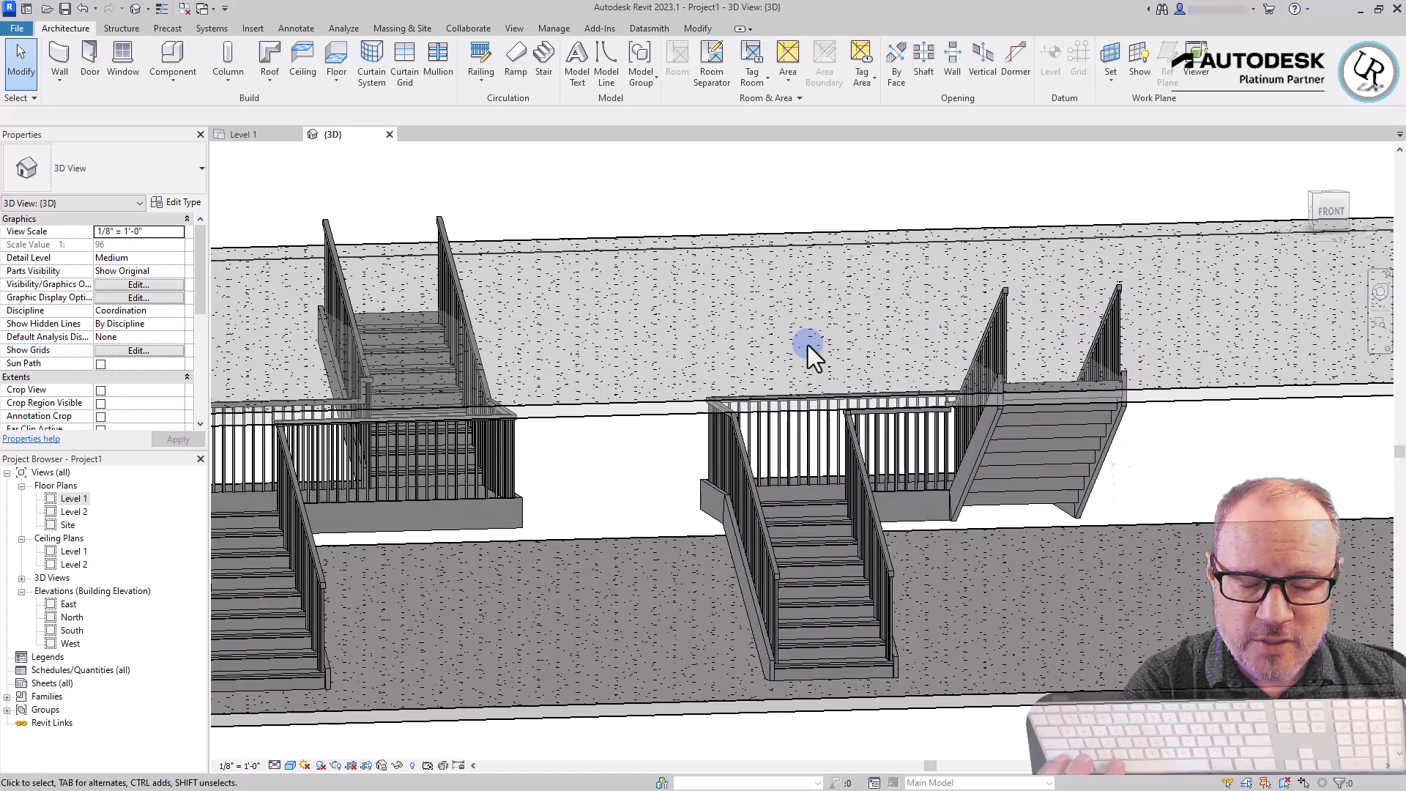
scroll(831, 421, "down", 3)
middle_click_drag(930, 363, 687, 459, "shift")
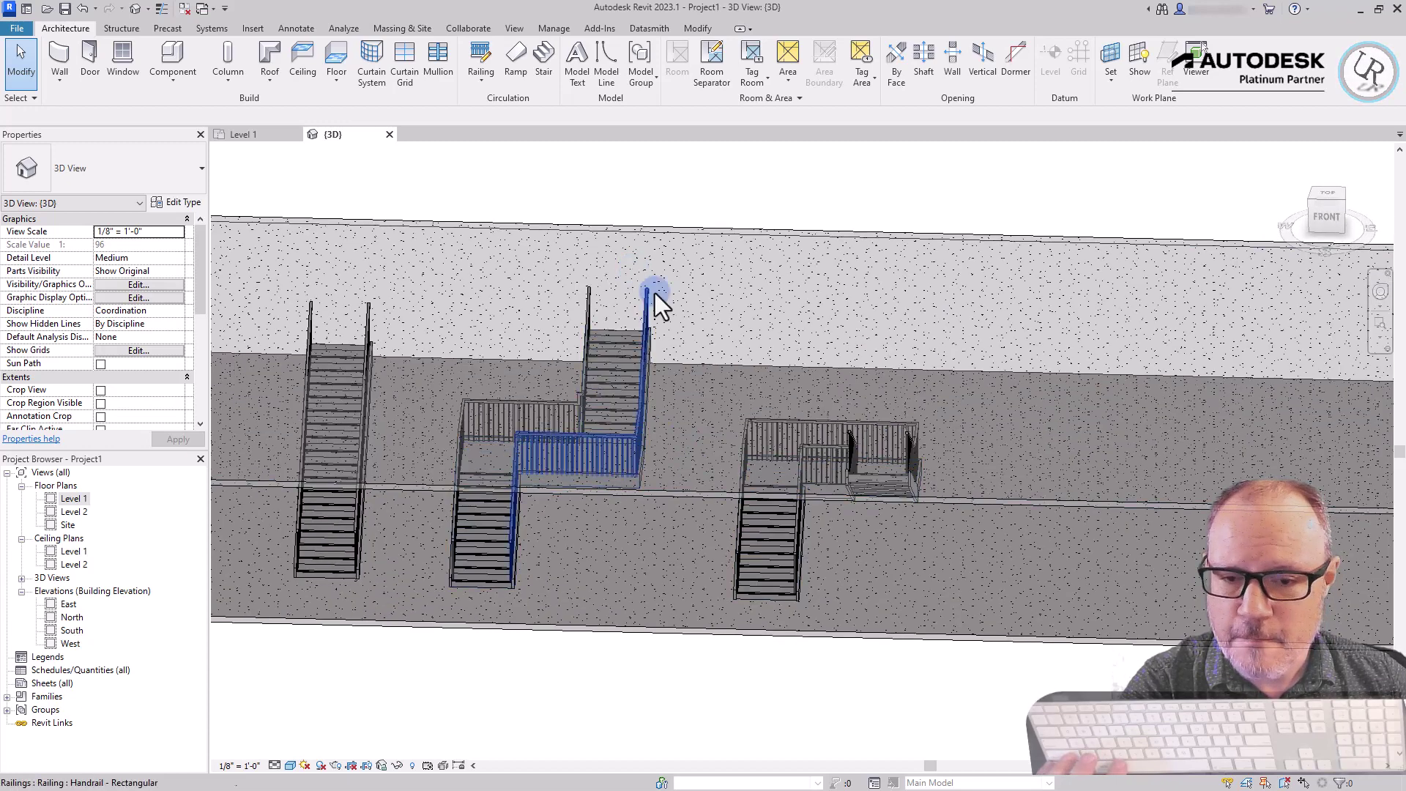
scroll(668, 371, "down", 2)
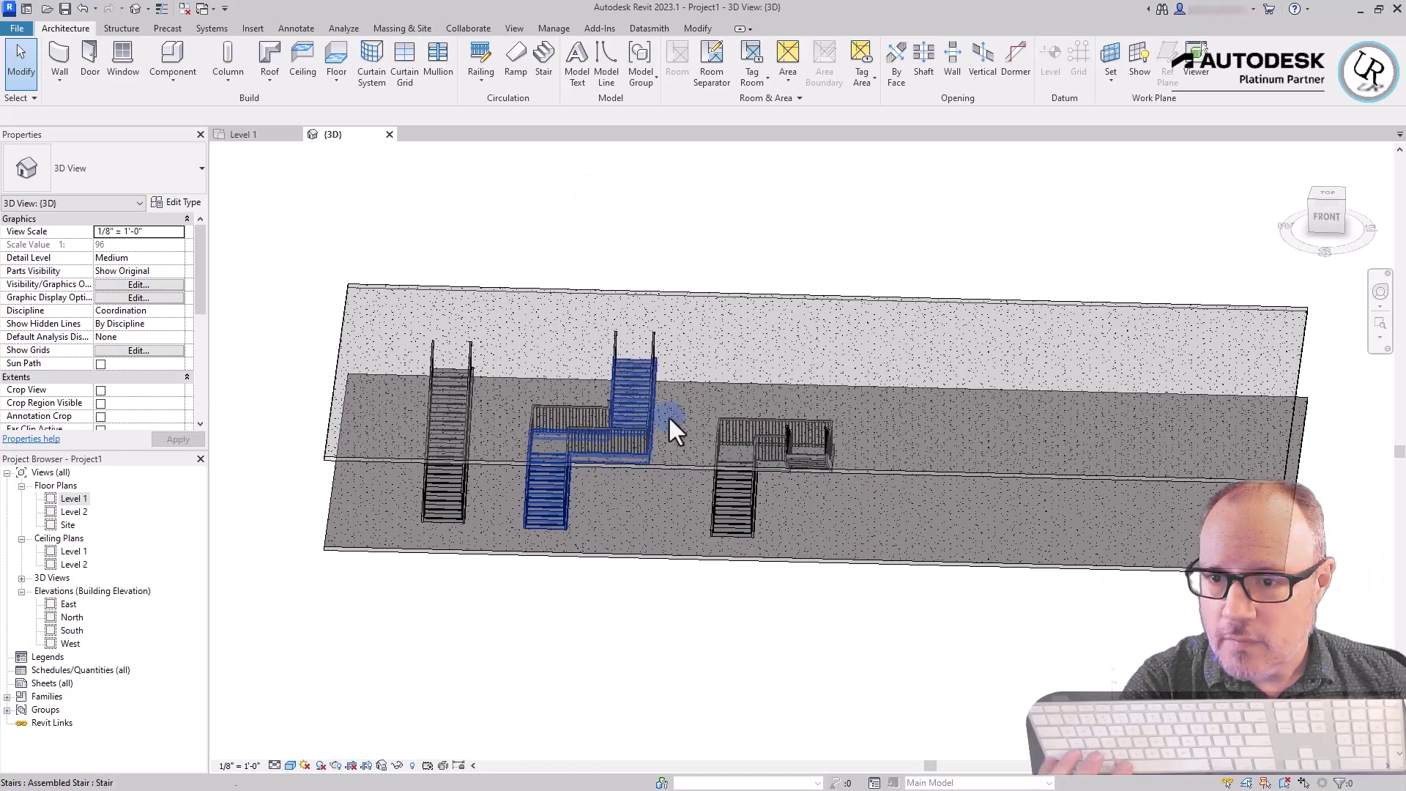
scroll(806, 512, "up", 3)
middle_click_drag(806, 512, 105, 505, "shift")
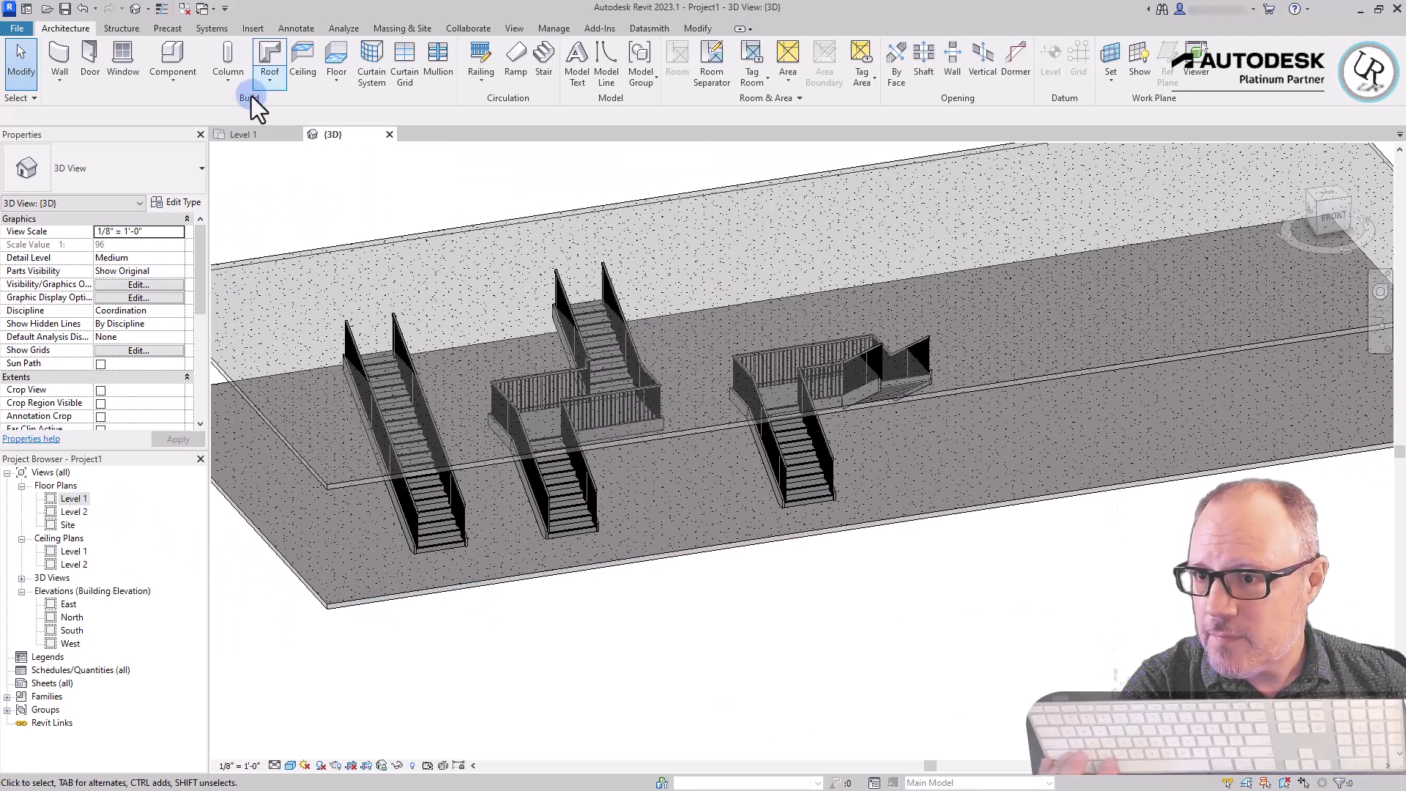
In the Level 1 plan, create a full-step spiral stair with a 2'-6" radius beside the U-shaped stair.
left_click(244, 135)
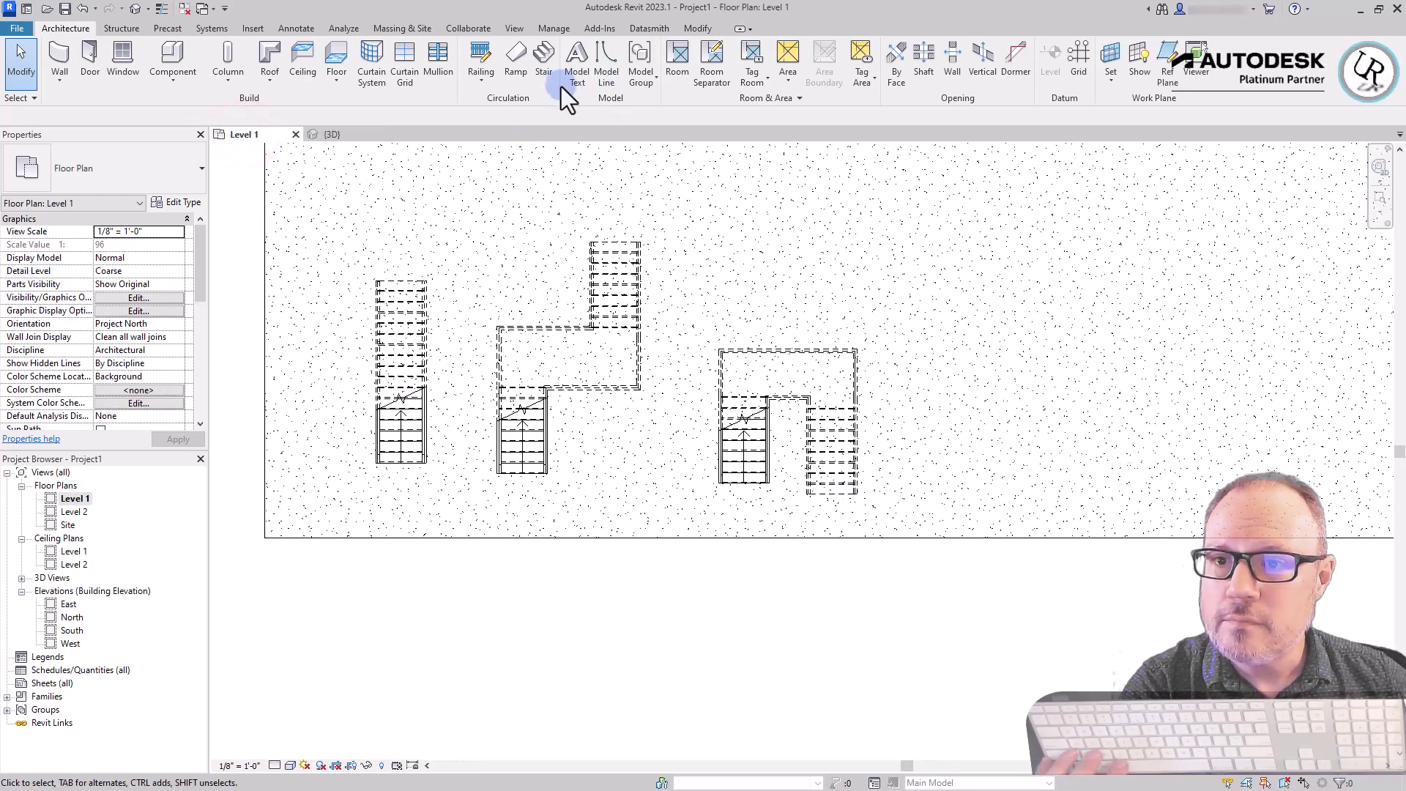
left_click(543, 63)
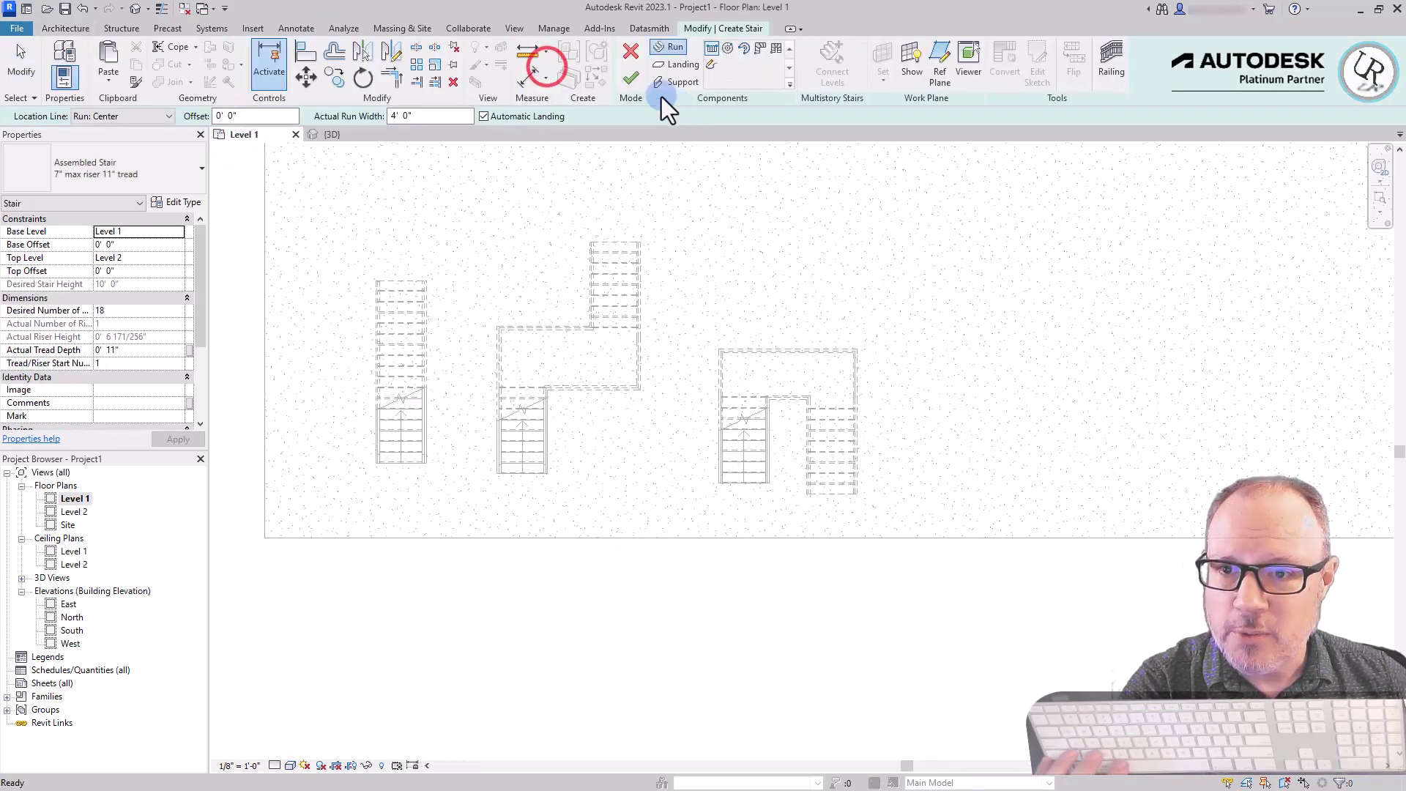
left_click(729, 49)
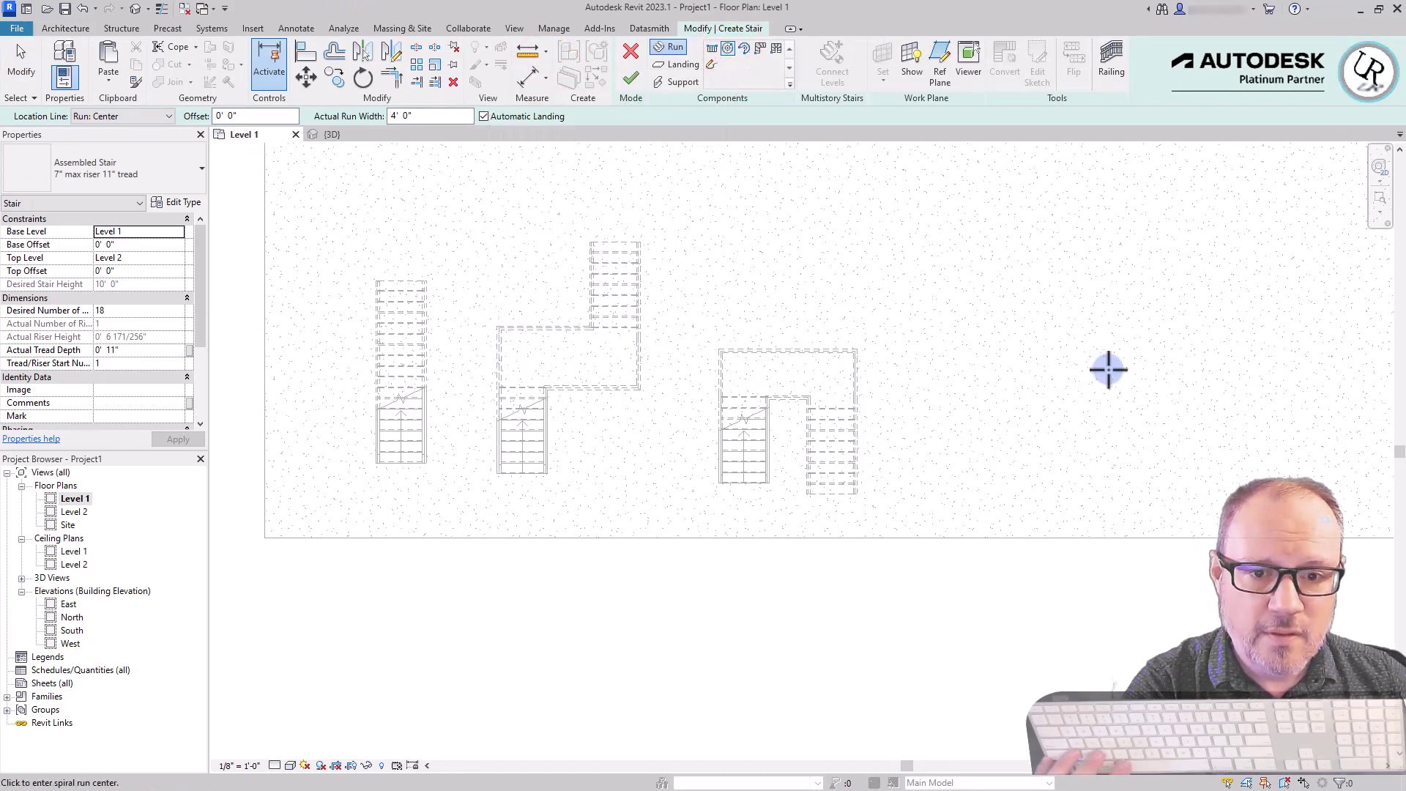
left_click(1031, 366)
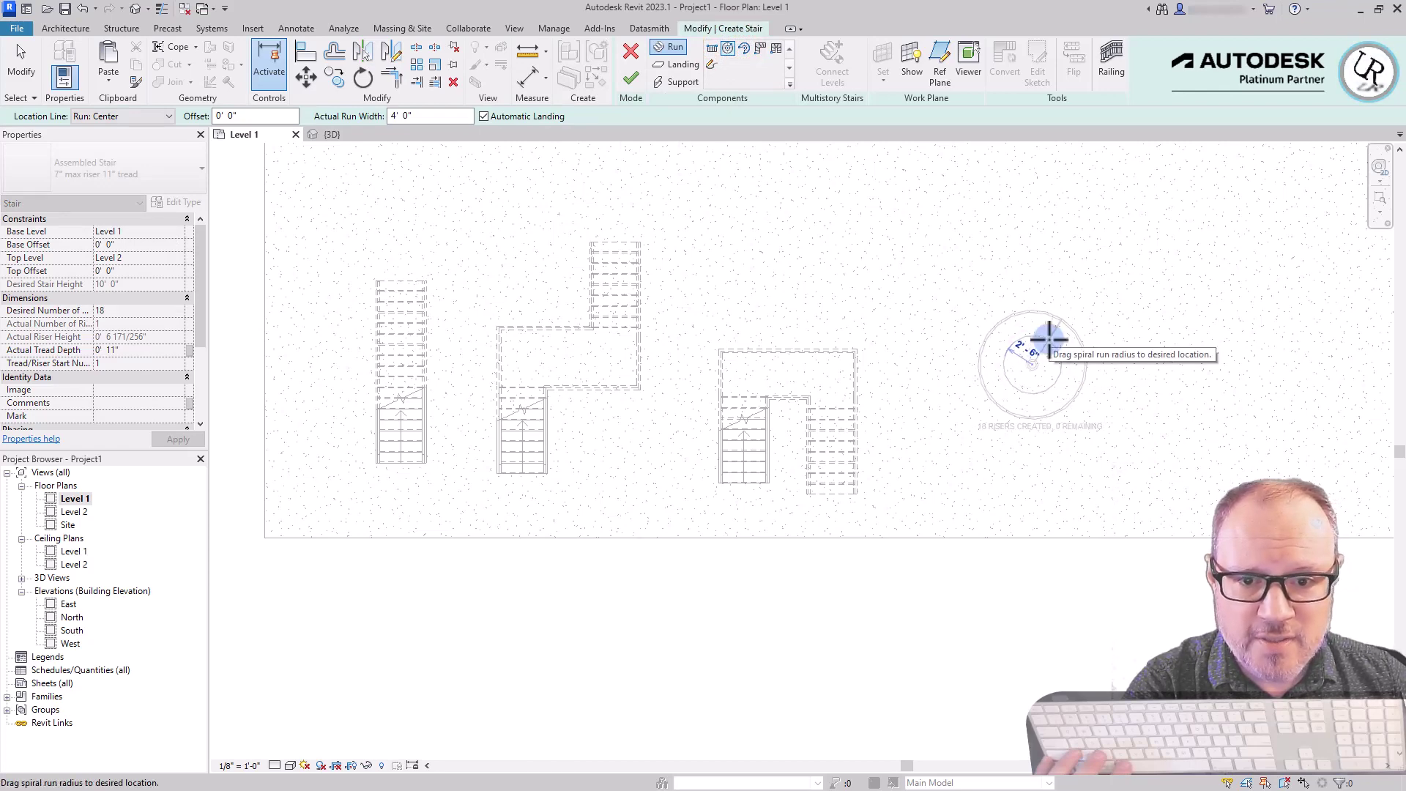
left_click(1048, 340)
key("Escape")
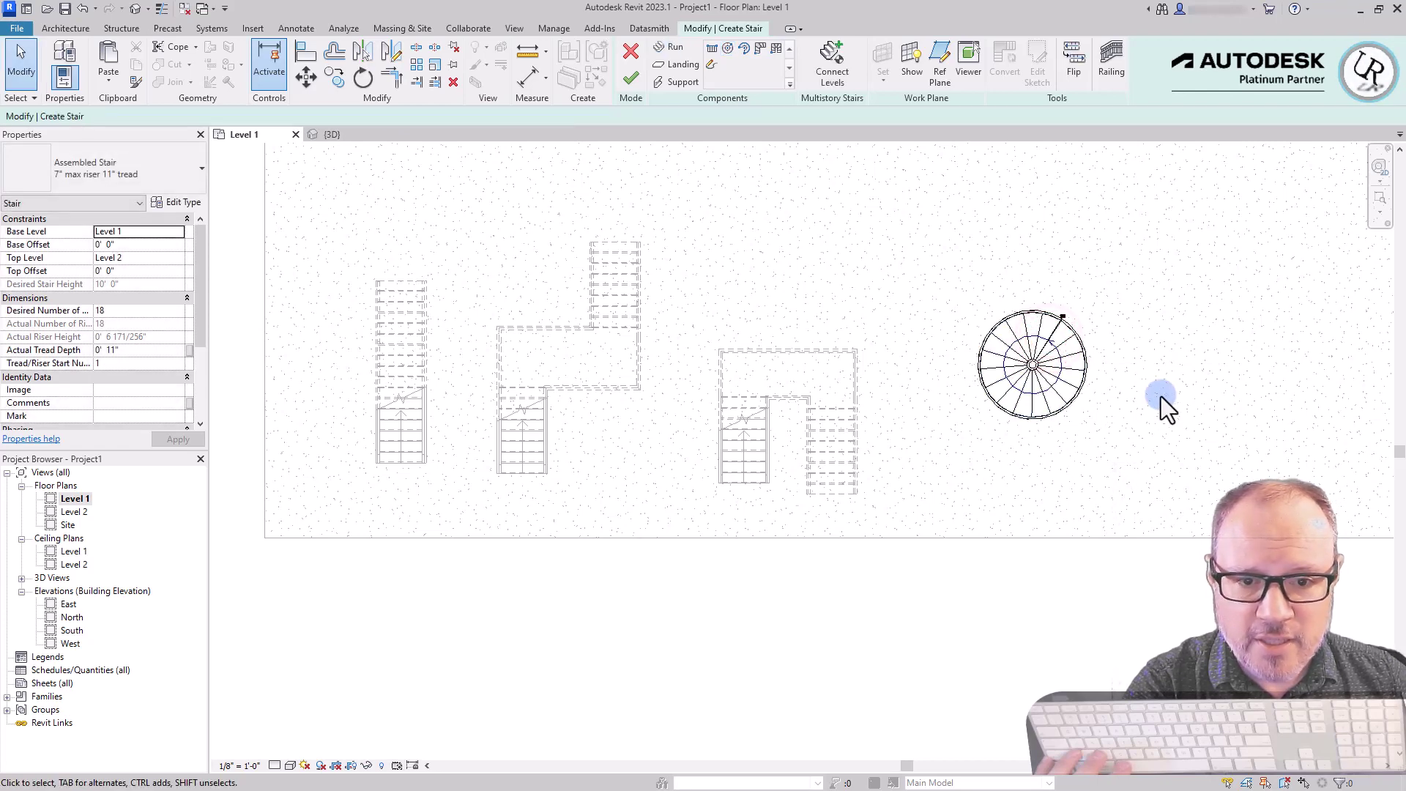
scroll(1114, 310, "up", 4)
scroll(660, 230, "down", 3)
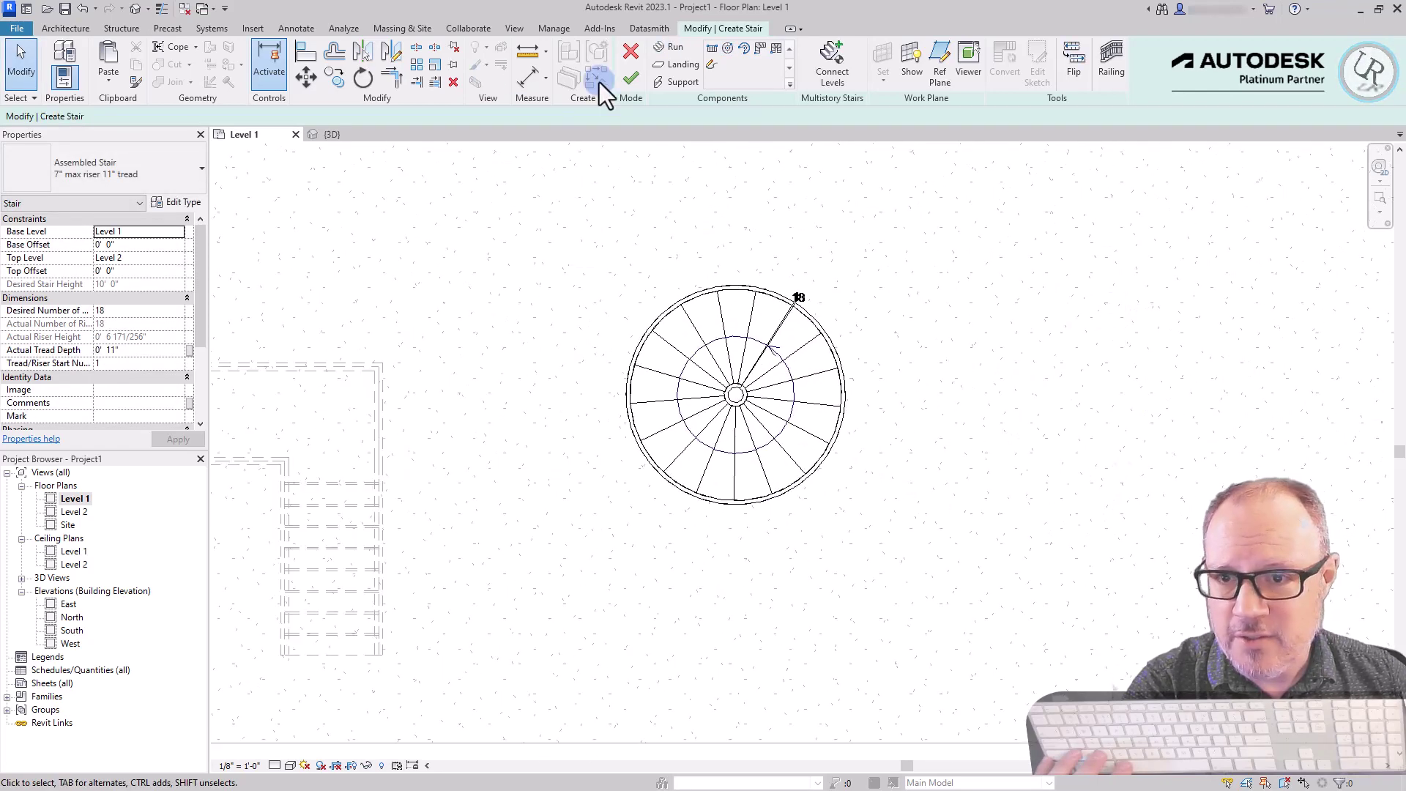
left_click(633, 77)
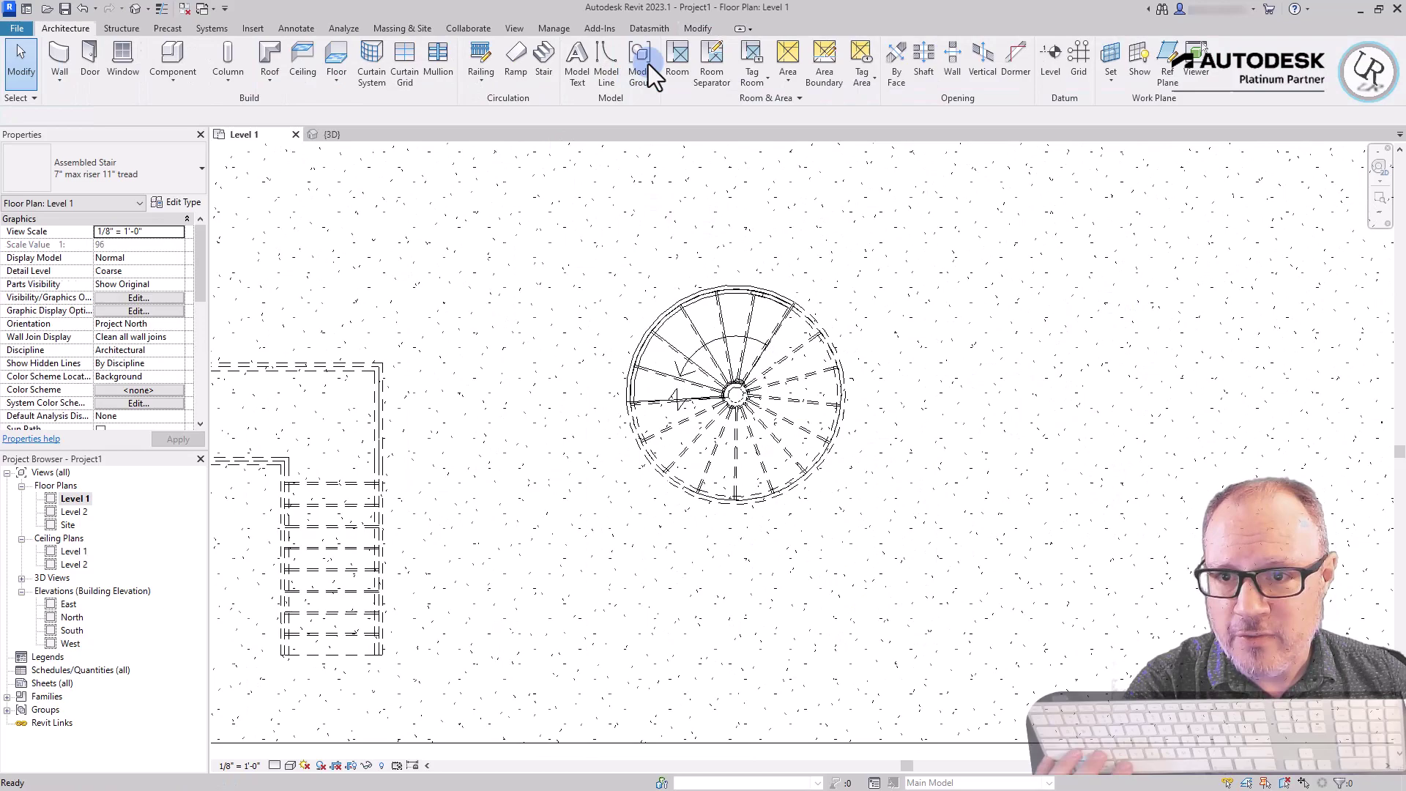
Examine the spiral stair in the 3D view from low and high angles, checking its treads, stringers and railings.
left_click(326, 135)
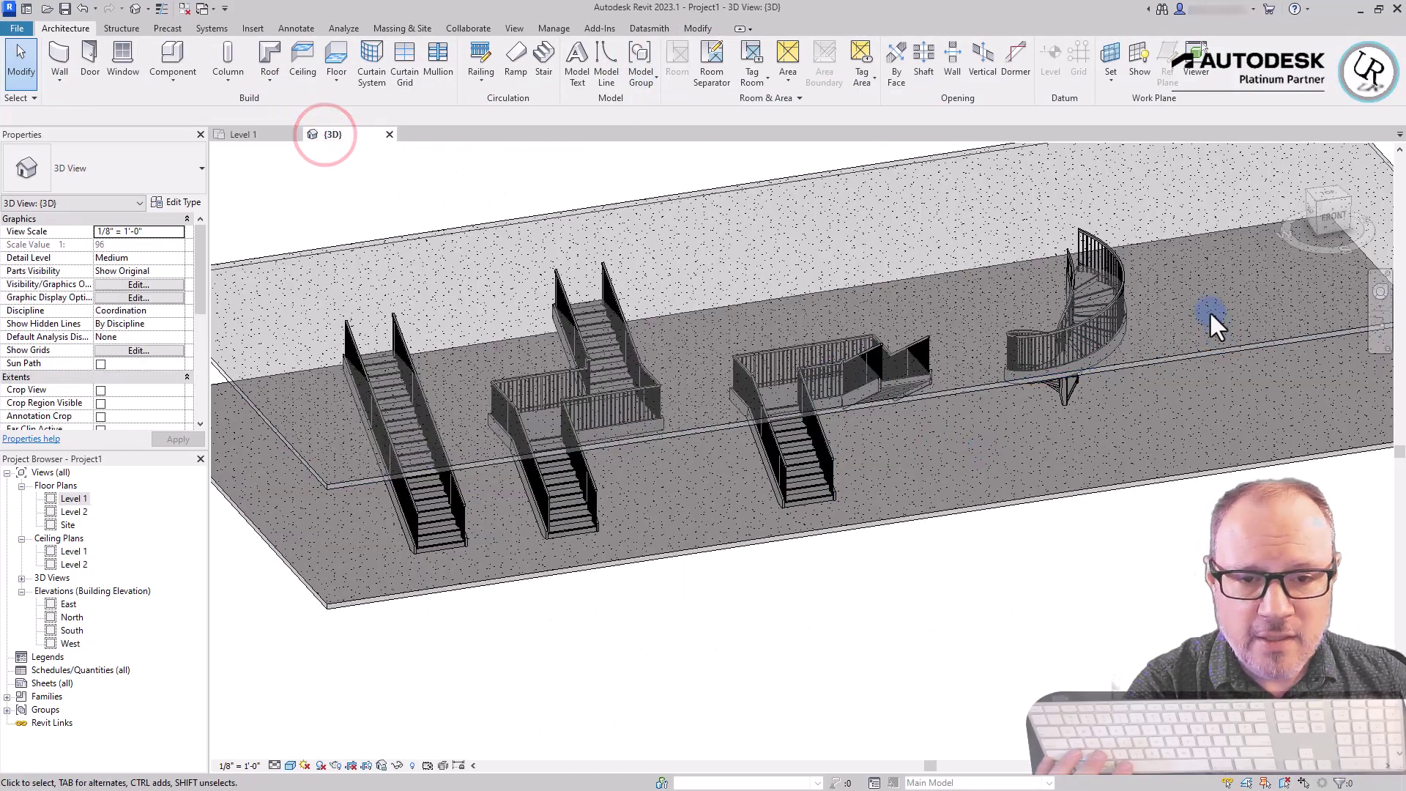
scroll(951, 491, "up", 3)
left_click(965, 467)
middle_click_drag(966, 466, 806, 527, "shift")
middle_click_drag(875, 571, 910, 565, "shift")
left_click(963, 620)
scroll(1038, 405, "up", 2)
scroll(1038, 405, "up", 2)
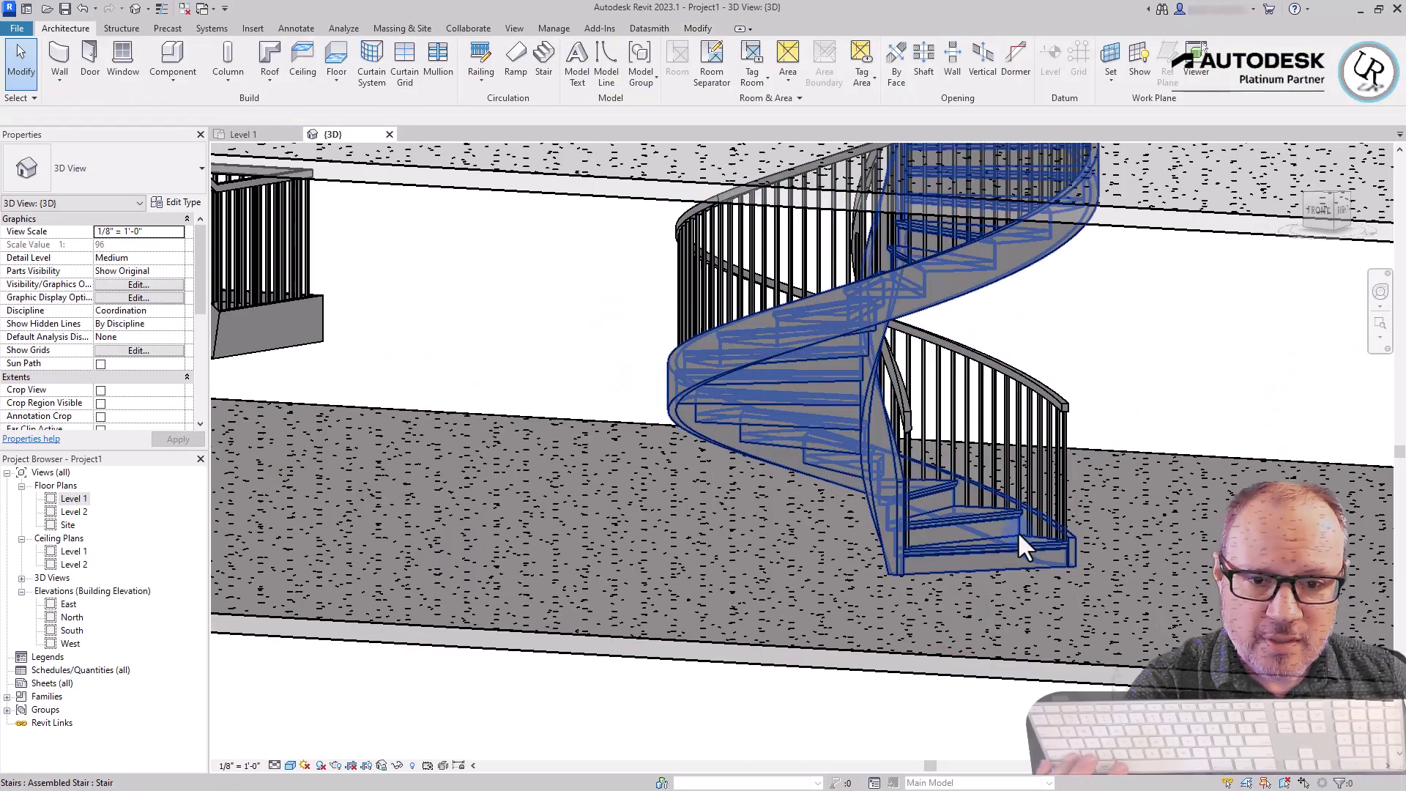
left_click(1009, 549)
middle_click_drag(1009, 549, 905, 746, "shift")
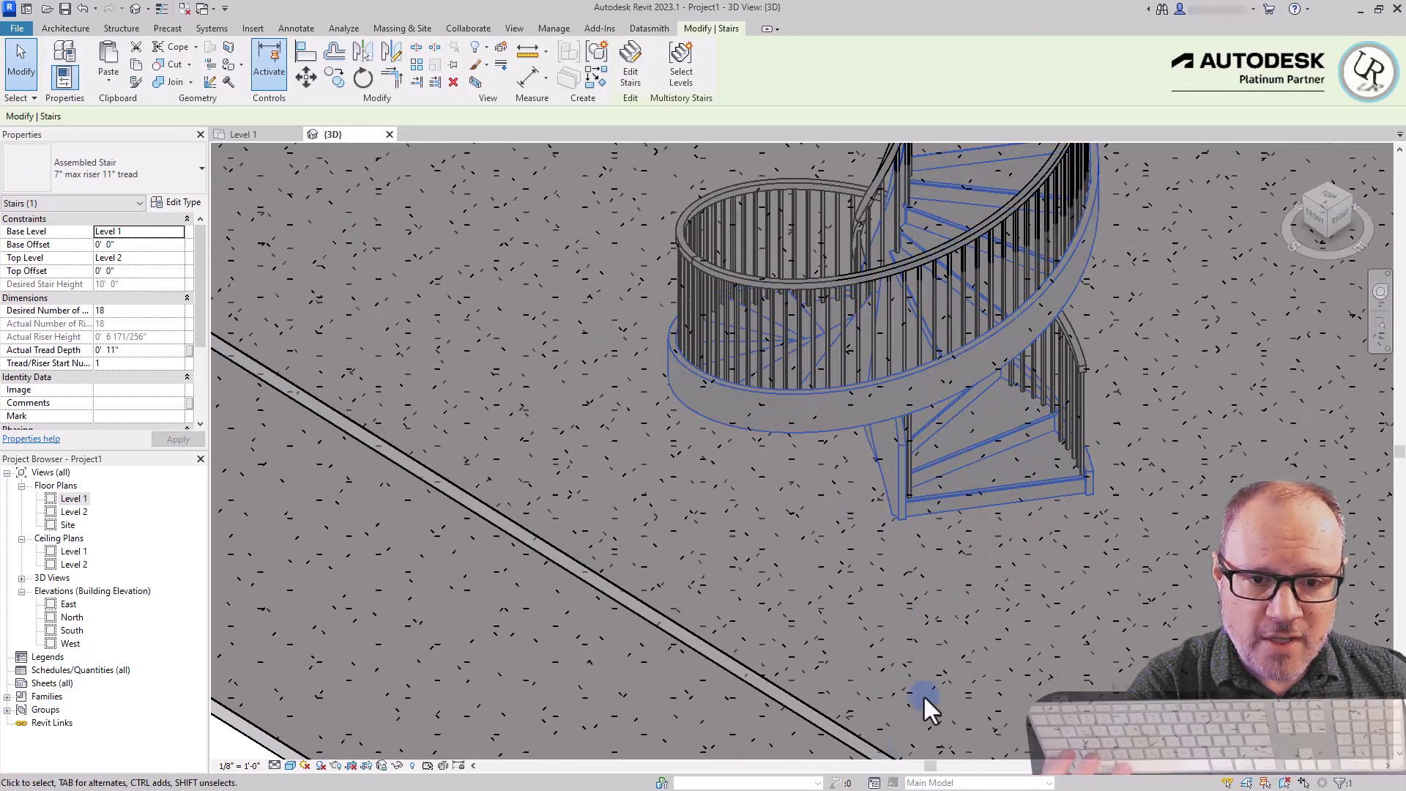
scroll(1067, 408, "up", 4)
scroll(1062, 582, "down", 3)
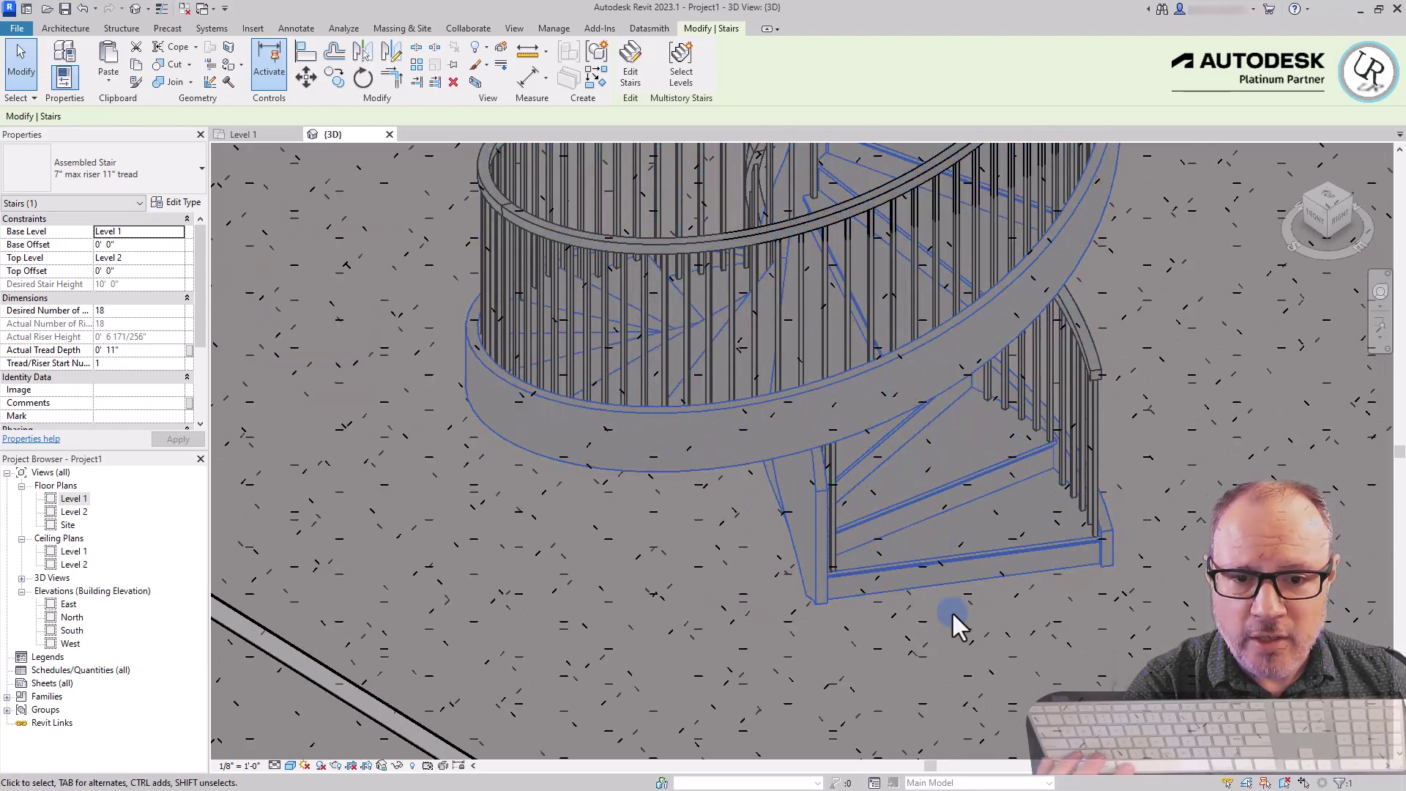
scroll(966, 652, "down", 4)
scroll(963, 440, "up", 5)
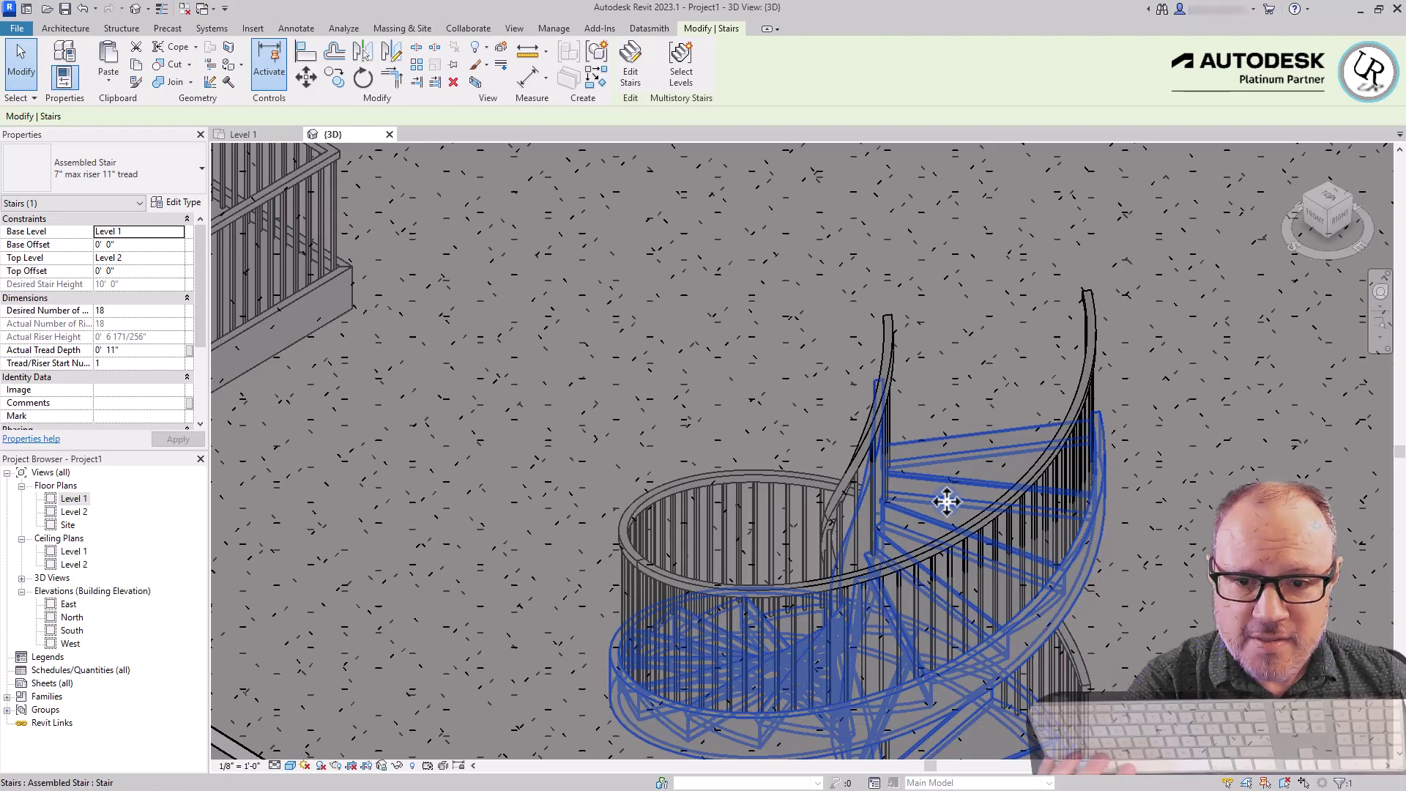
middle_click_drag(929, 643, 993, 456, "shift")
scroll(992, 289, "down", 4)
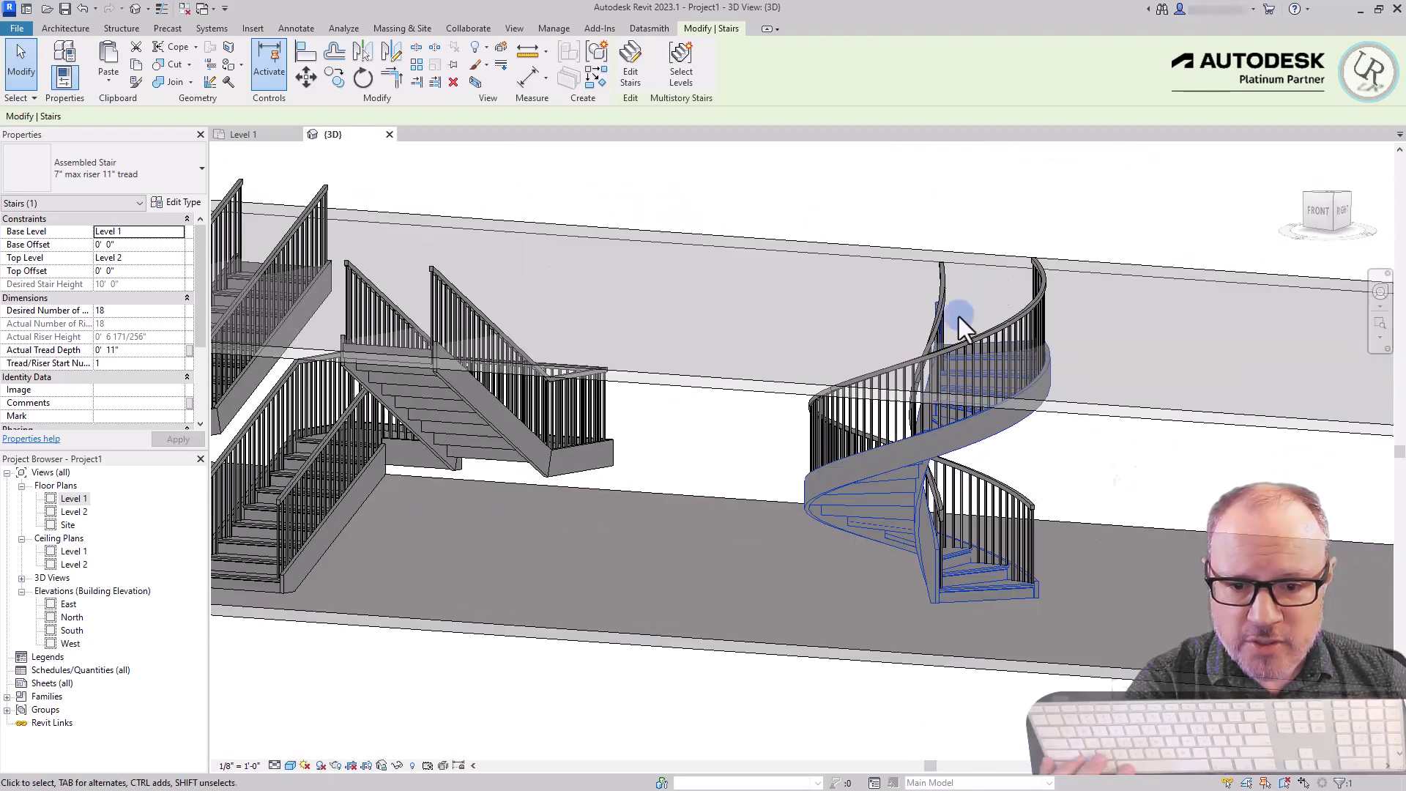
scroll(943, 541, "up", 6)
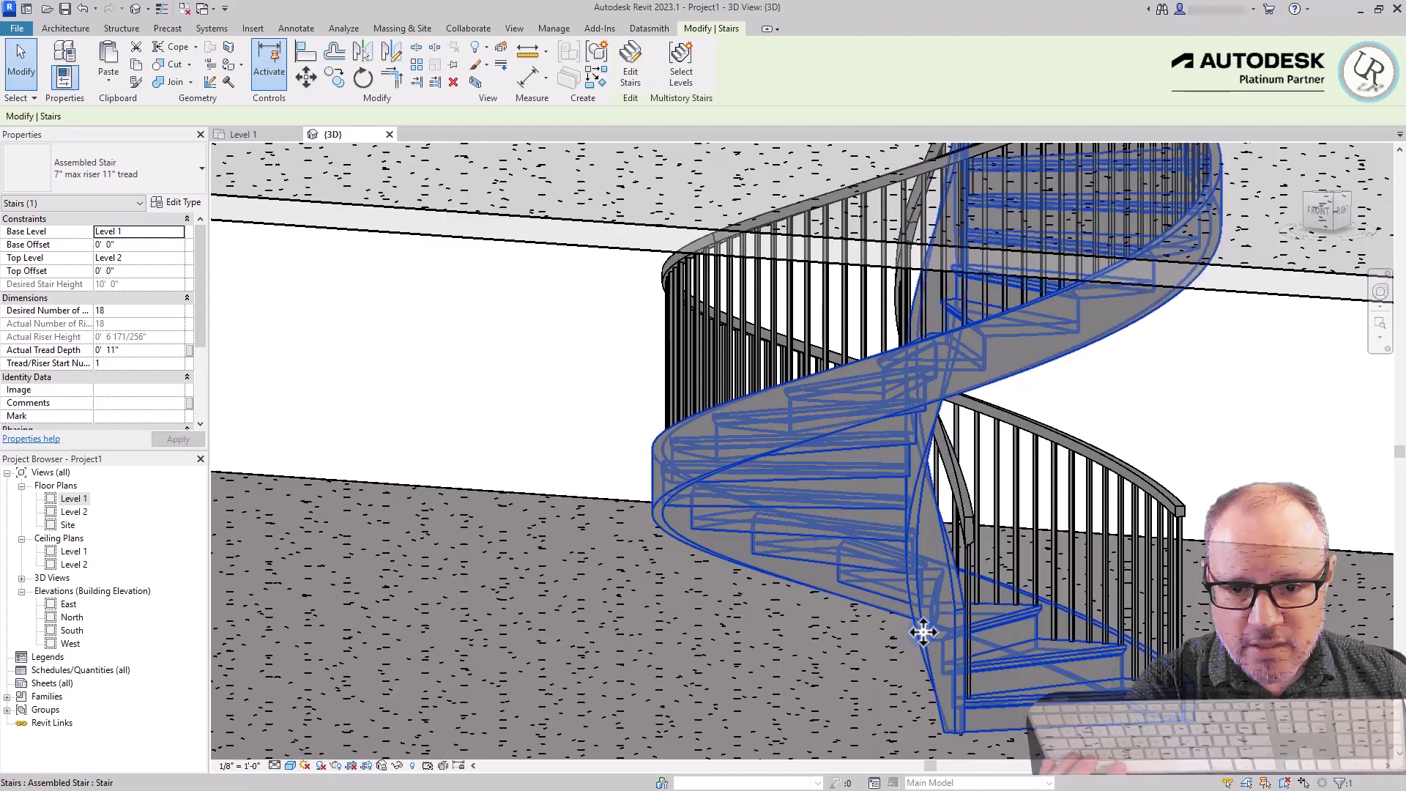
Inspect the spiral stair's inner stringer and its railing individually in 3D, and compare the stair with its neighbours.
key("Escape")
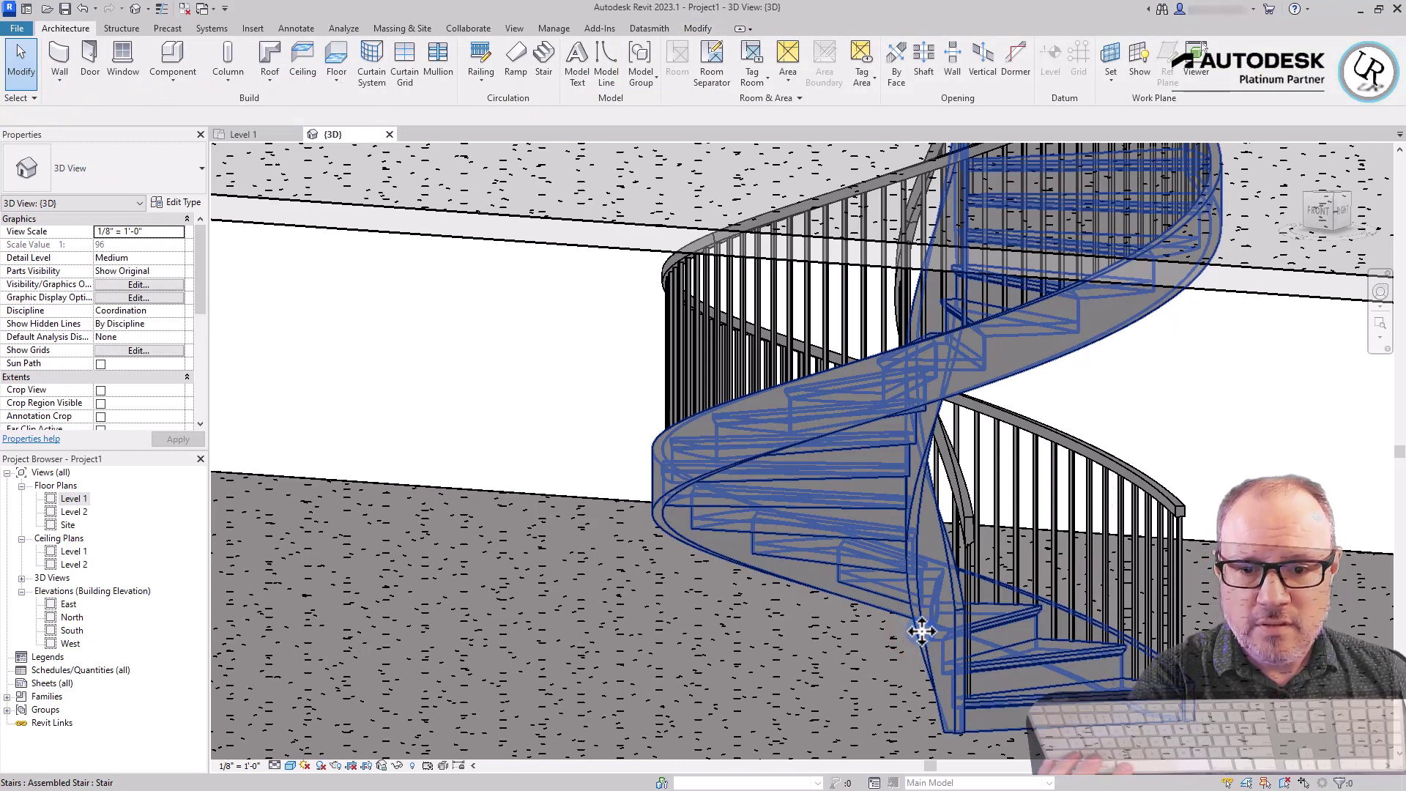
left_click(920, 632)
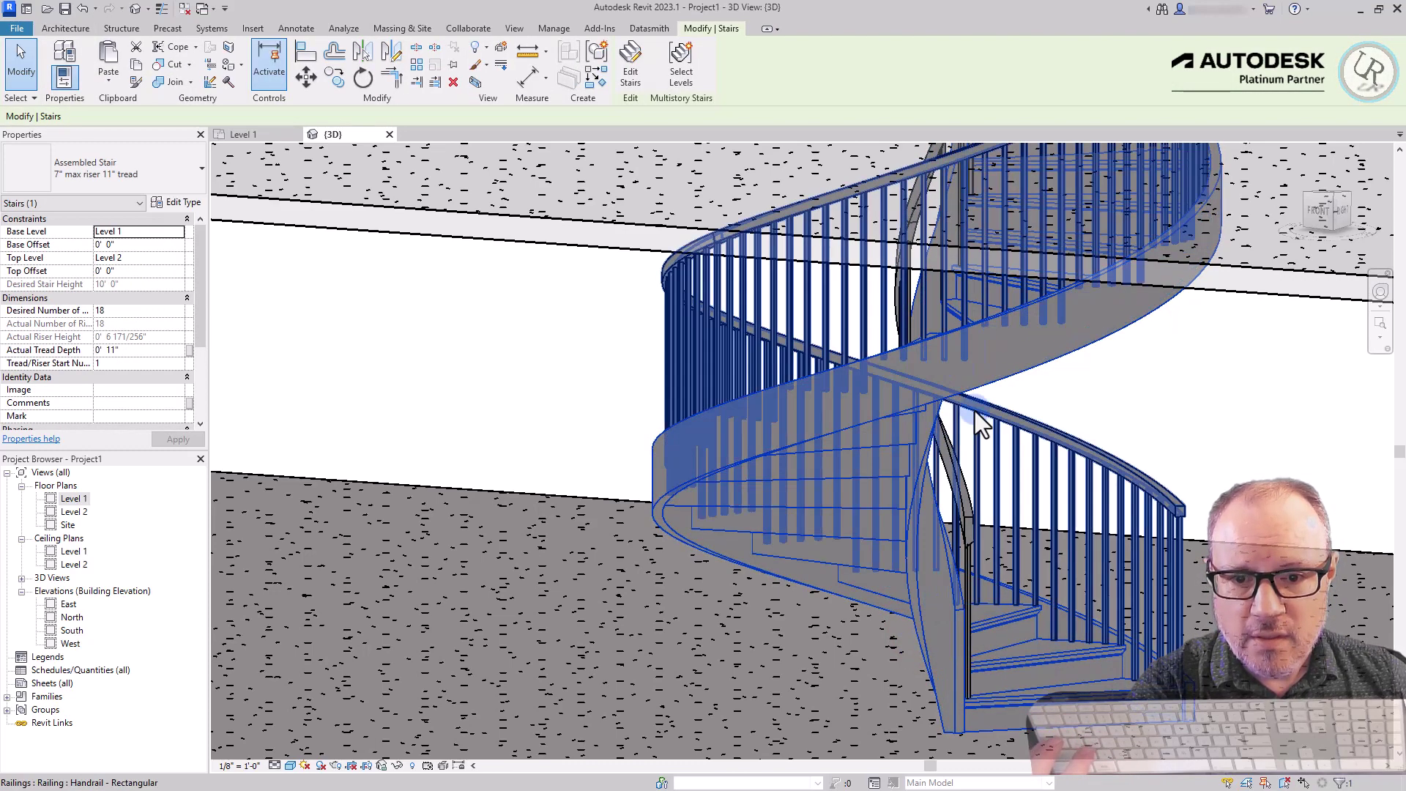
left_click(964, 515)
scroll(978, 555, "down", 3)
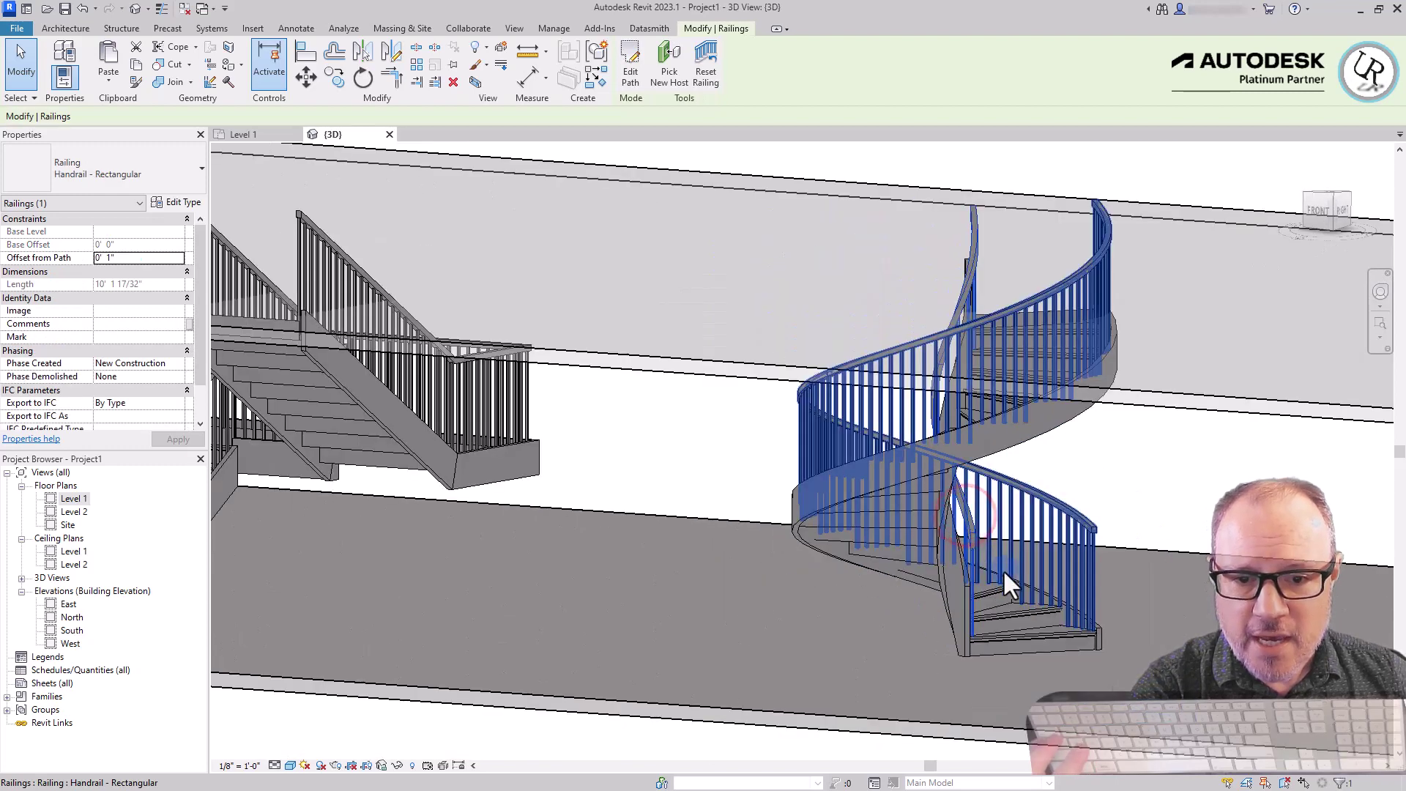
left_click(956, 644)
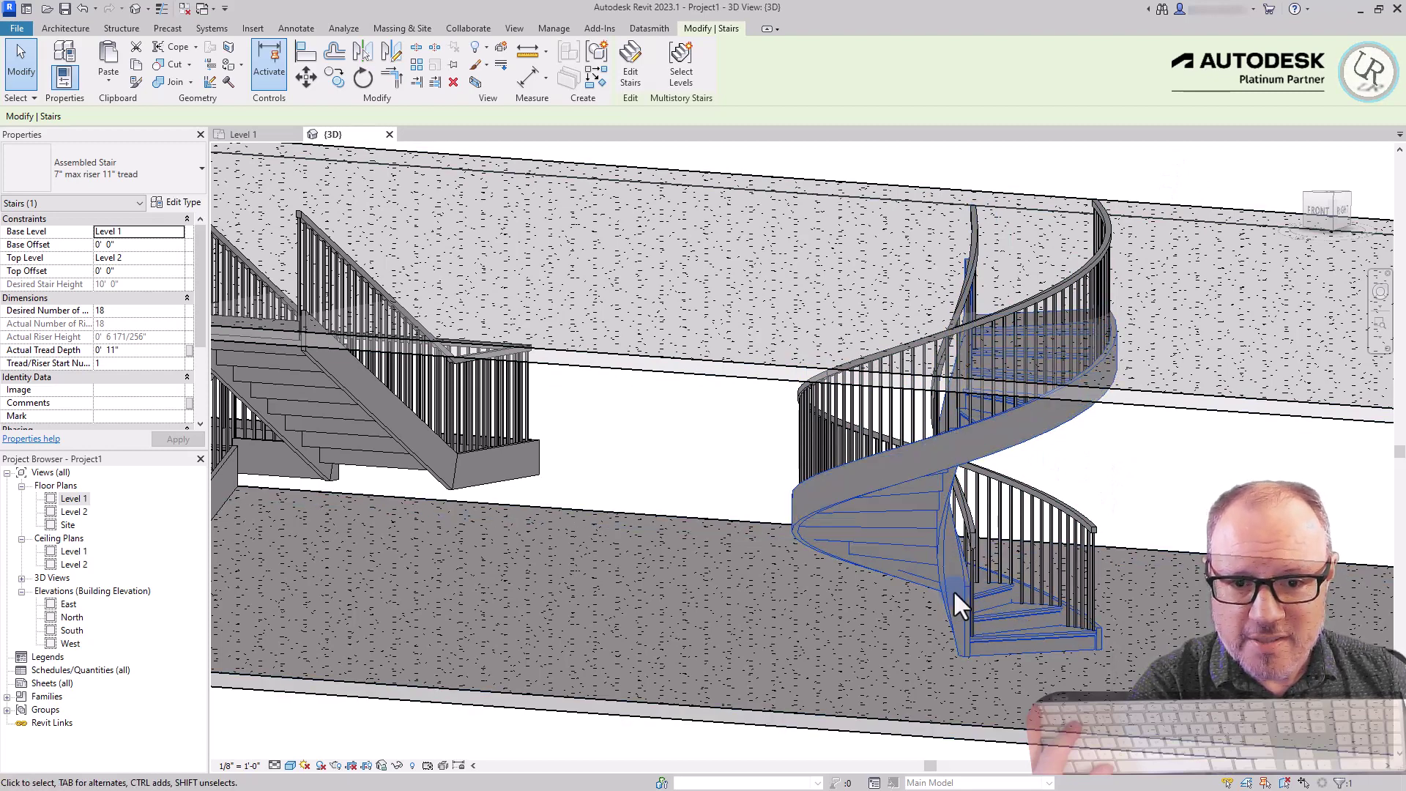
scroll(953, 590, "down", 5)
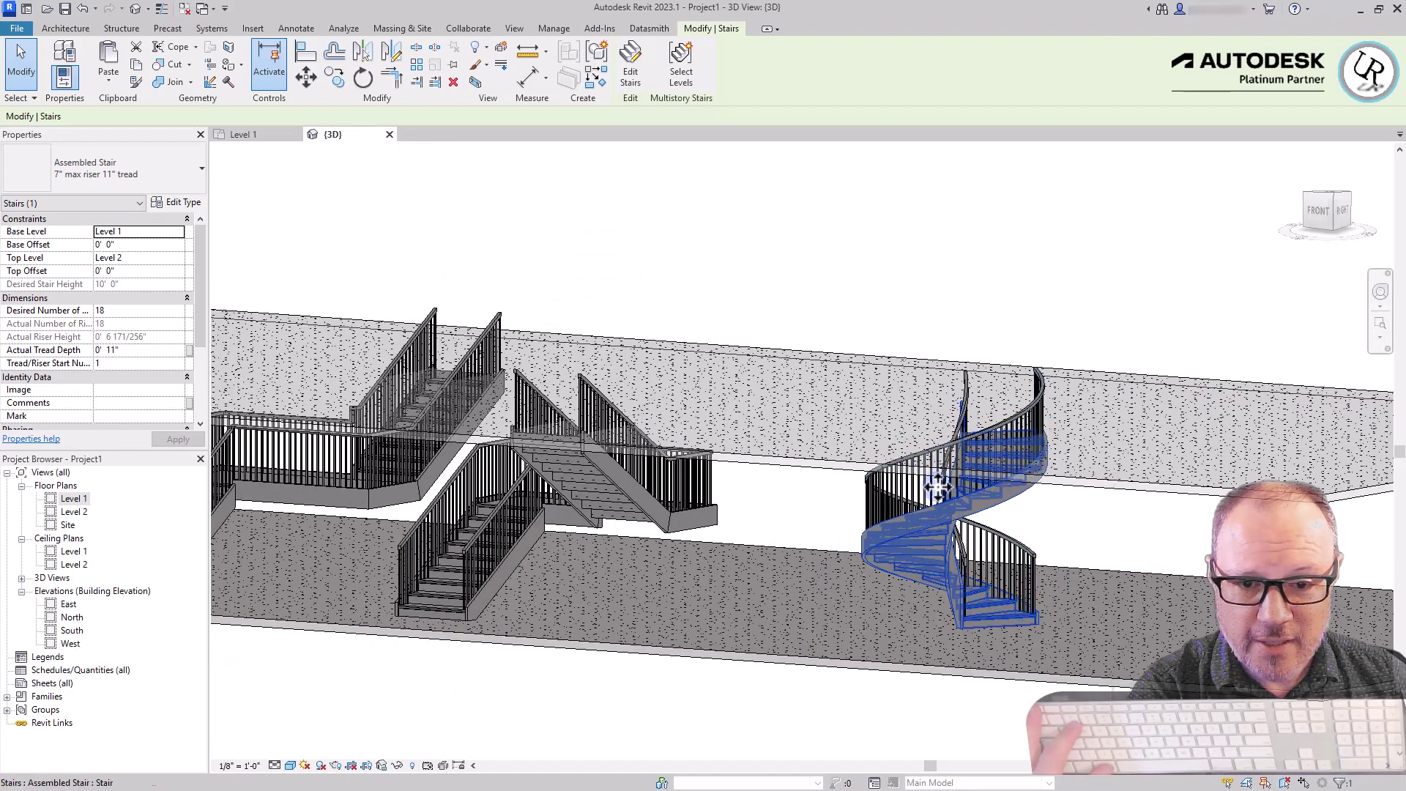
scroll(1024, 648, "up", 5)
scroll(847, 580, "up", 3)
middle_click_drag(847, 580, 925, 728, "shift")
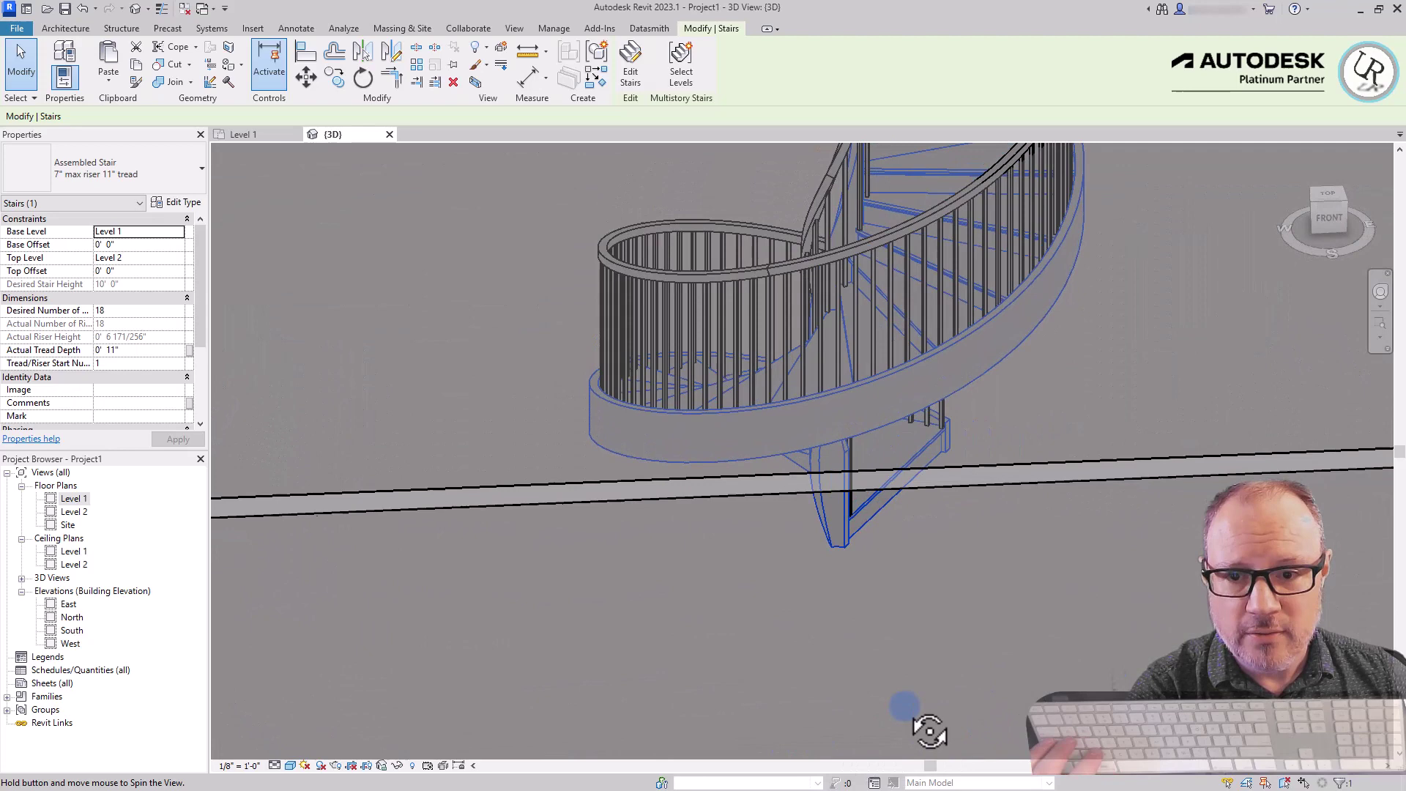
scroll(881, 665, "down", 4)
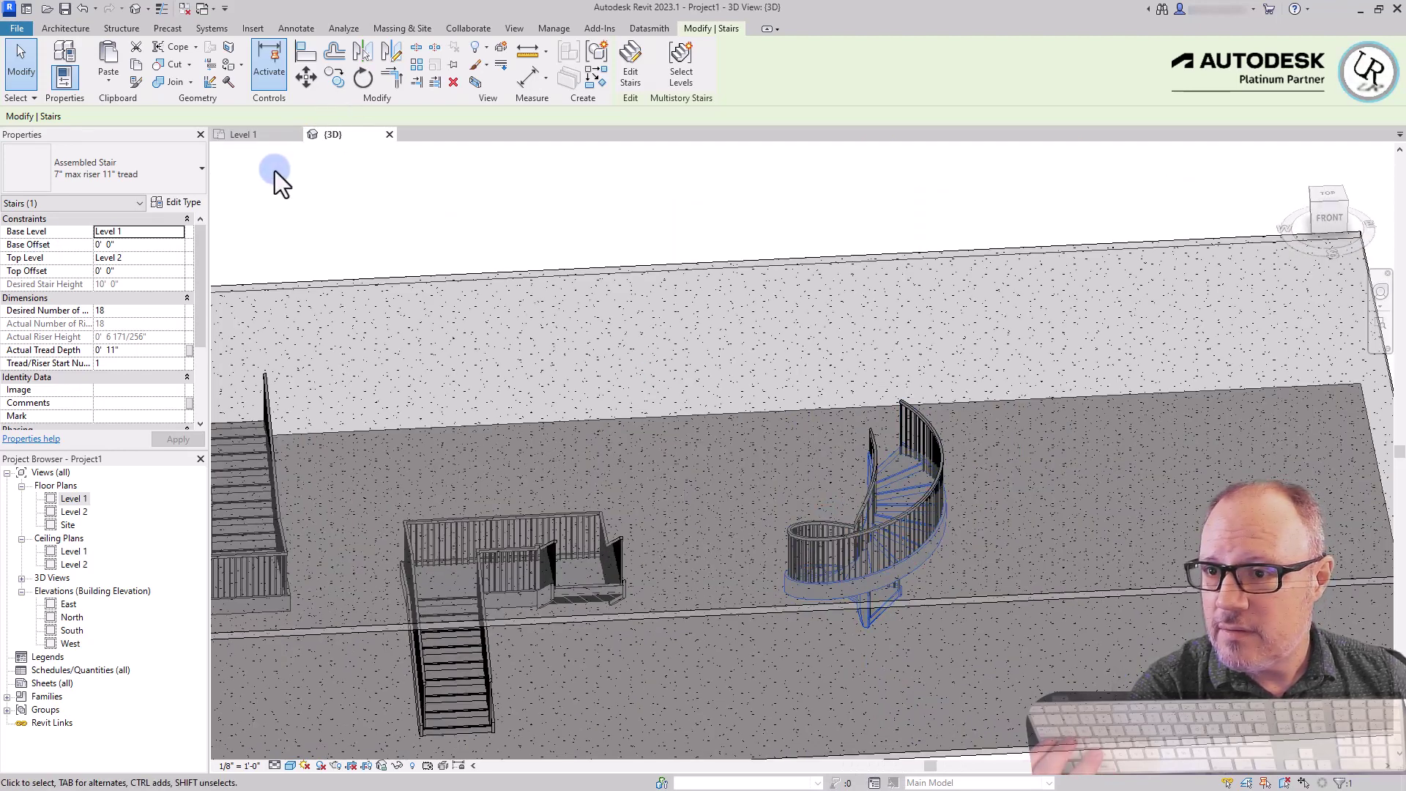
In the Level 1 plan, start another stair with a 14-riser counterclockwise center-ends spiral run of 2'-6" radius, sweeping about 275°.
left_click(252, 136)
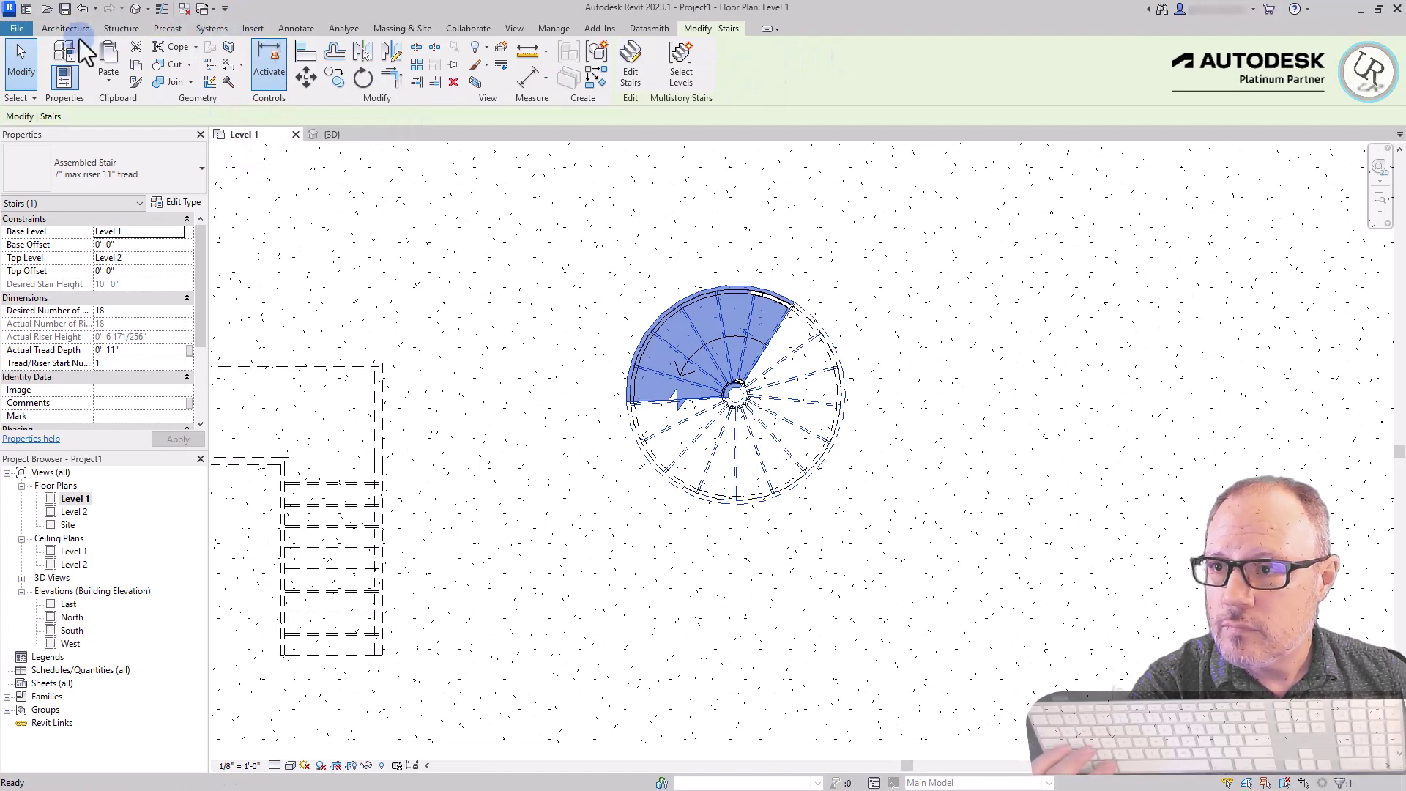
left_click(44, 28)
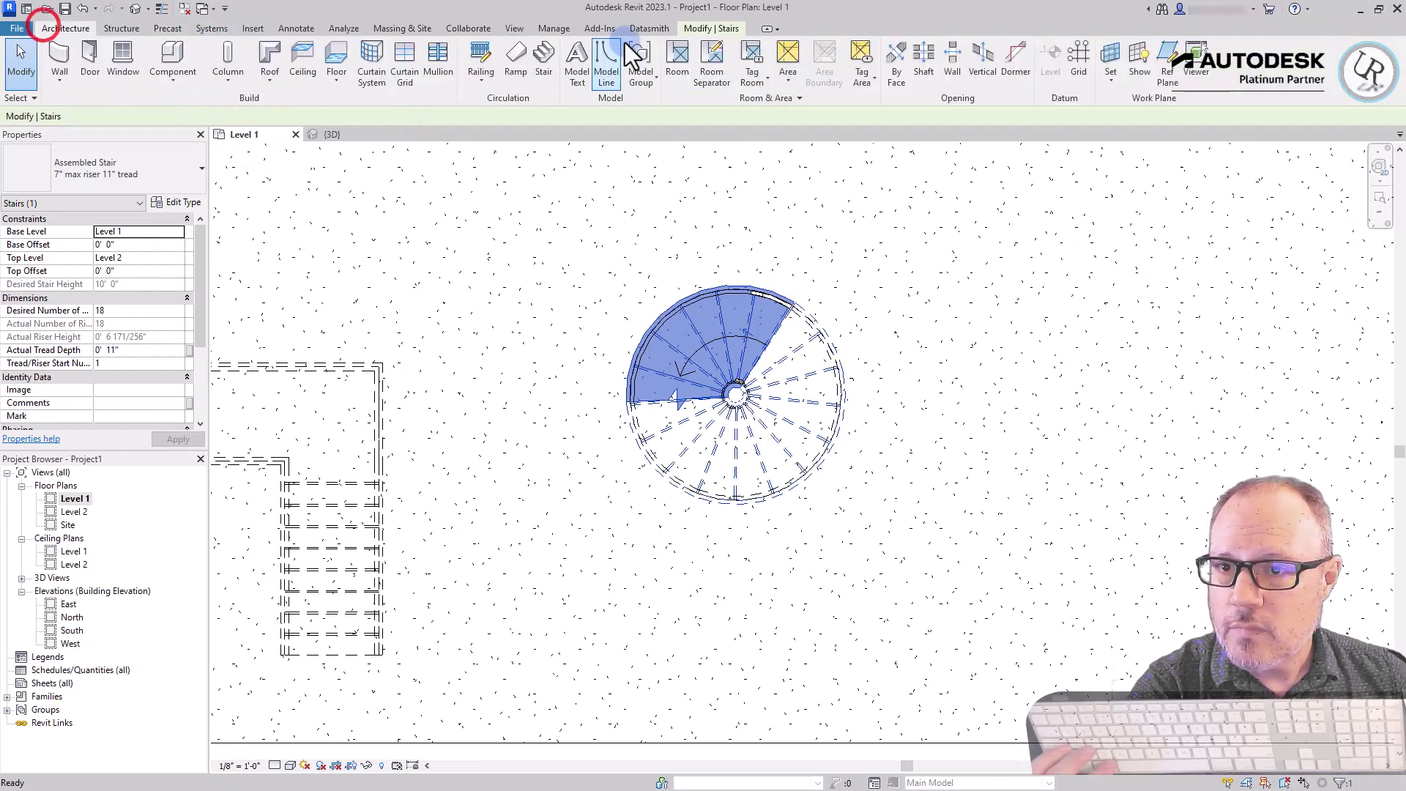
left_click(545, 68)
left_click(745, 50)
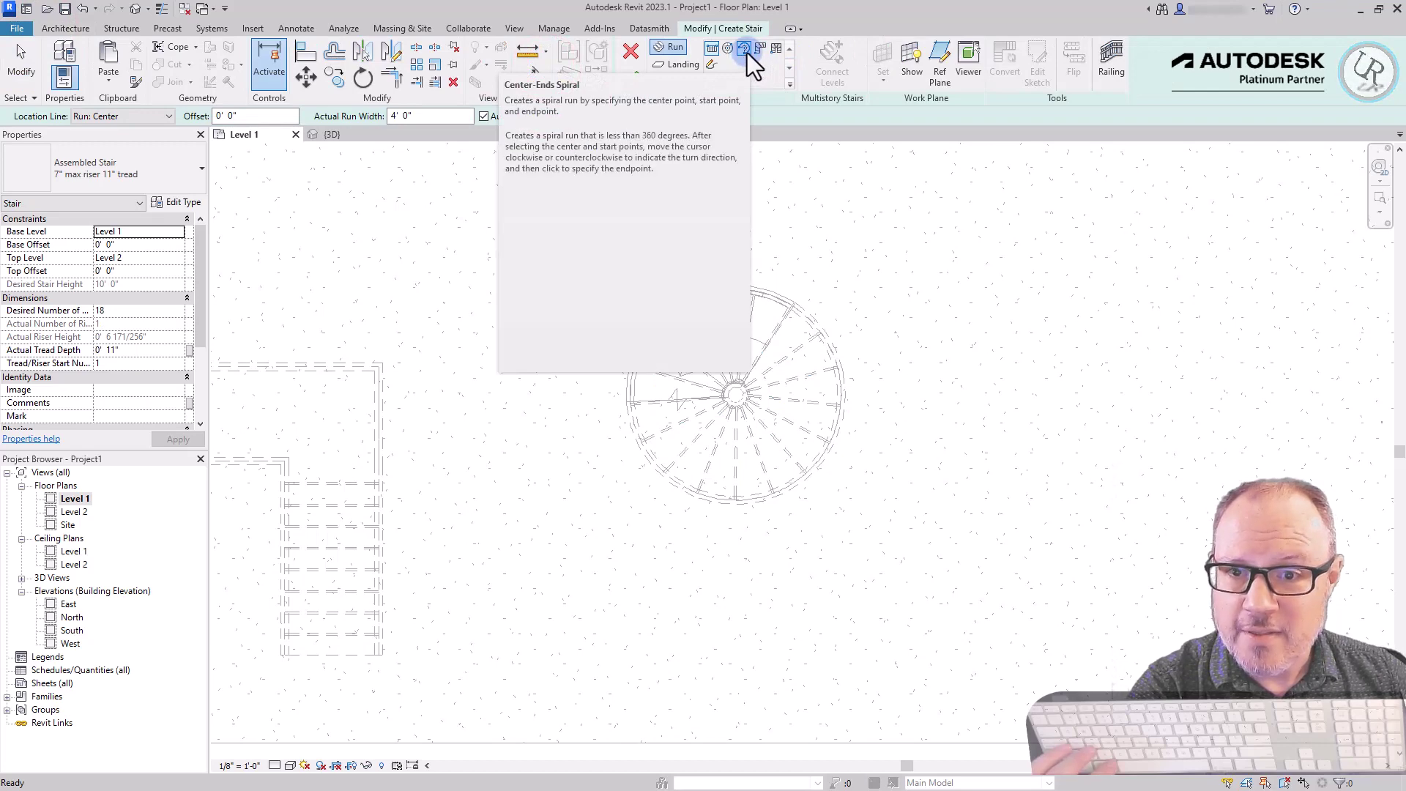
left_click(744, 49)
middle_click_drag(882, 377, 785, 342)
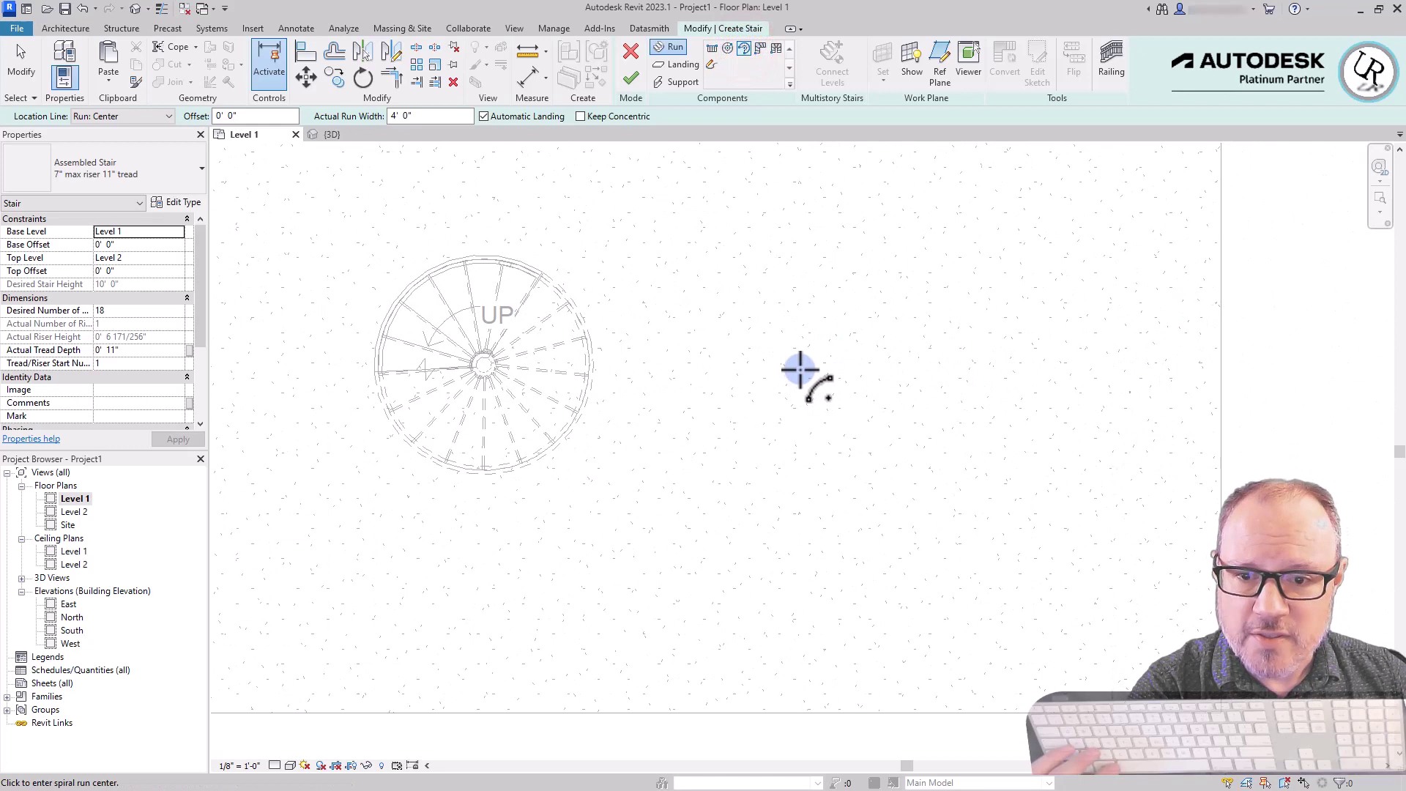
left_click(798, 369)
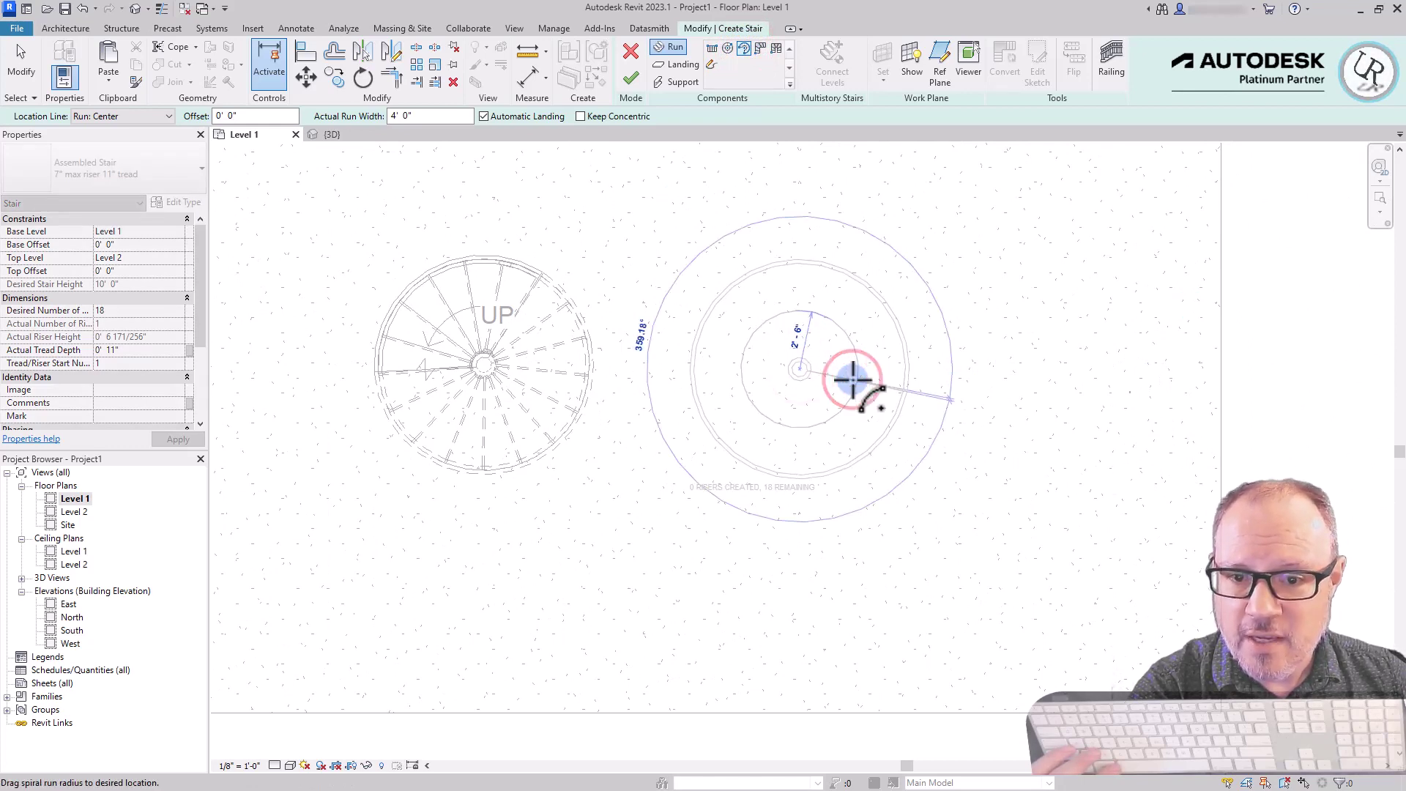
left_click(853, 380)
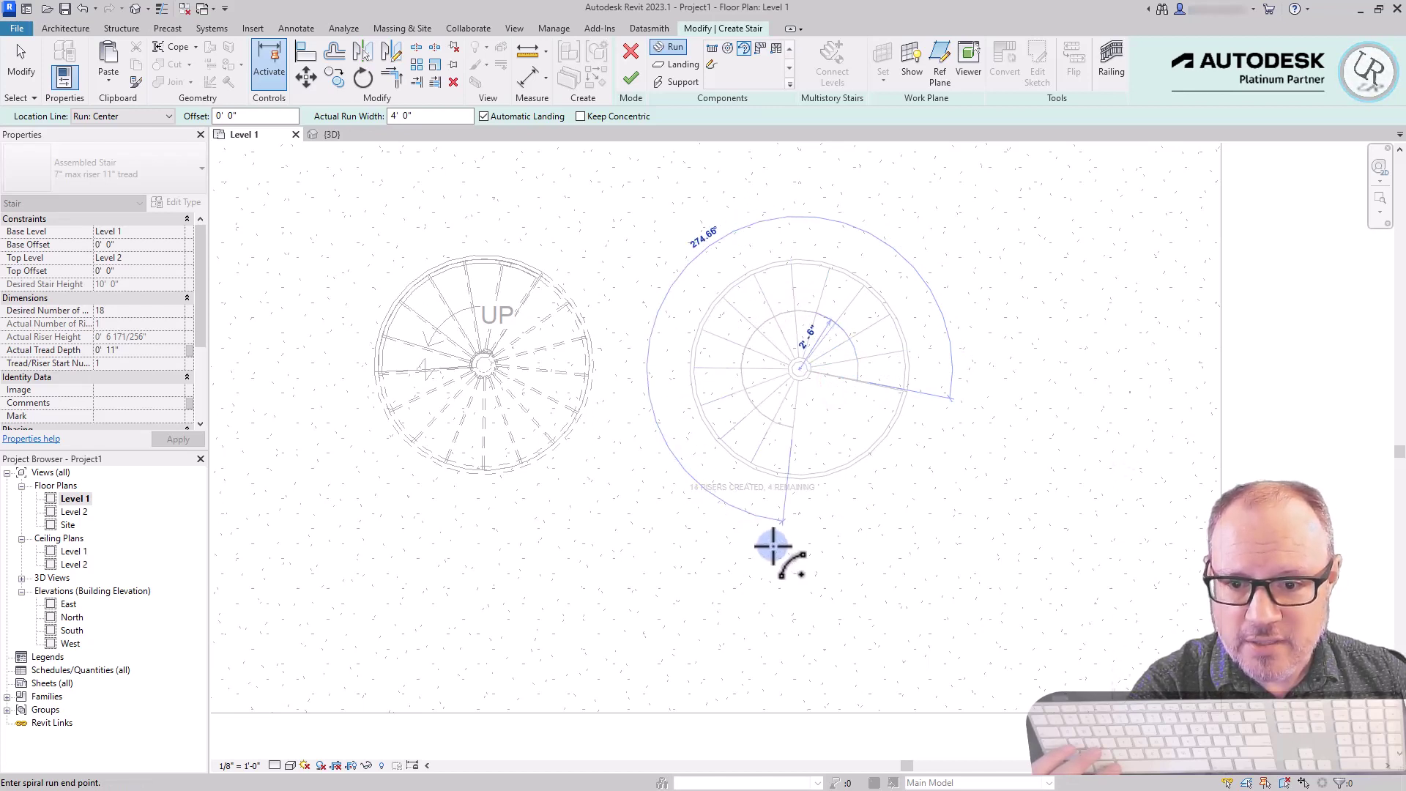
left_click(782, 612)
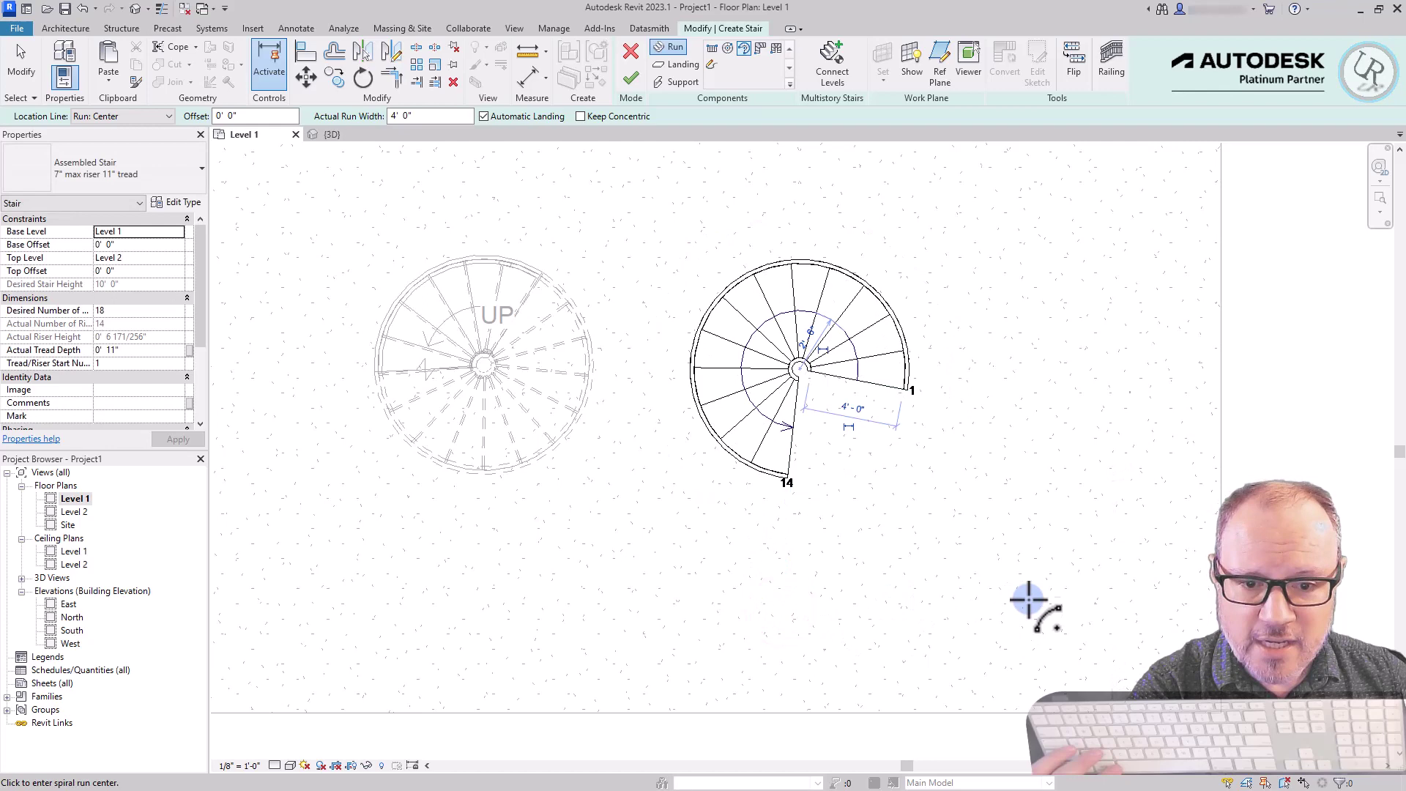
Add a second center-ends spiral run of about 31'-6" radius for the remaining four risers, joined by an automatic landing.
scroll(1026, 598, "down", 4)
left_click(949, 570)
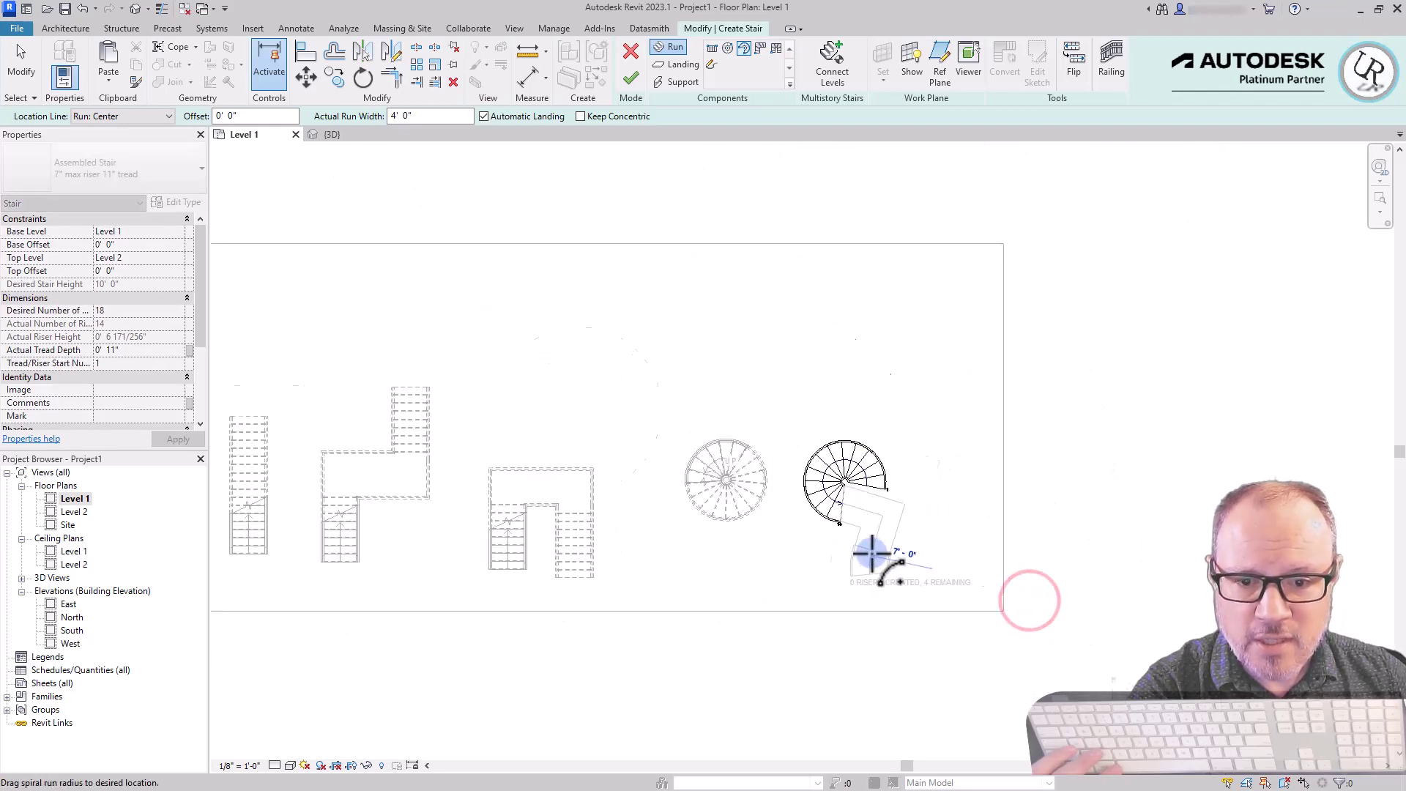
scroll(934, 564, "up", 2)
scroll(933, 568, "down", 4)
scroll(951, 459, "down", 4)
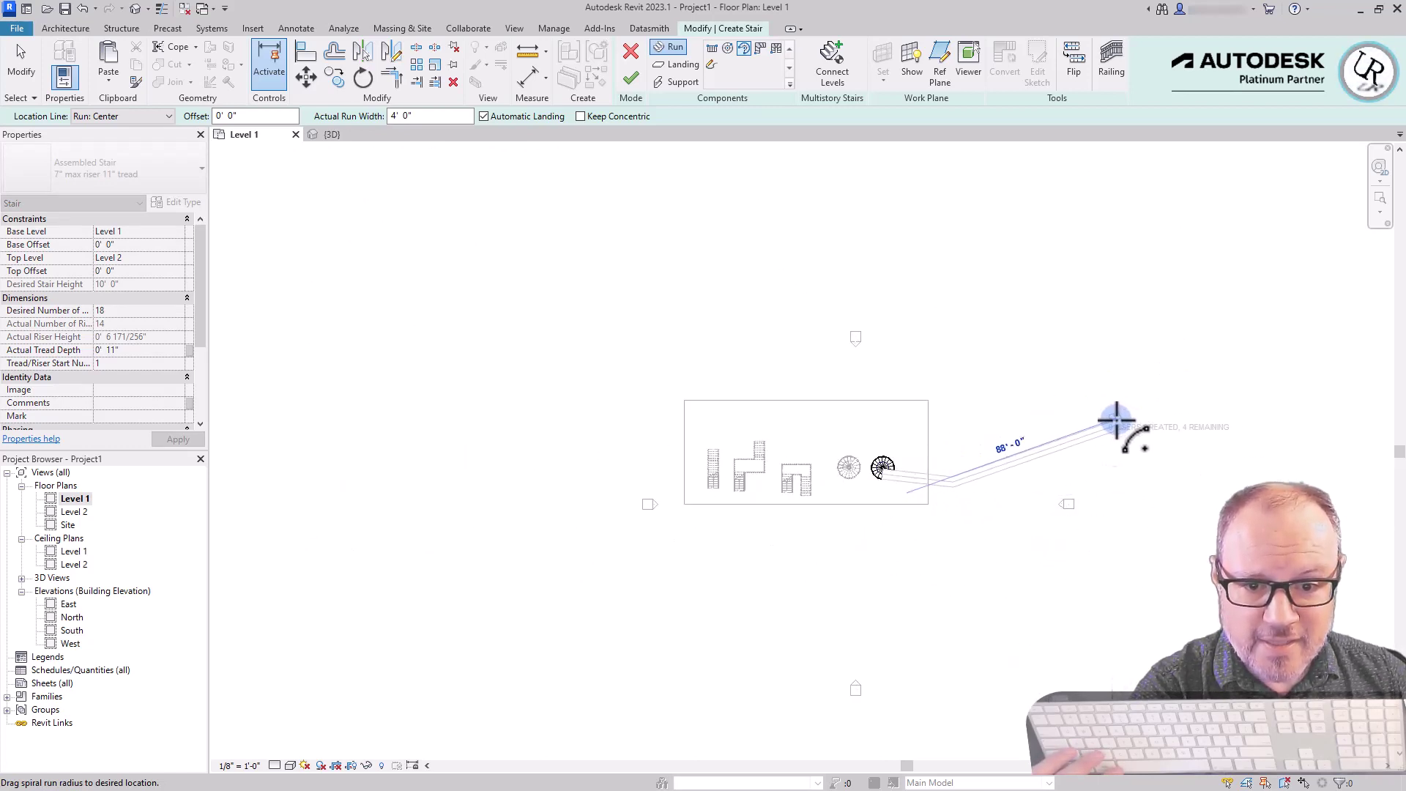
scroll(906, 461, "up", 3)
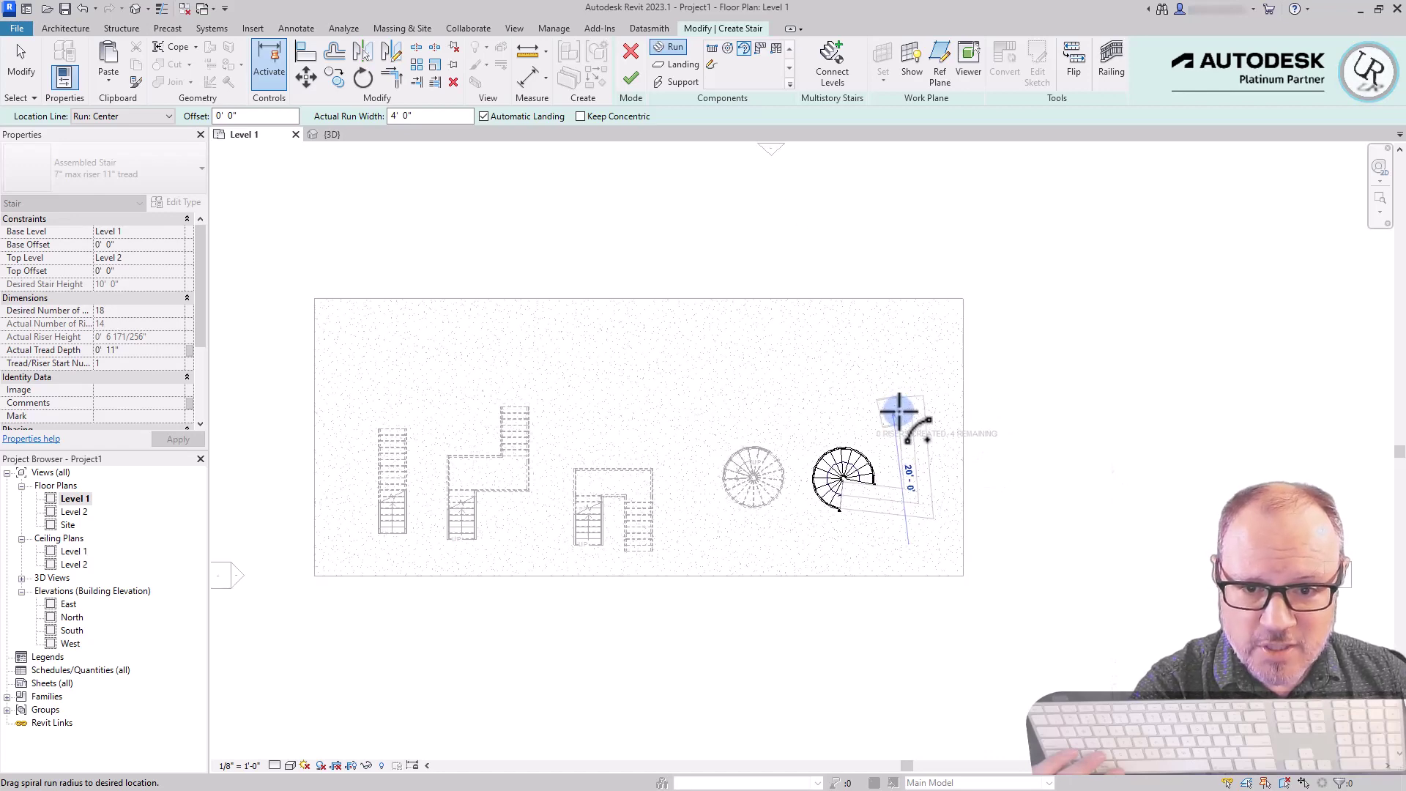
scroll(898, 414, "up", 2)
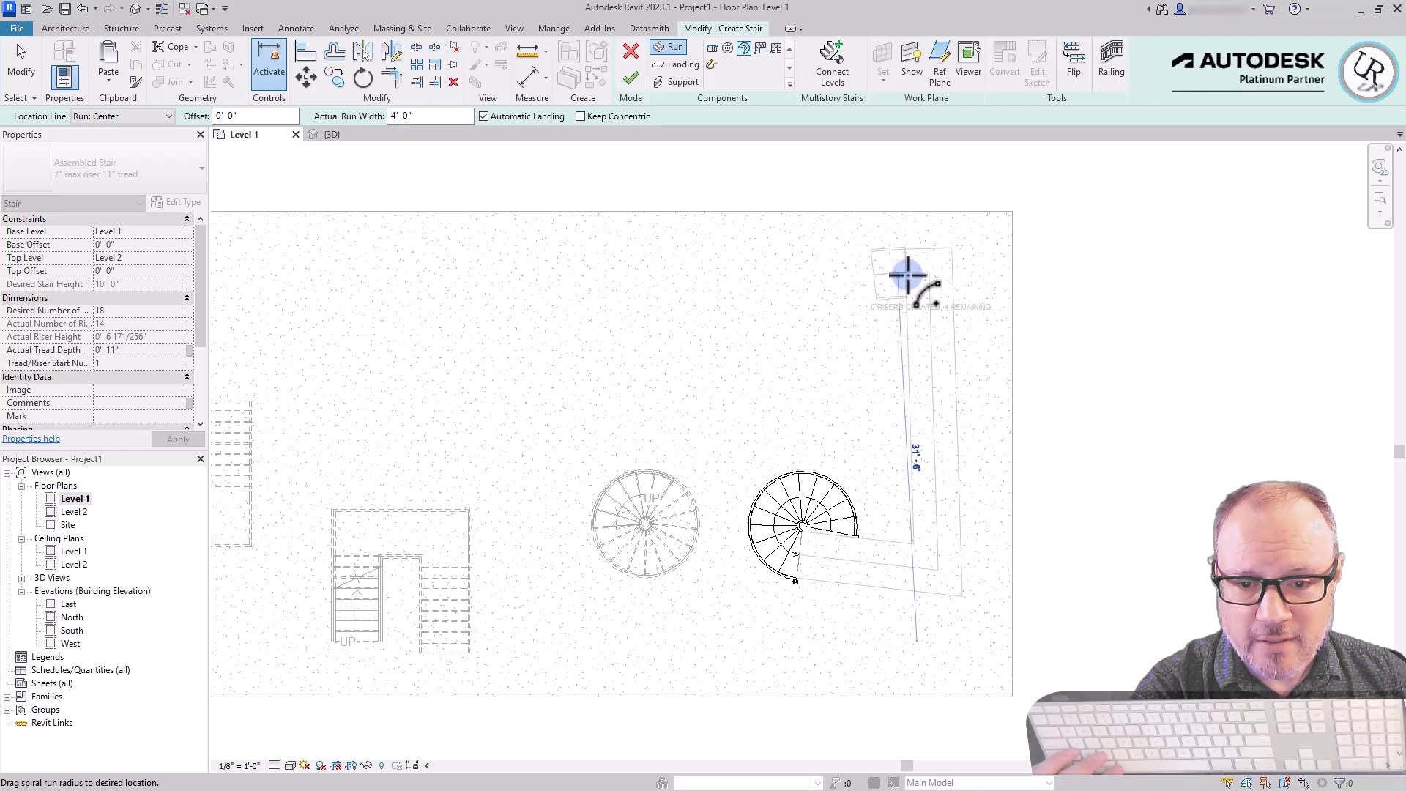
left_click(908, 274)
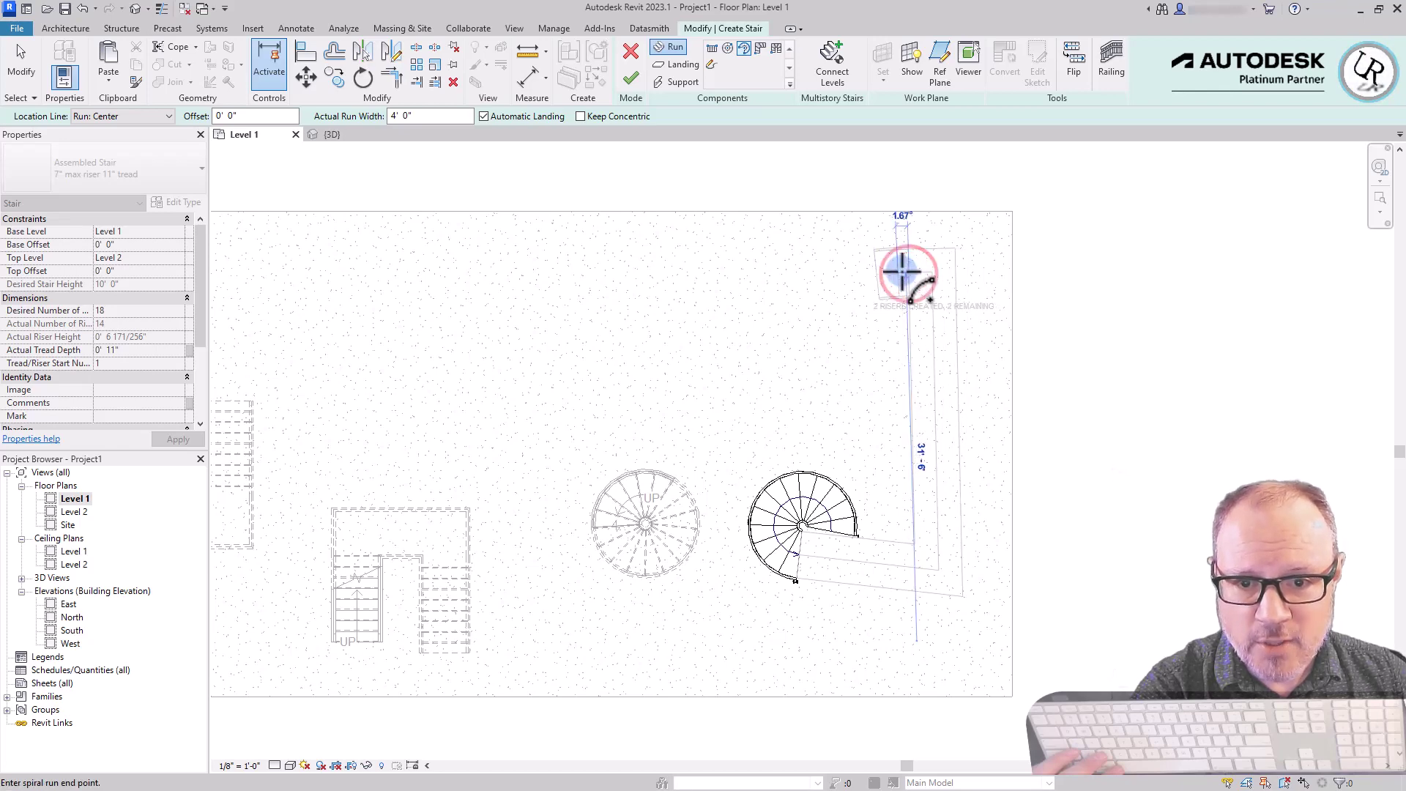
left_click(823, 279)
scroll(916, 558, "up", 2)
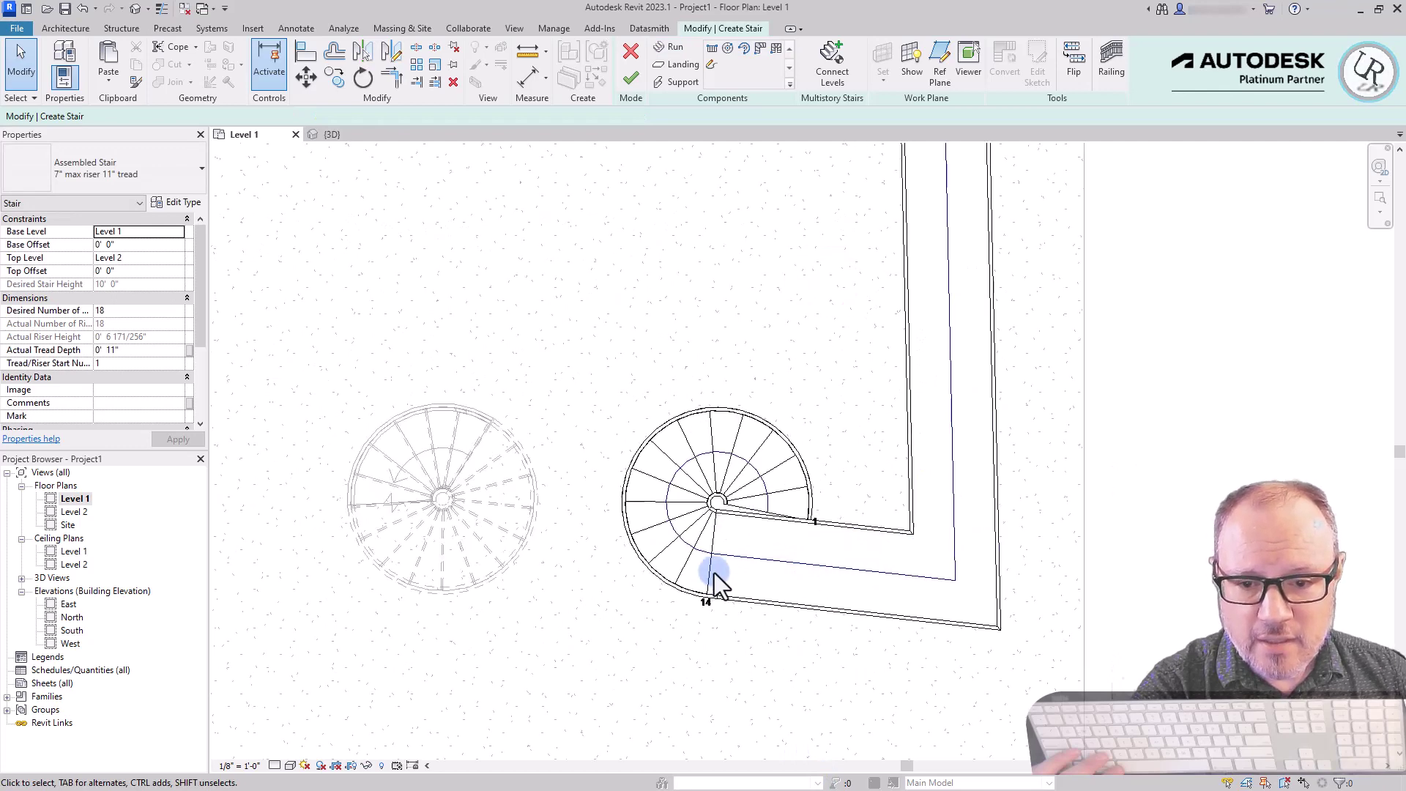
scroll(1018, 541, "down", 2)
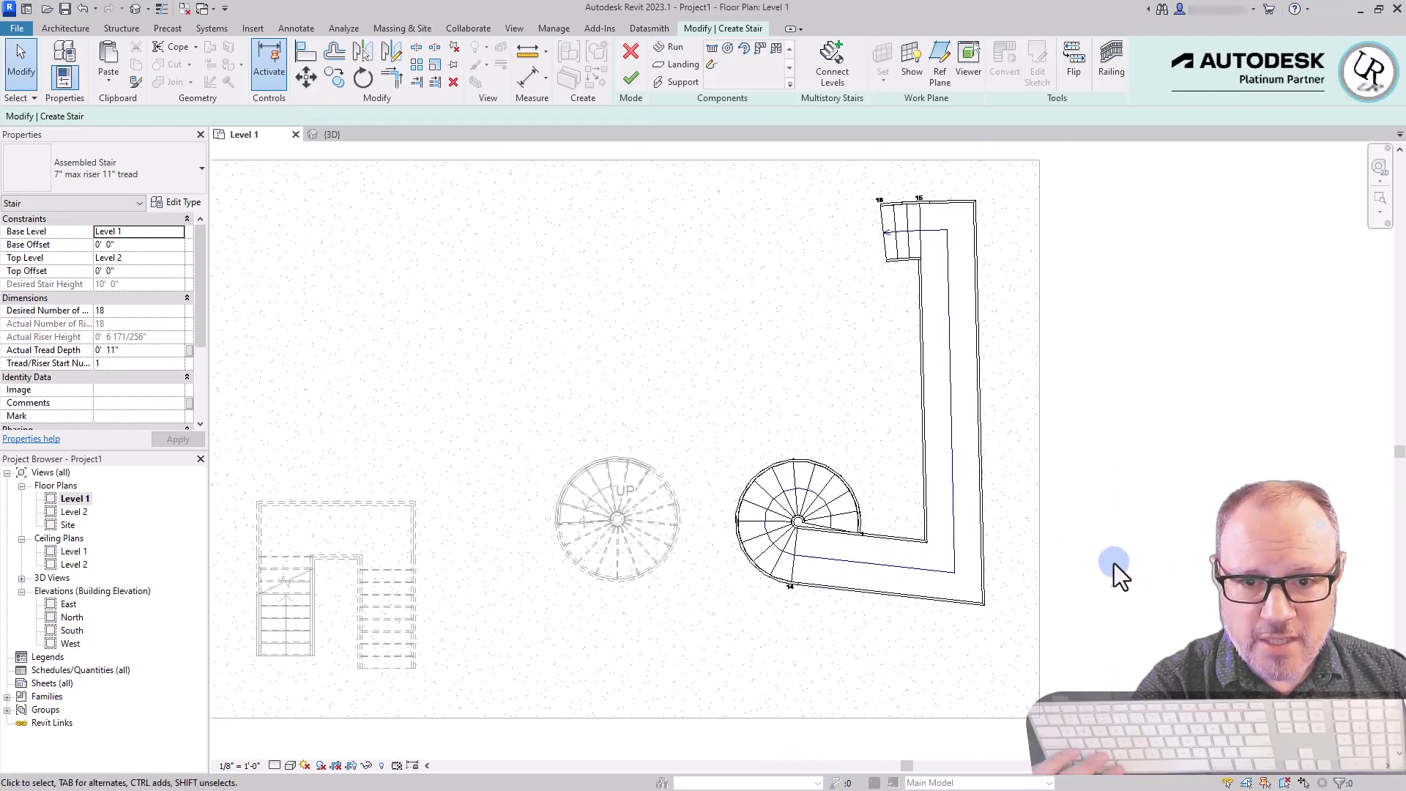
Check the two-run spiral stair in the 3D view and finish creating it.
scroll(1044, 526, "down", 1)
scroll(1044, 525, "down", 1)
middle_click_drag(1018, 667, 996, 641)
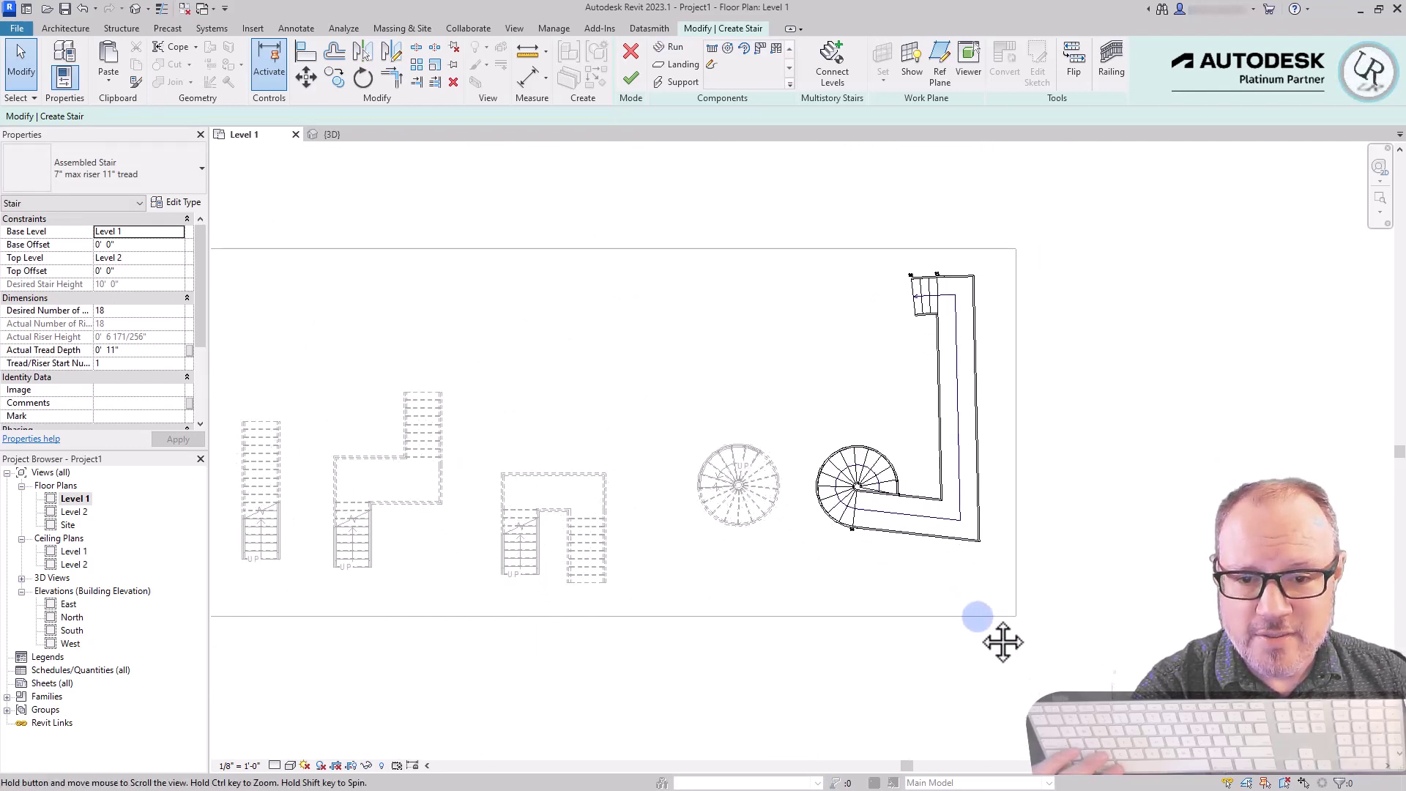
left_click(323, 134)
middle_click_drag(1142, 468, 1034, 435, "shift")
scroll(843, 665, "up", 3)
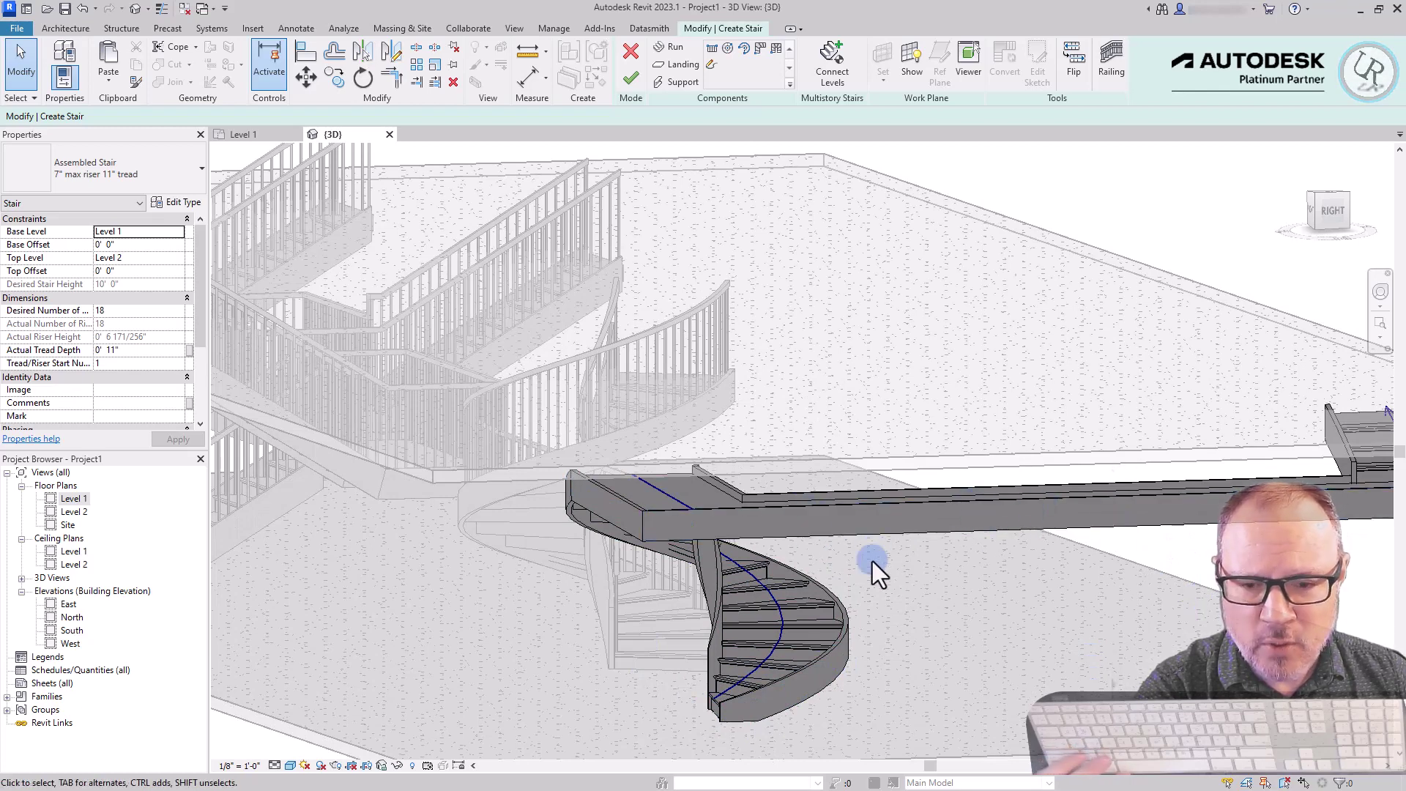
left_click(630, 78)
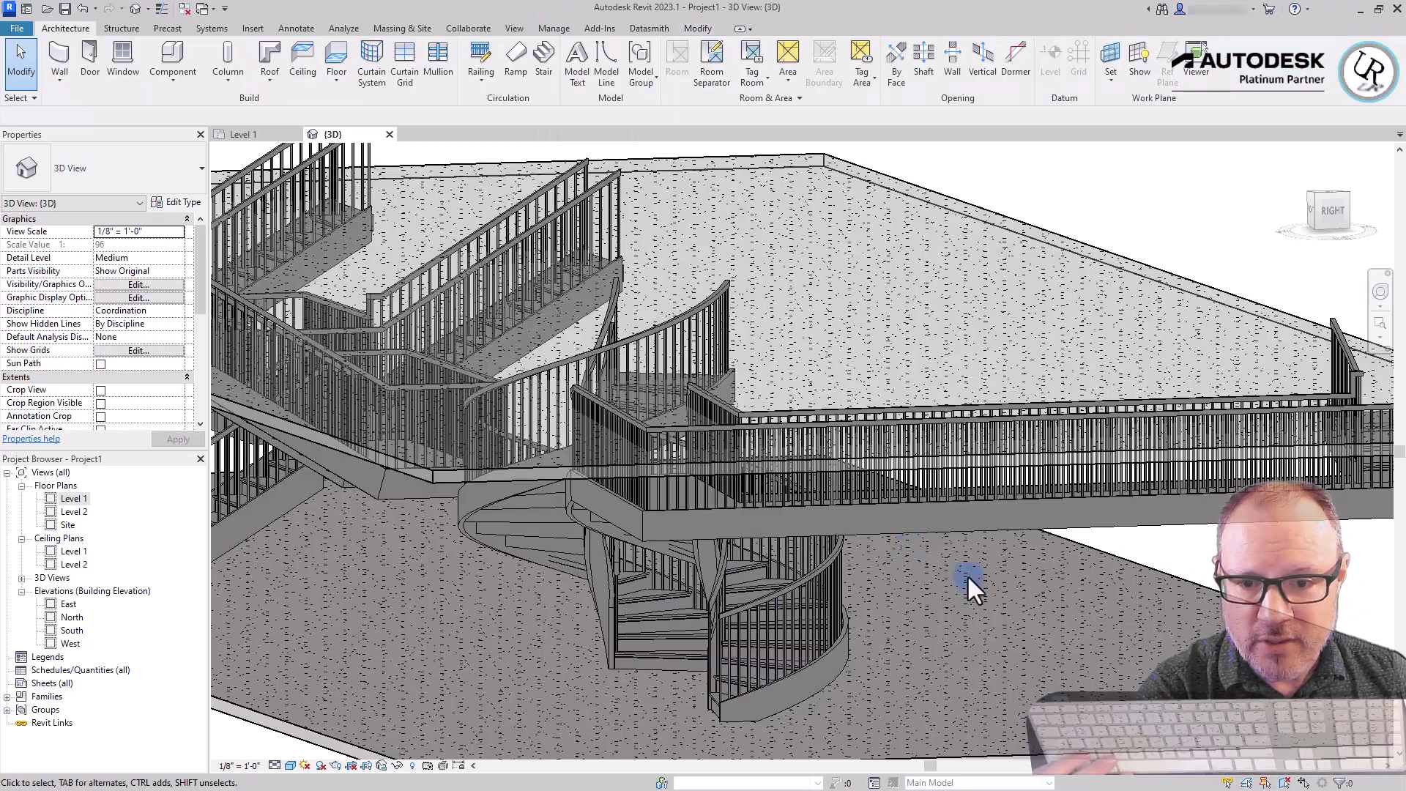
Open the offset stair with the landing for component editing in a top-down 3D view.
left_click(932, 527)
middle_click_drag(932, 527, 1244, 659, "shift")
key("Escape")
scroll(770, 591, "down", 3)
scroll(770, 592, "up", 4)
middle_click_drag(771, 591, 697, 552, "shift")
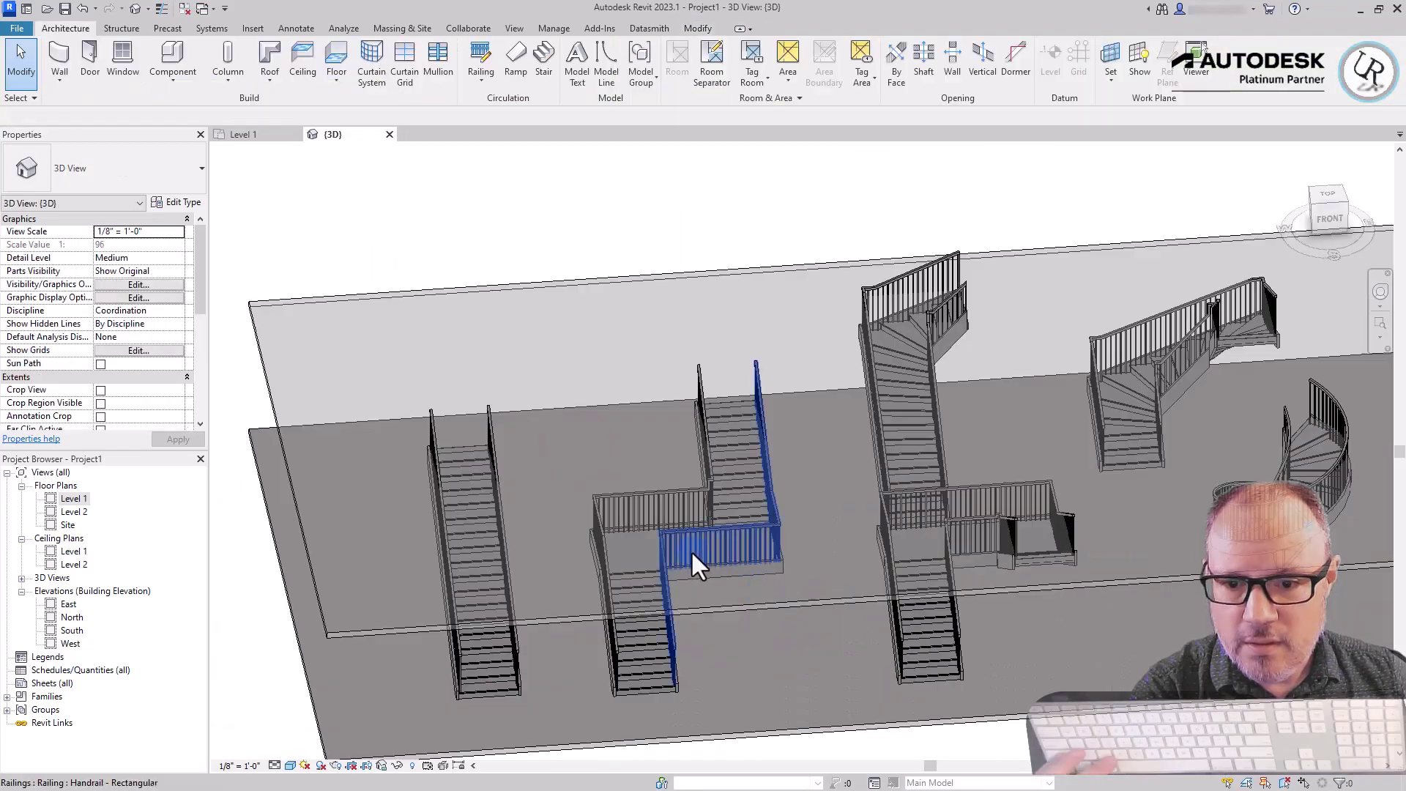
left_click(738, 474)
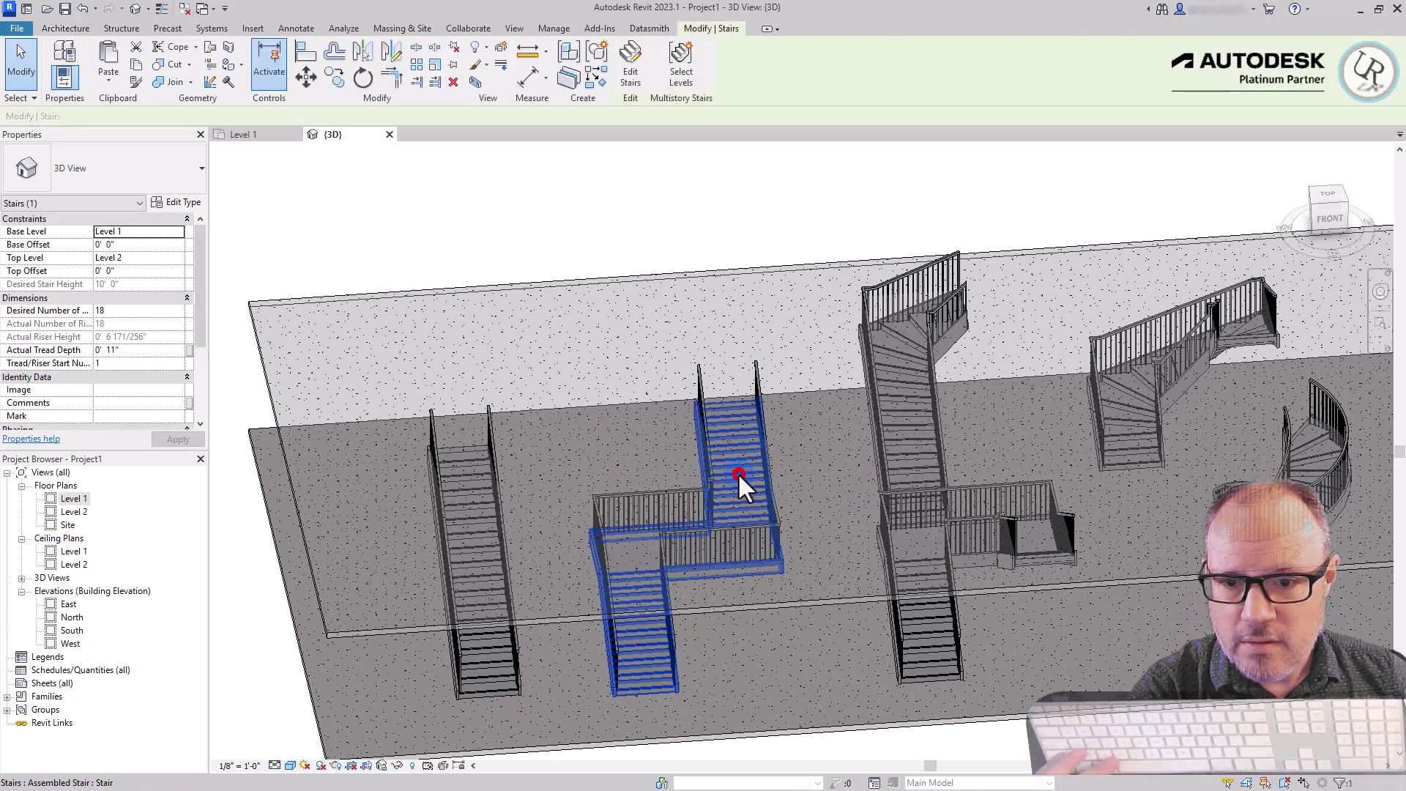
left_click(1331, 198)
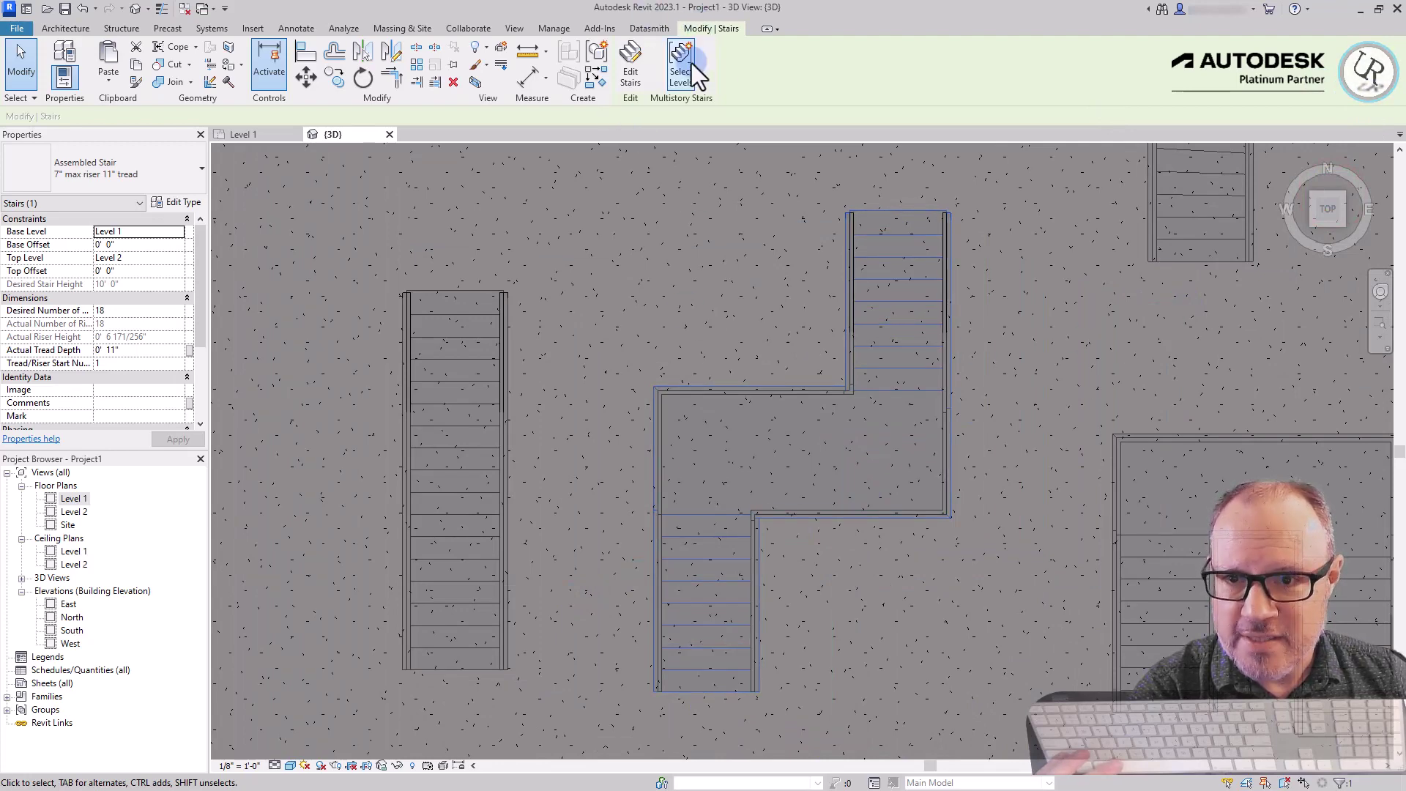
left_click(629, 73)
Inspect the offset stair's upper run, landing and lower run as individually selectable components.
left_click(898, 366)
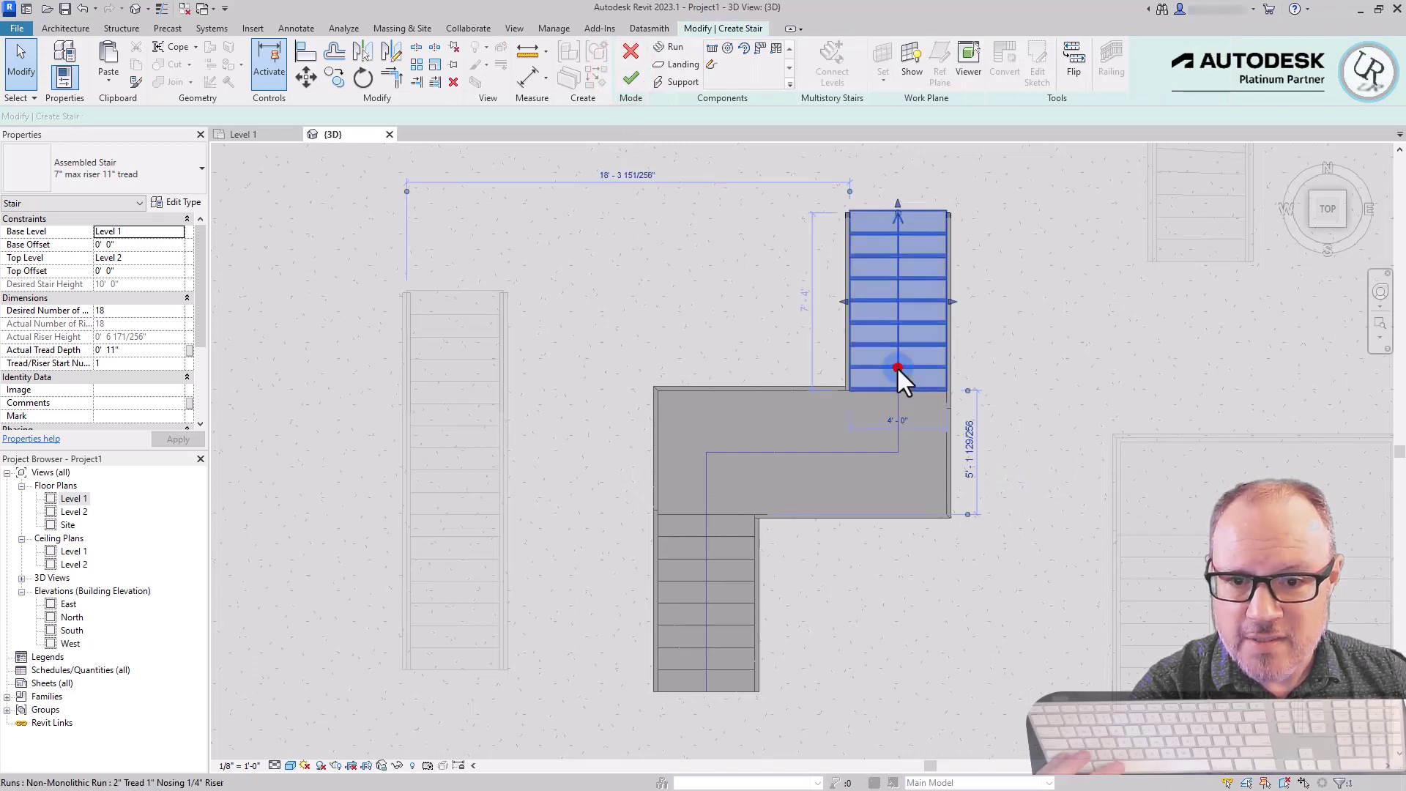
left_click(823, 450)
left_click(701, 567)
left_click(895, 321)
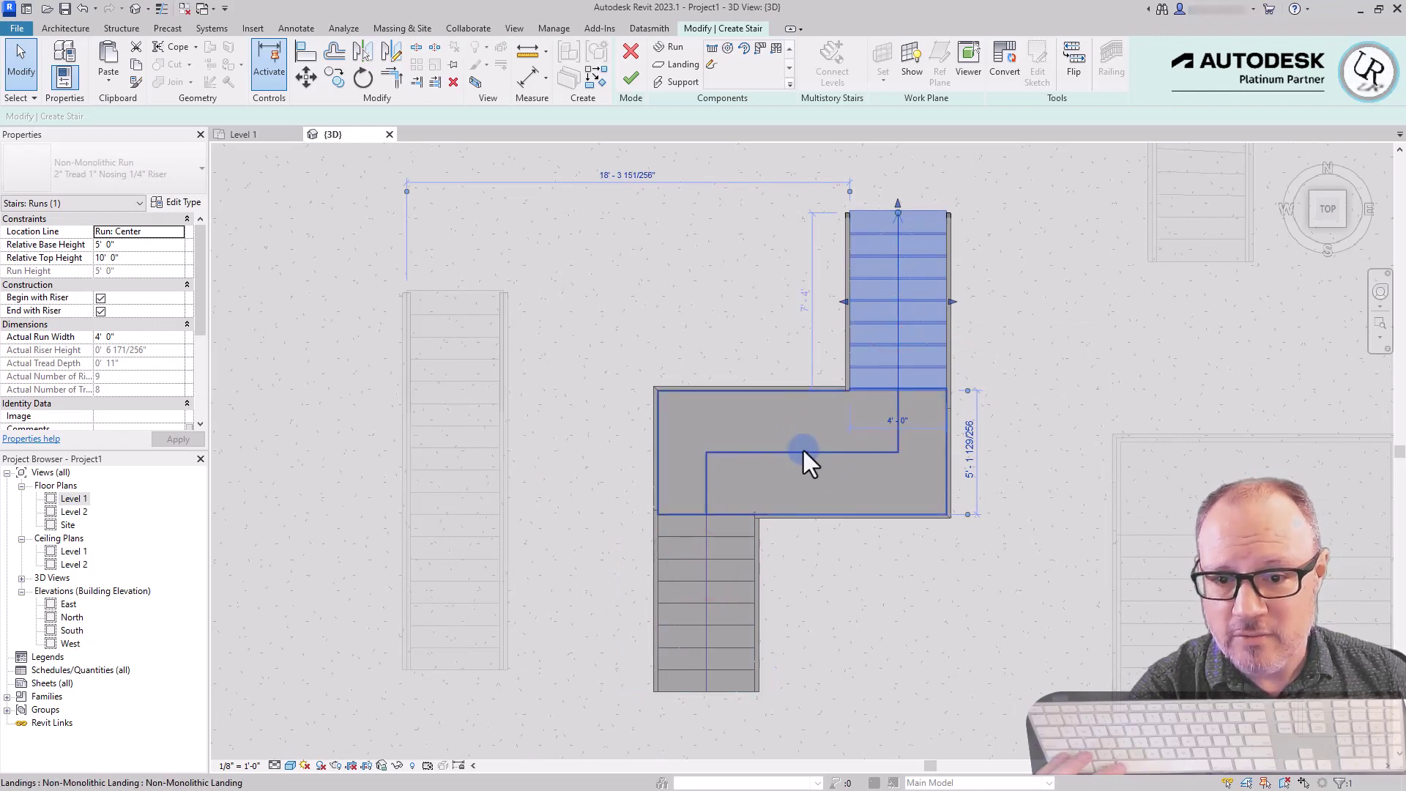
left_click(991, 510)
Convert the offset stair's automatic landing to a custom sketch-based component.
scroll(991, 510, "down", 3)
scroll(961, 390, "up", 5)
scroll(906, 432, "down", 2)
scroll(950, 327, "up", 3)
left_click(946, 313)
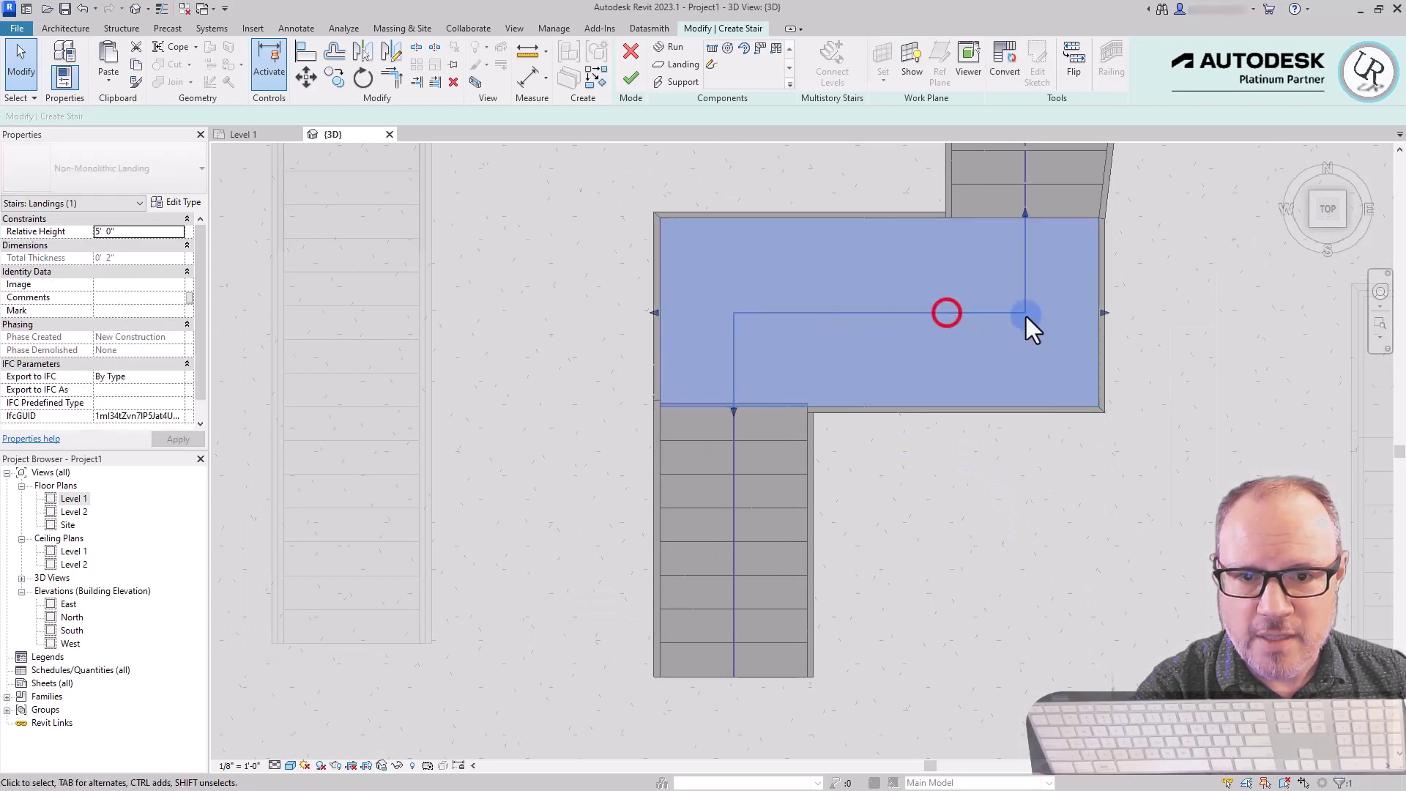
left_click(1008, 79)
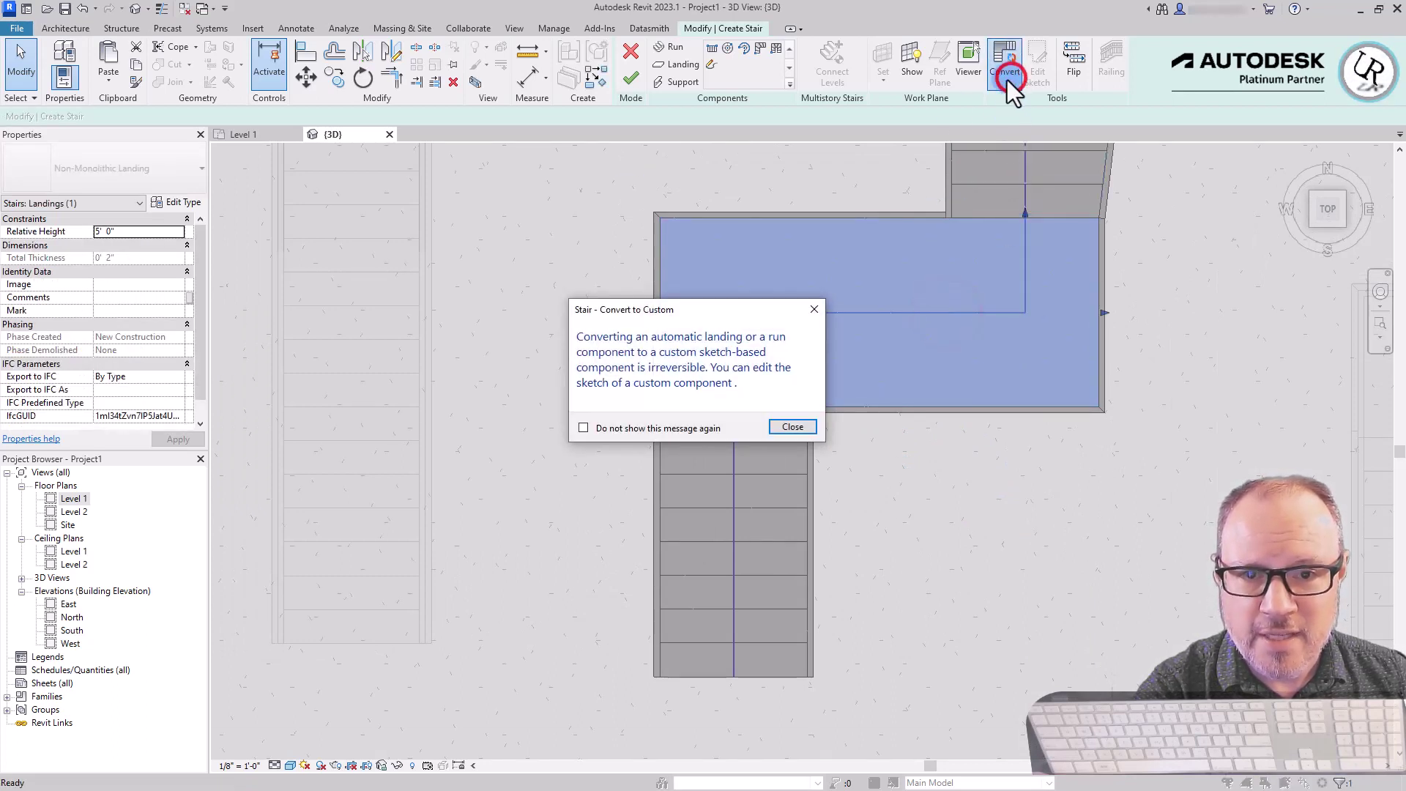
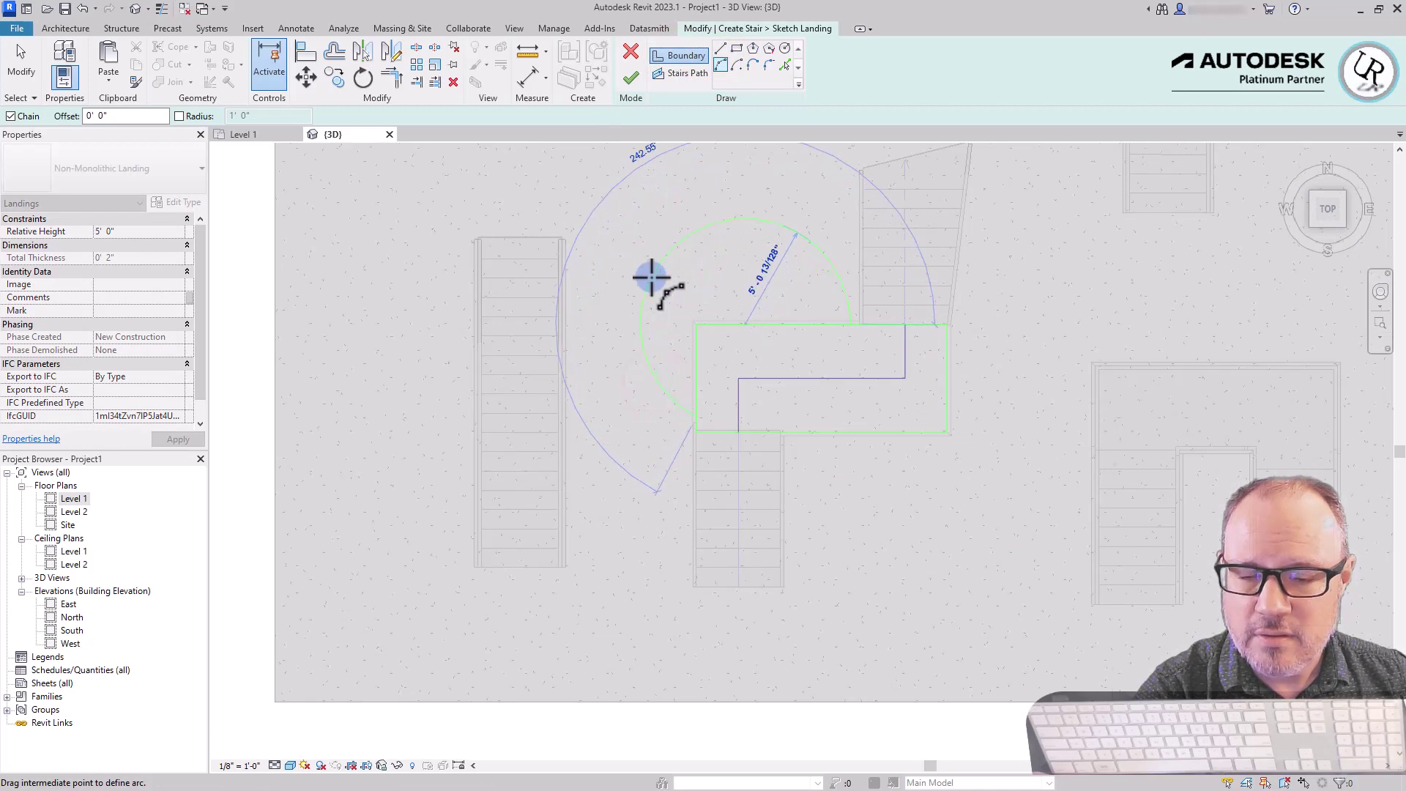
Sketch two bulging arcs on the landing boundary at opposite corners, with radii of about 5'-0" and 4'-5 1/2".
left_click(652, 276)
left_click(946, 339)
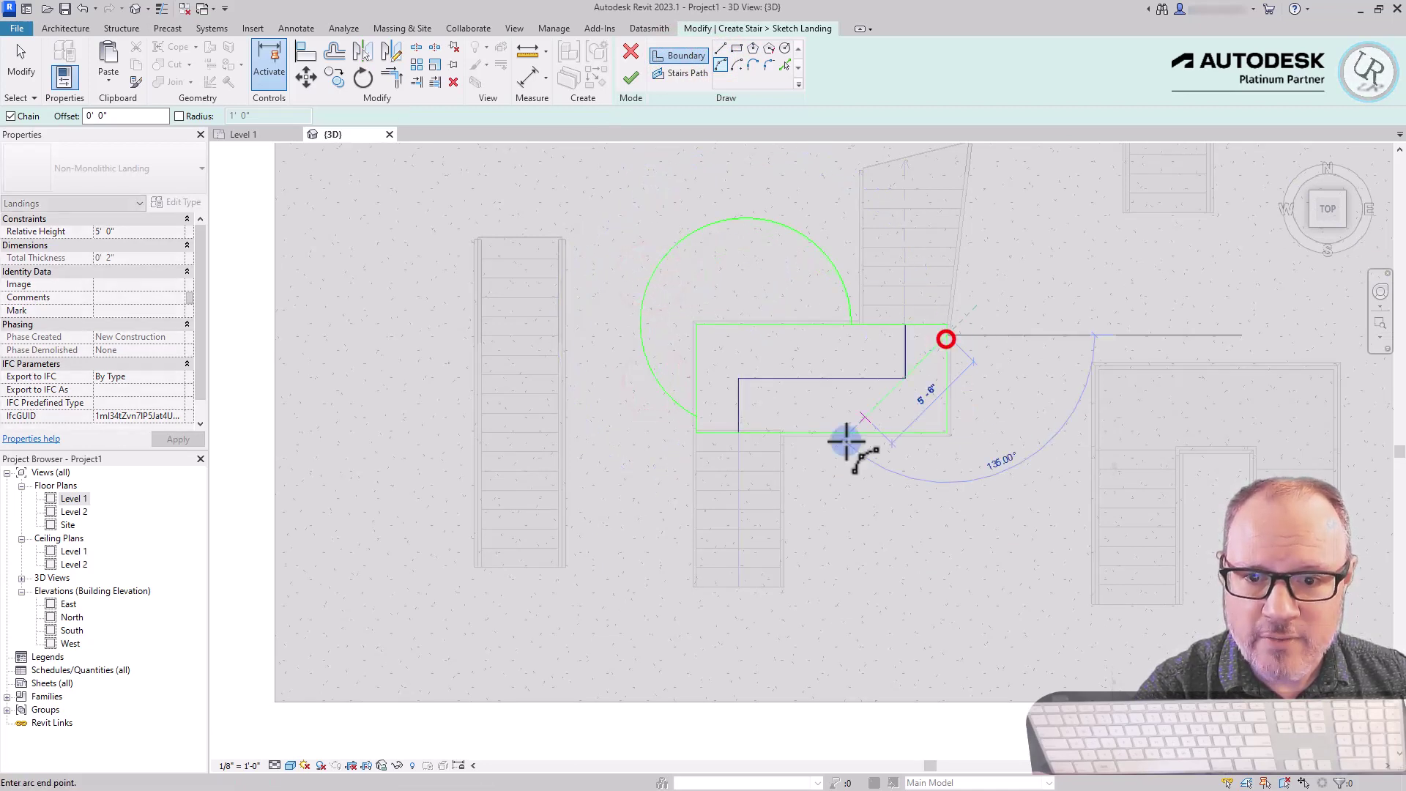
left_click(796, 437)
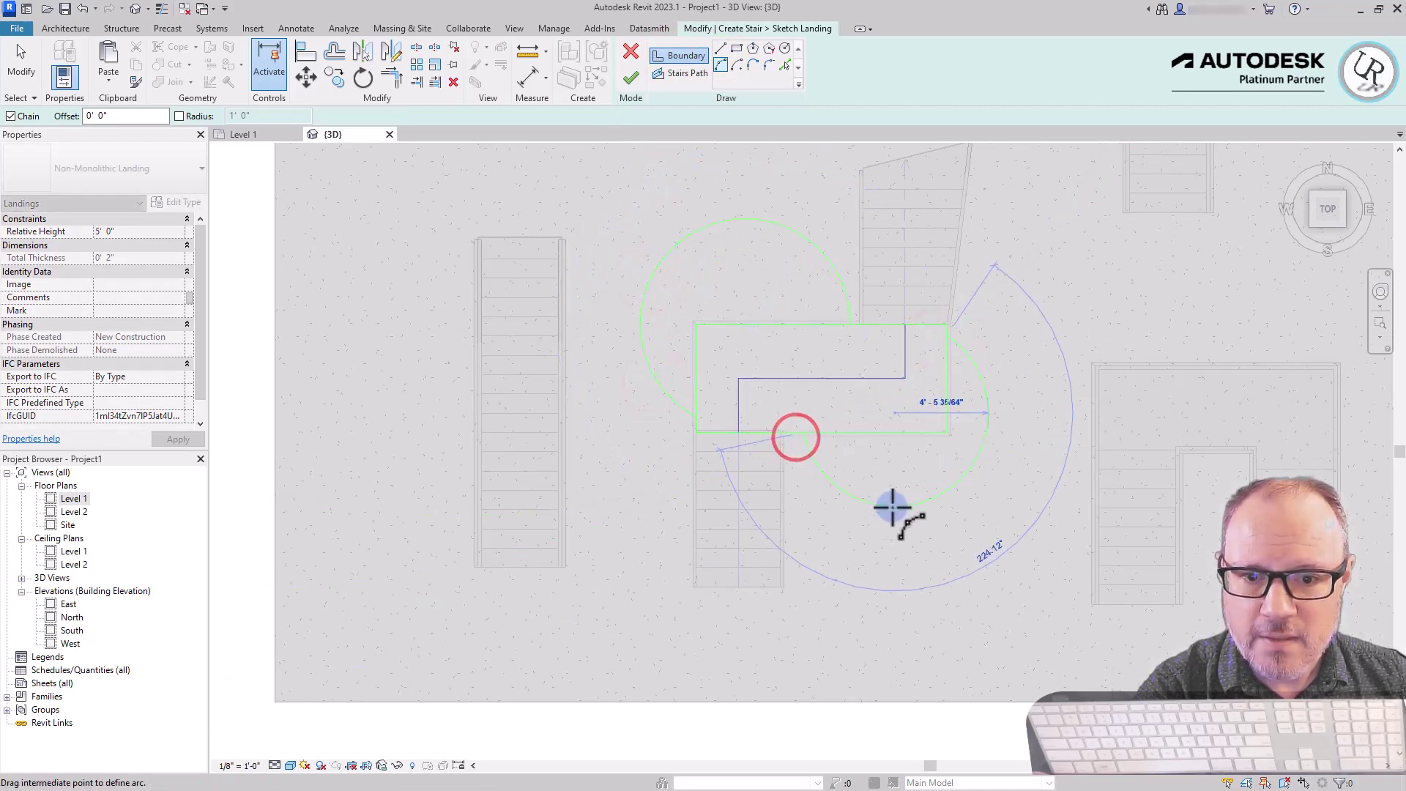
left_click(890, 507)
key("Escape")
key("Escape")
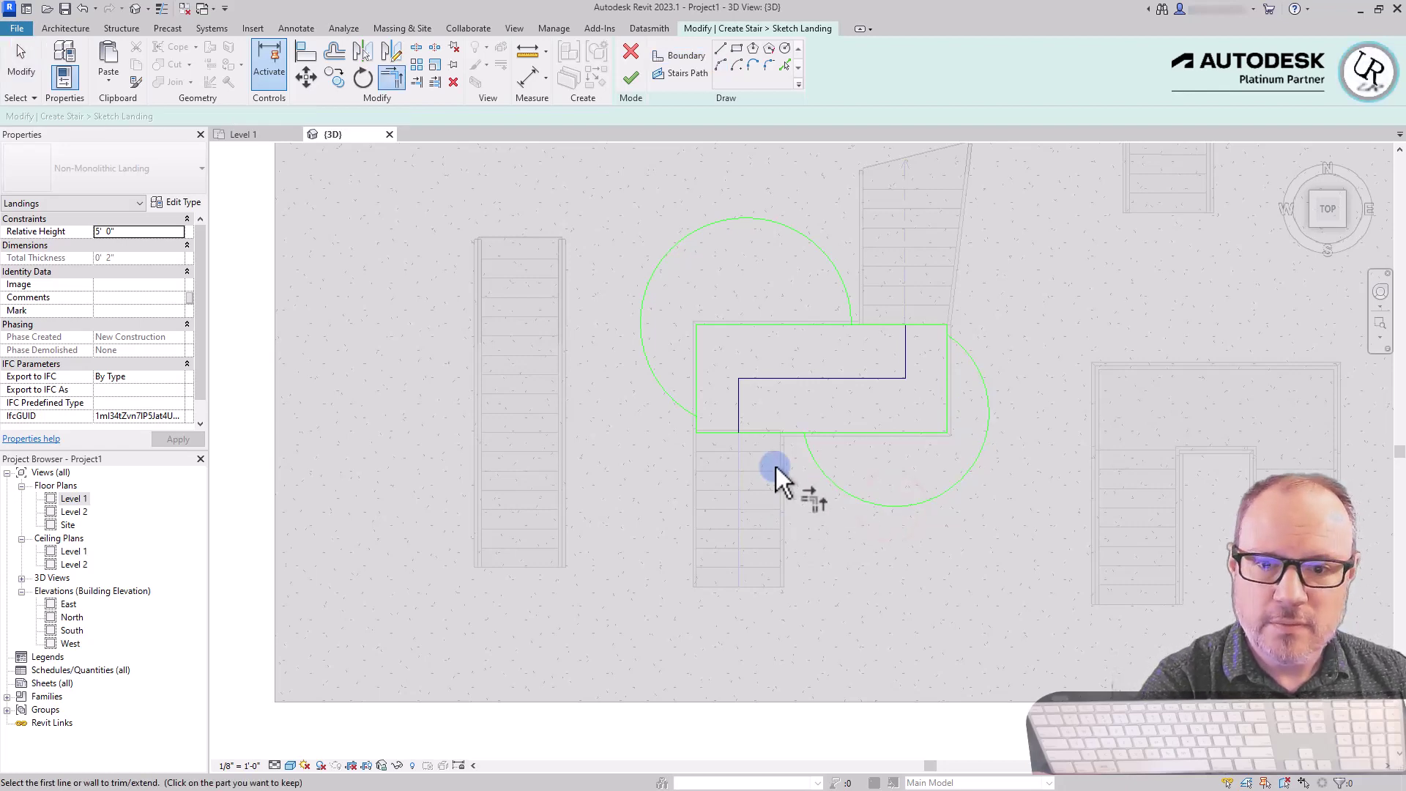
Trim the landing's straight boundary lines to both arcs to form one closed outline, and finish the landing sketch.
scroll(776, 466, "up", 5)
key("t")
key("r")
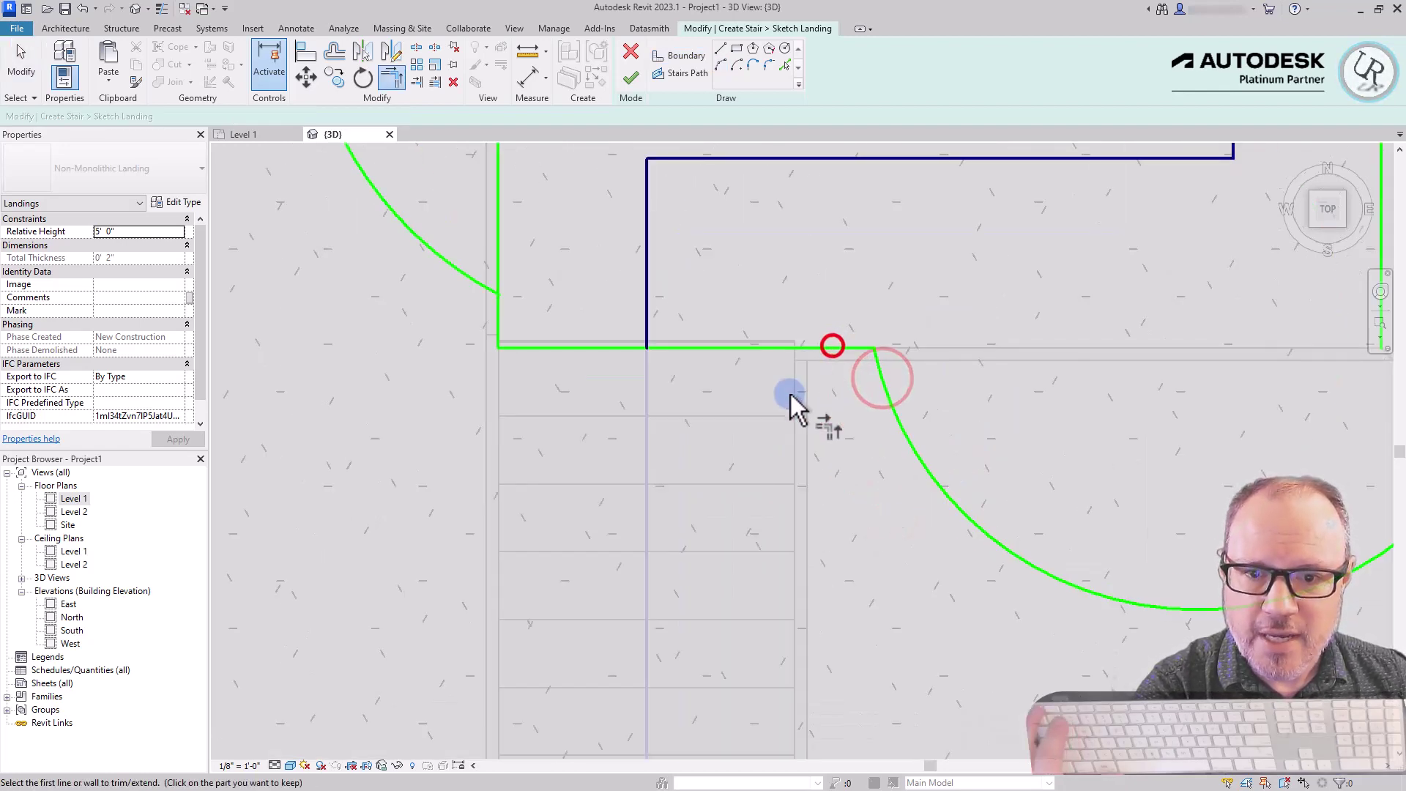
scroll(791, 394, "down", 1)
scroll(579, 243, "down", 3)
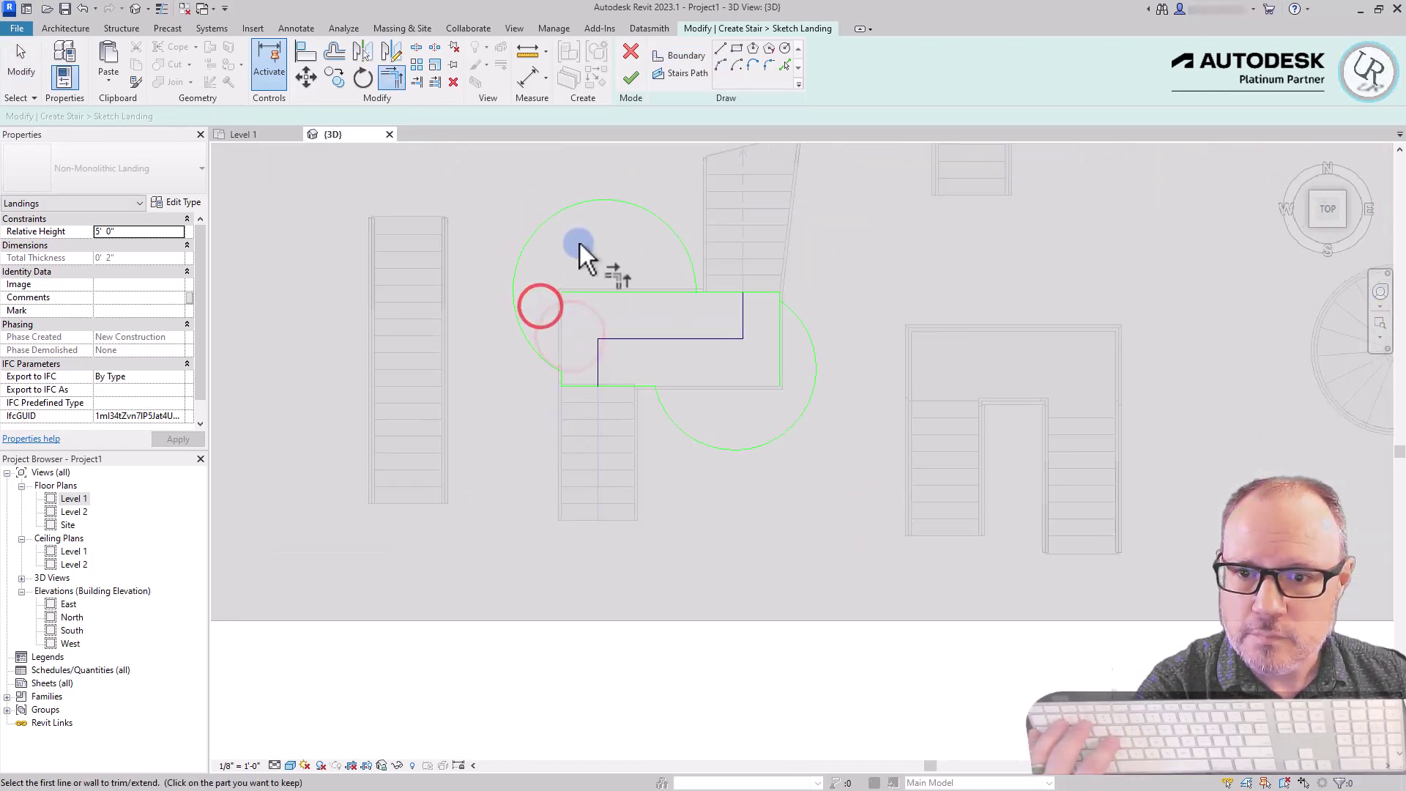
scroll(743, 377, "up", 2)
left_click(771, 382)
left_click(752, 351)
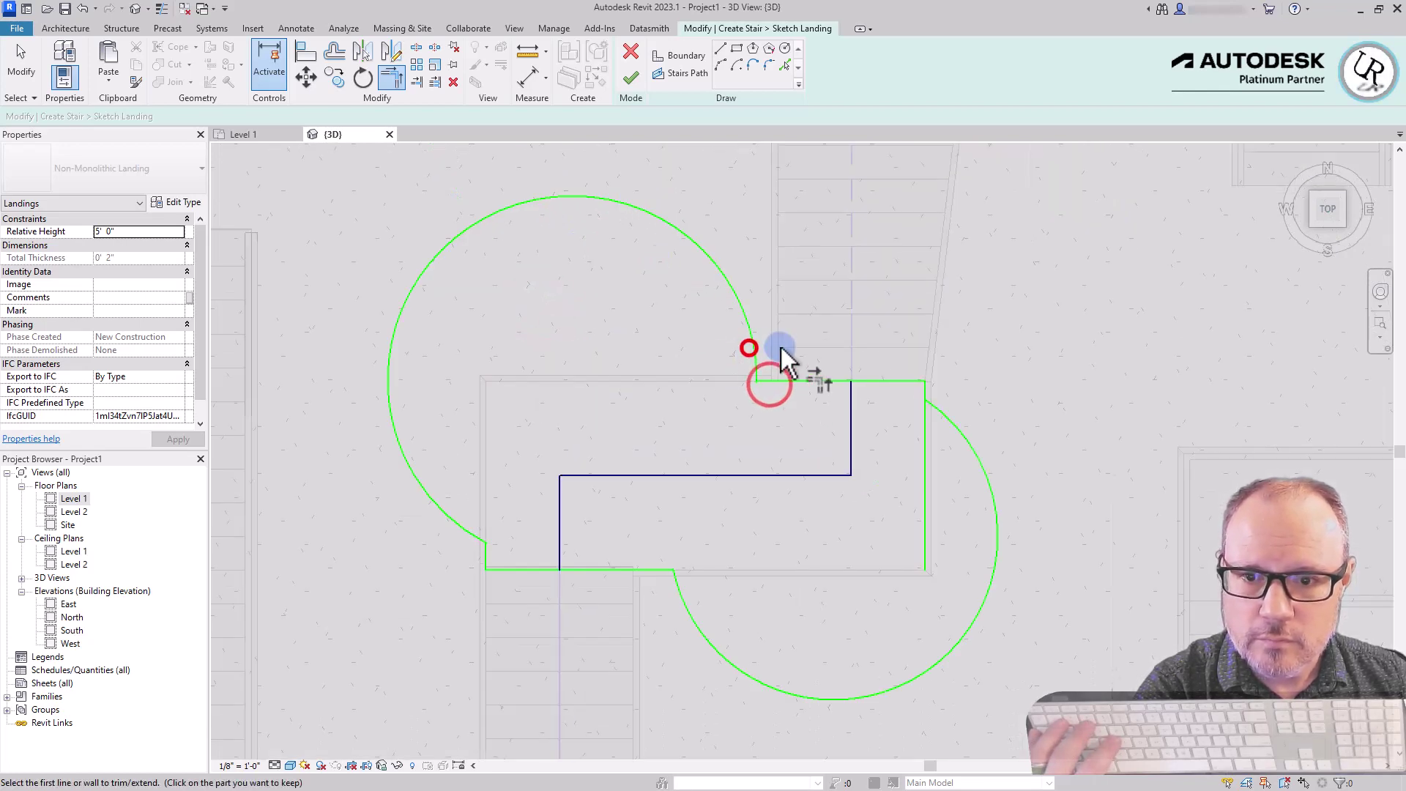
left_click(924, 403)
left_click(924, 401)
scroll(972, 341, "down", 2)
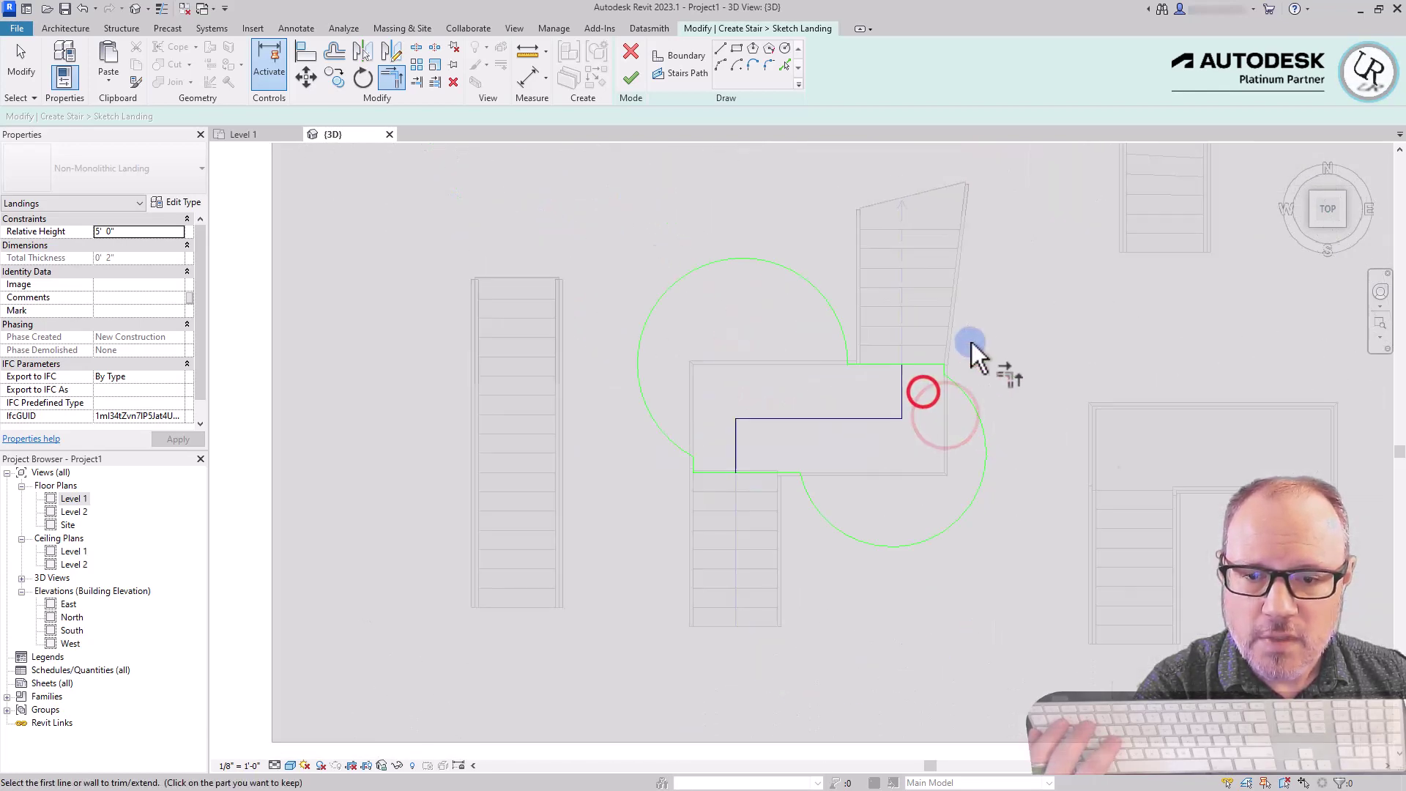
left_click(628, 79)
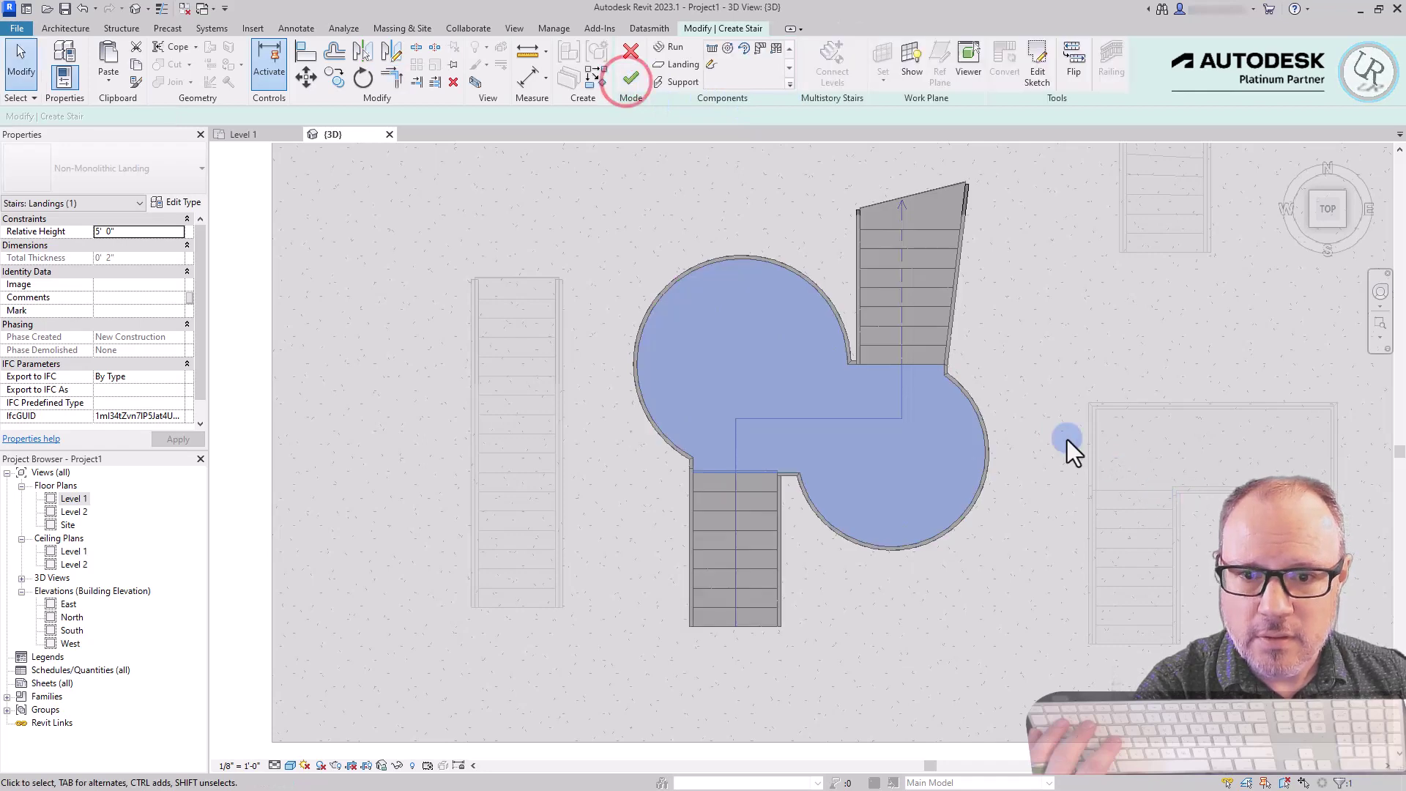
left_click(1090, 341)
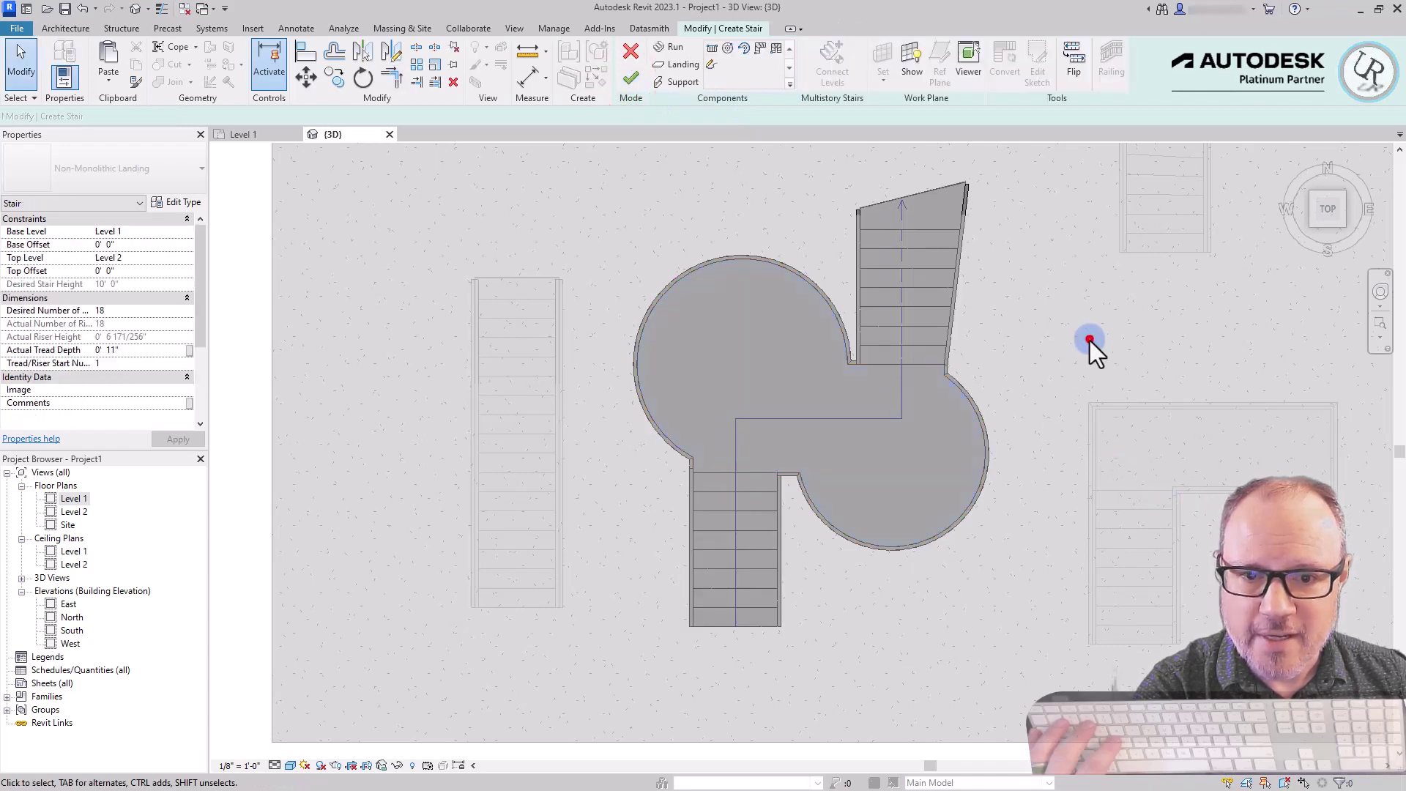
Convert the offset stair's lower run to a custom sketch-based component and open its sketch for editing.
left_click(823, 282)
left_click(740, 618)
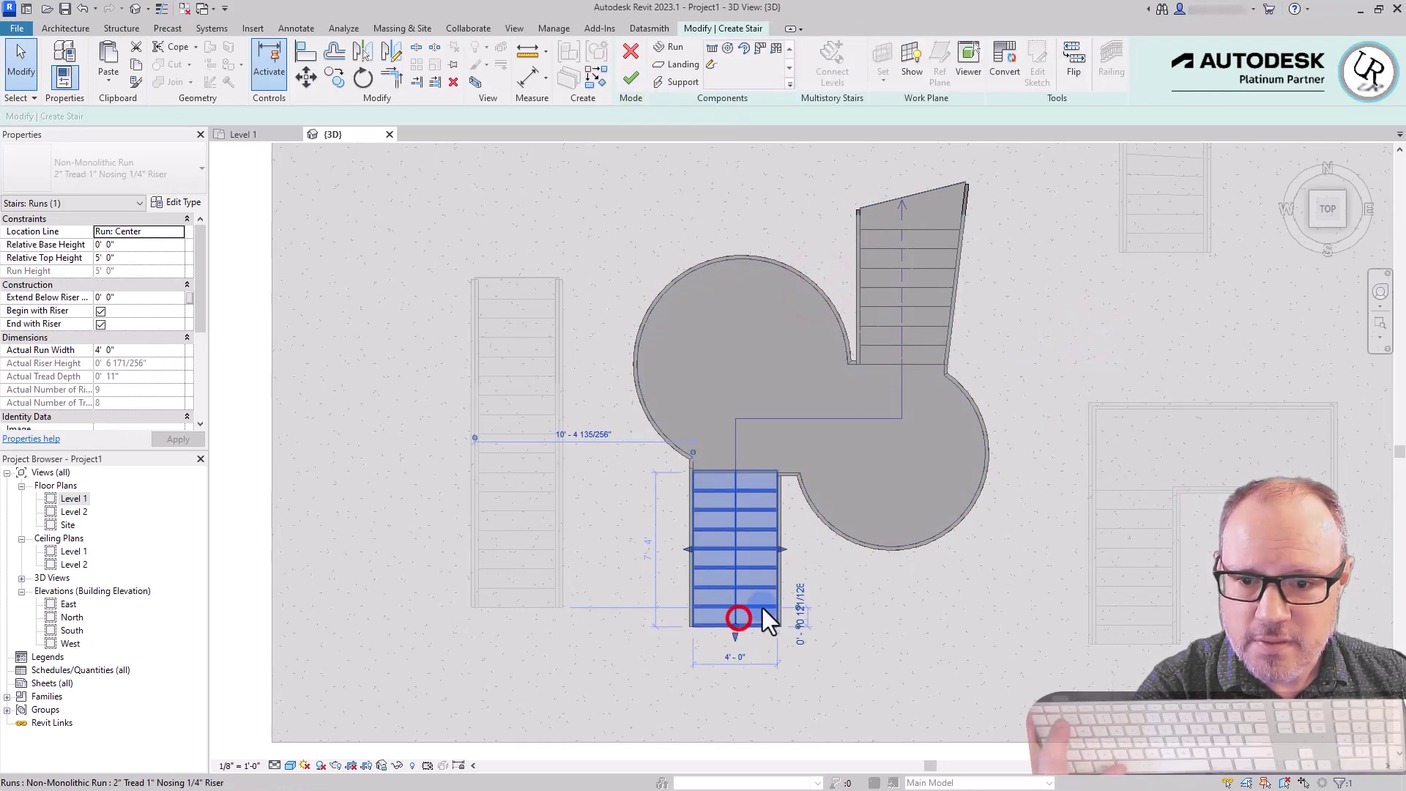
left_click(1004, 59)
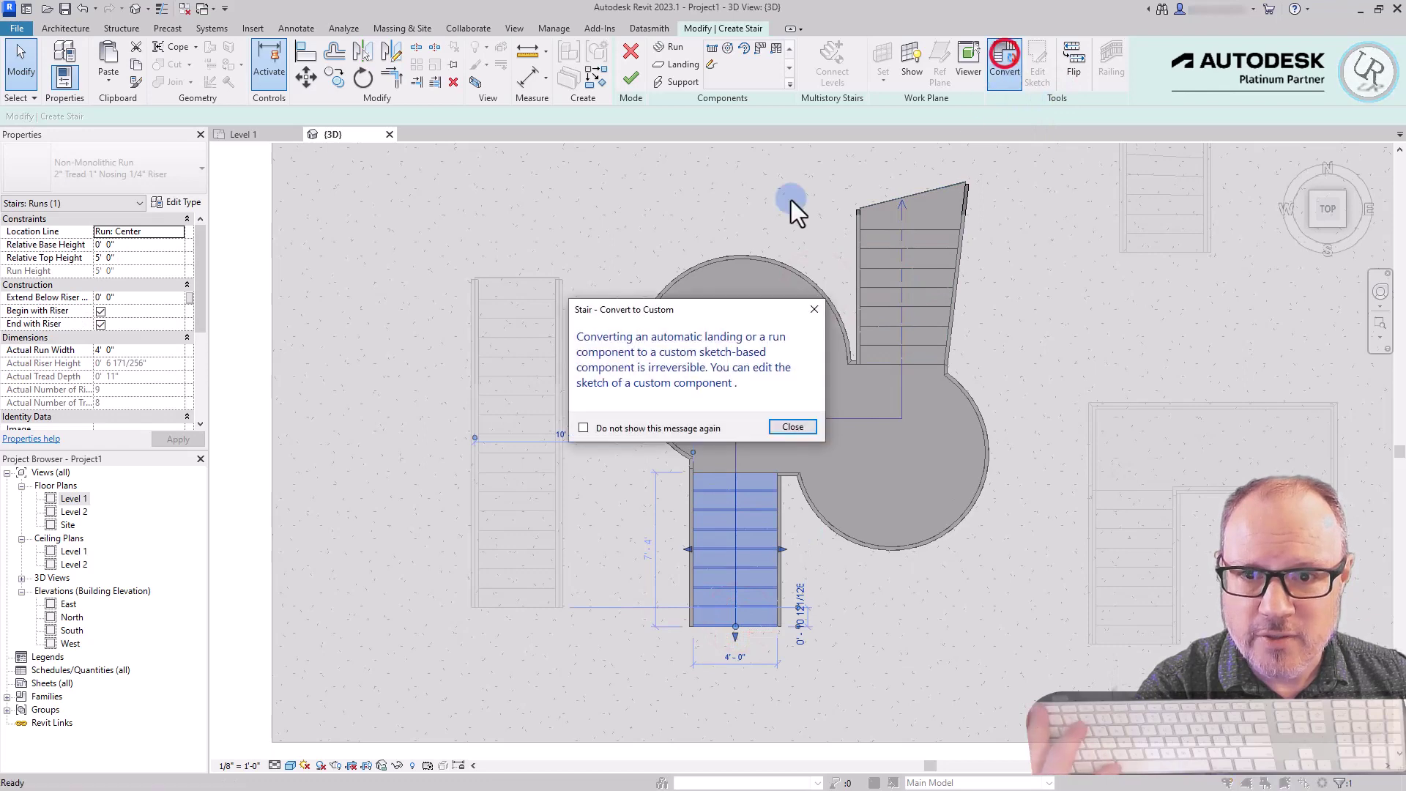
left_click(783, 430)
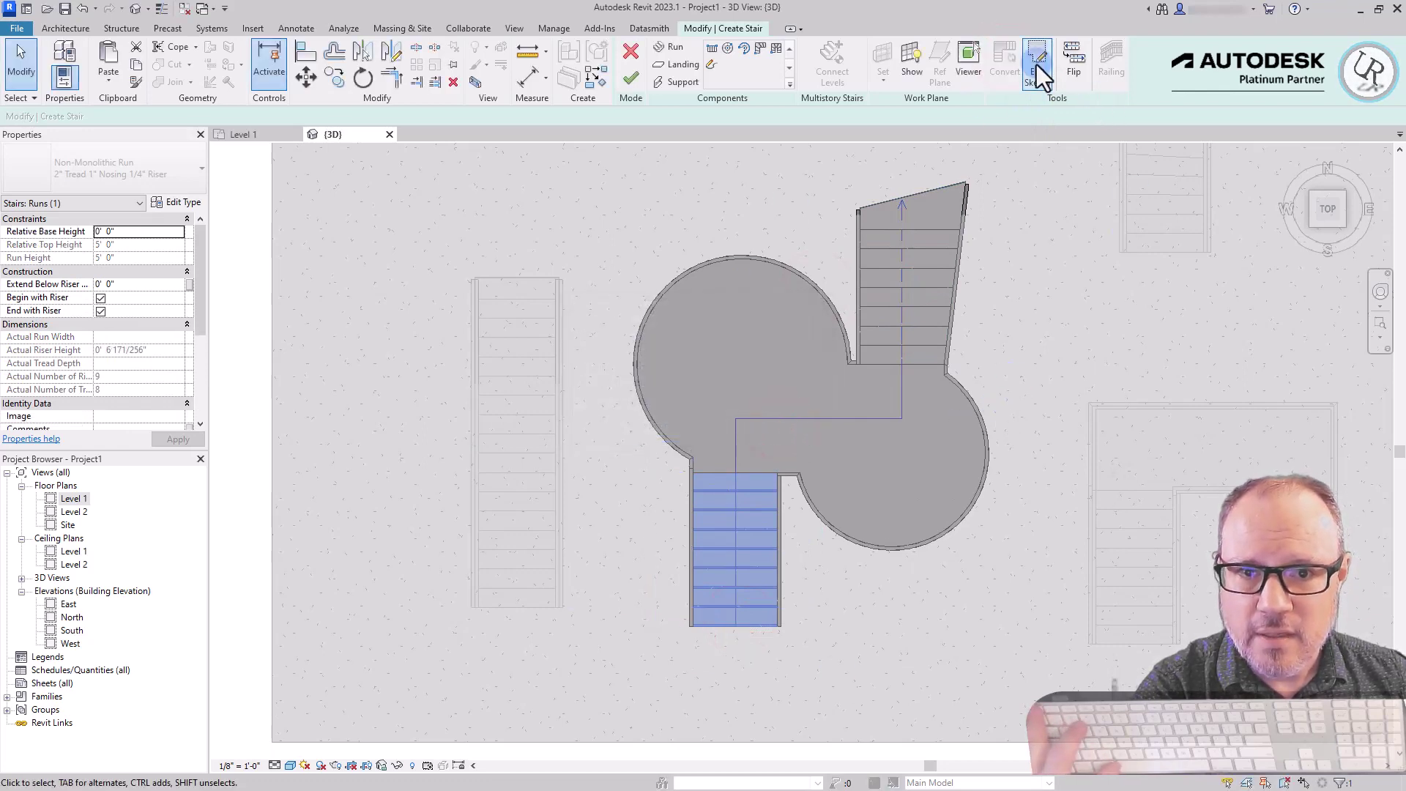
left_click(1040, 68)
scroll(756, 678, "up", 4)
scroll(765, 513, "up", 3)
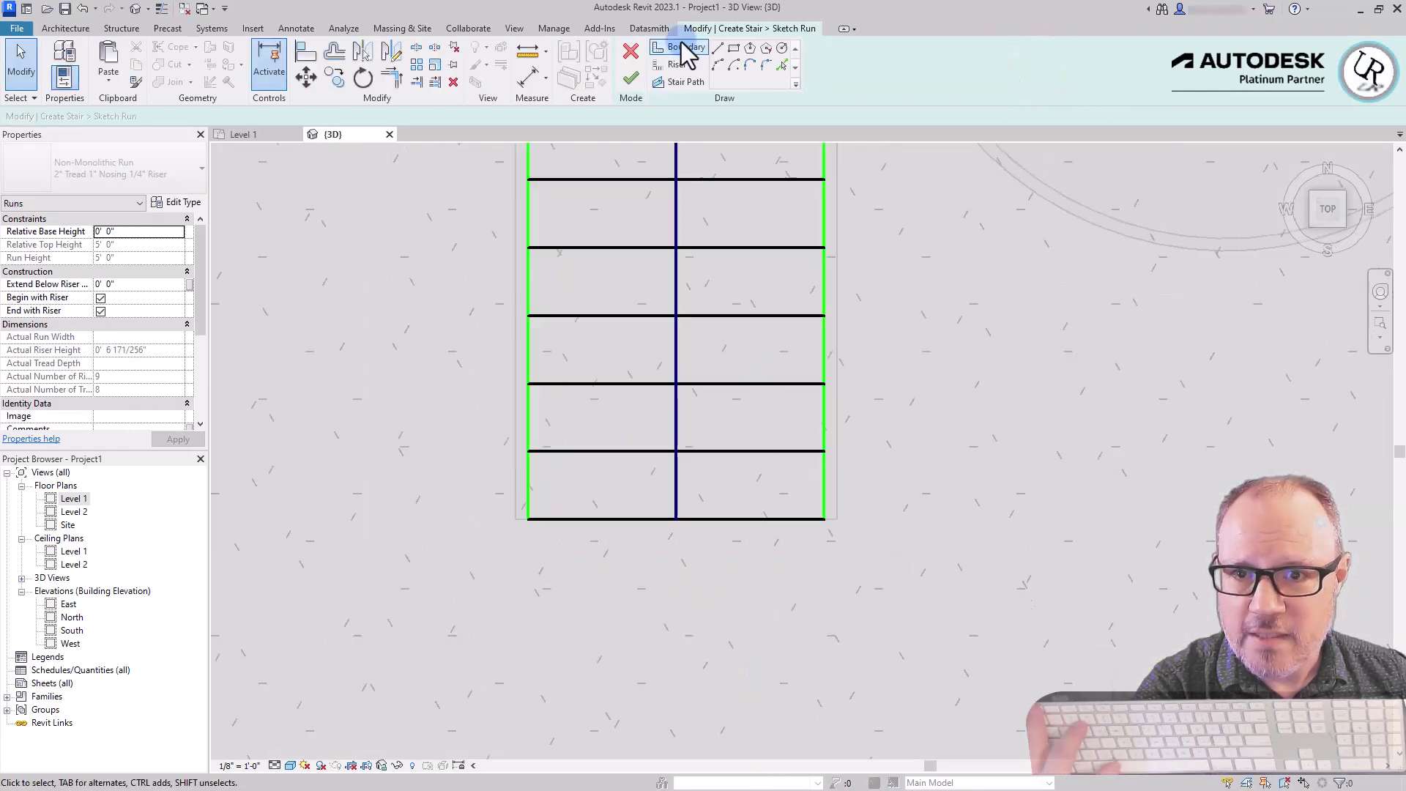
Draw semicircular riser arcs bulging outward at both ends of the lowest tread, each spanning its 11" depth.
left_click(717, 64)
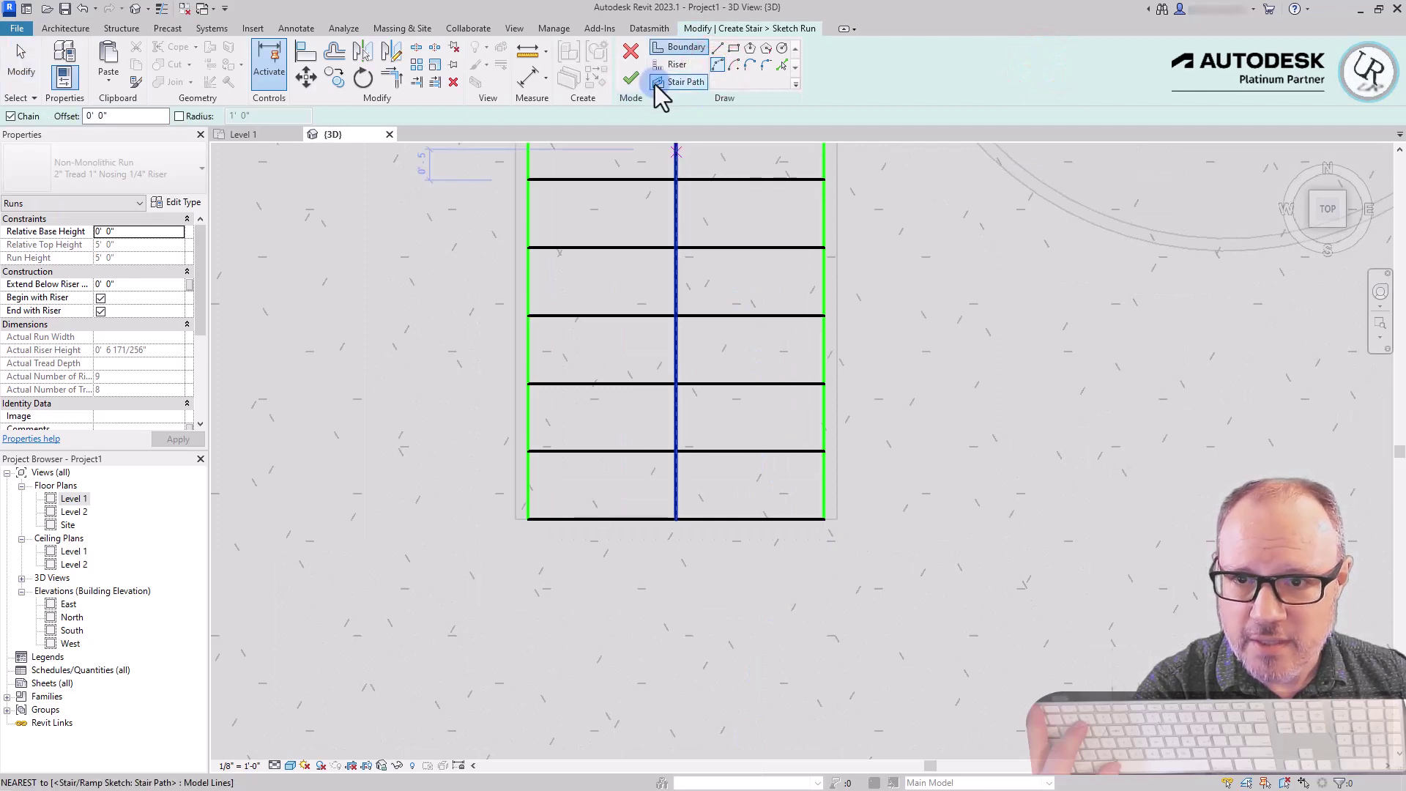
left_click(672, 65)
left_click(717, 64)
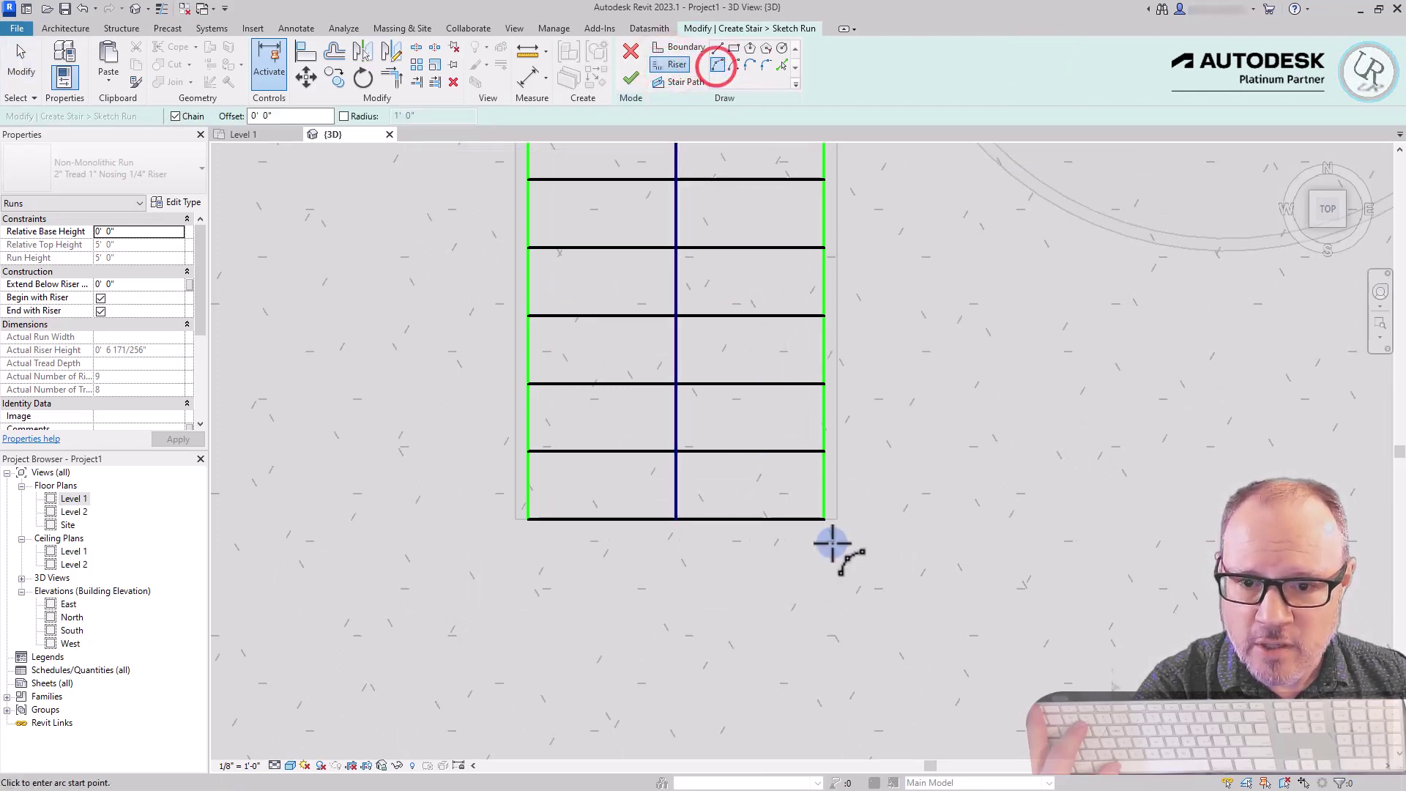
left_click(828, 519)
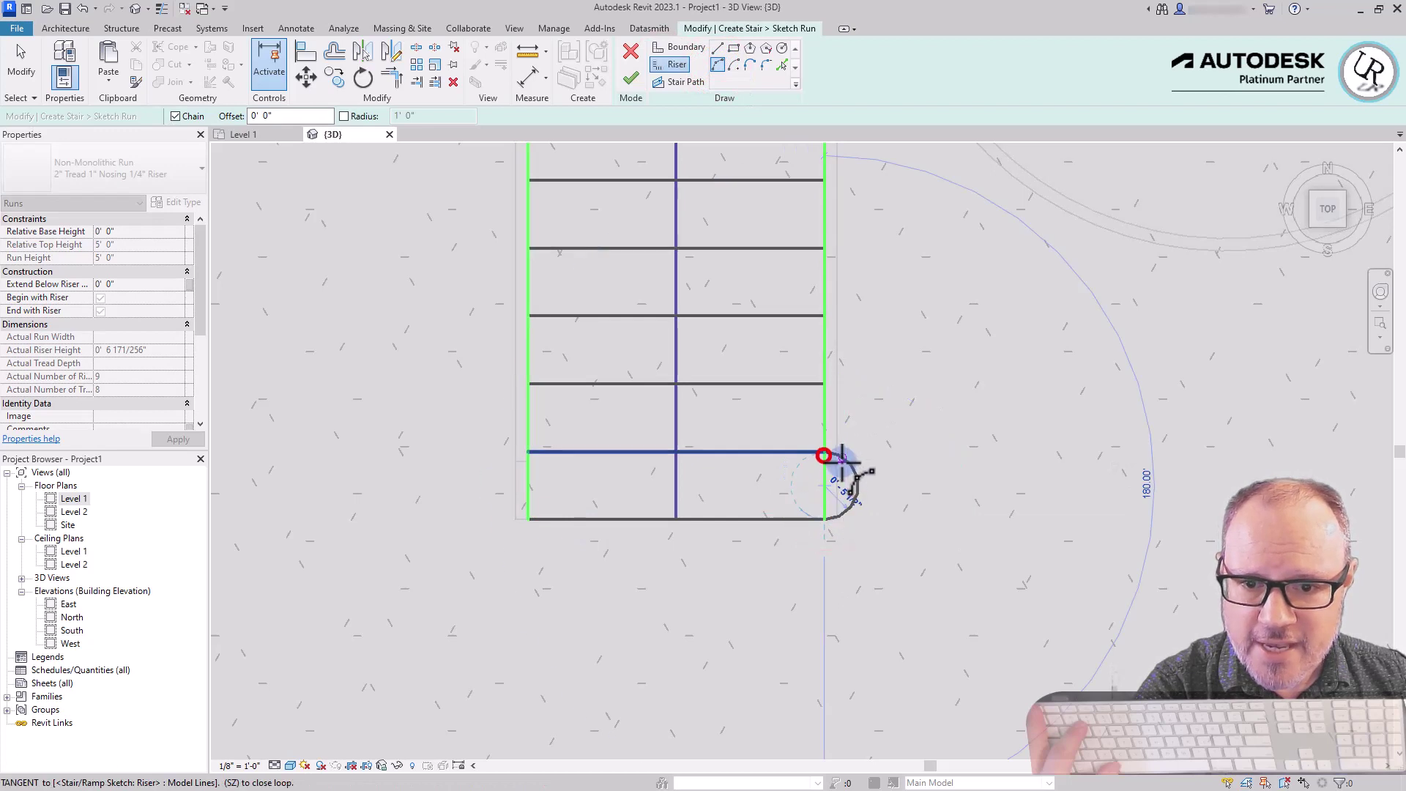
left_click(850, 466)
left_click(526, 519)
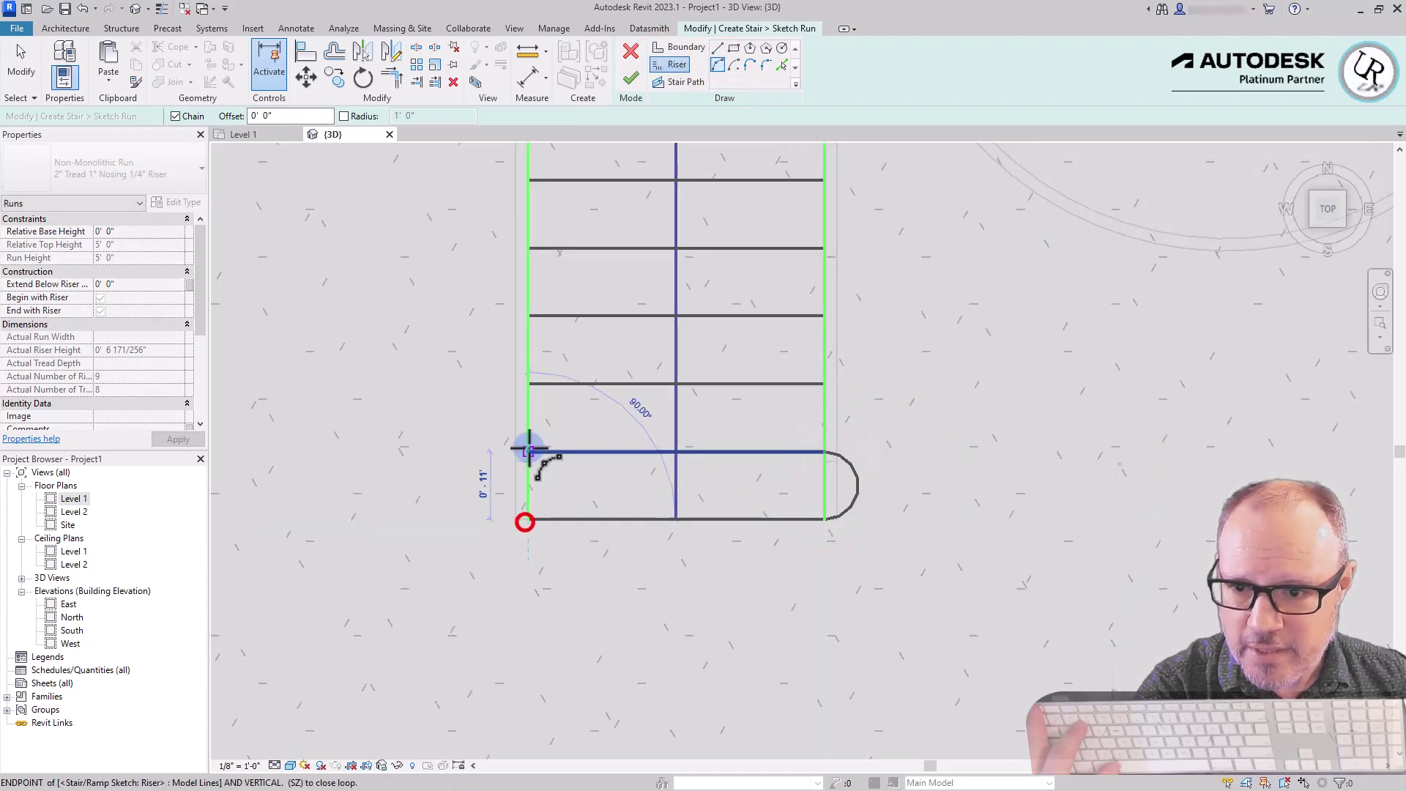
left_click(528, 448)
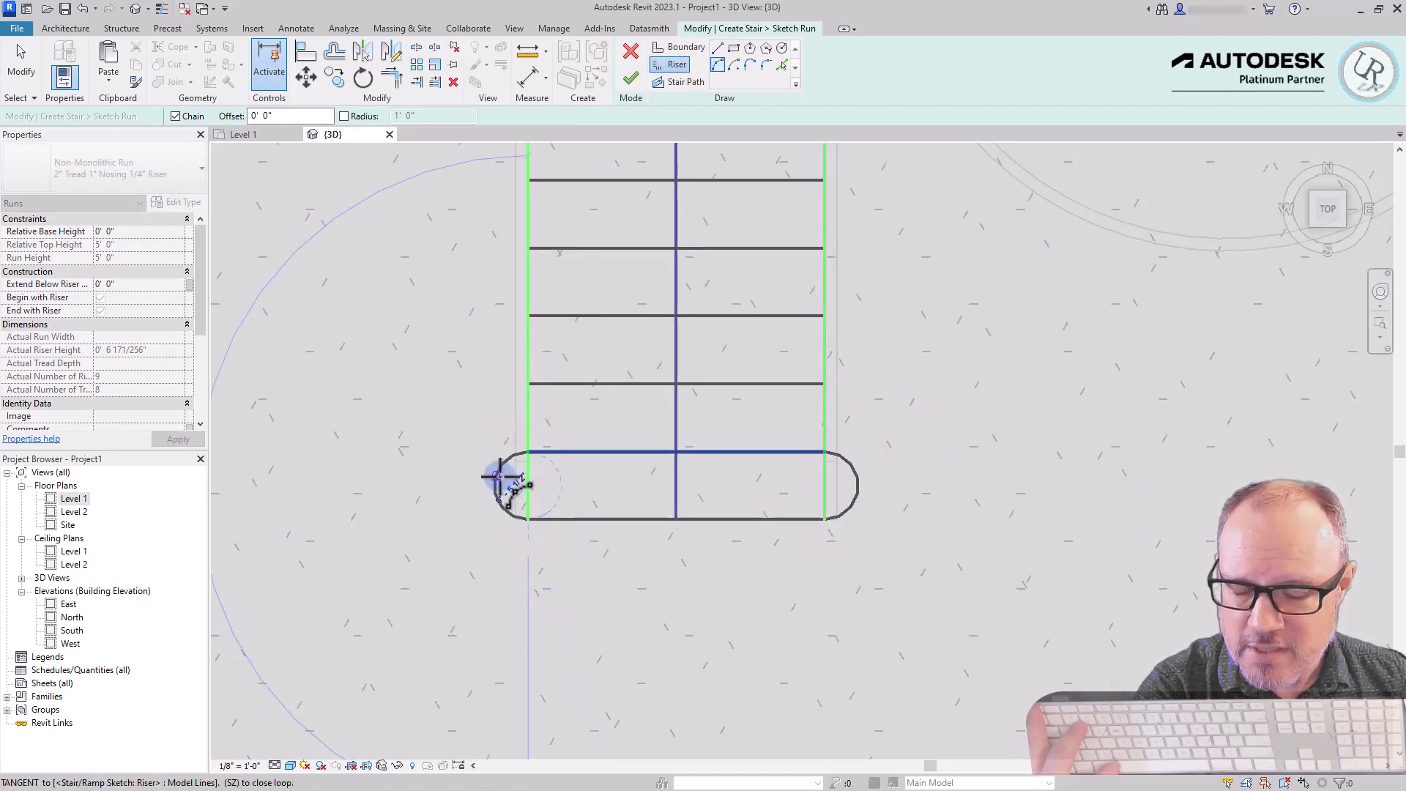
left_click(498, 477)
key("Escape")
key("Escape")
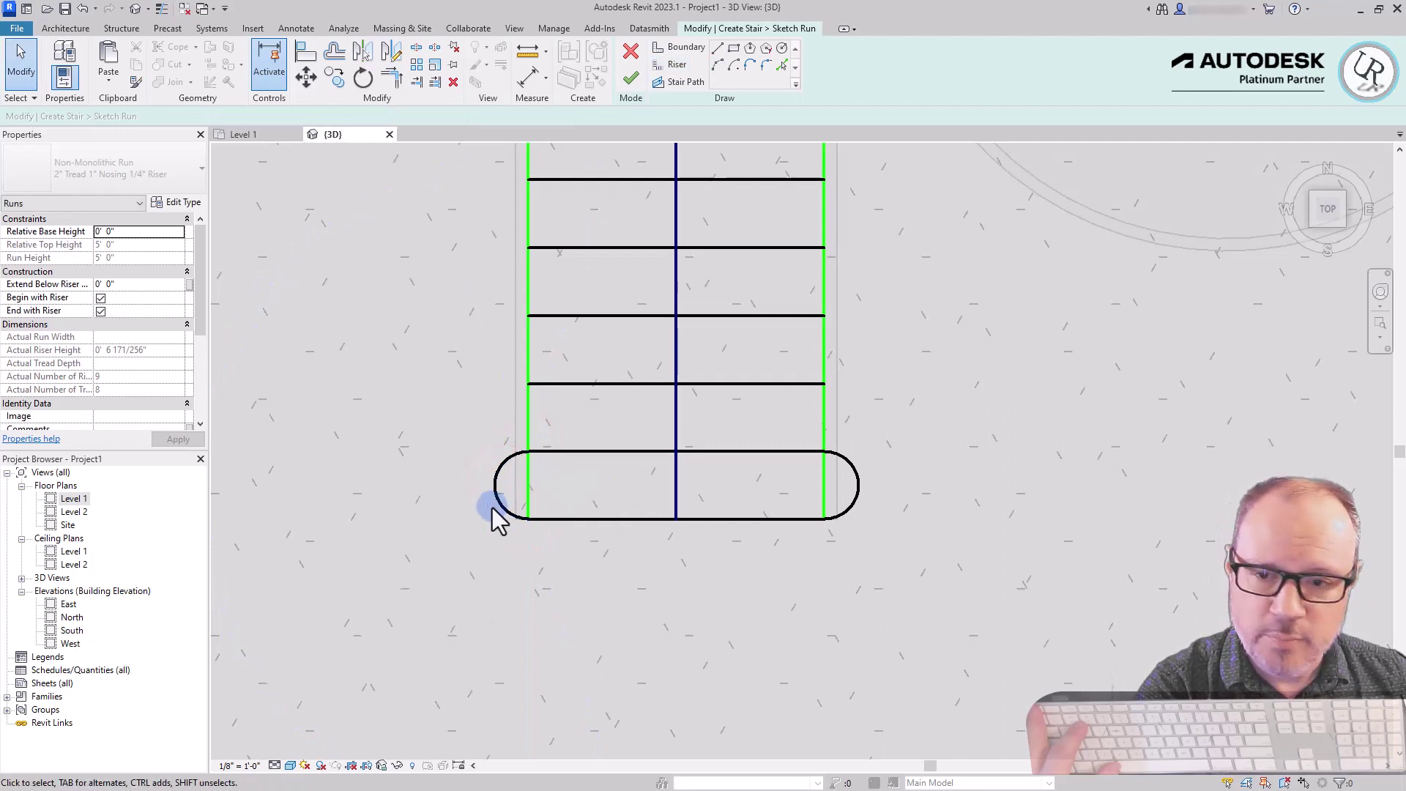
Shorten both boundary lines of the lower run to end at the second riser, 6'-5" long, and finish the run sketch.
left_click(526, 480)
left_click(529, 520)
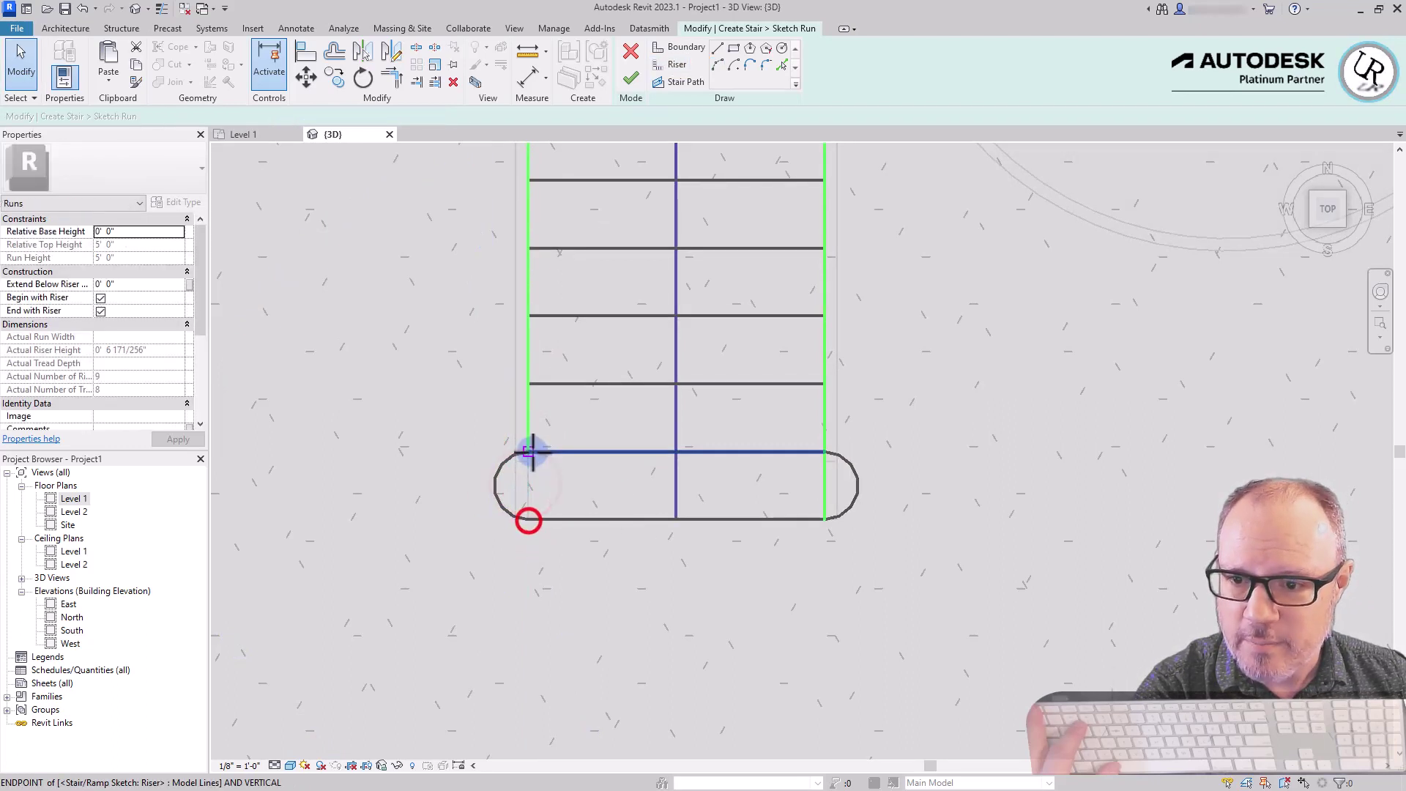
left_click(822, 491)
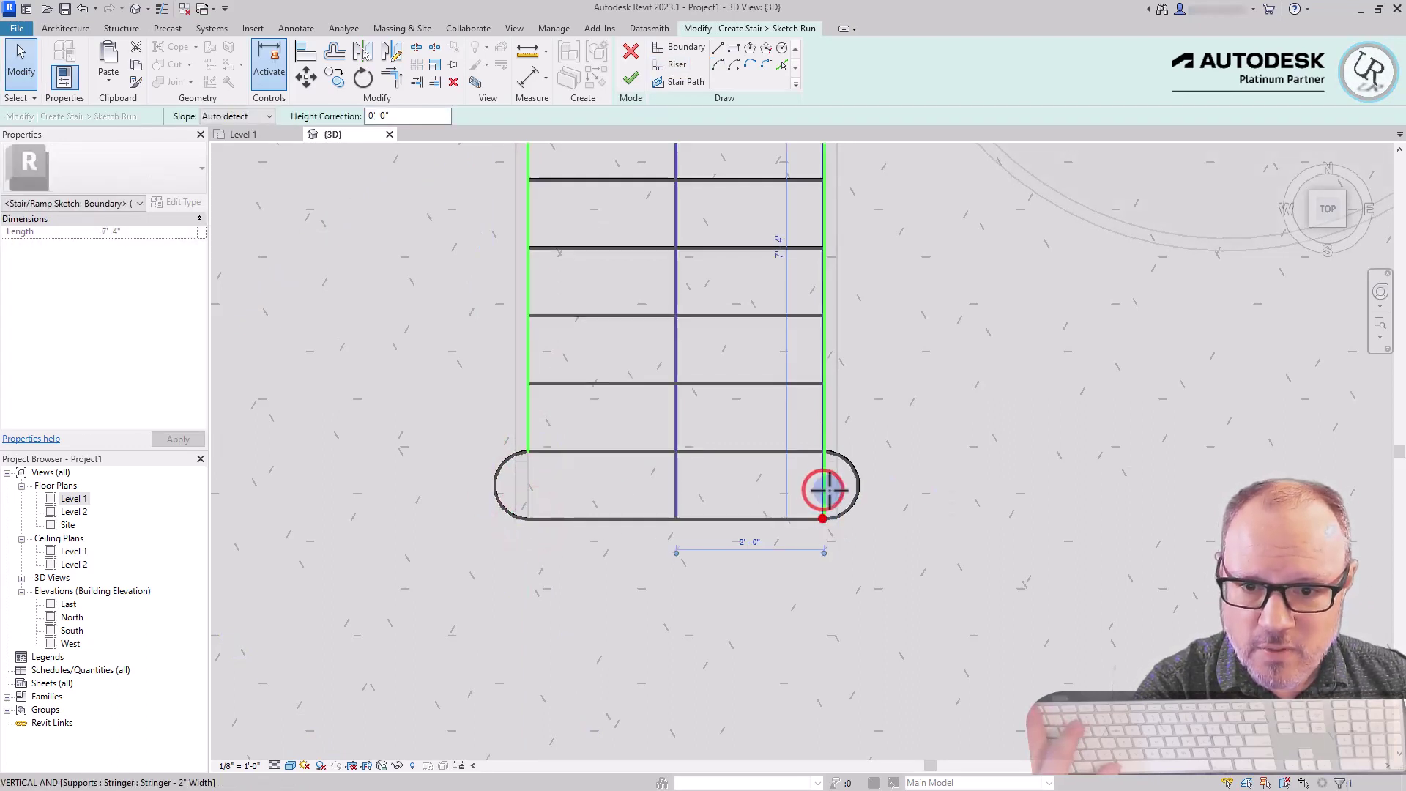
left_click_drag(821, 518, 823, 450)
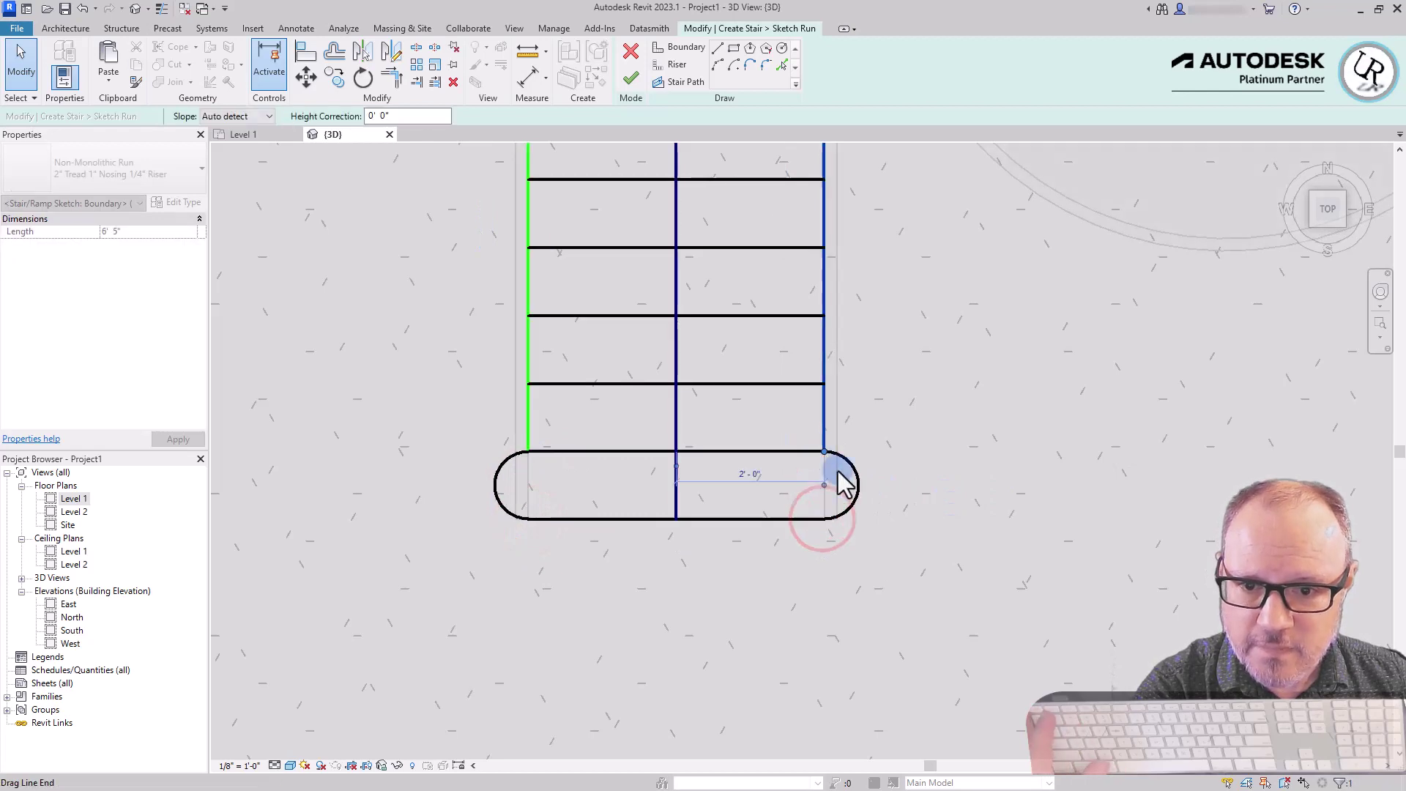
left_click(630, 77)
Finish editing the offset stair with its reshaped landing and rounded starting tread.
left_click(978, 559)
scroll(769, 520, "down", 3)
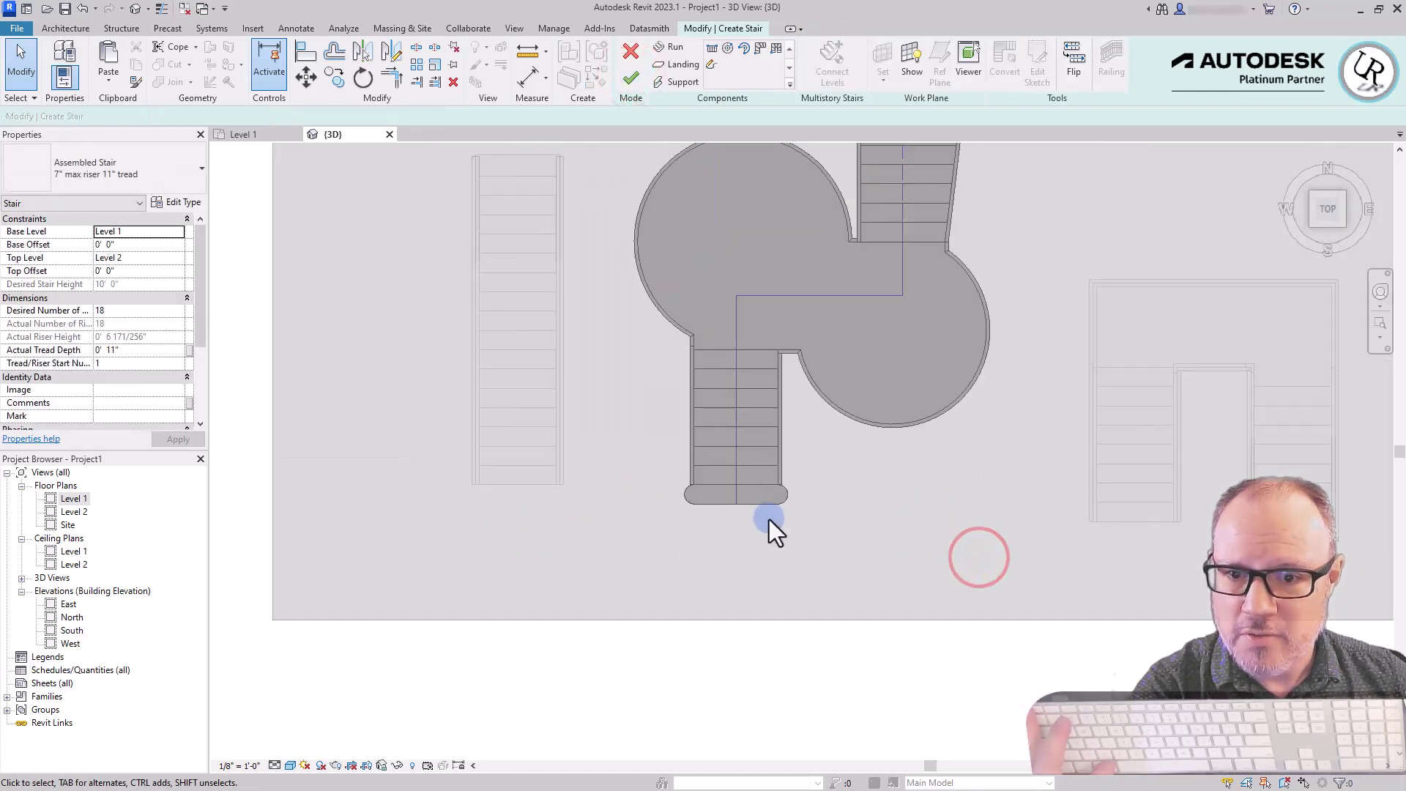
left_click(630, 82)
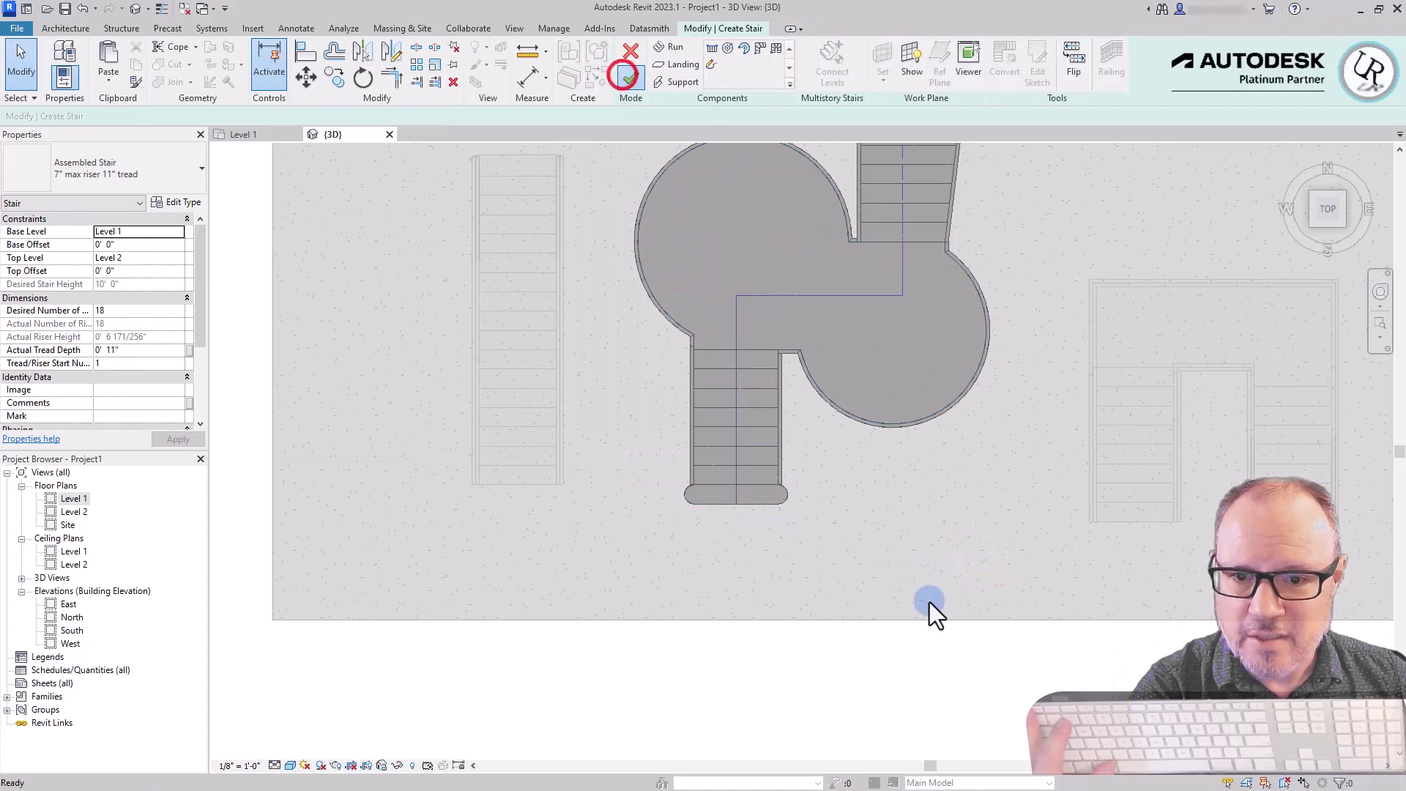
Examine the offset stair's rounded starting tread and its railing up close in 3D.
left_click(820, 736)
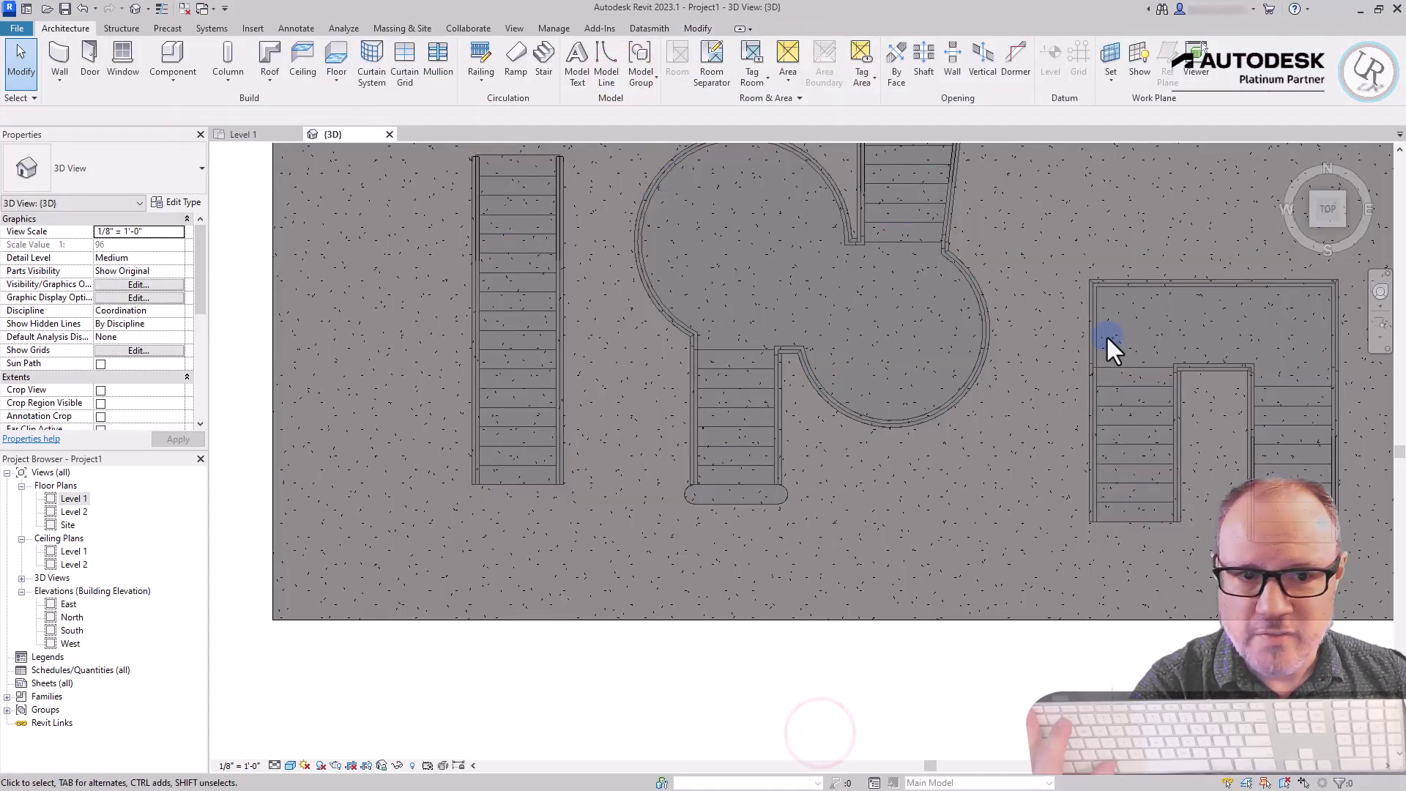
middle_click_drag(1011, 509, 866, 135, "shift")
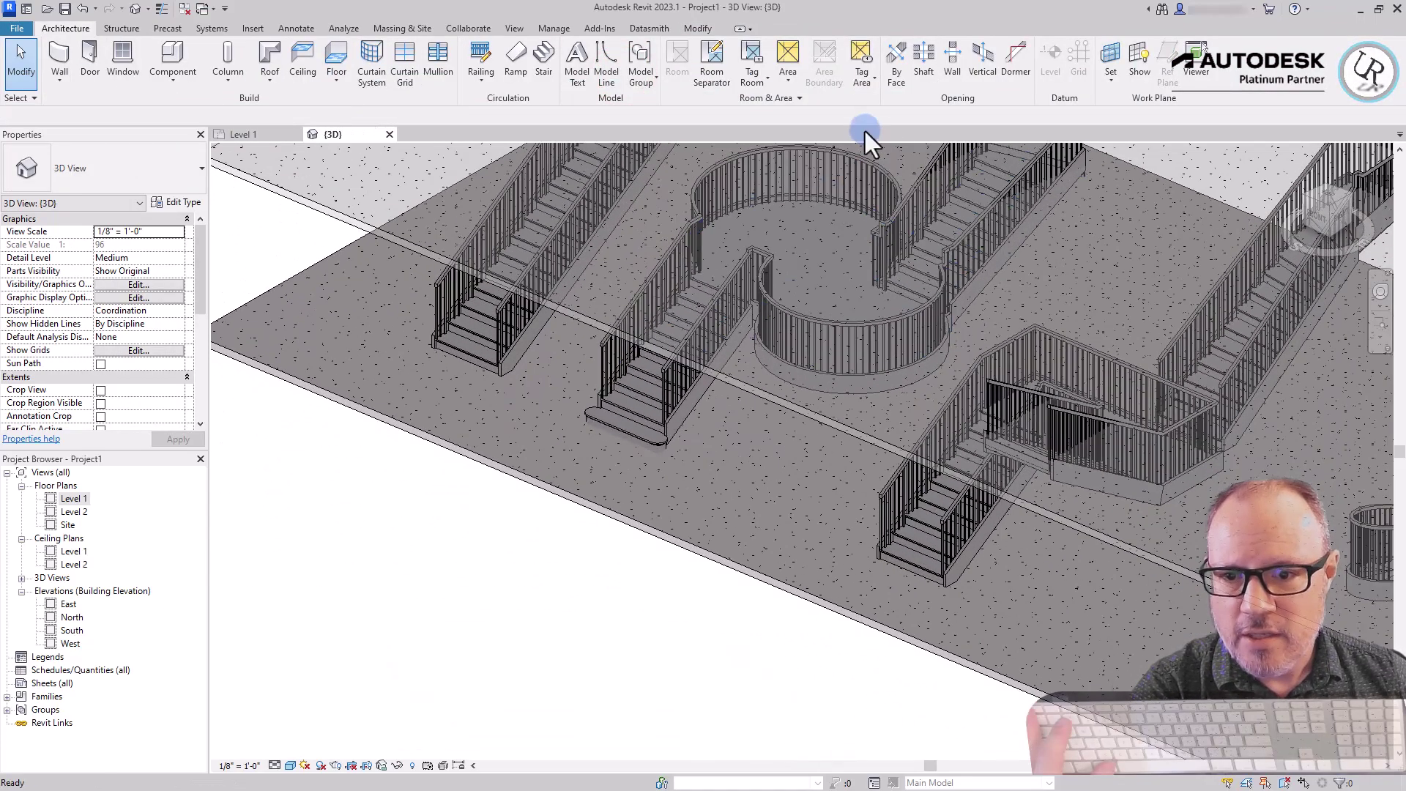
scroll(533, 379, "up", 3)
scroll(533, 380, "up", 2)
scroll(837, 555, "up", 2)
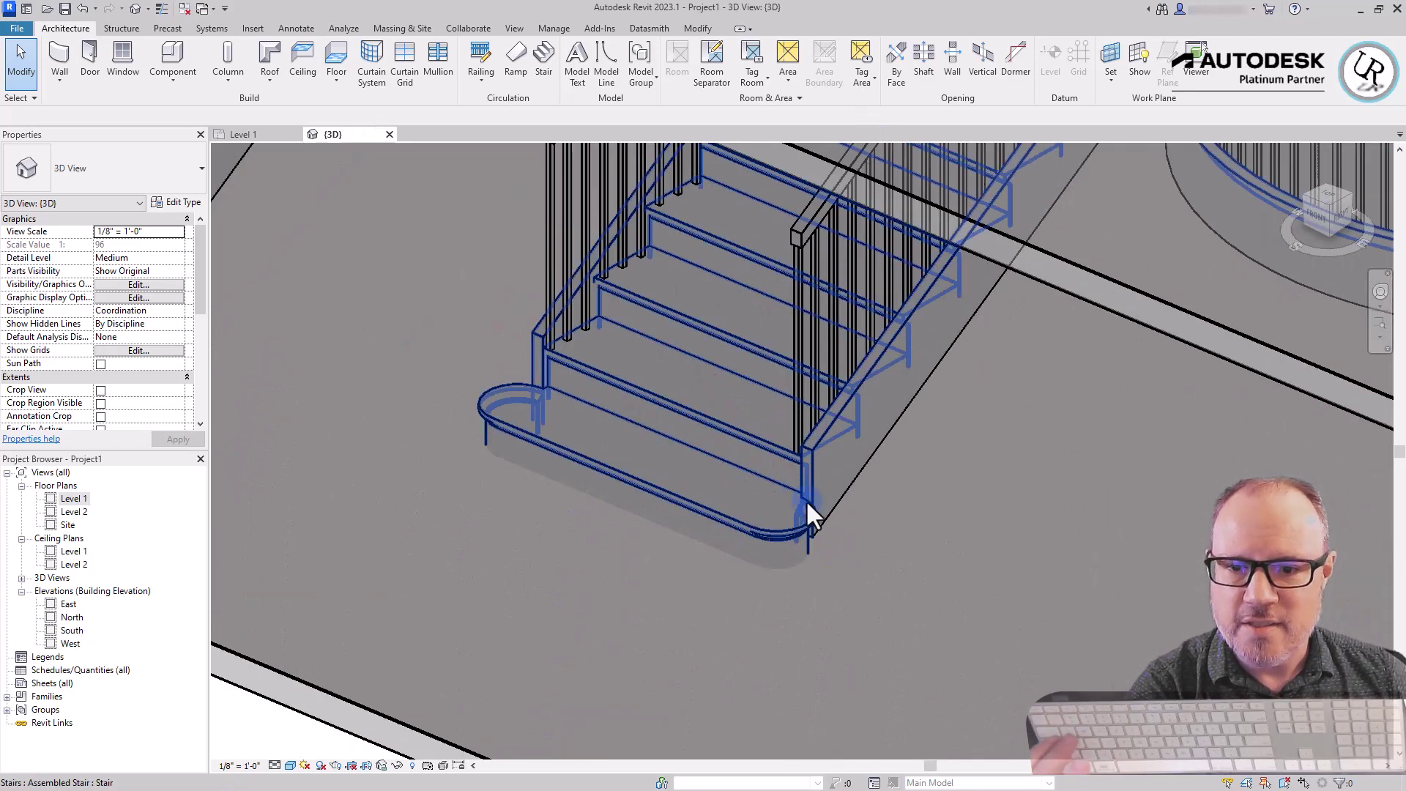
left_click(813, 450)
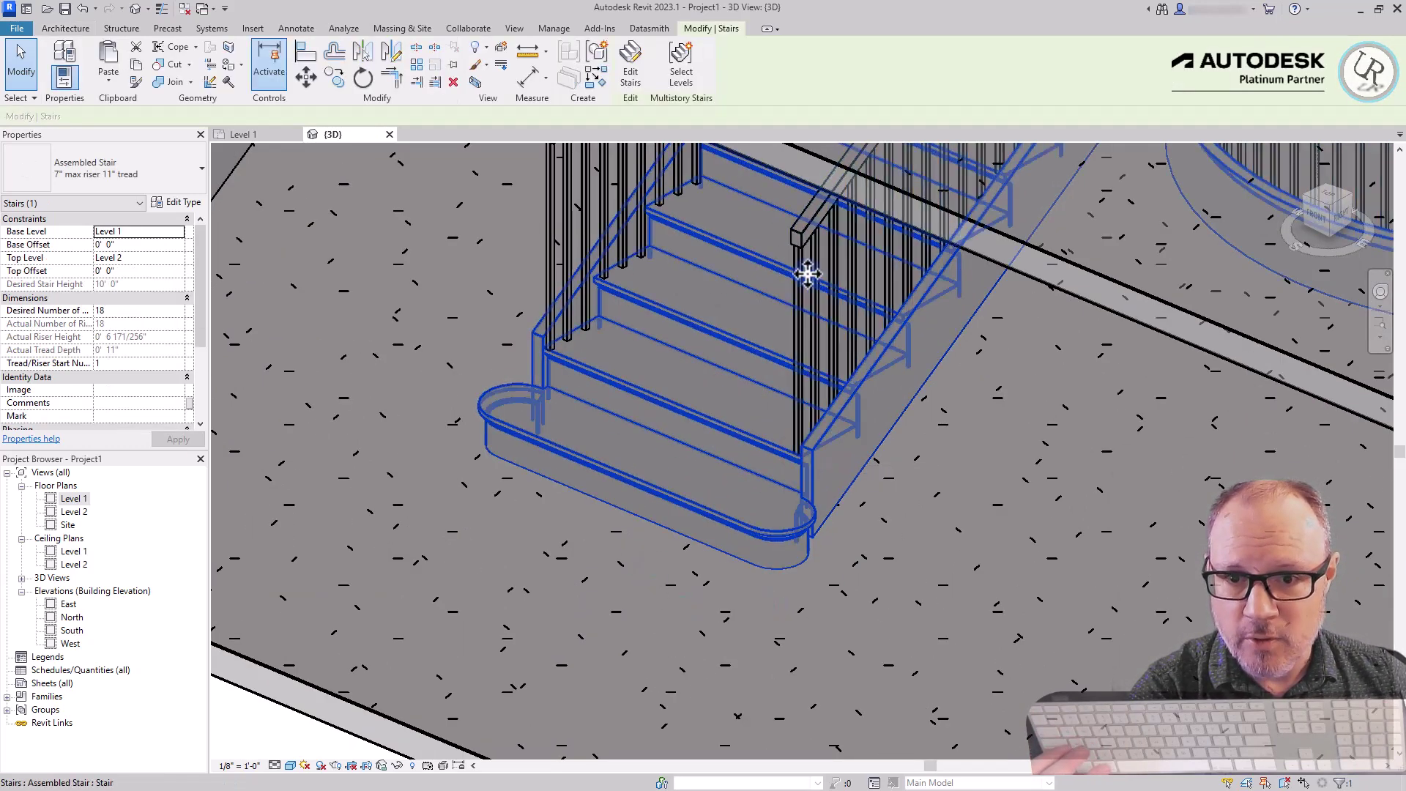
left_click(796, 229)
scroll(582, 648, "down", 5)
middle_click_drag(1009, 391, 921, 386, "shift")
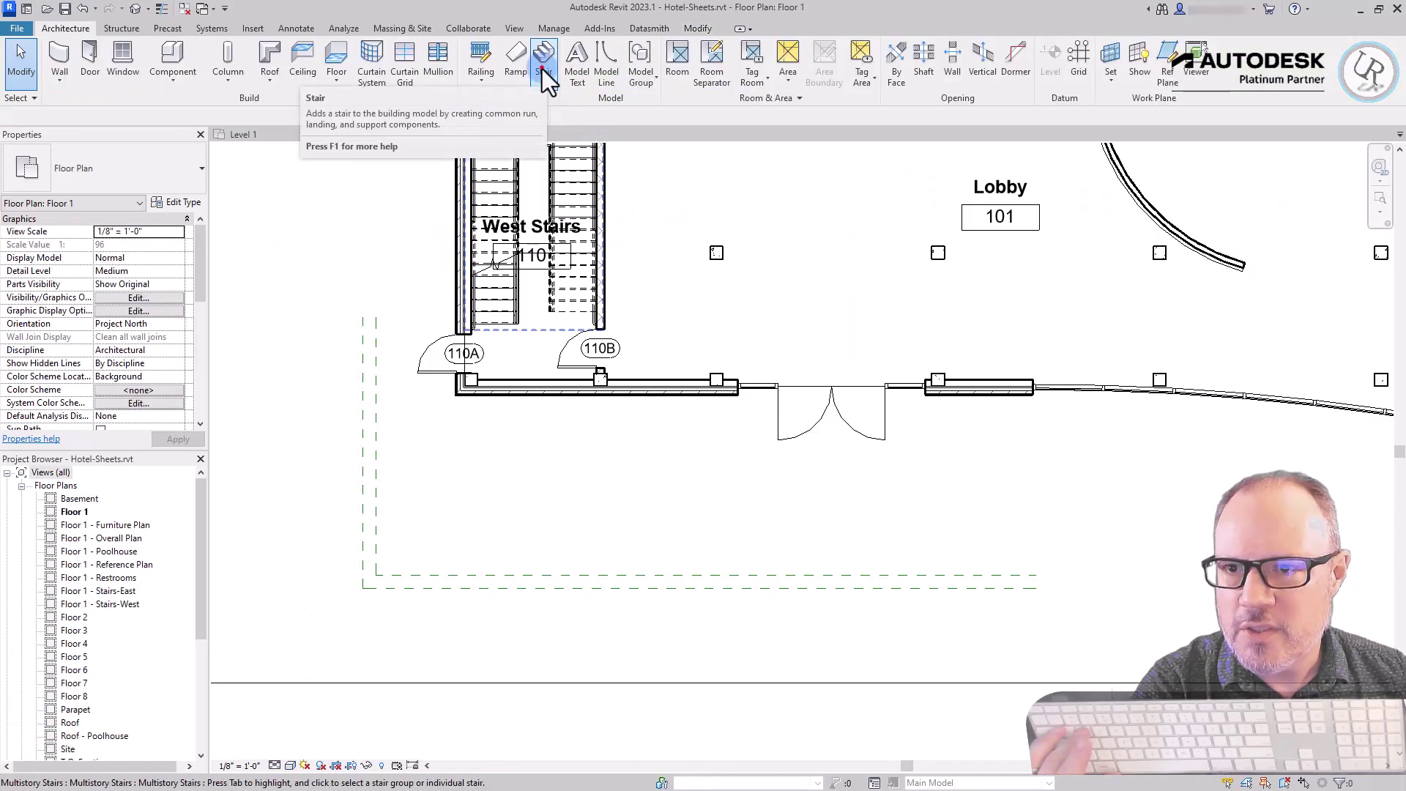
Start a sketched stair run on Floor 1 and pick the four reference planes outside the West Stairs corner as riser lines.
left_click(542, 69)
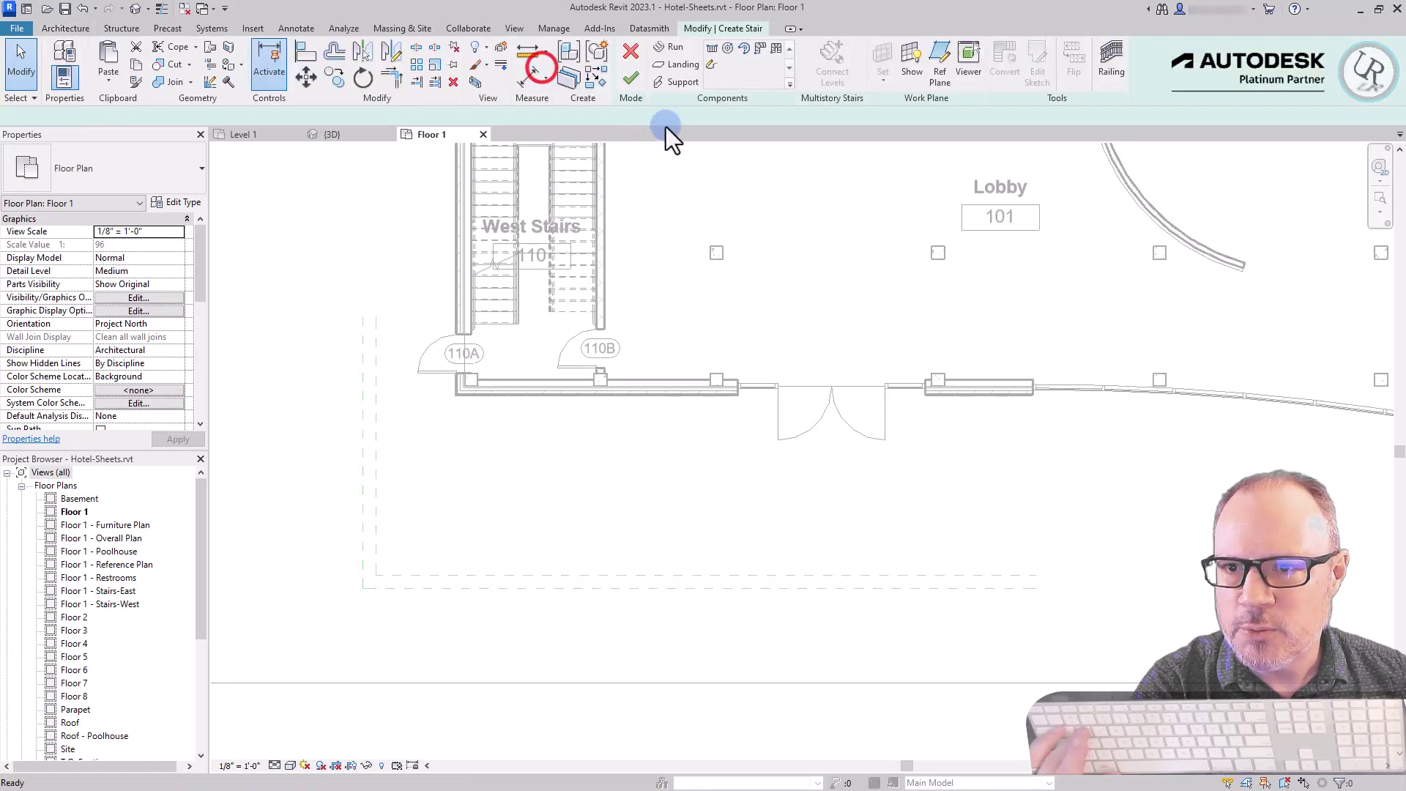
left_click(710, 65)
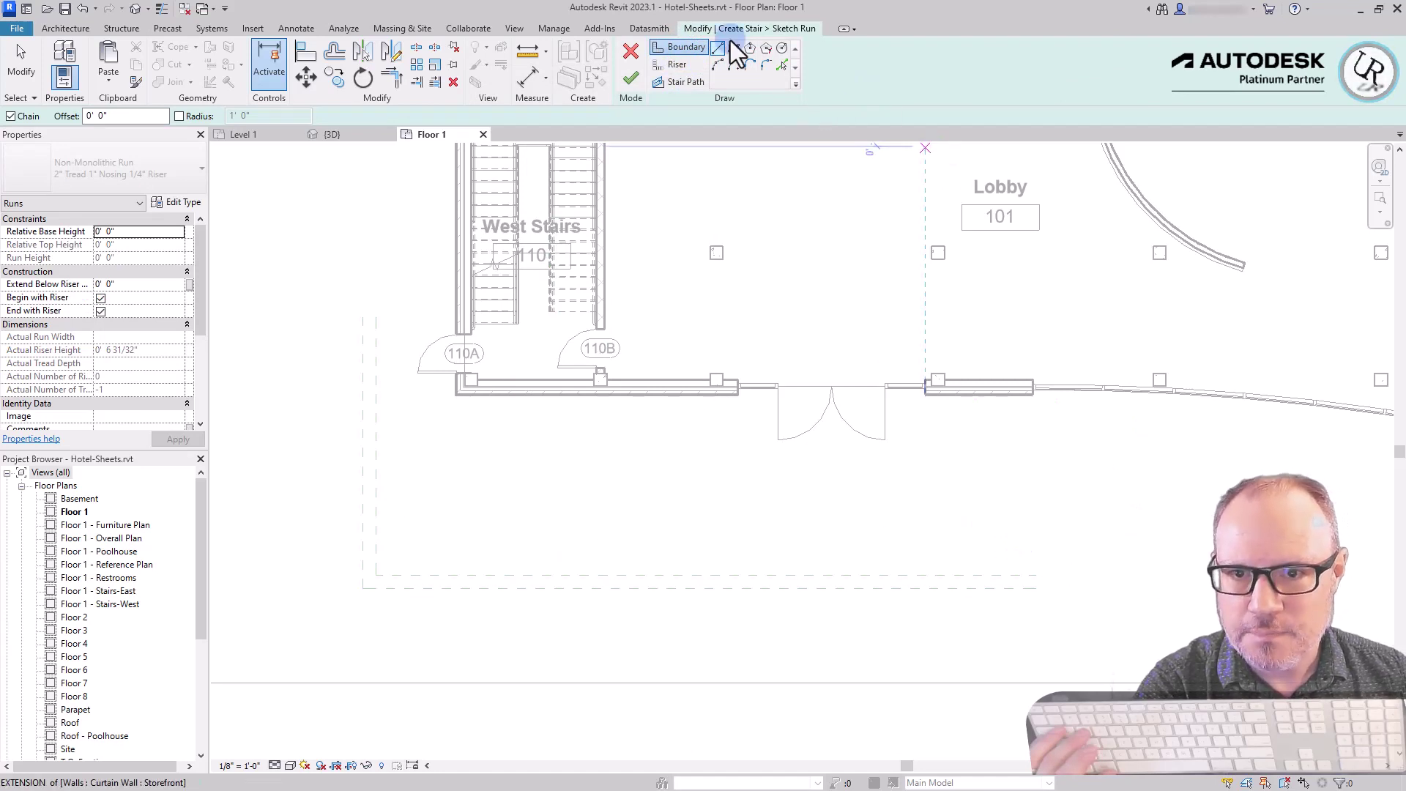
left_click(669, 64)
left_click(783, 66)
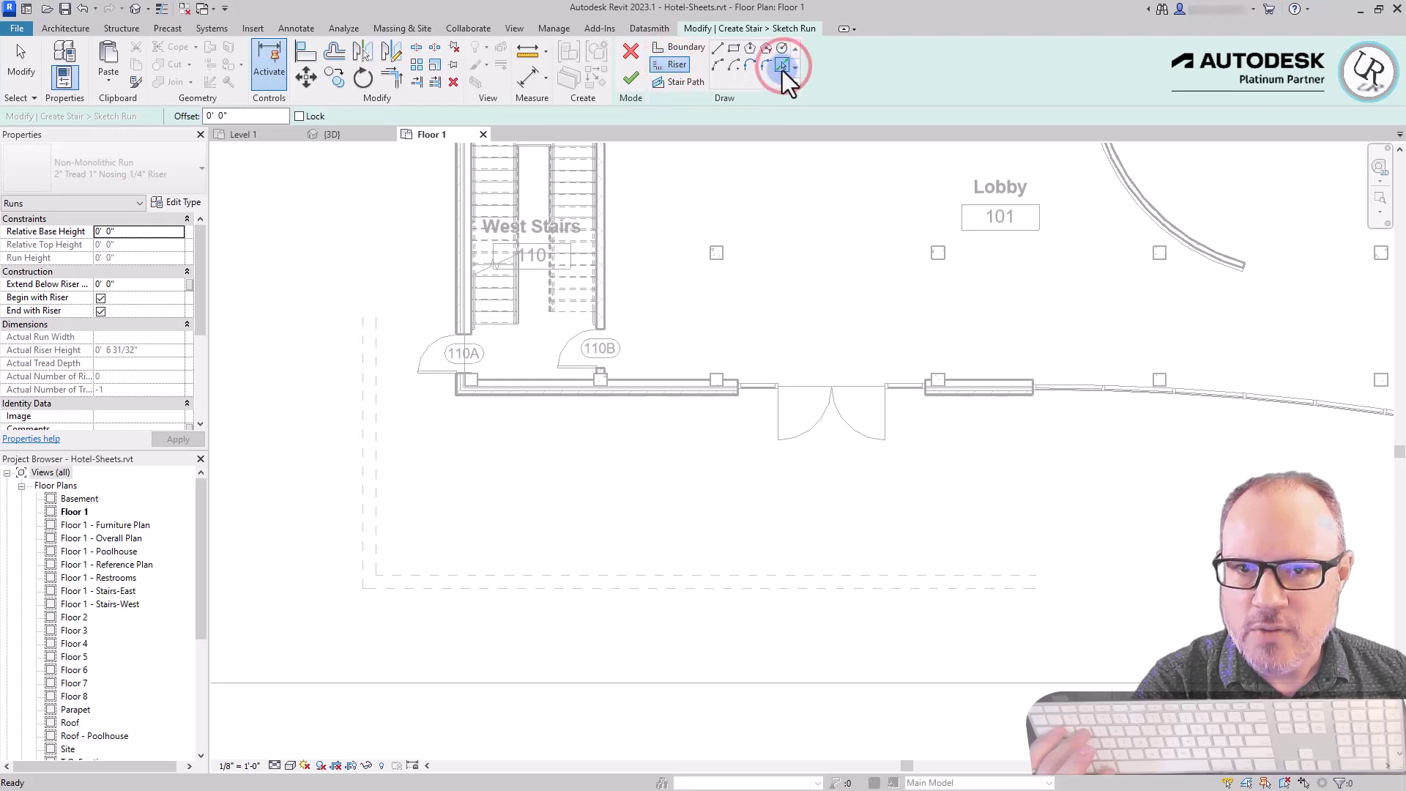
left_click(372, 467)
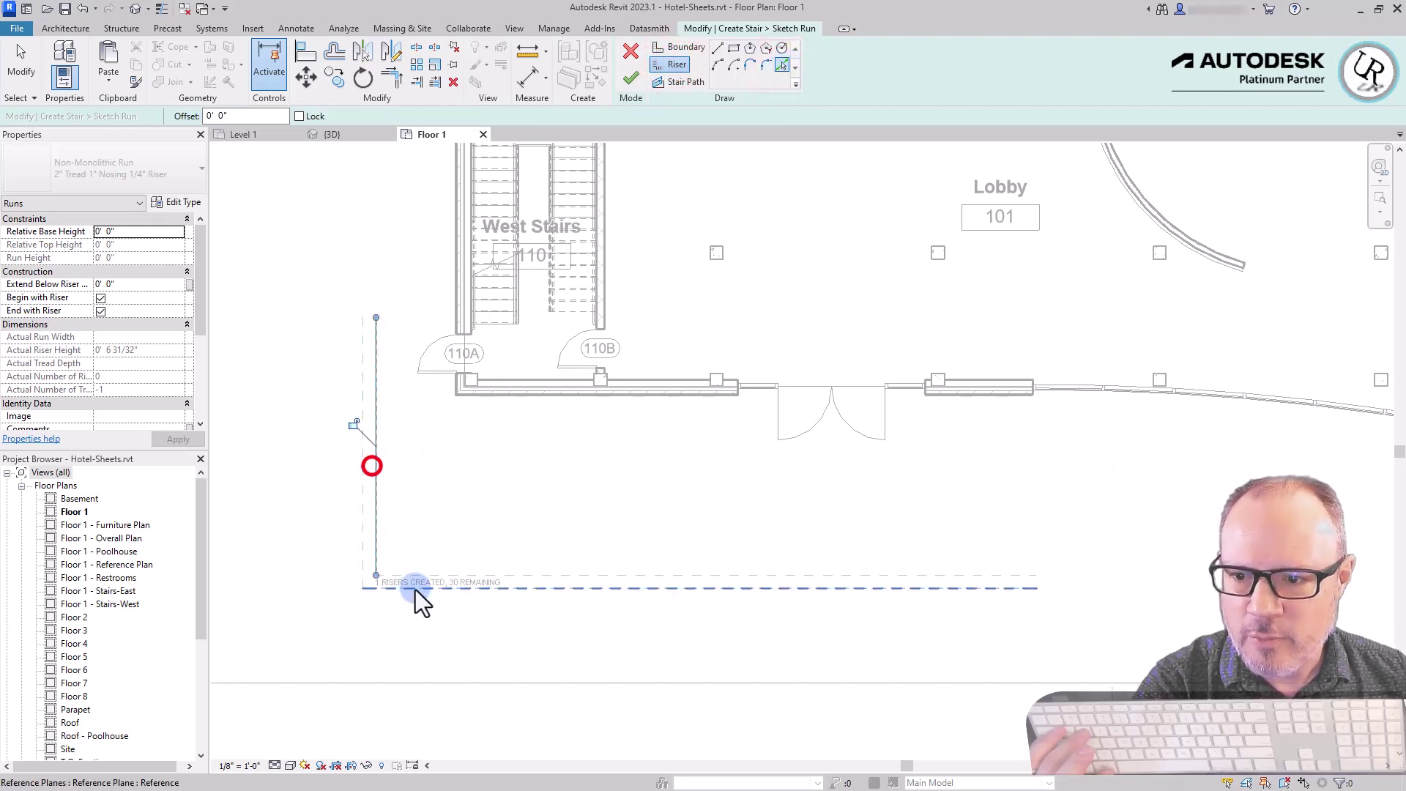
left_click(416, 578)
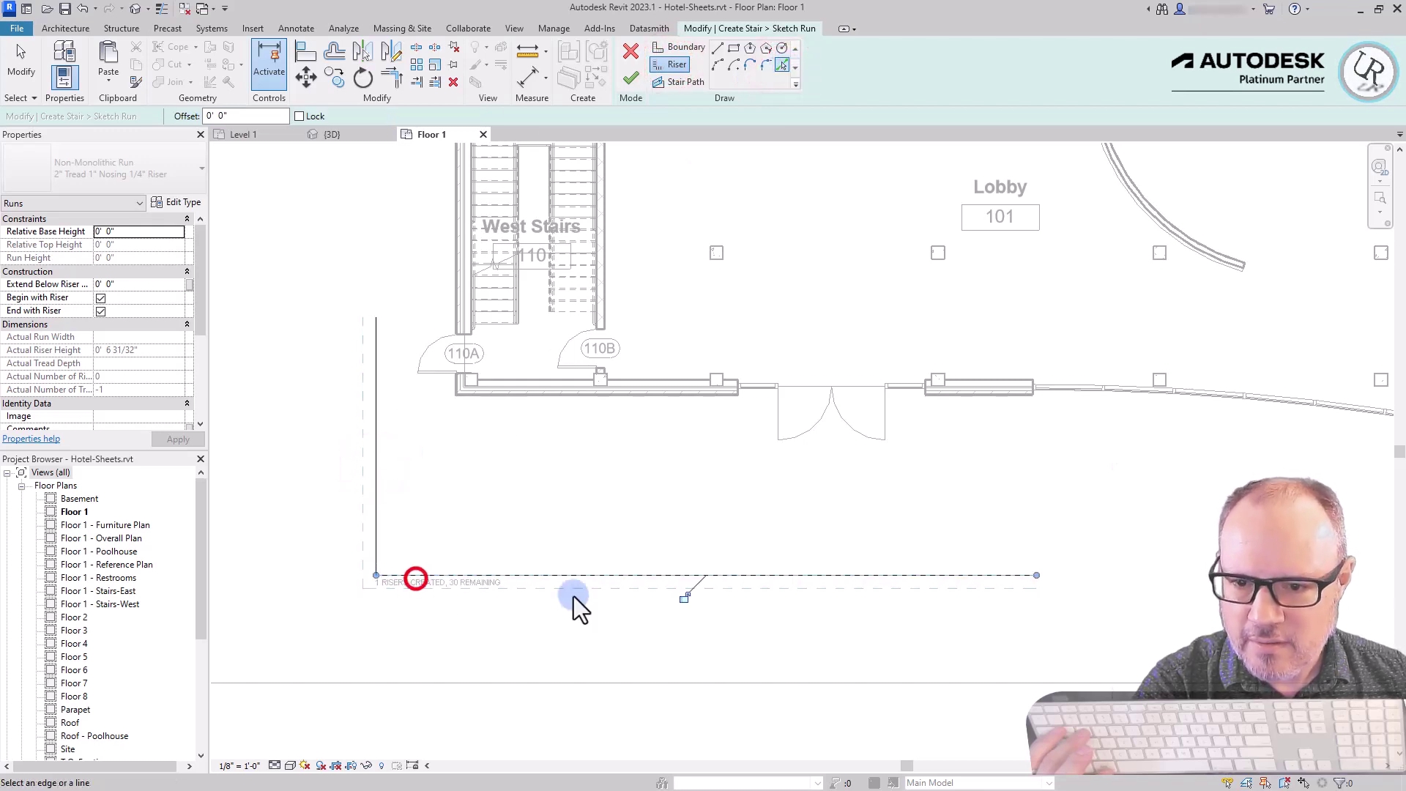
left_click(644, 589)
left_click(359, 522)
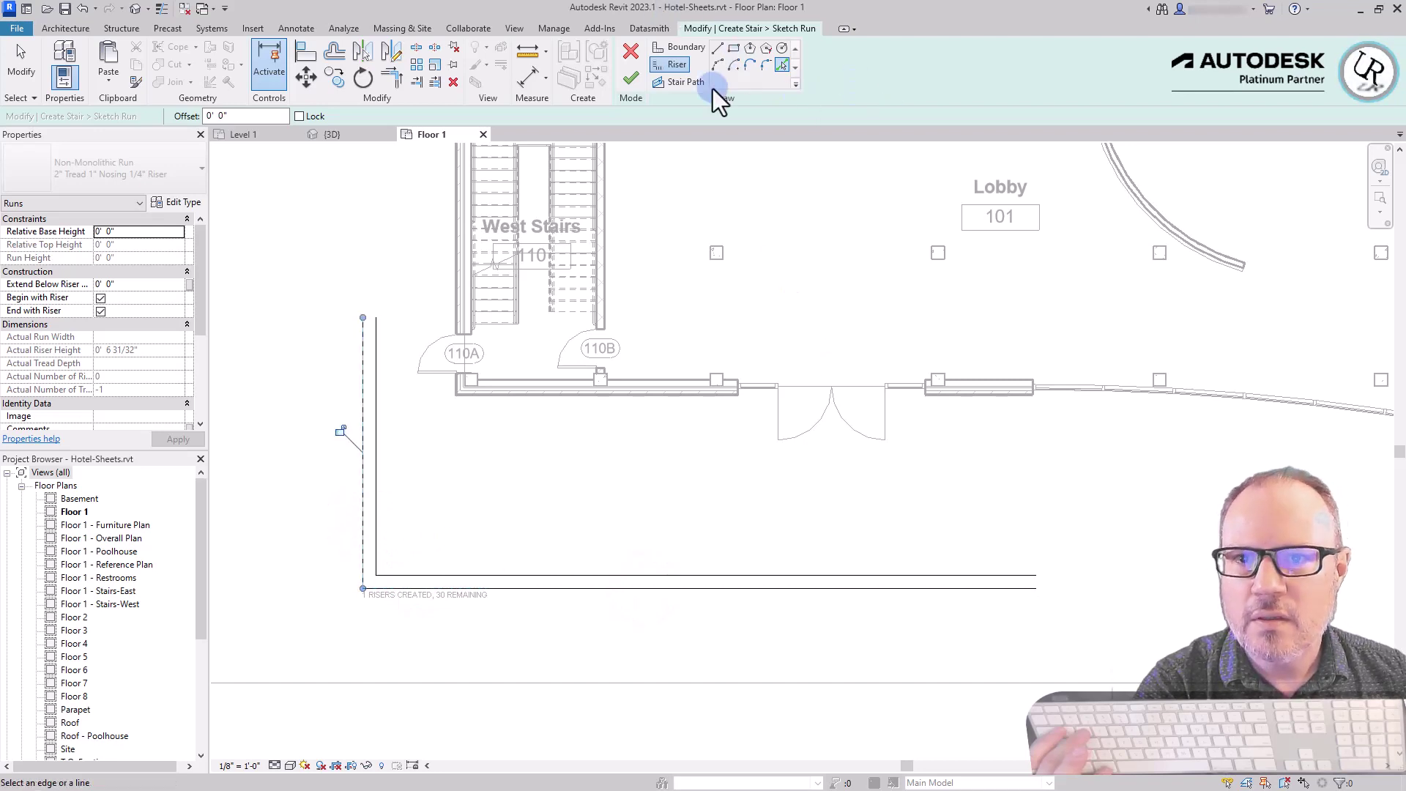
Draw the third riser along the exterior wall face, from the wall end past the lobby entrance around the corner beyond door 110A.
scroll(442, 353, "up", 5)
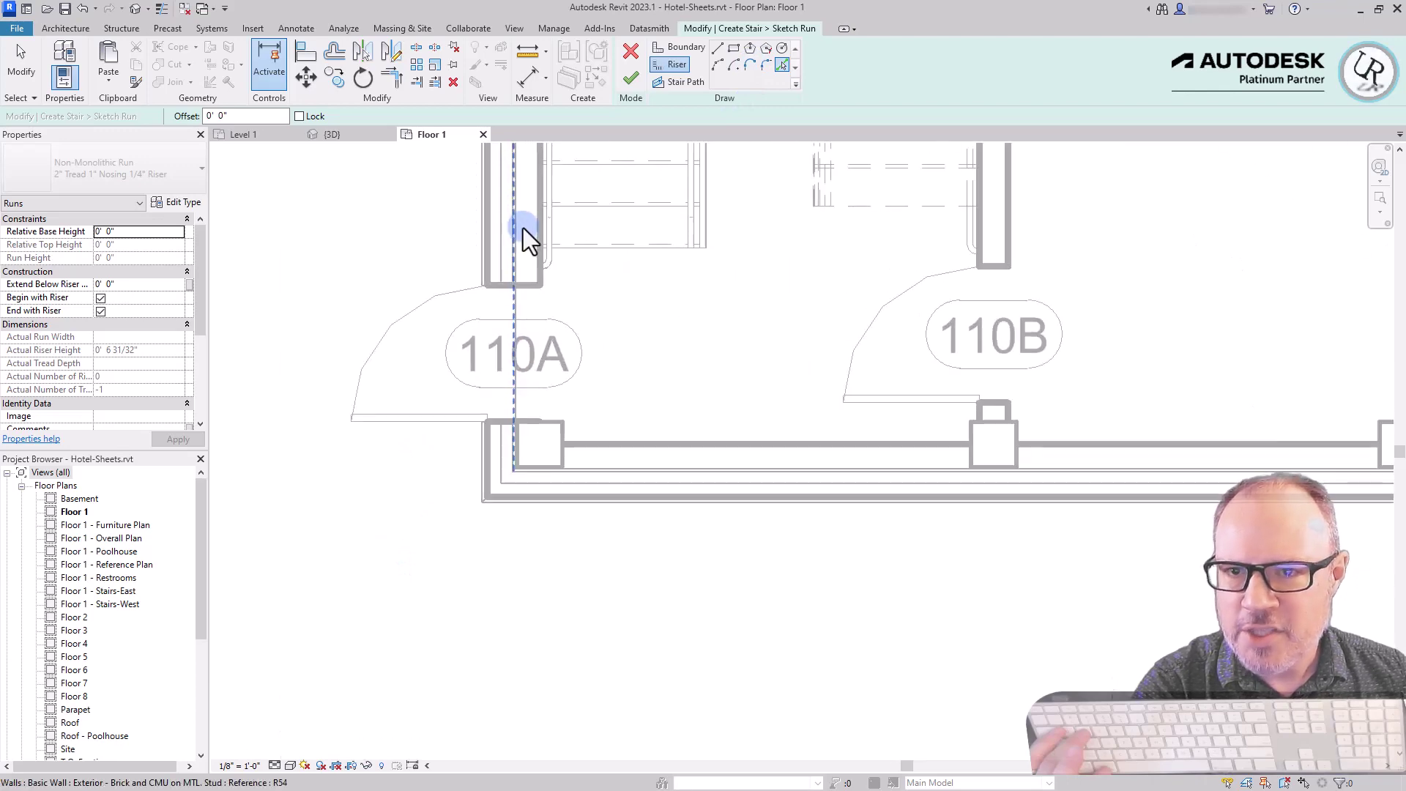
scroll(709, 314, "down", 1)
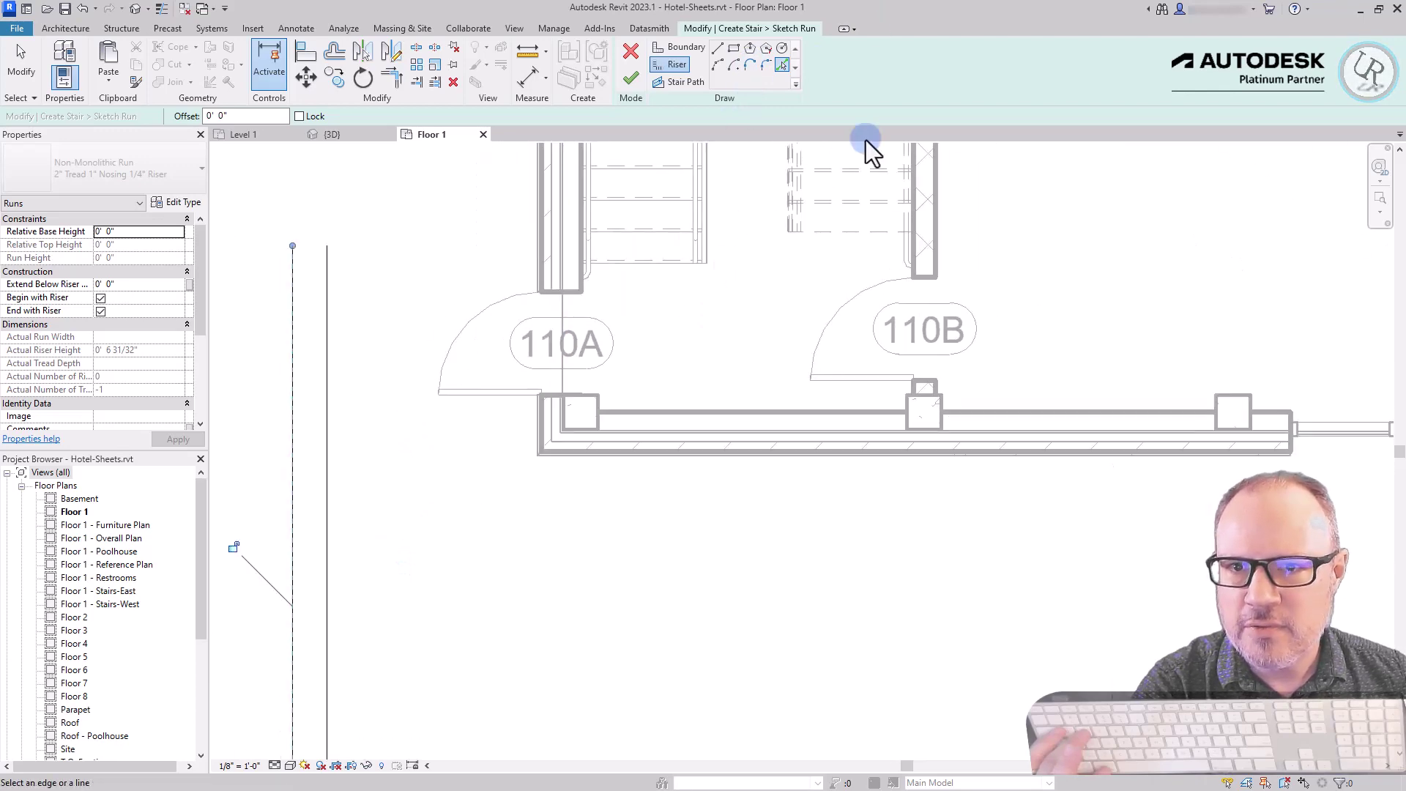
left_click(717, 48)
scroll(789, 423, "down", 3)
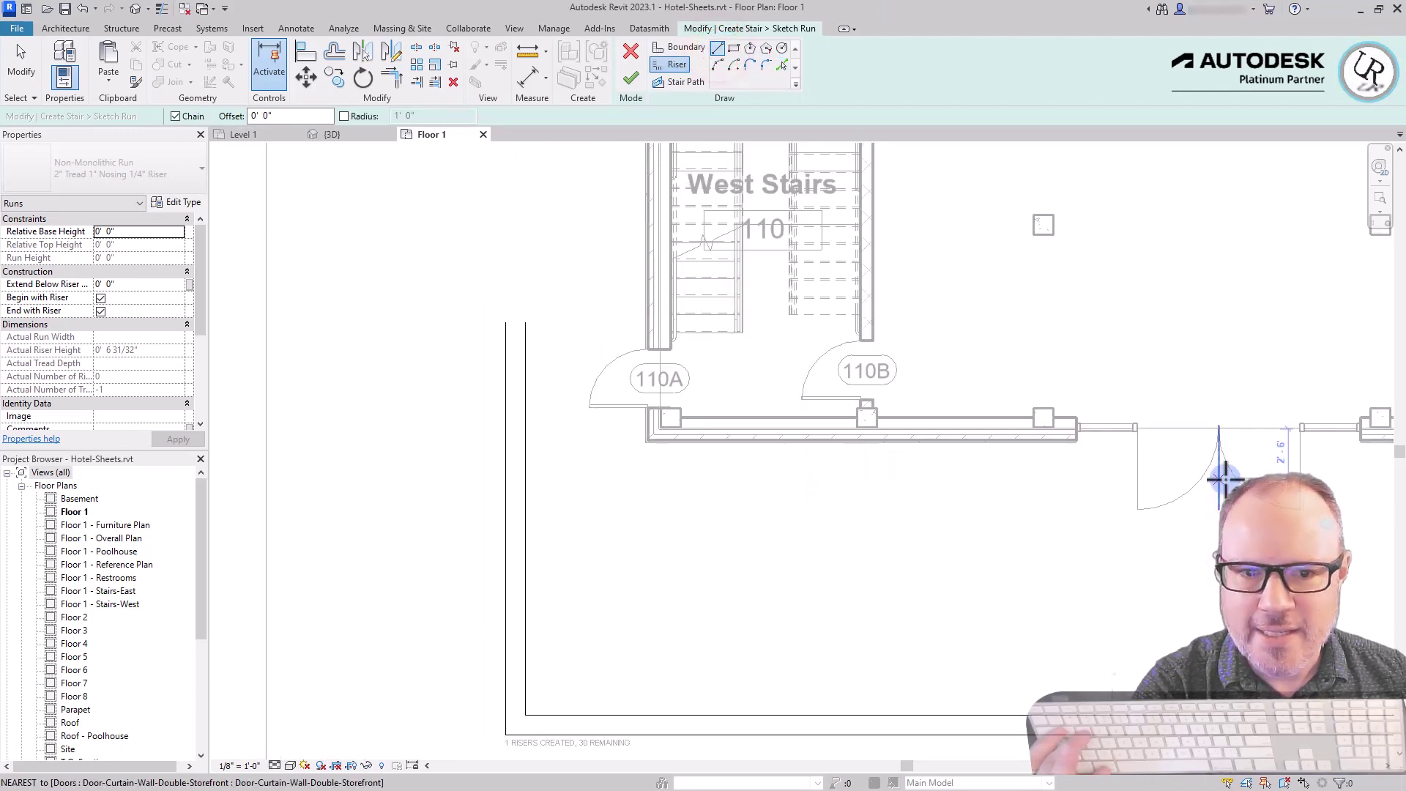
scroll(1249, 472, "down", 3)
scroll(1323, 464, "up", 3)
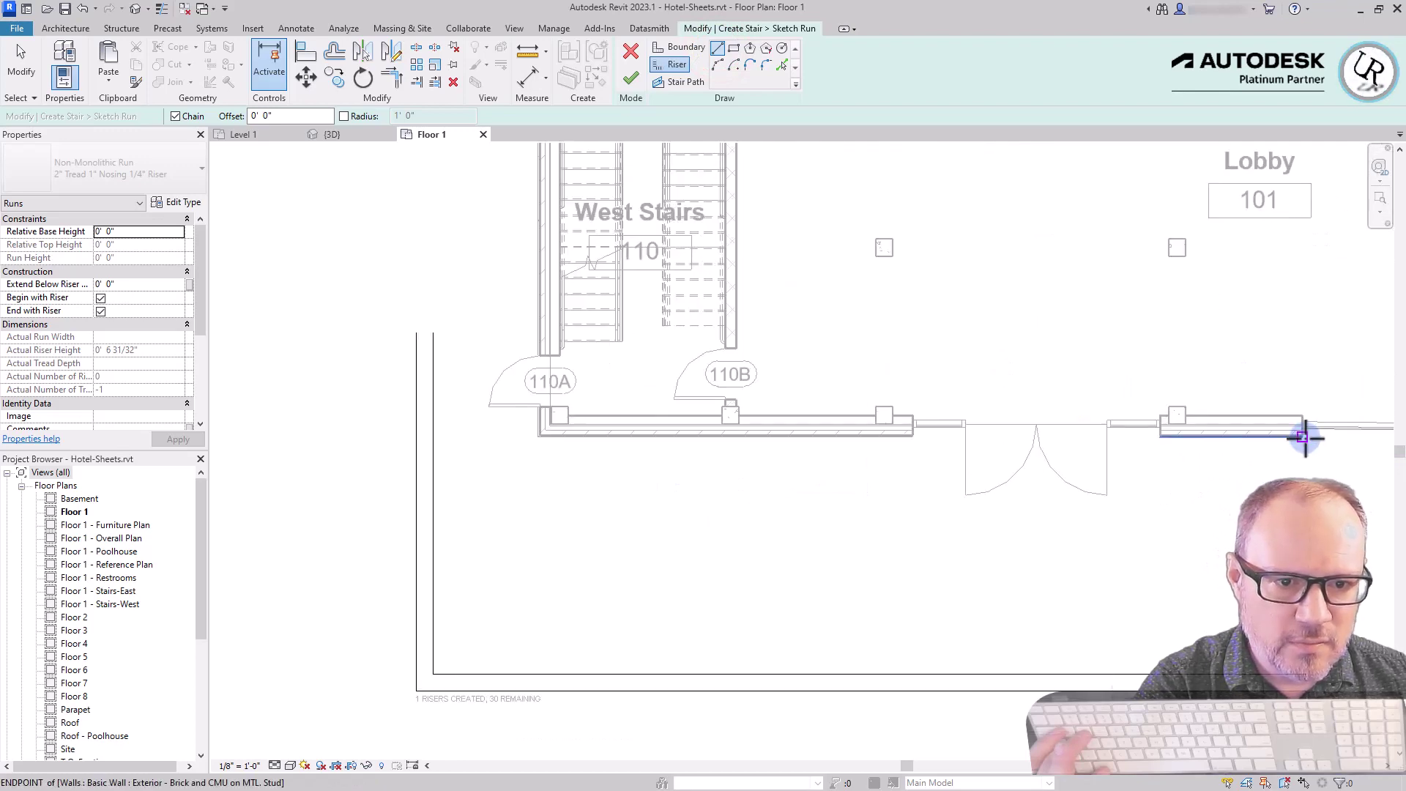
left_click(1303, 437)
scroll(546, 447, "up", 4)
left_click(546, 430)
scroll(546, 429, "down", 3)
left_click(572, 304)
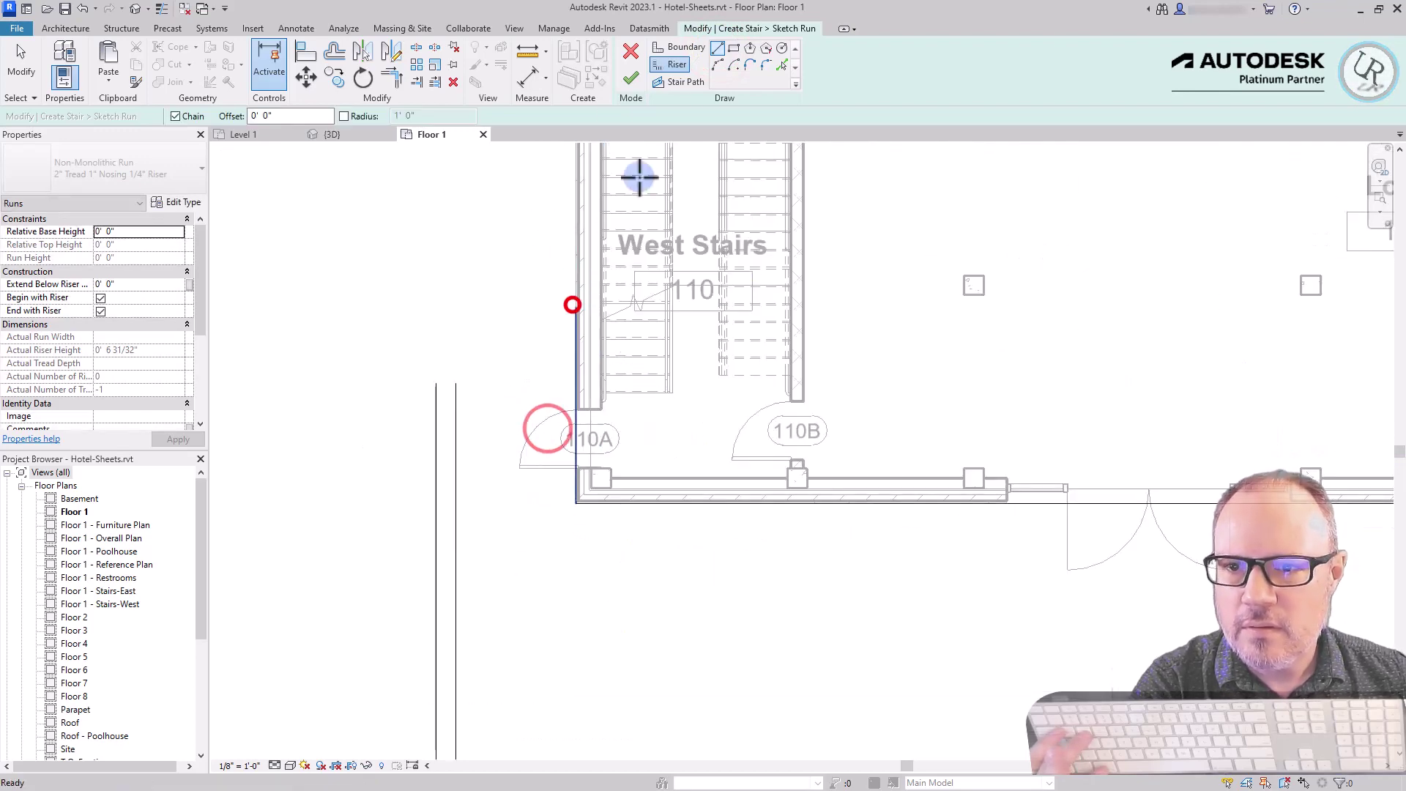
Draw straight boundary lines at both open ends of the run, from the outermost riser to the riser along the wall.
left_click(674, 48)
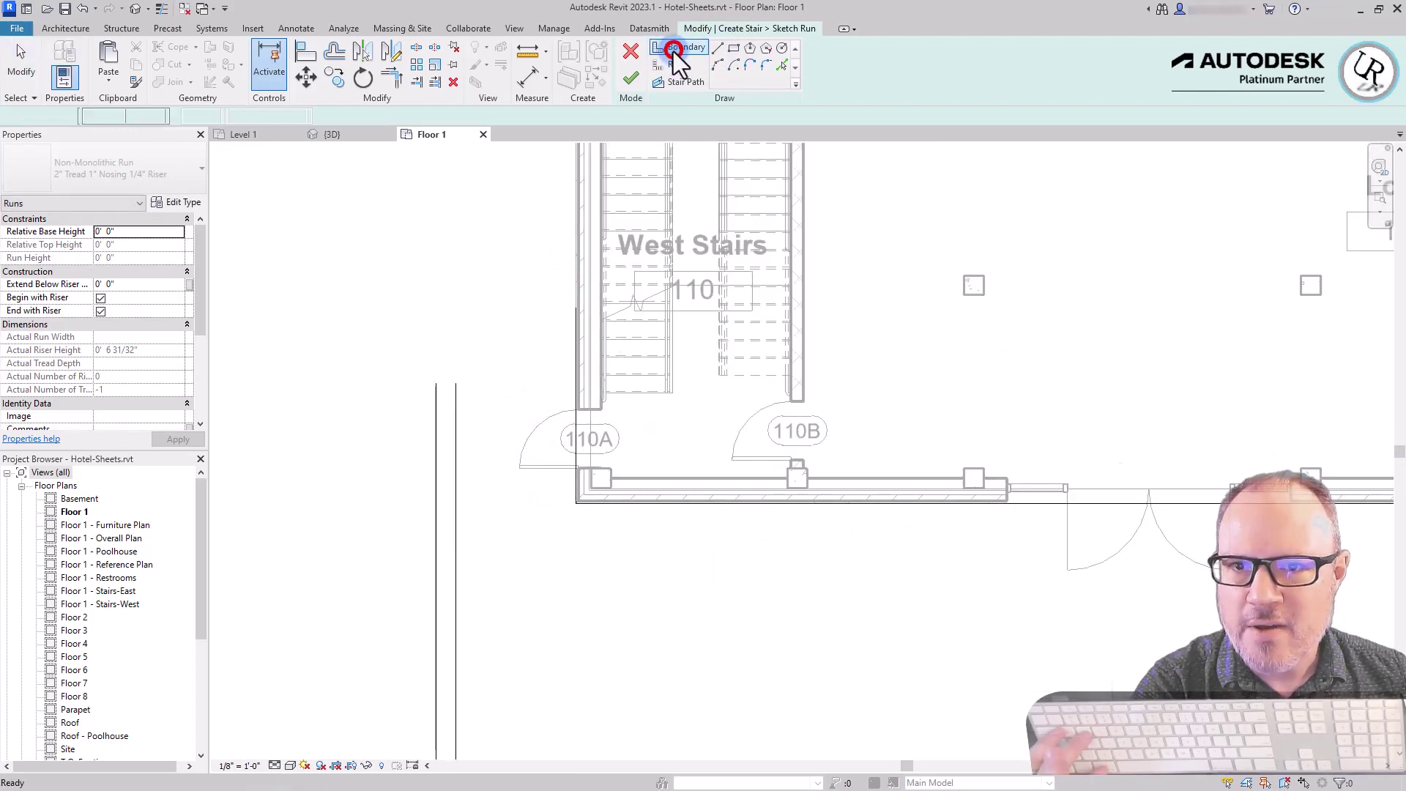
left_click(717, 50)
scroll(553, 402, "up", 2)
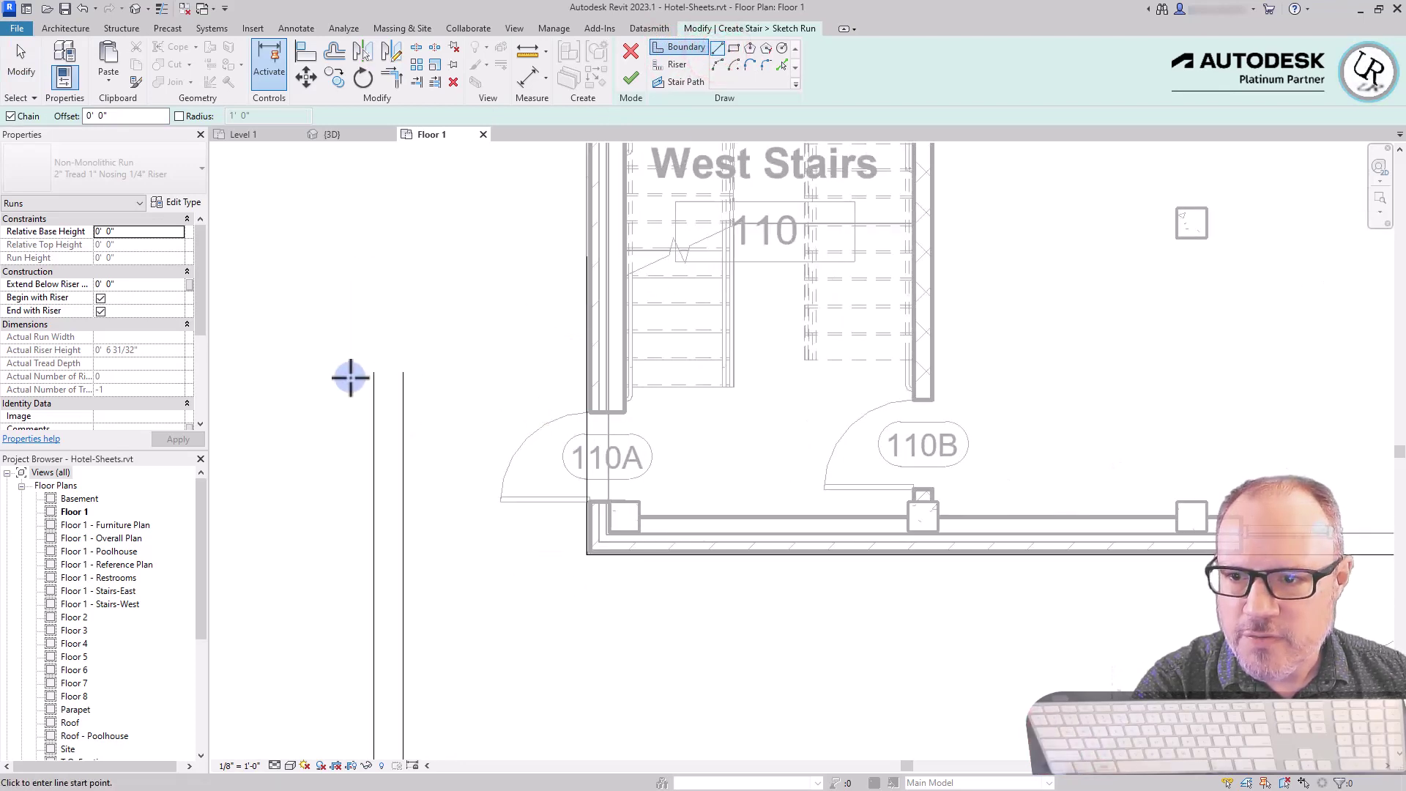
left_click(373, 372)
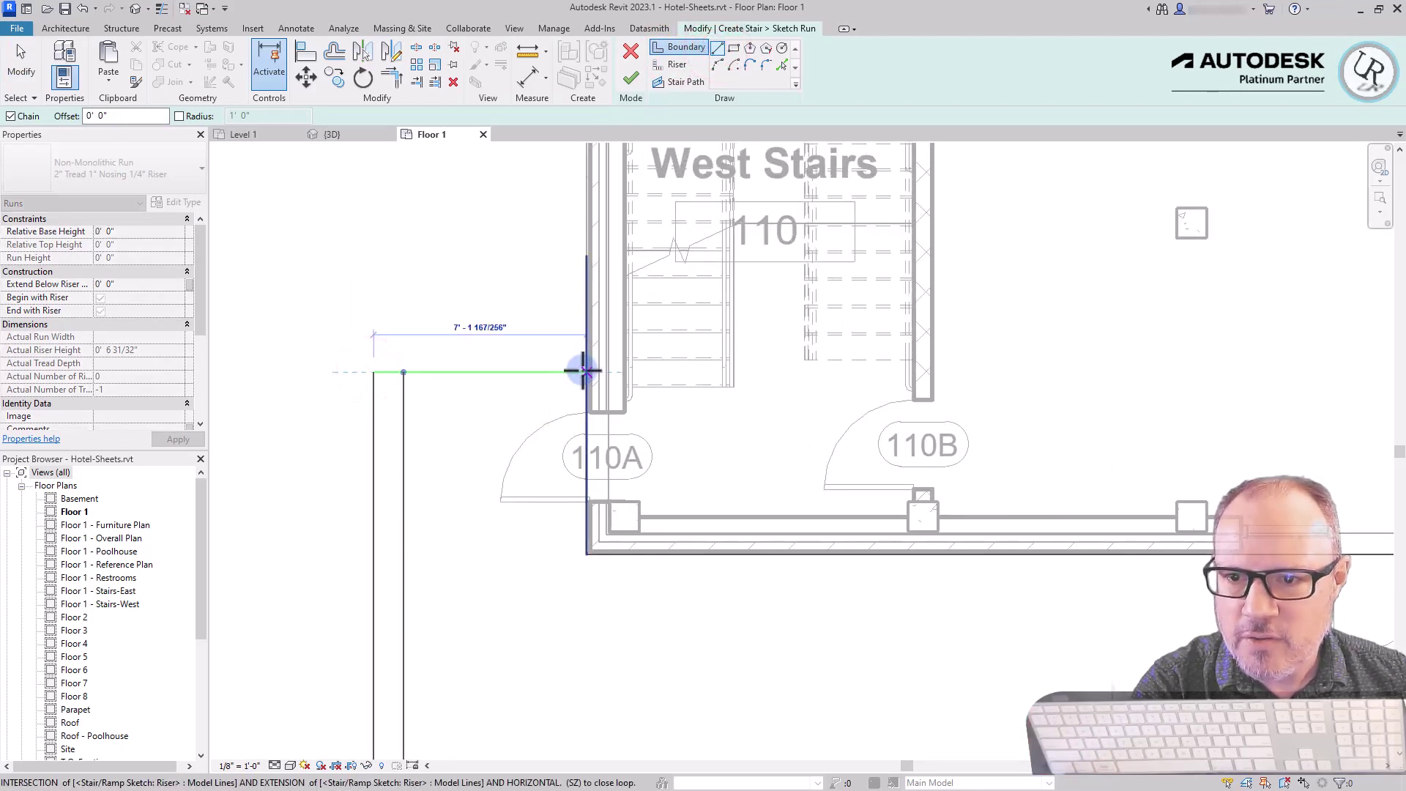
left_click(583, 371)
scroll(465, 411, "down", 3)
scroll(920, 606, "up", 3)
left_click(951, 609)
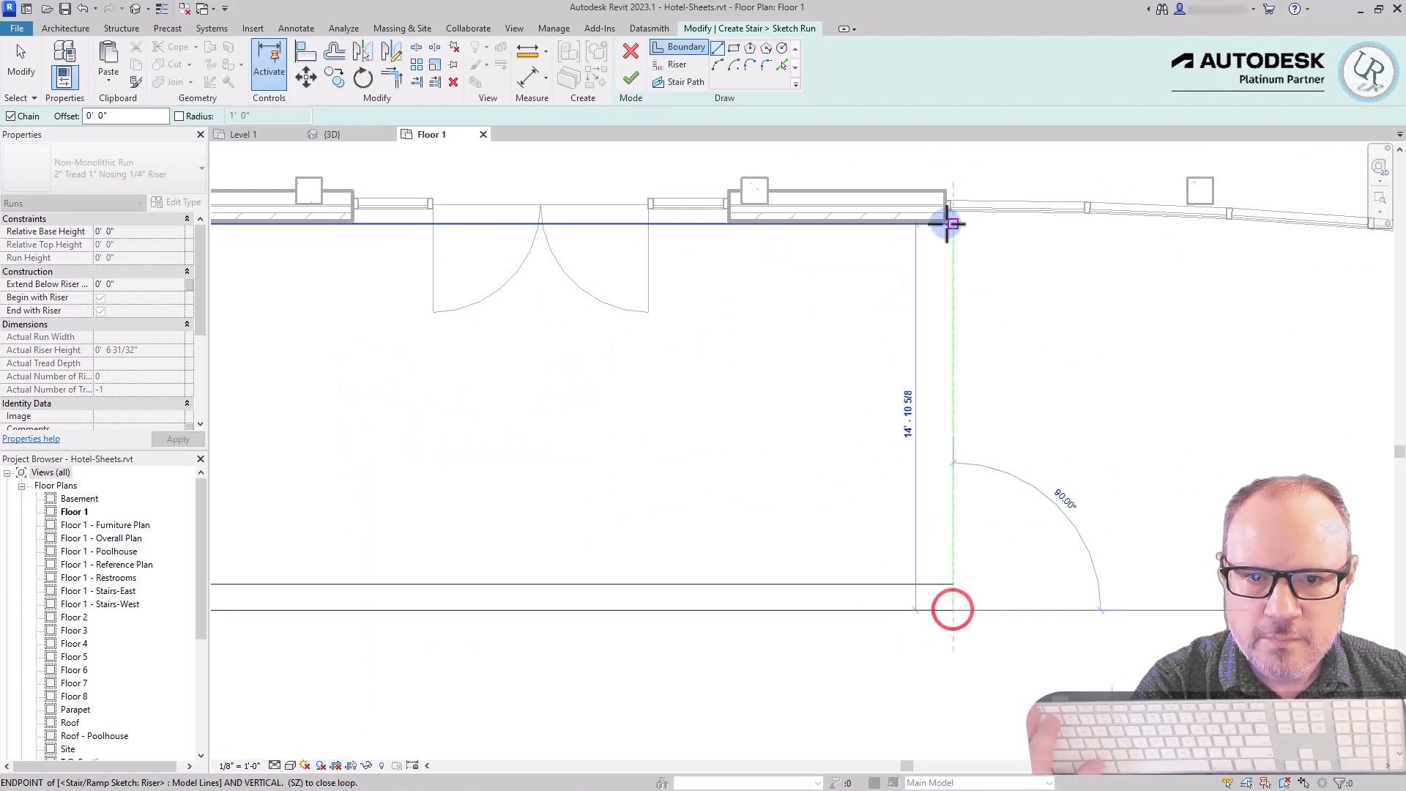
left_click(952, 224)
key("Escape")
key("Escape")
scroll(912, 421, "down", 4)
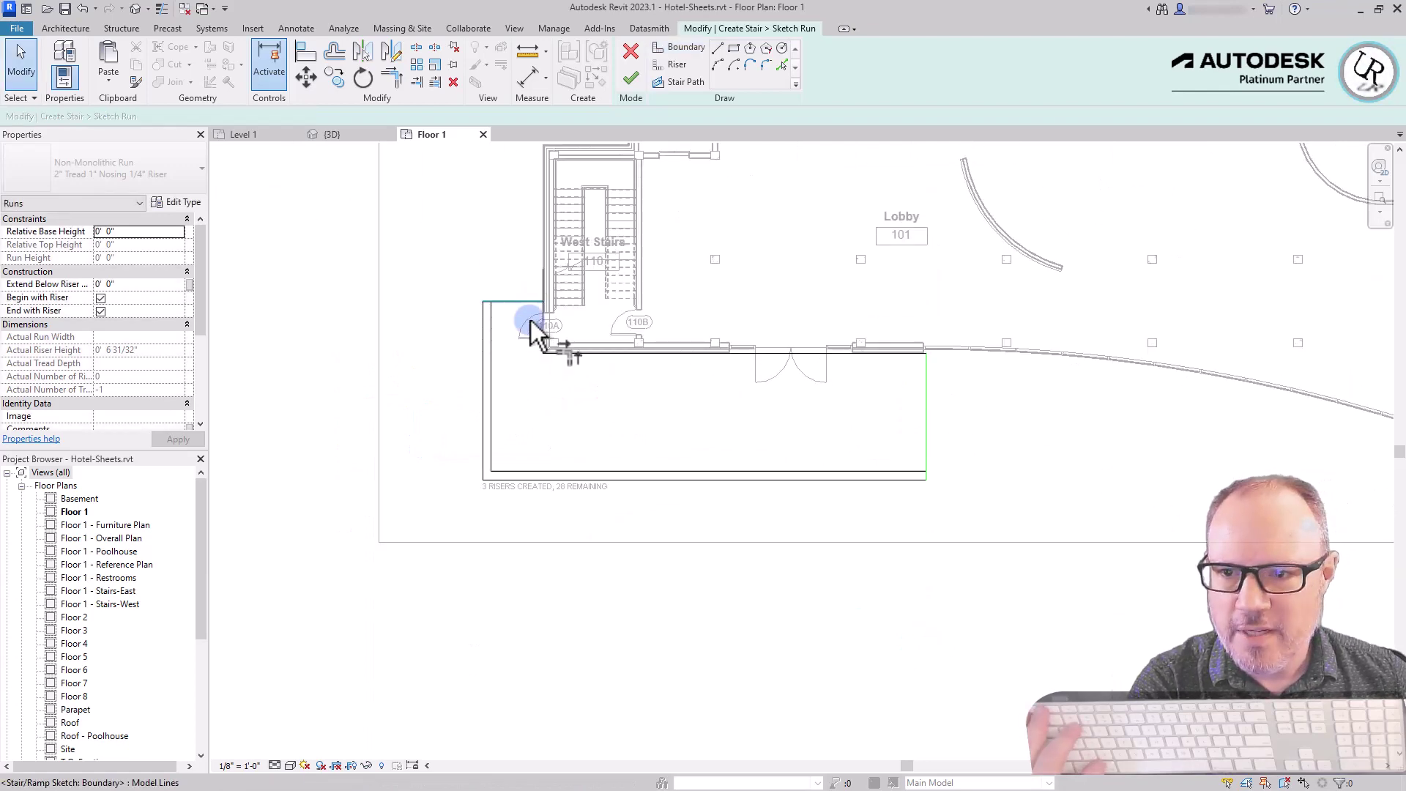
Trim the wall riser to a corner with the boundary line above door 110A and finish the run sketch.
key("t")
key("r")
scroll(530, 320, "up", 3)
left_click(569, 292)
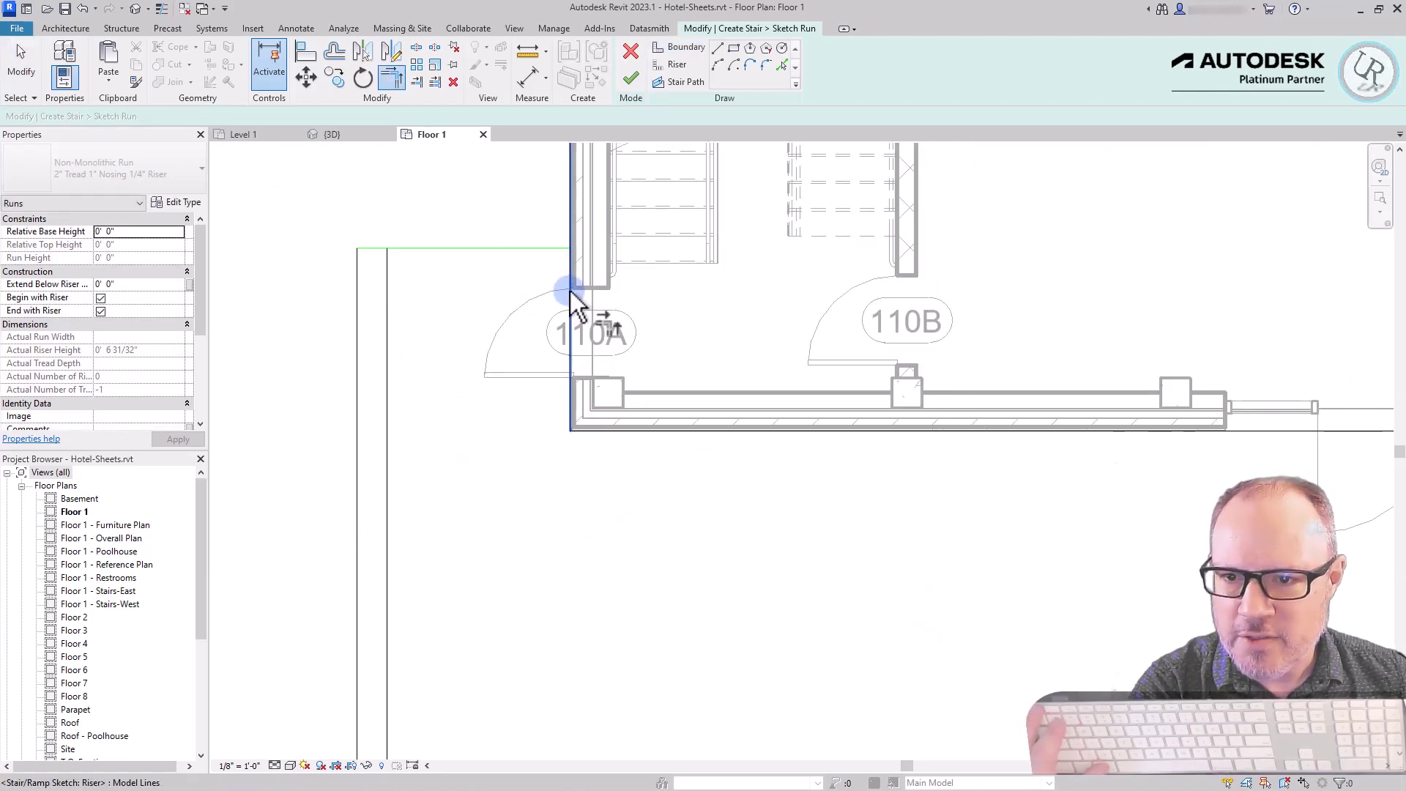
left_click(538, 249)
scroll(538, 249, "down", 3)
left_click(631, 76)
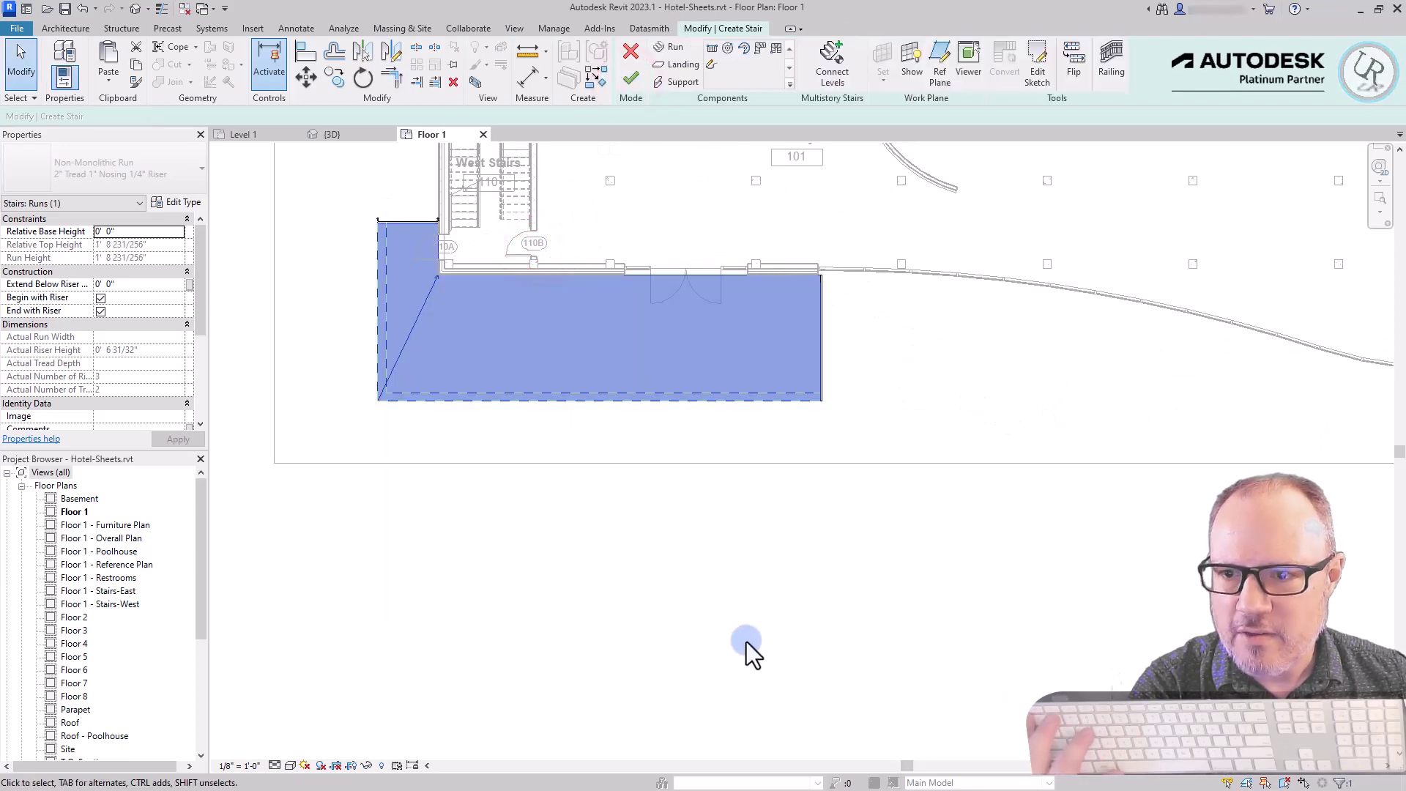
Check the L-shaped entrance run in the default 3D view and finish the stair.
left_click(746, 641)
scroll(326, 293, "up", 3)
left_click(135, 8)
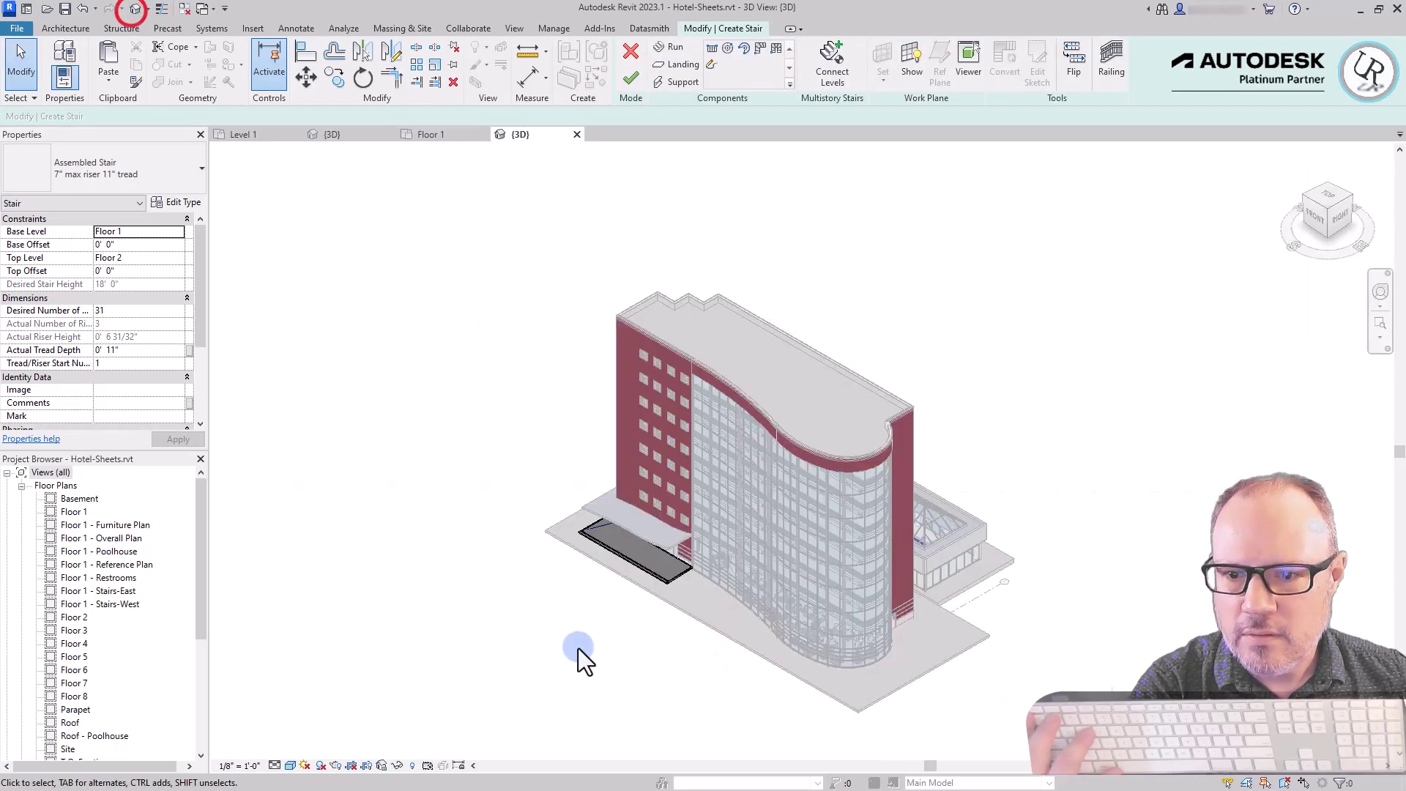
scroll(956, 636, "up", 5)
left_click(955, 636)
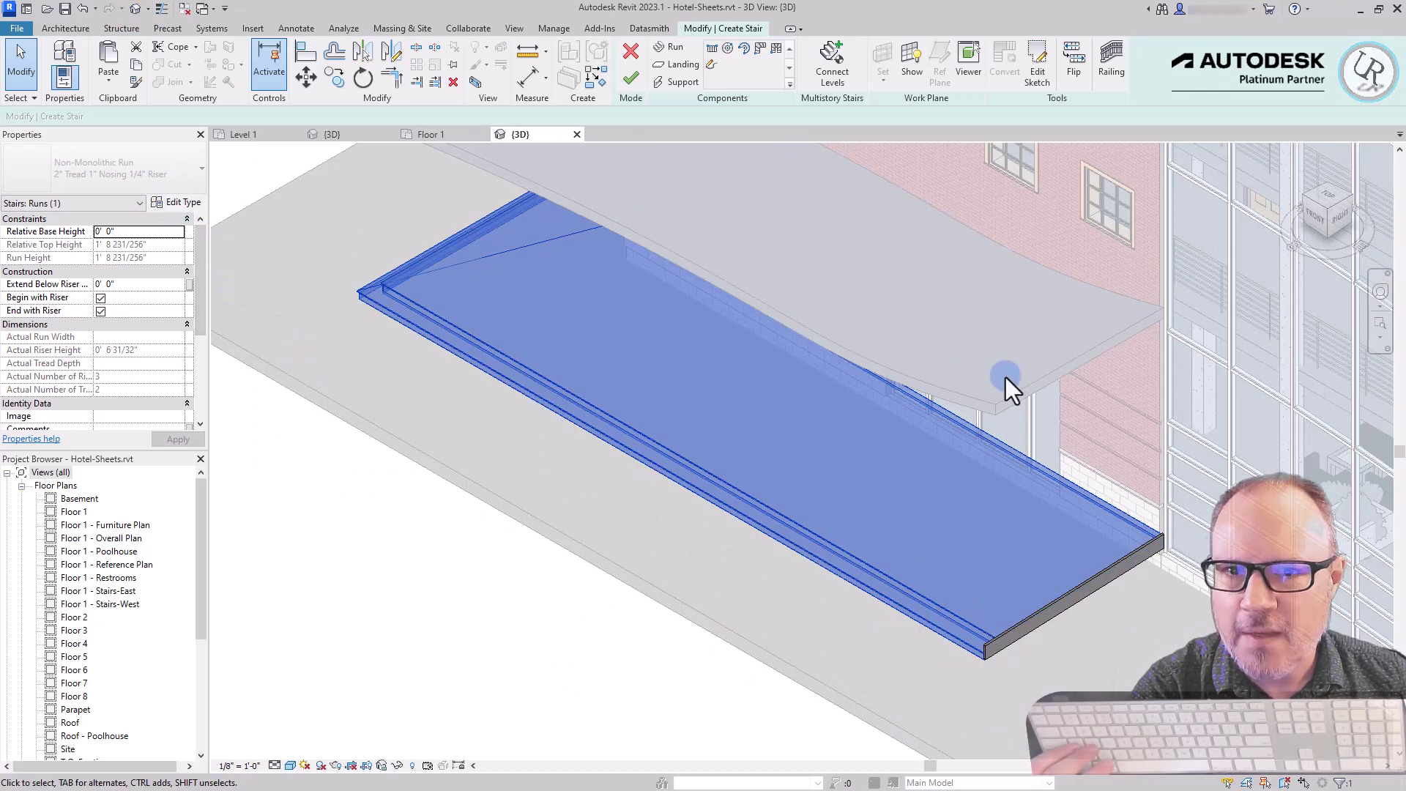
left_click(631, 78)
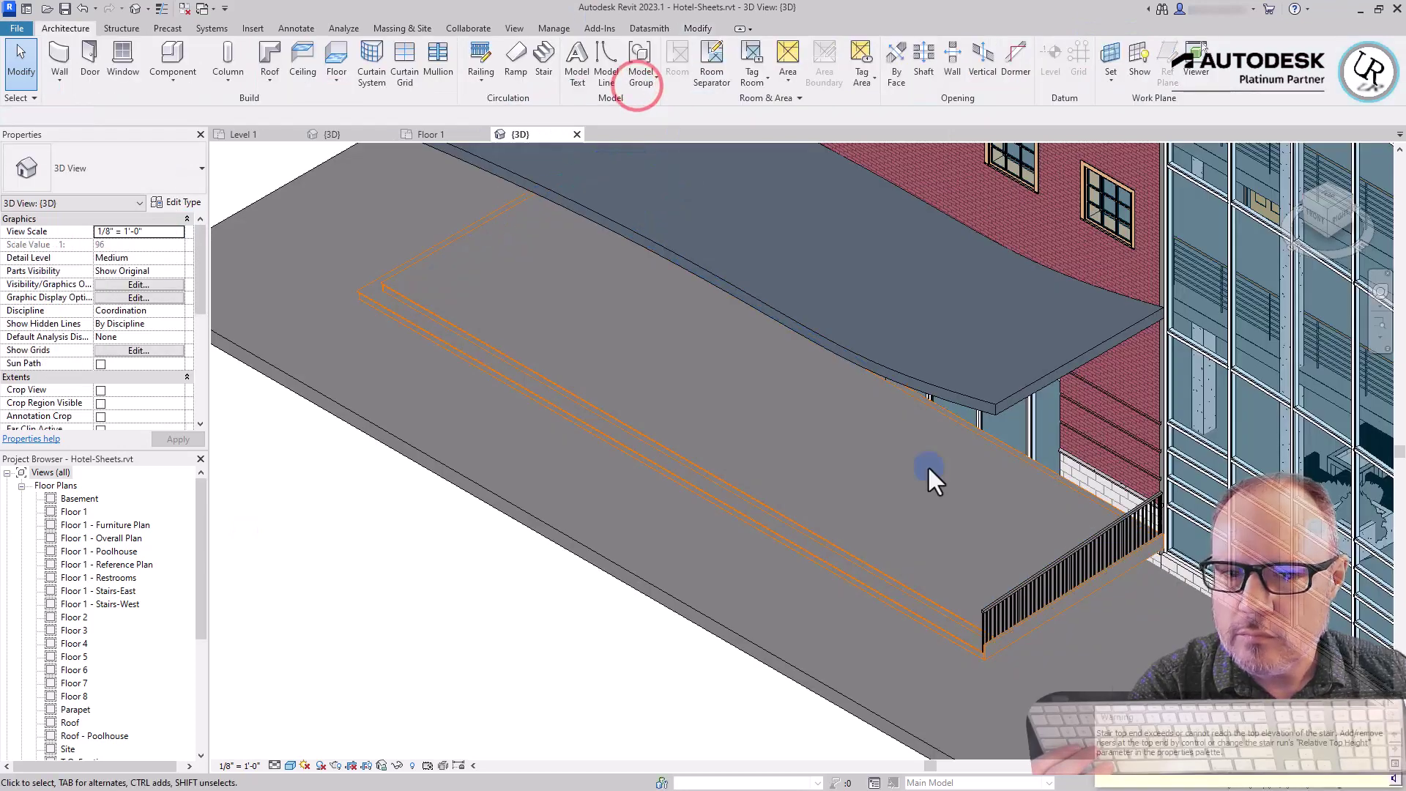
Set the entrance stair's base offset to -1' 0" and its top level to Floor 1.
left_click(498, 681)
left_click(535, 381)
left_click(179, 233)
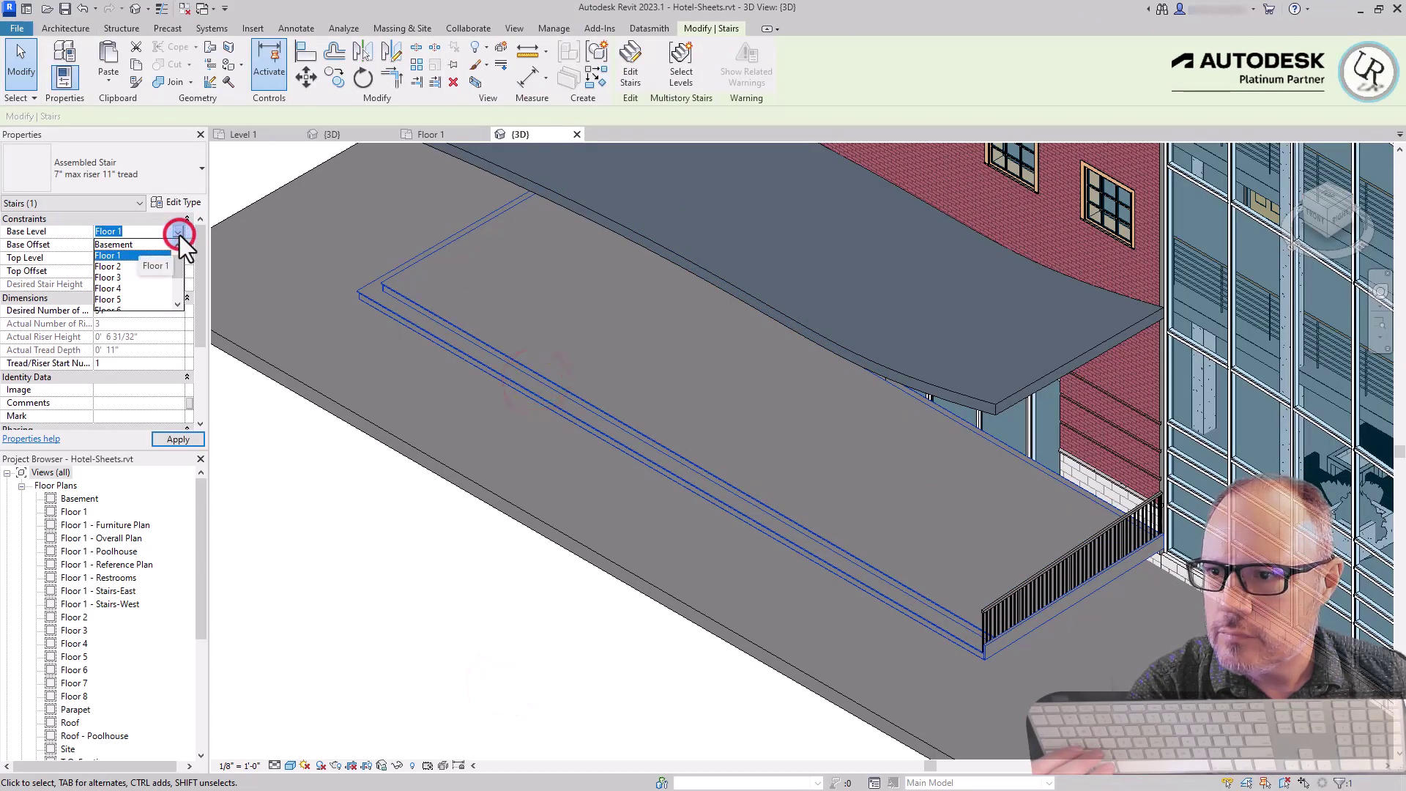
left_click(161, 244)
type("-1")
key("Return")
left_click(179, 257)
left_click(102, 300)
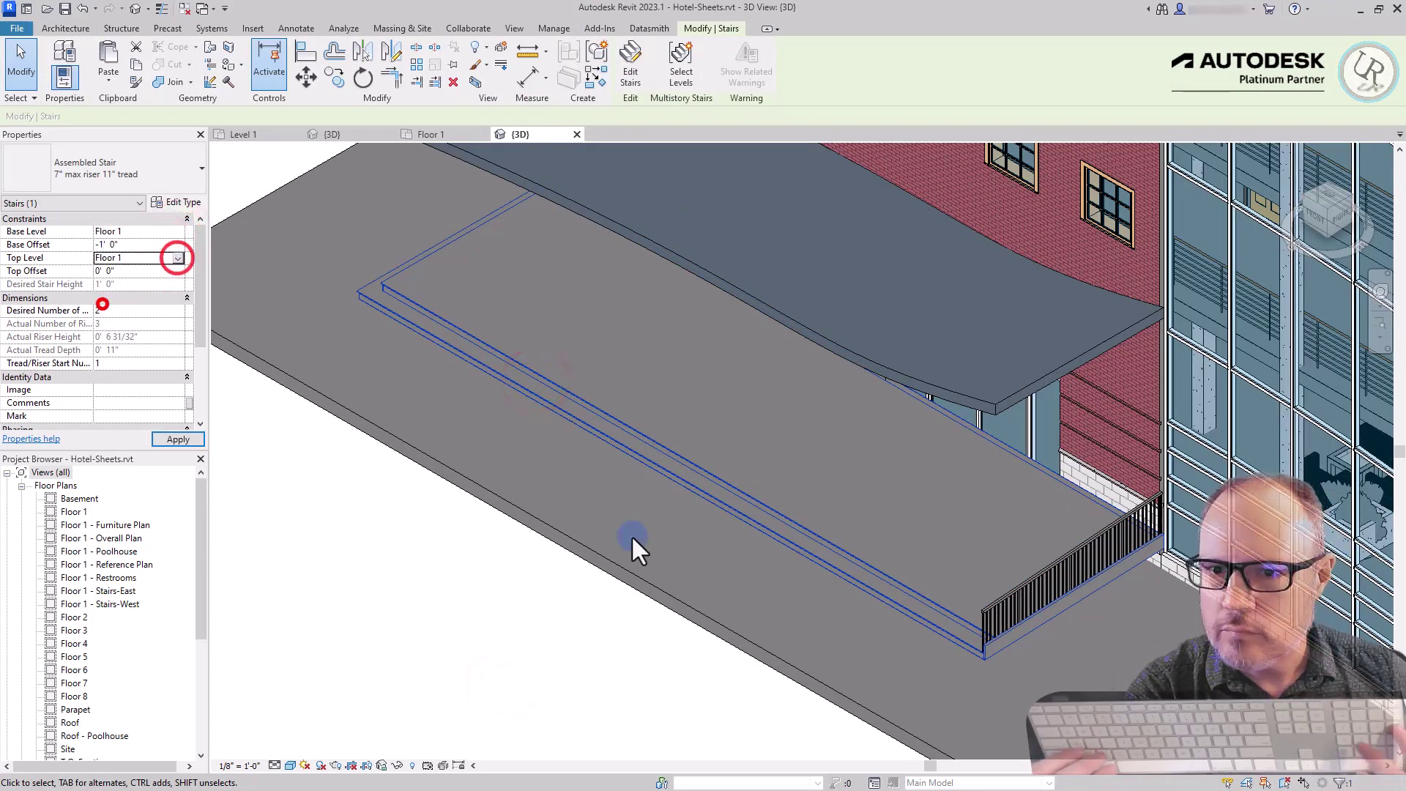
Examine the entrance stair's steps and landing against the building's doors and walls in 3D.
scroll(1071, 622, "up", 5)
scroll(1072, 620, "down", 3)
middle_click_drag(1072, 621, 775, 706, "shift")
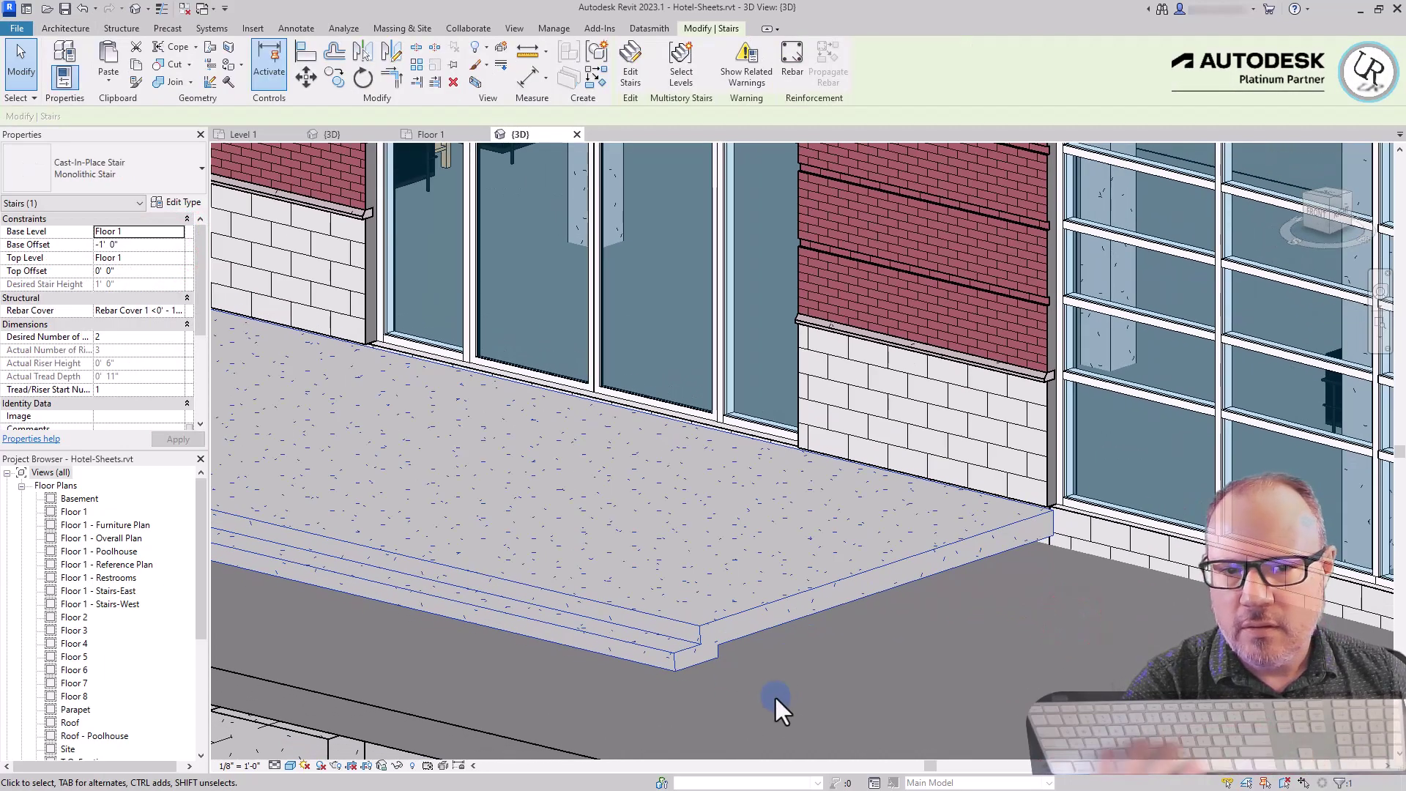
scroll(728, 612, "down", 3)
middle_click_drag(728, 612, 349, 728, "shift")
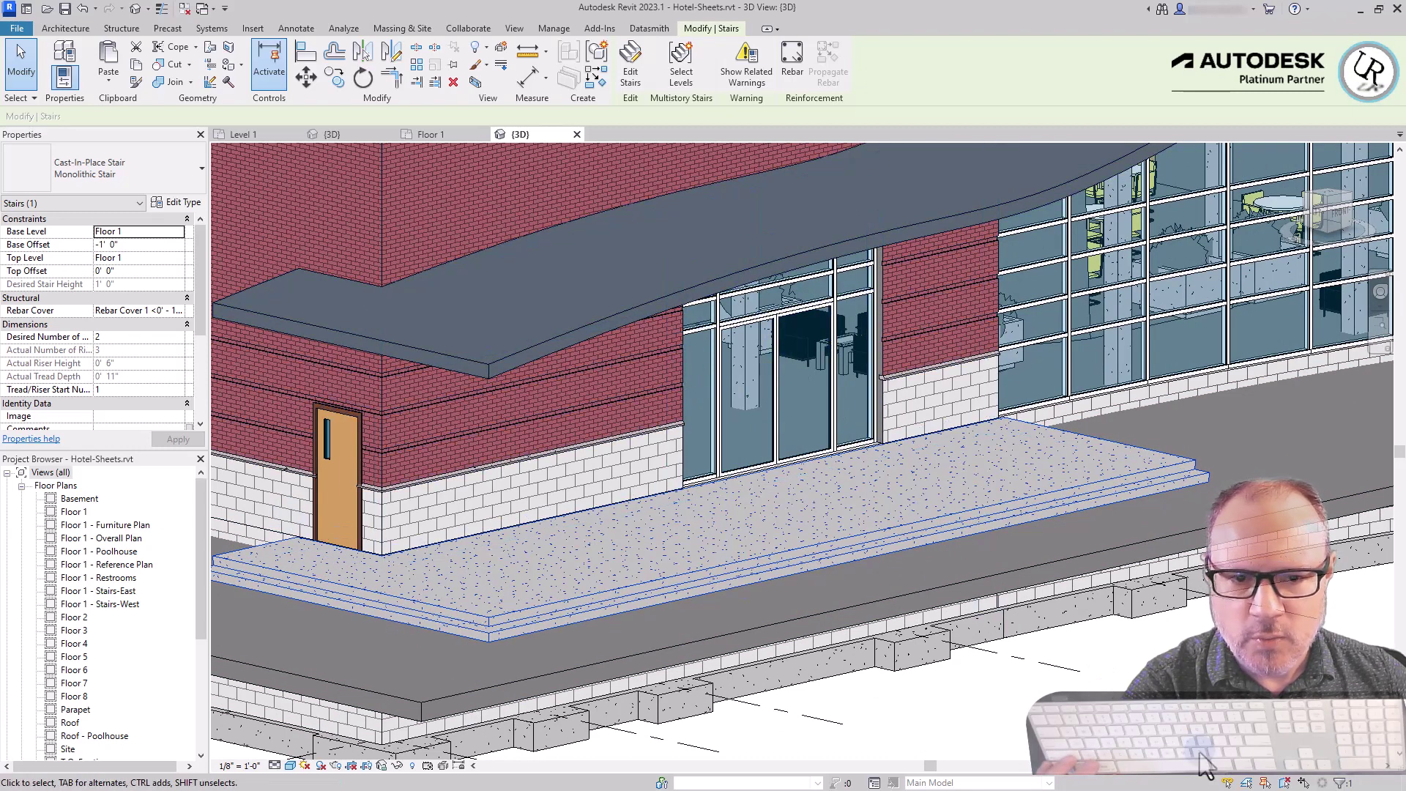
left_click(1209, 729)
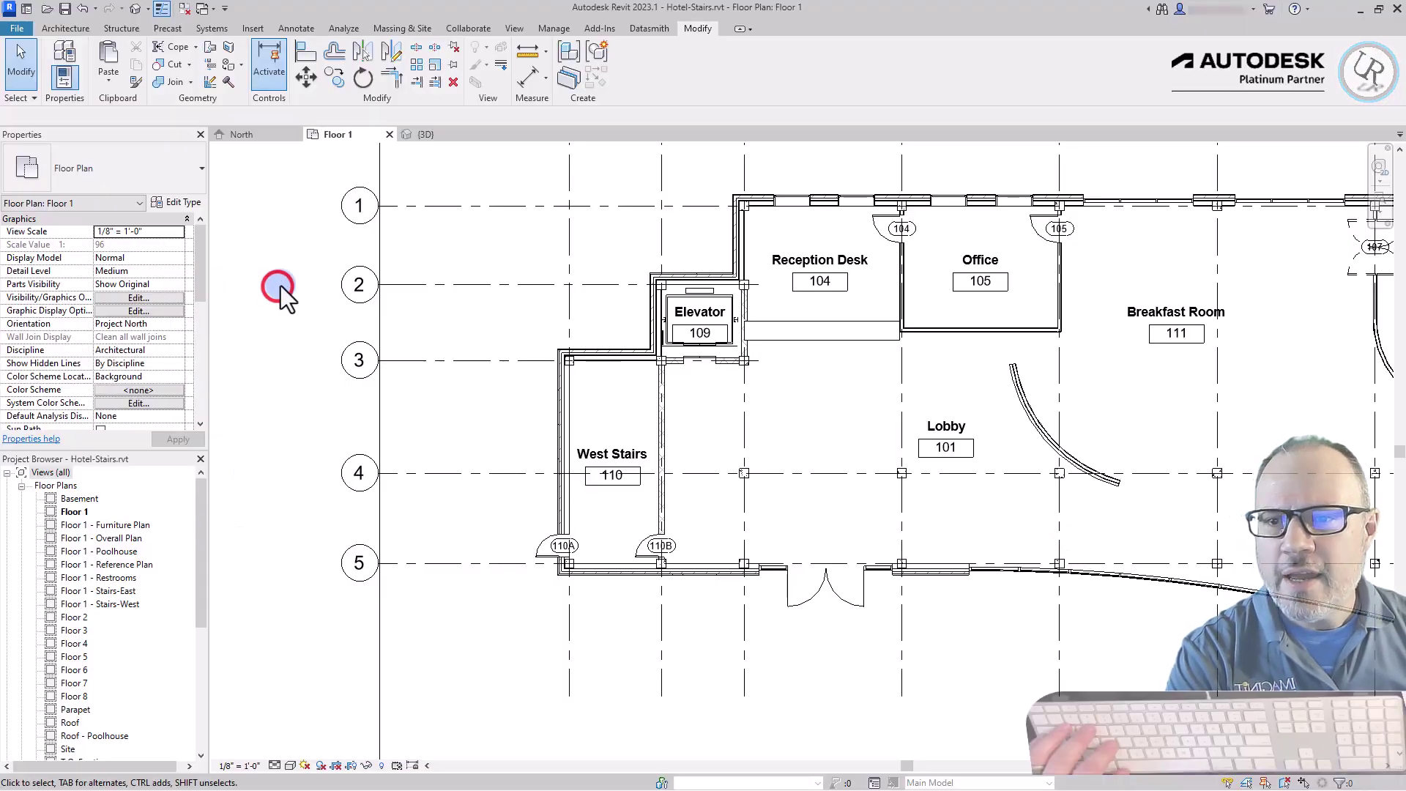
Start a new straight-run stair of the Assembled Stair type Hotel Stairs and check its riser and tread settings.
left_click(264, 255)
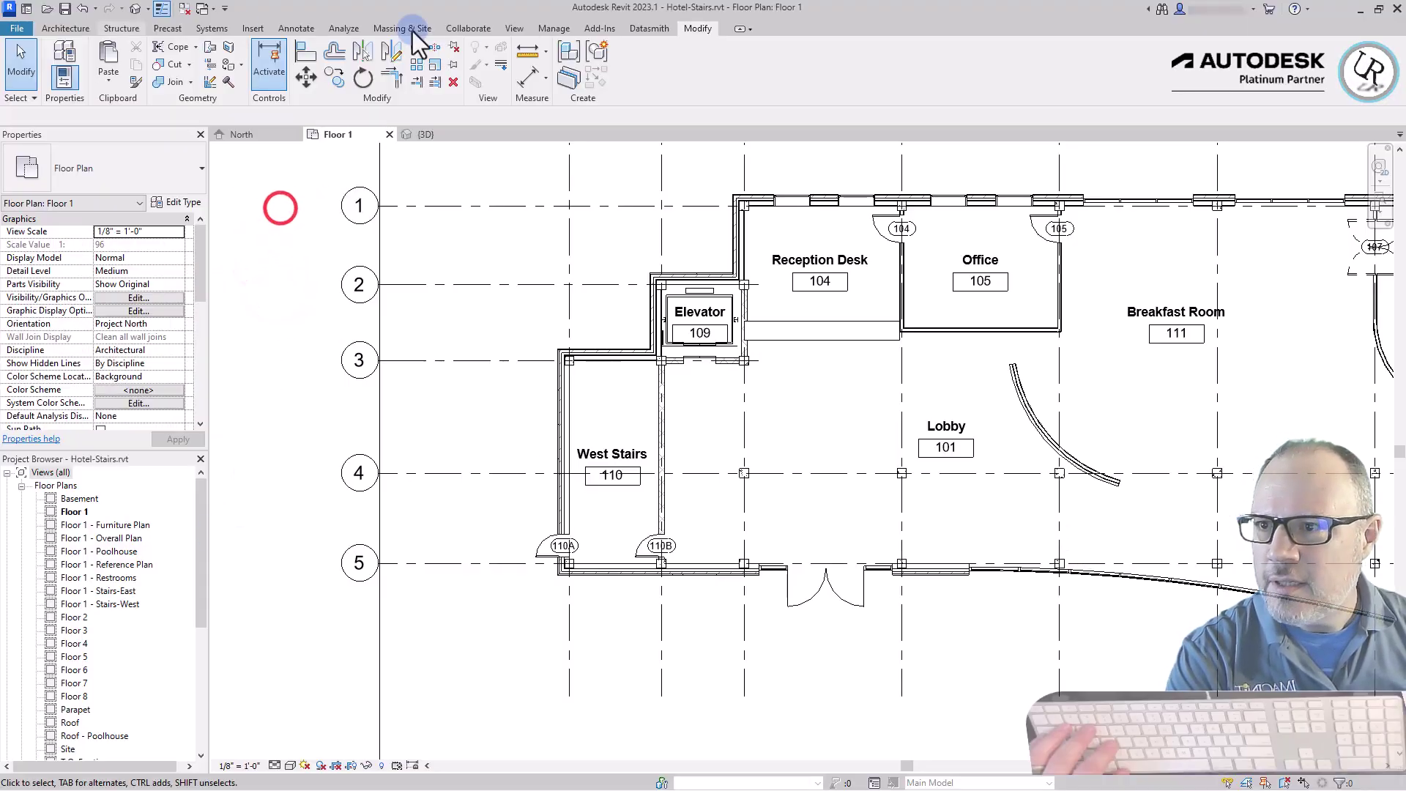
key("s")
key("t")
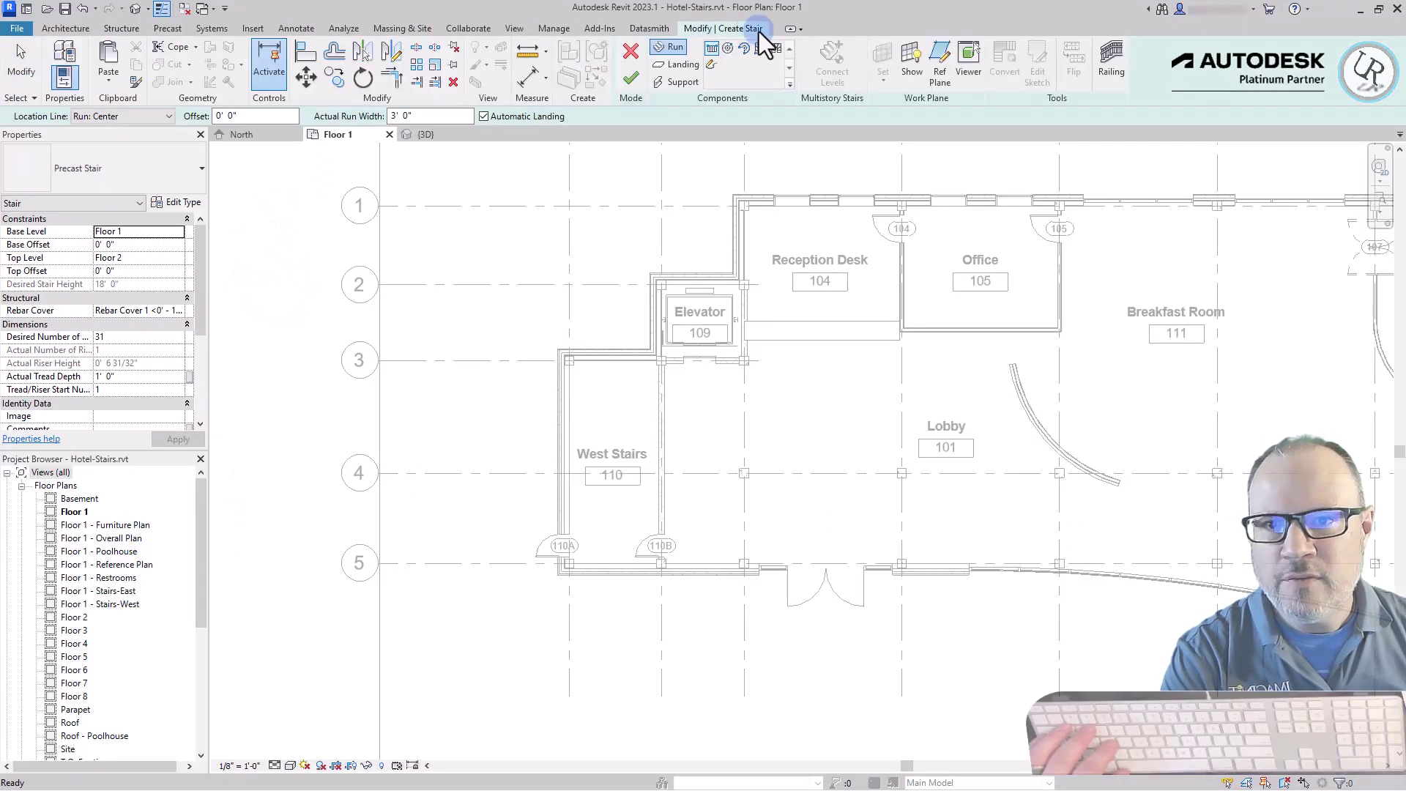
left_click(714, 48)
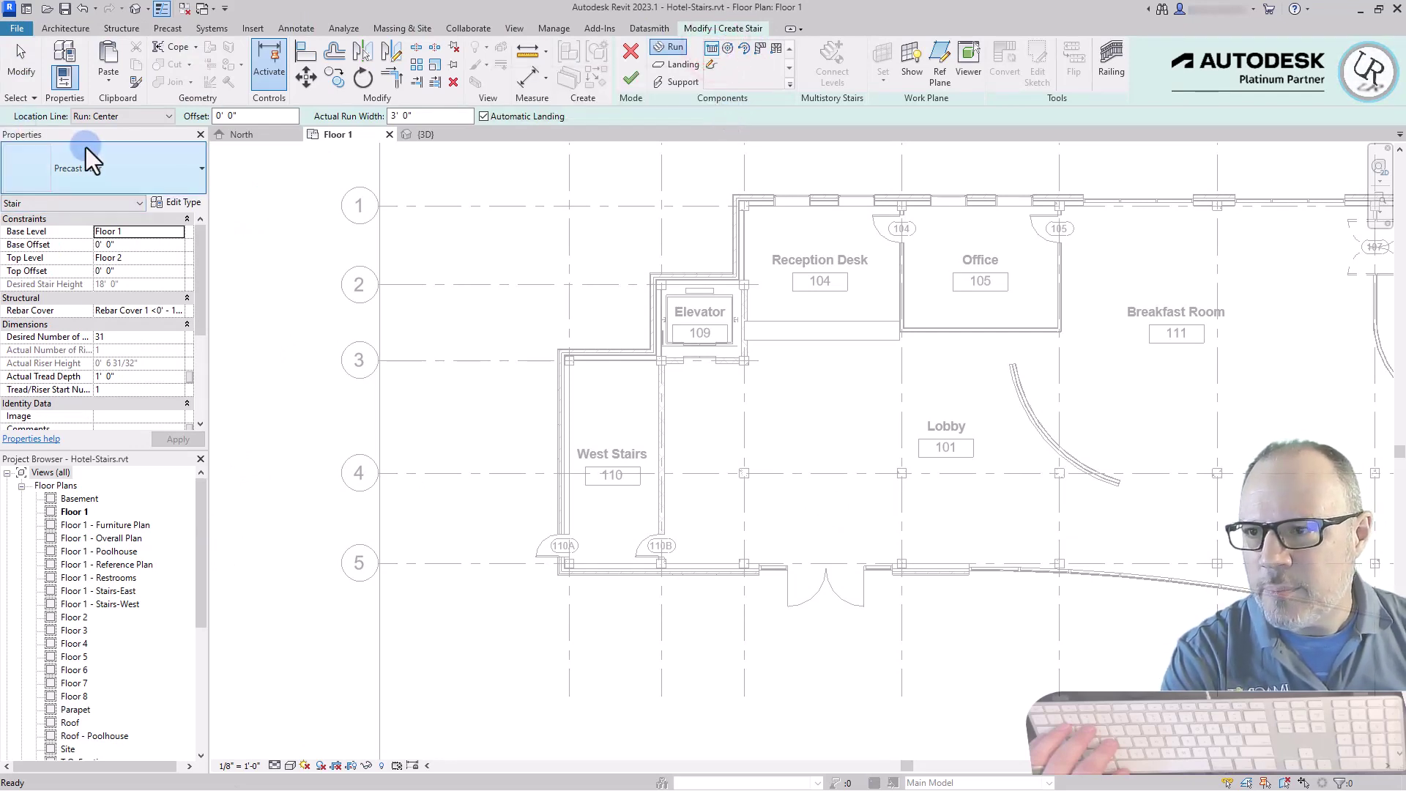
left_click(183, 170)
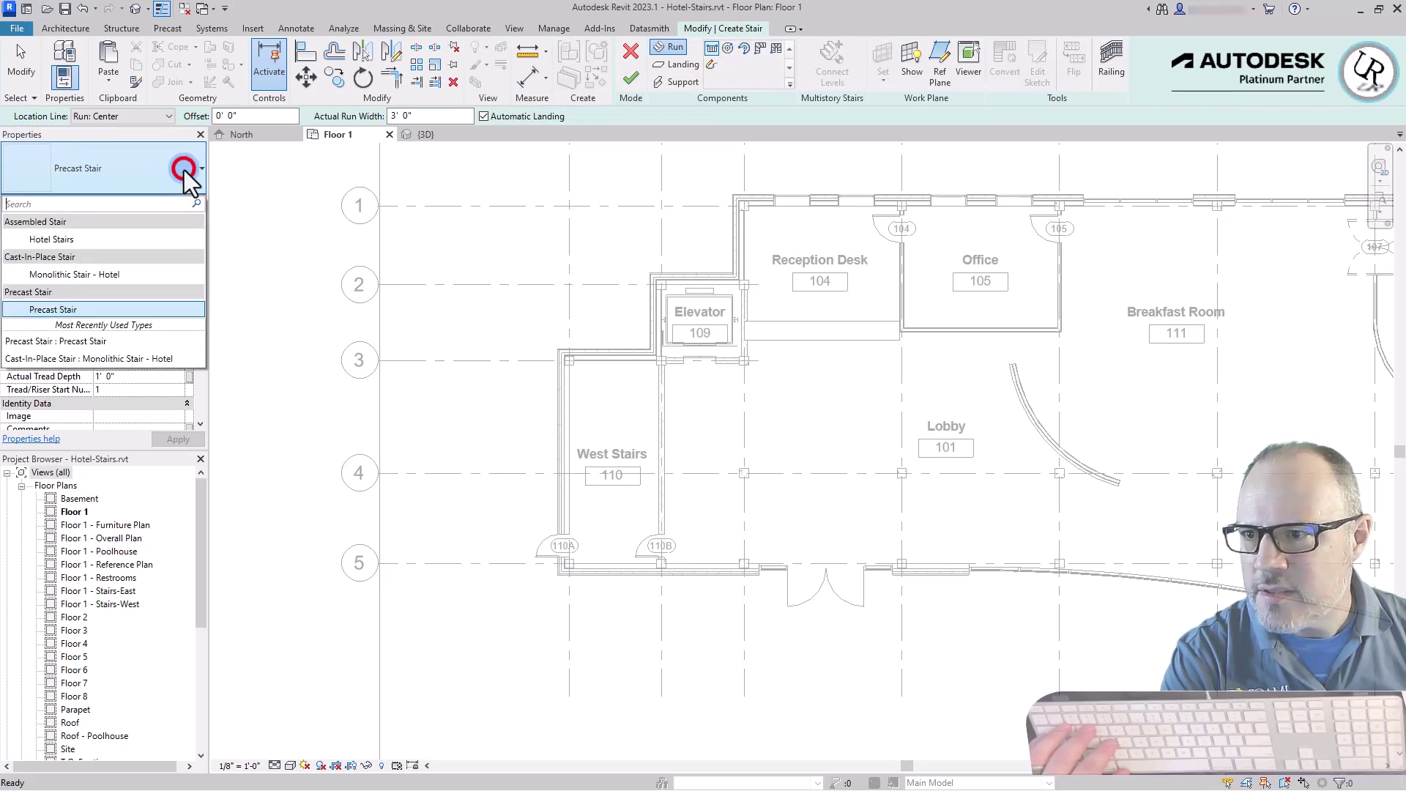
left_click_drag(16, 221, 16, 234)
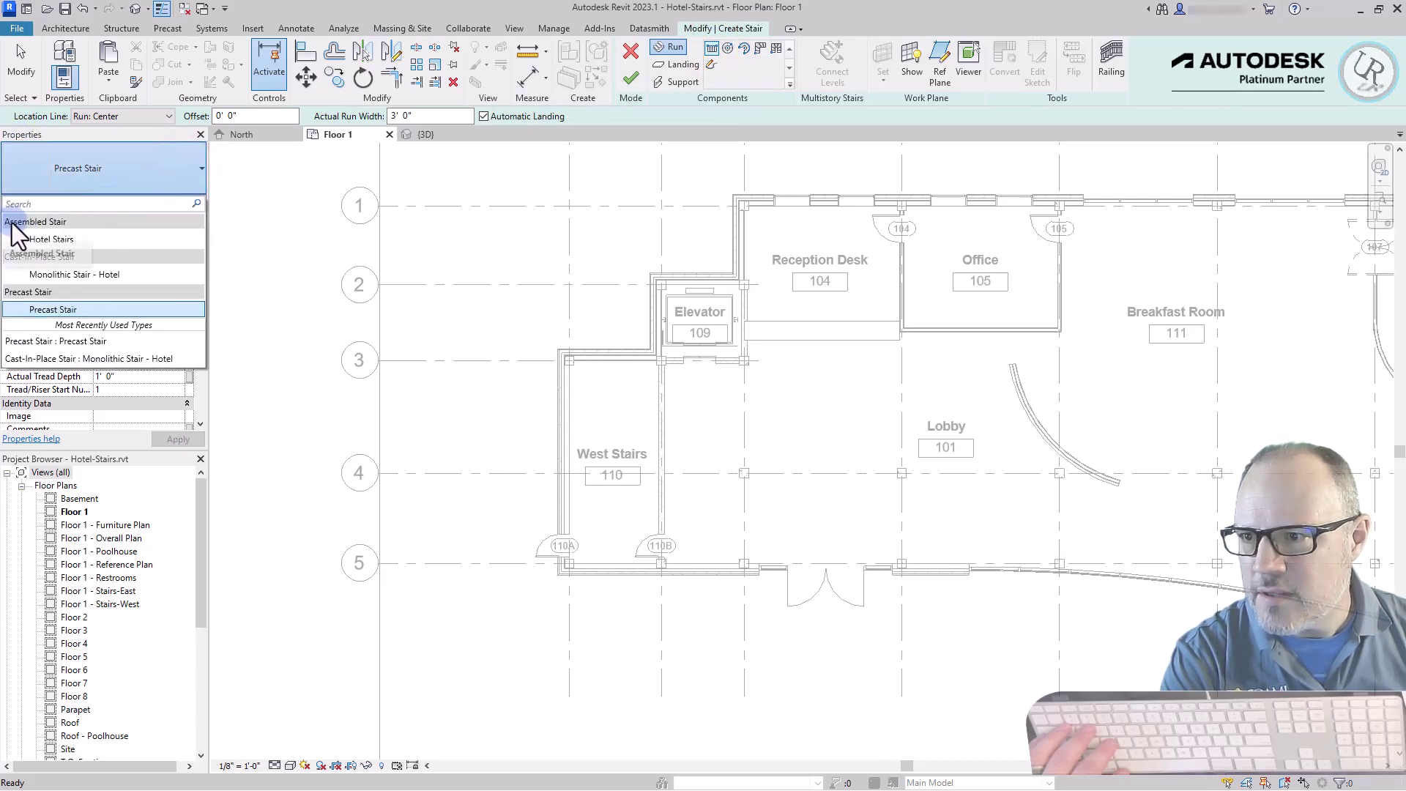
left_click(60, 240)
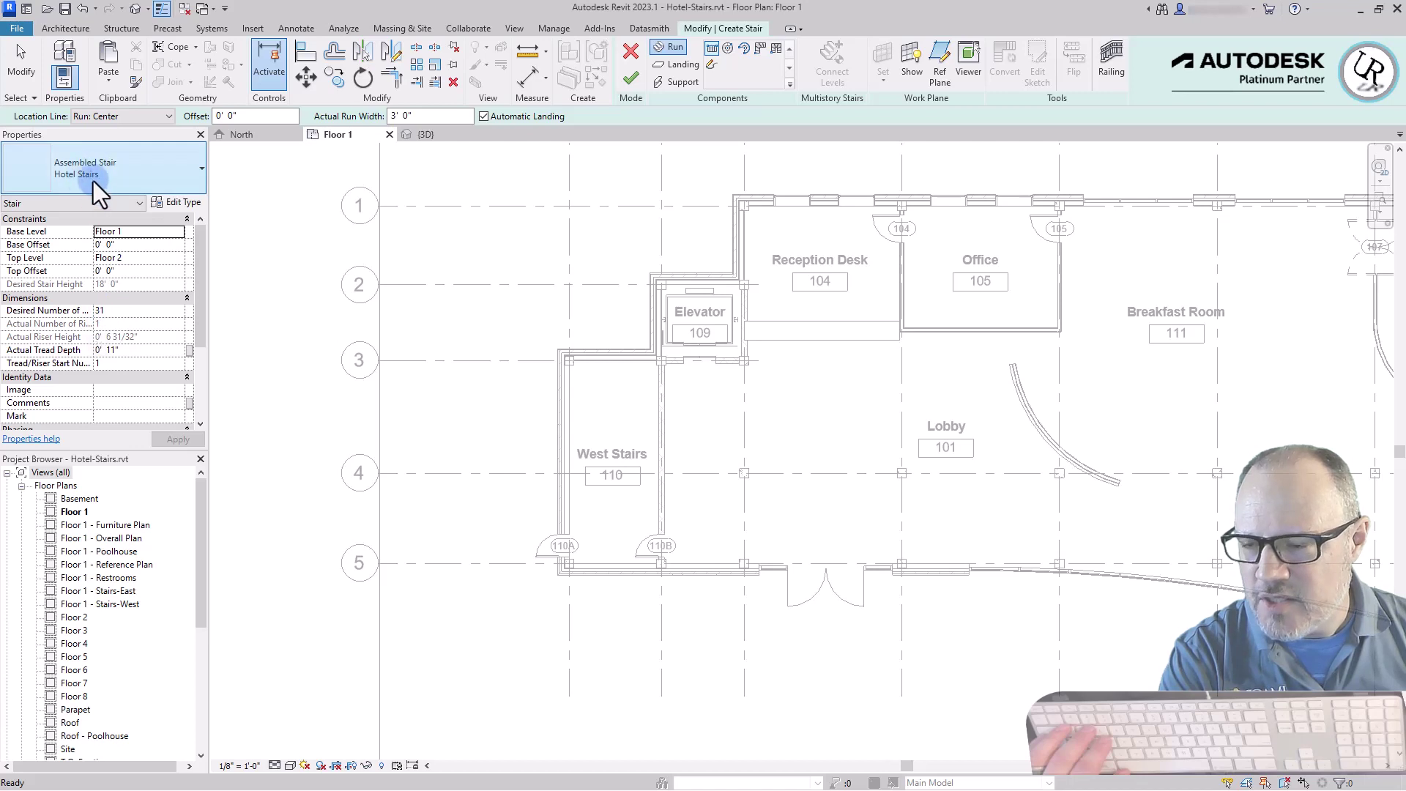
left_click(135, 327)
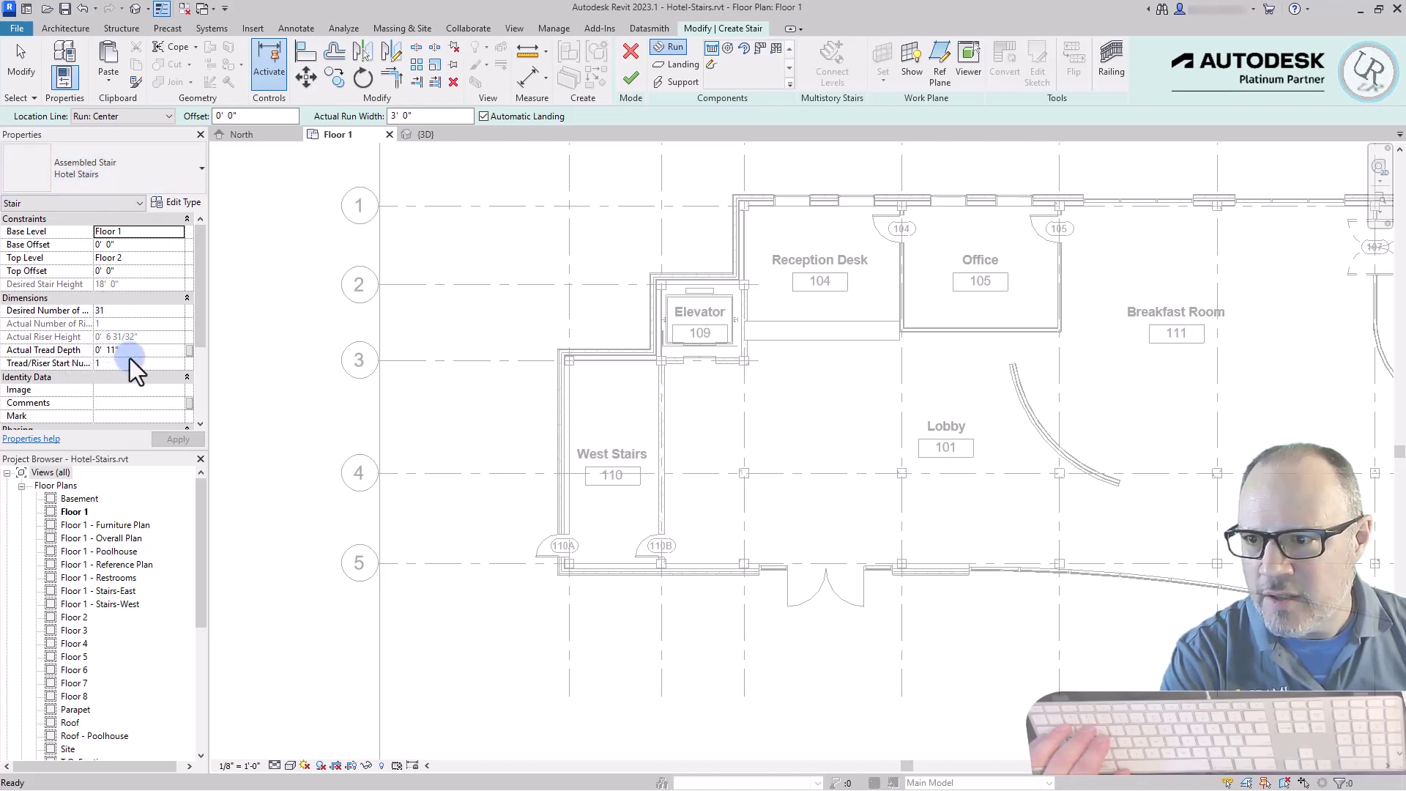
left_click(116, 311)
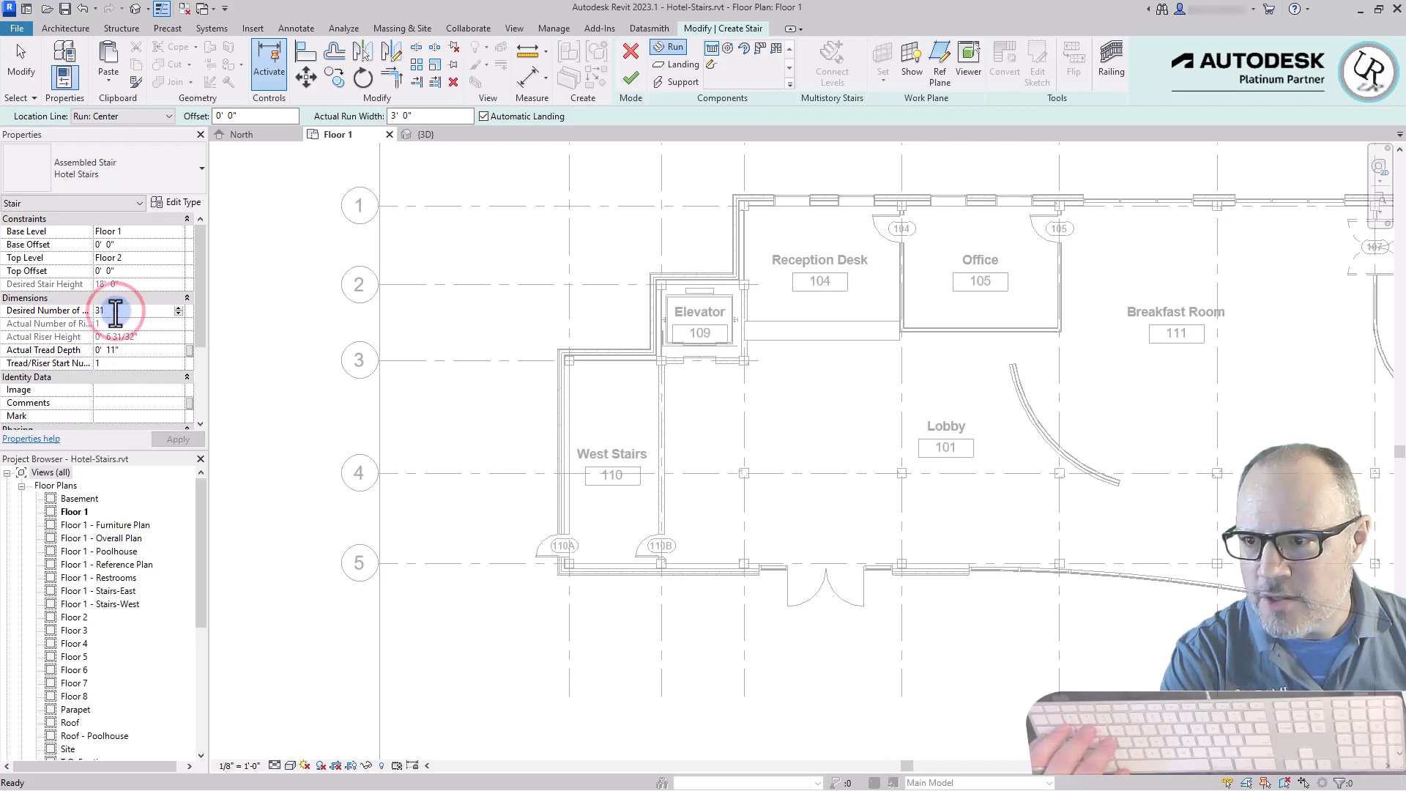
left_click(129, 352)
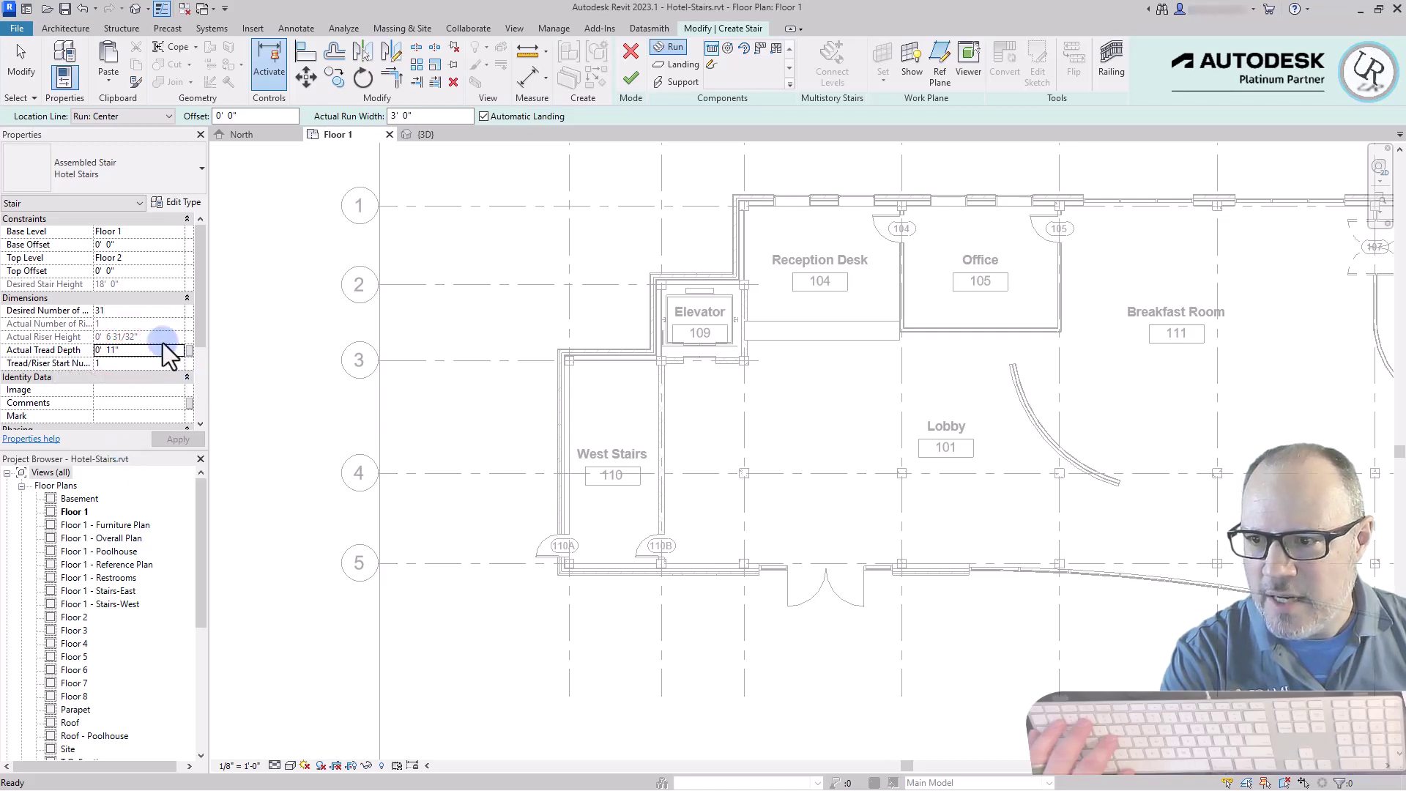
left_click(113, 367)
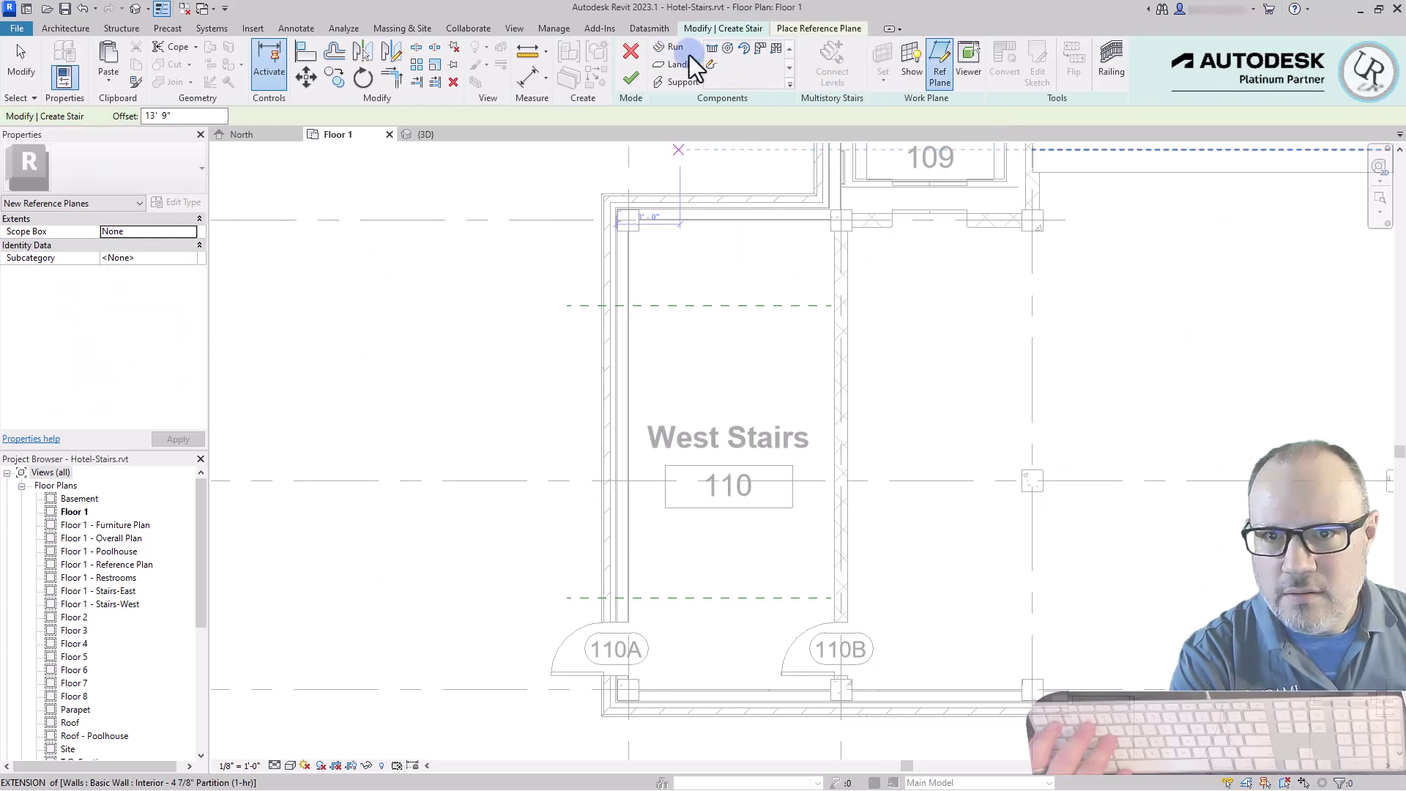
Draw the first straight run along grid A between the two reference planes, starting near door 110A, with location line Exterior Support: Left.
left_click(713, 49)
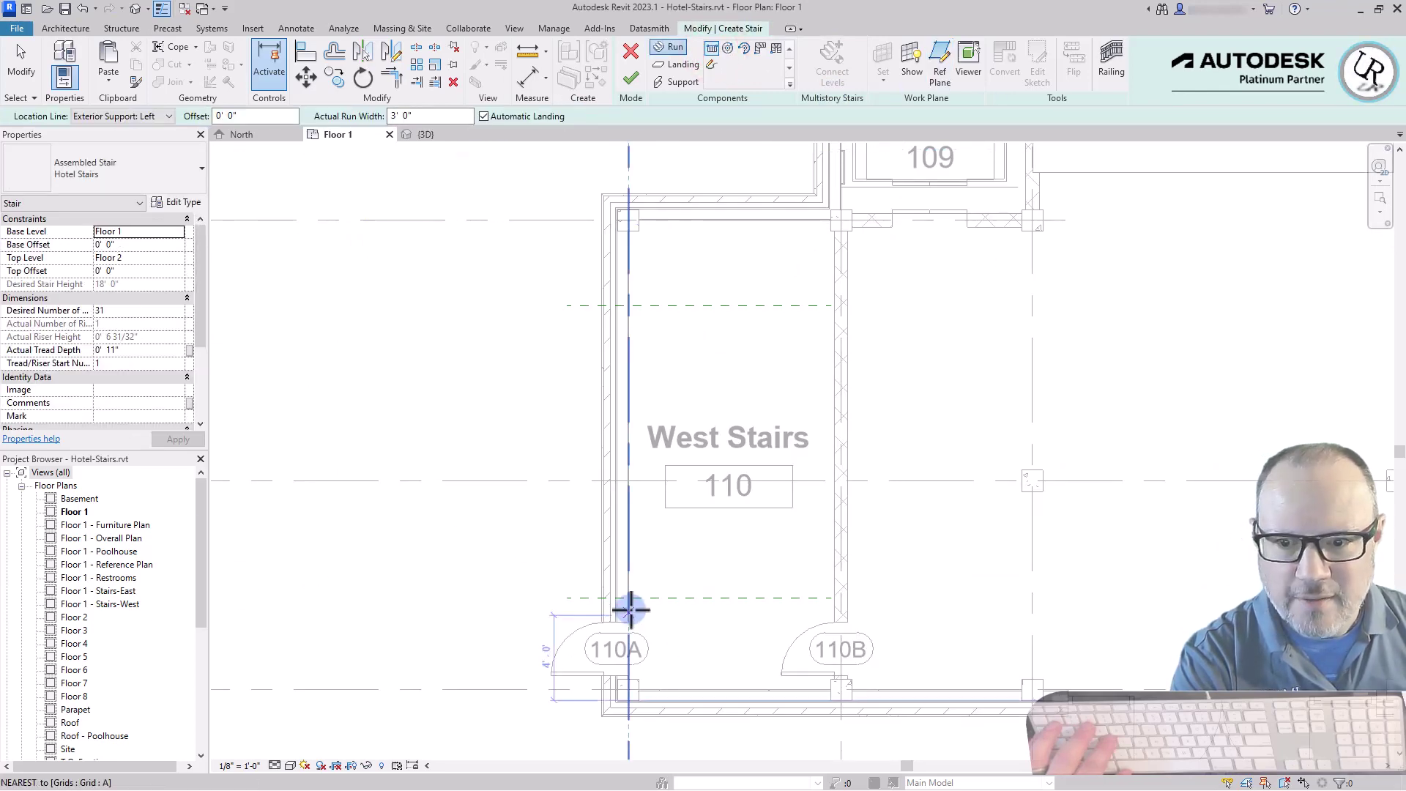
scroll(641, 606, "up", 3)
scroll(641, 606, "up", 2)
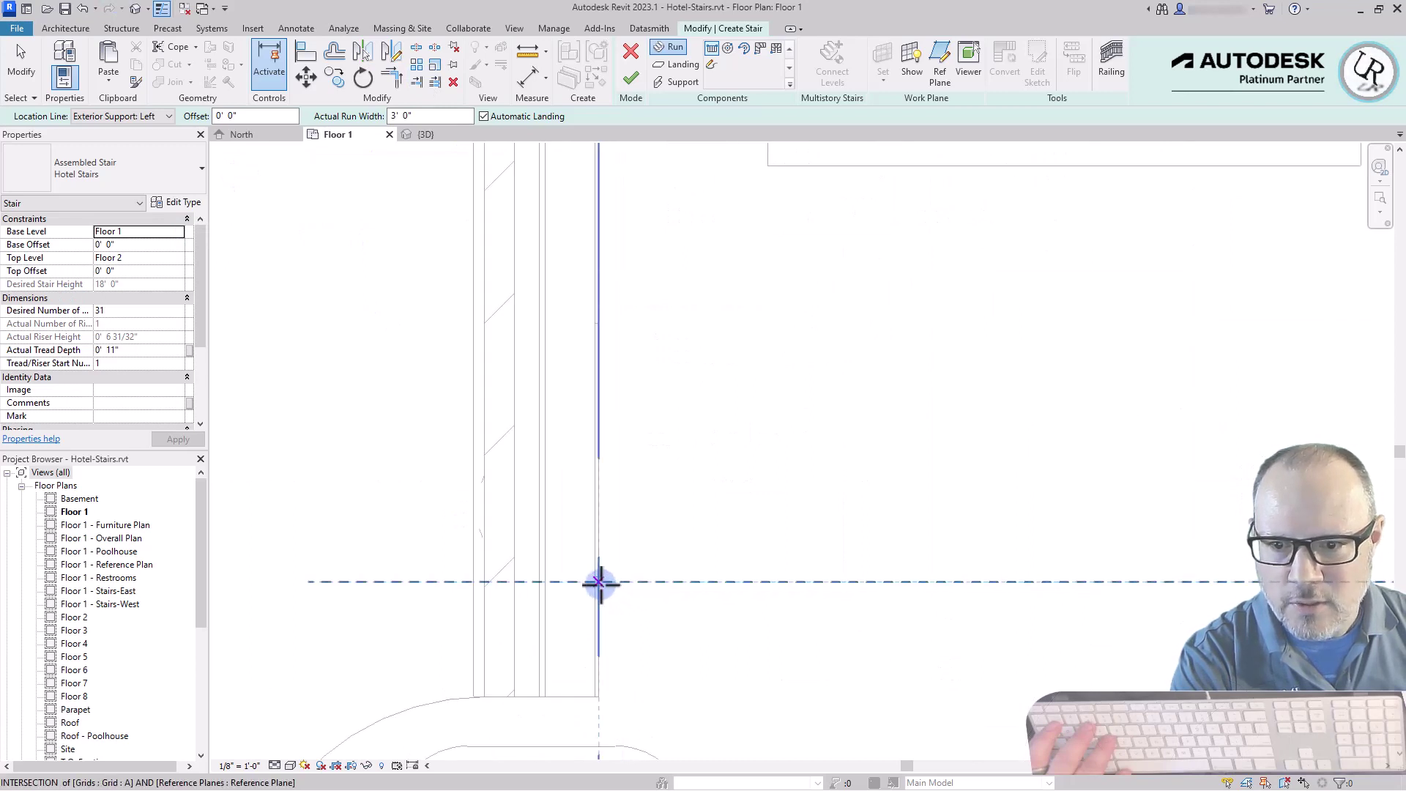
left_click(600, 584)
scroll(649, 699, "down", 3)
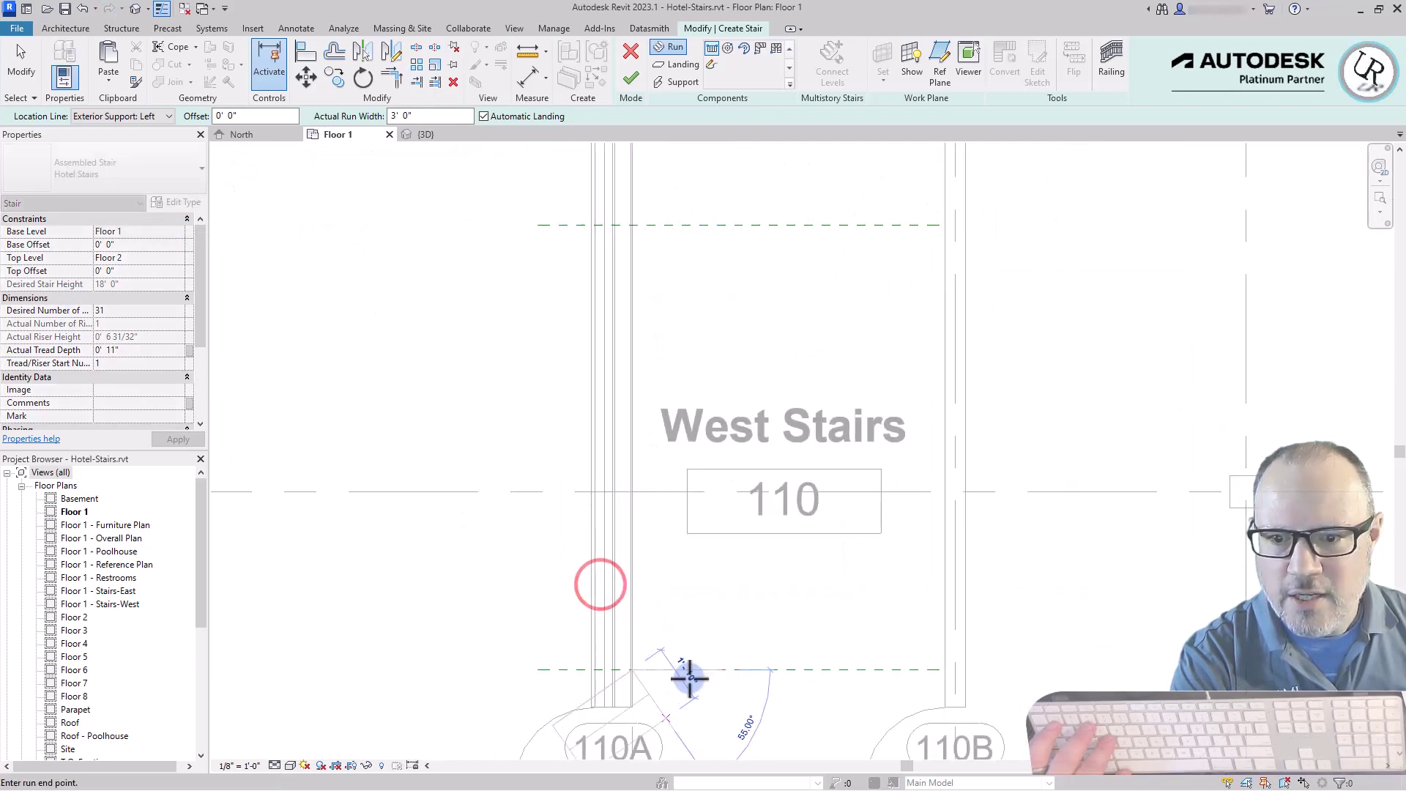
left_click(631, 225)
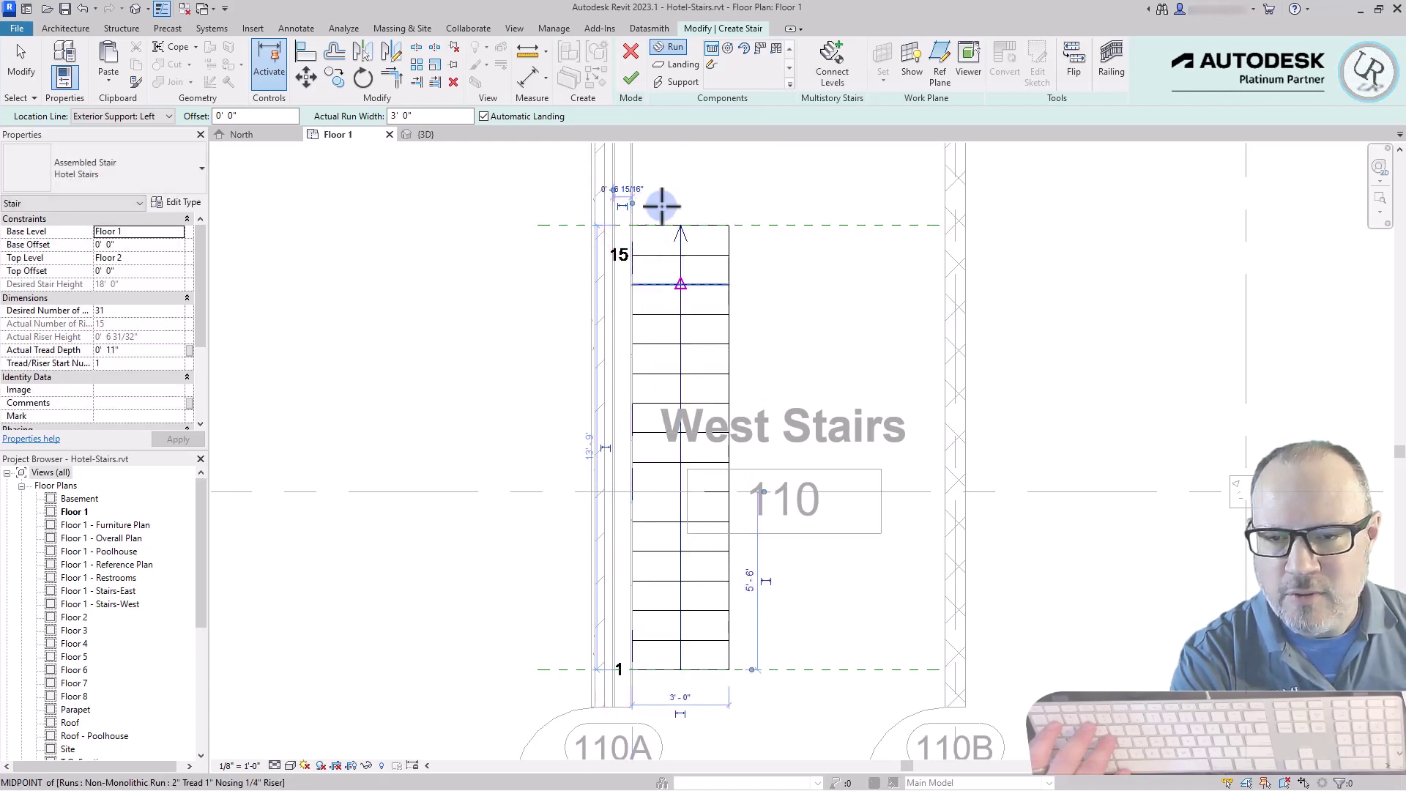
Draw the return run along the inner masonry wall from the far reference plane to door 110B, using all remaining risers, and finish the stair.
scroll(584, 397, "down", 2)
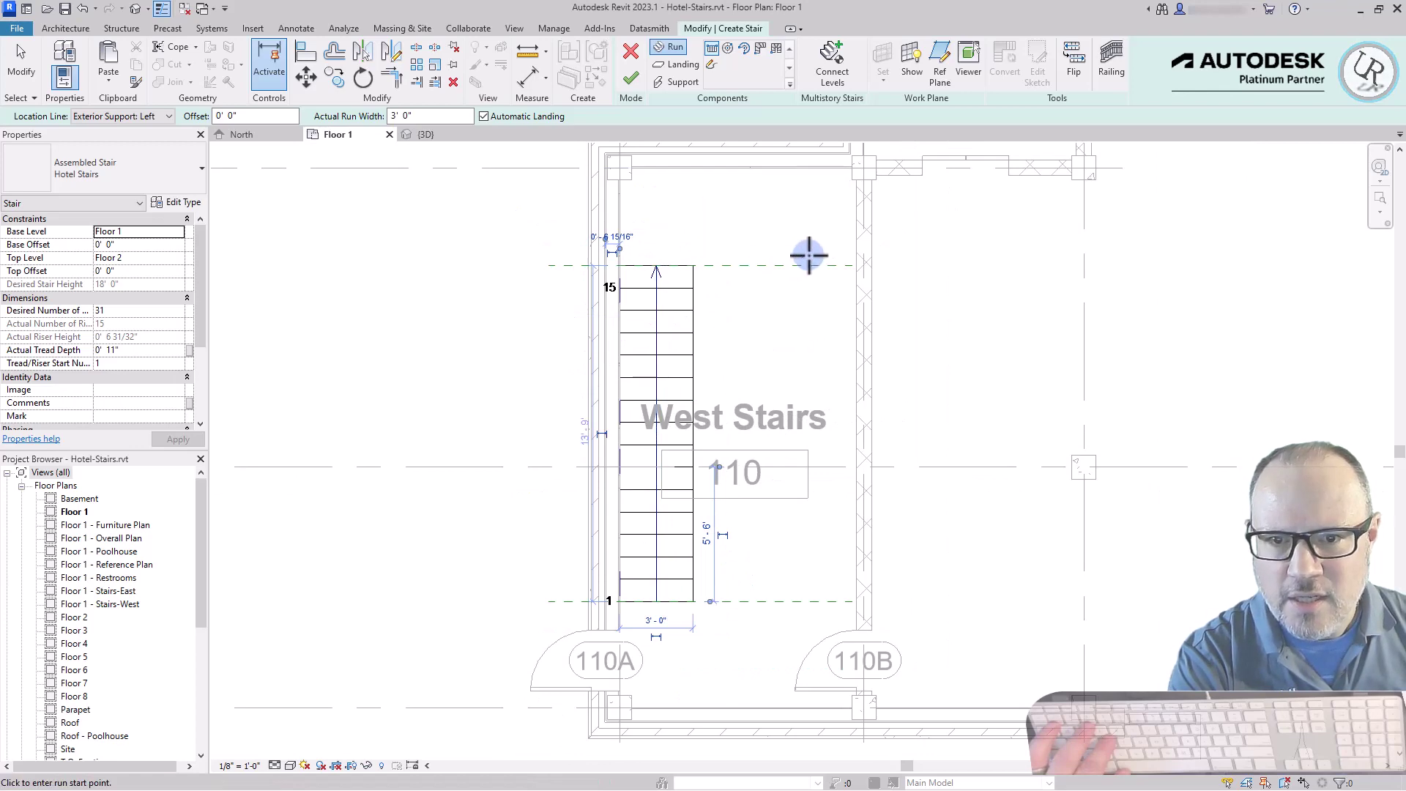
scroll(881, 251, "up", 2)
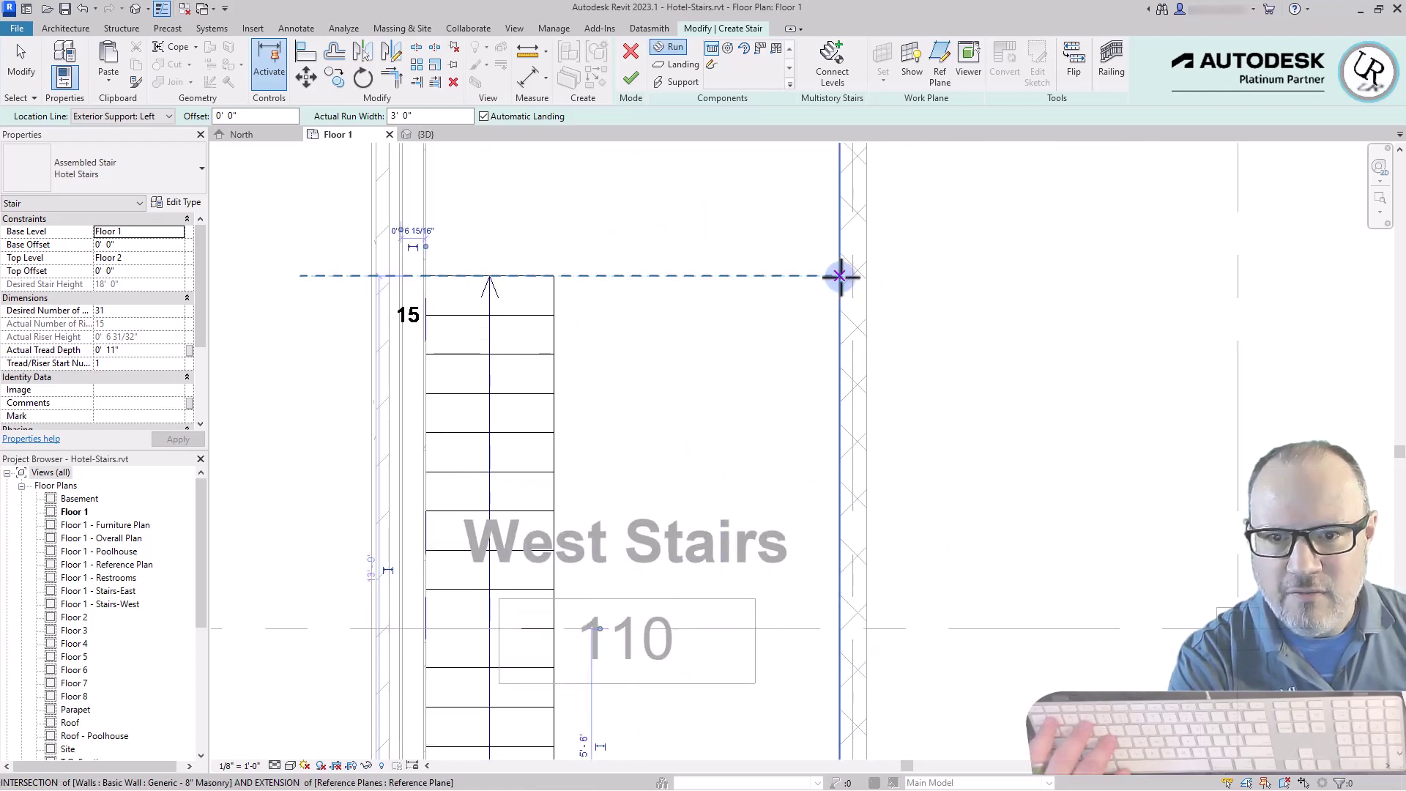
left_click(839, 276)
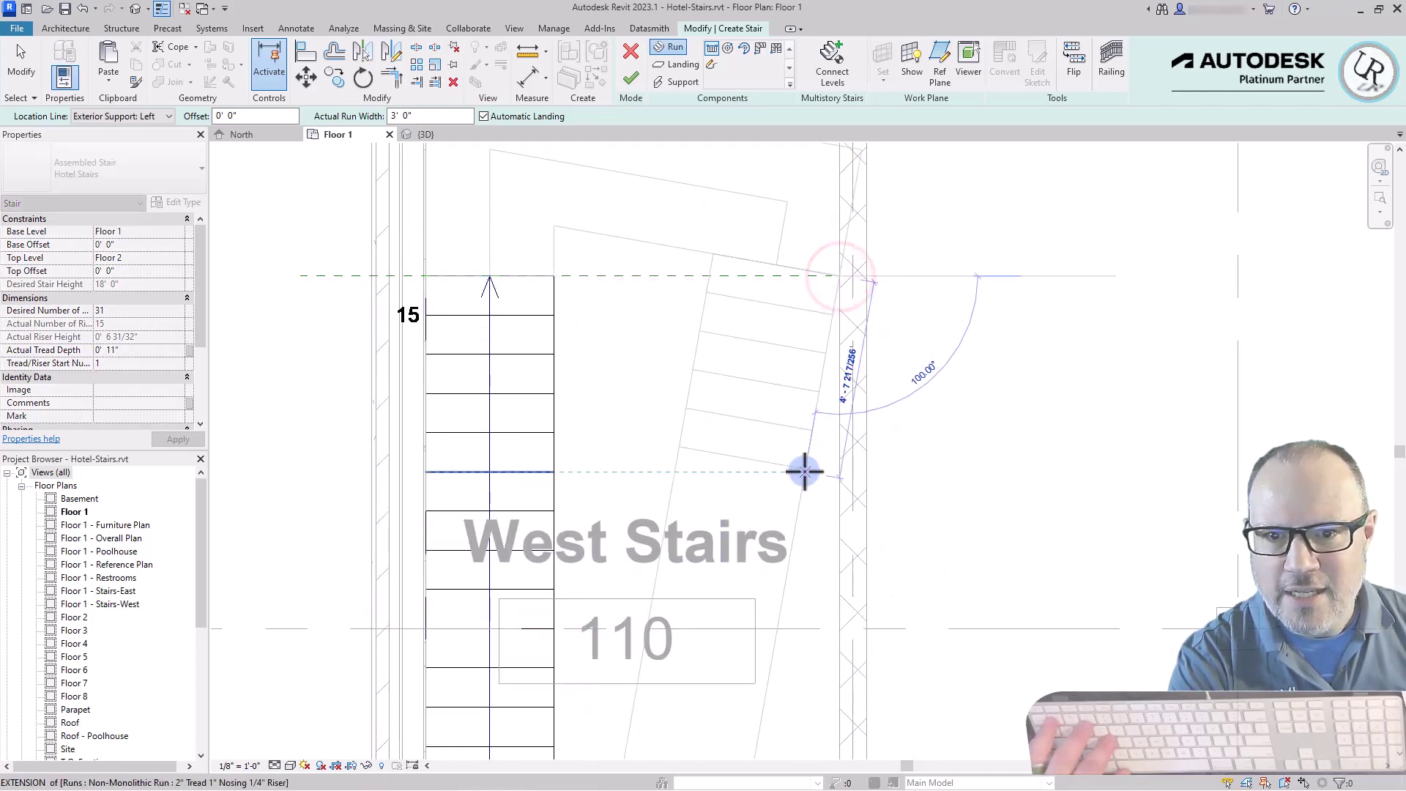
scroll(807, 500, "down", 1)
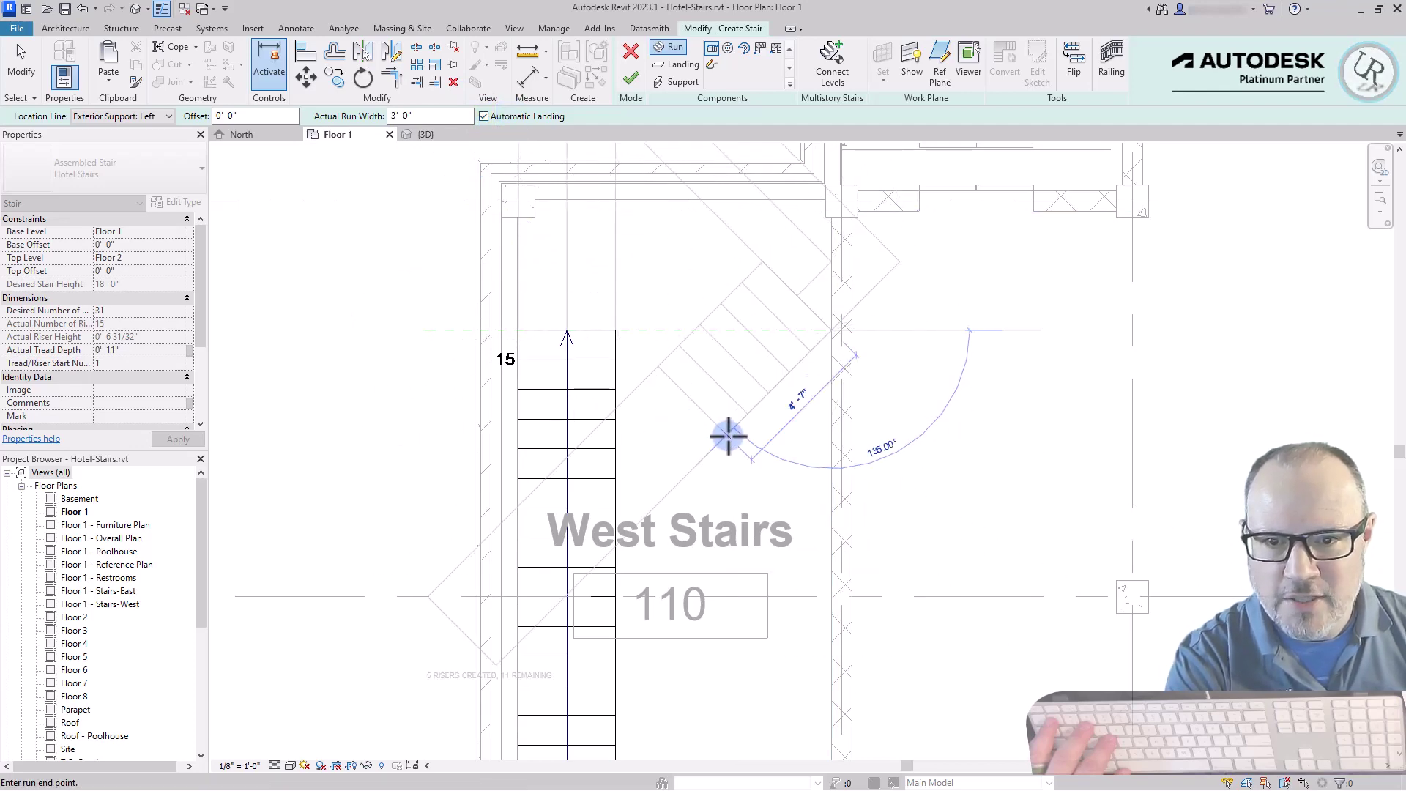
scroll(744, 303, "down", 3)
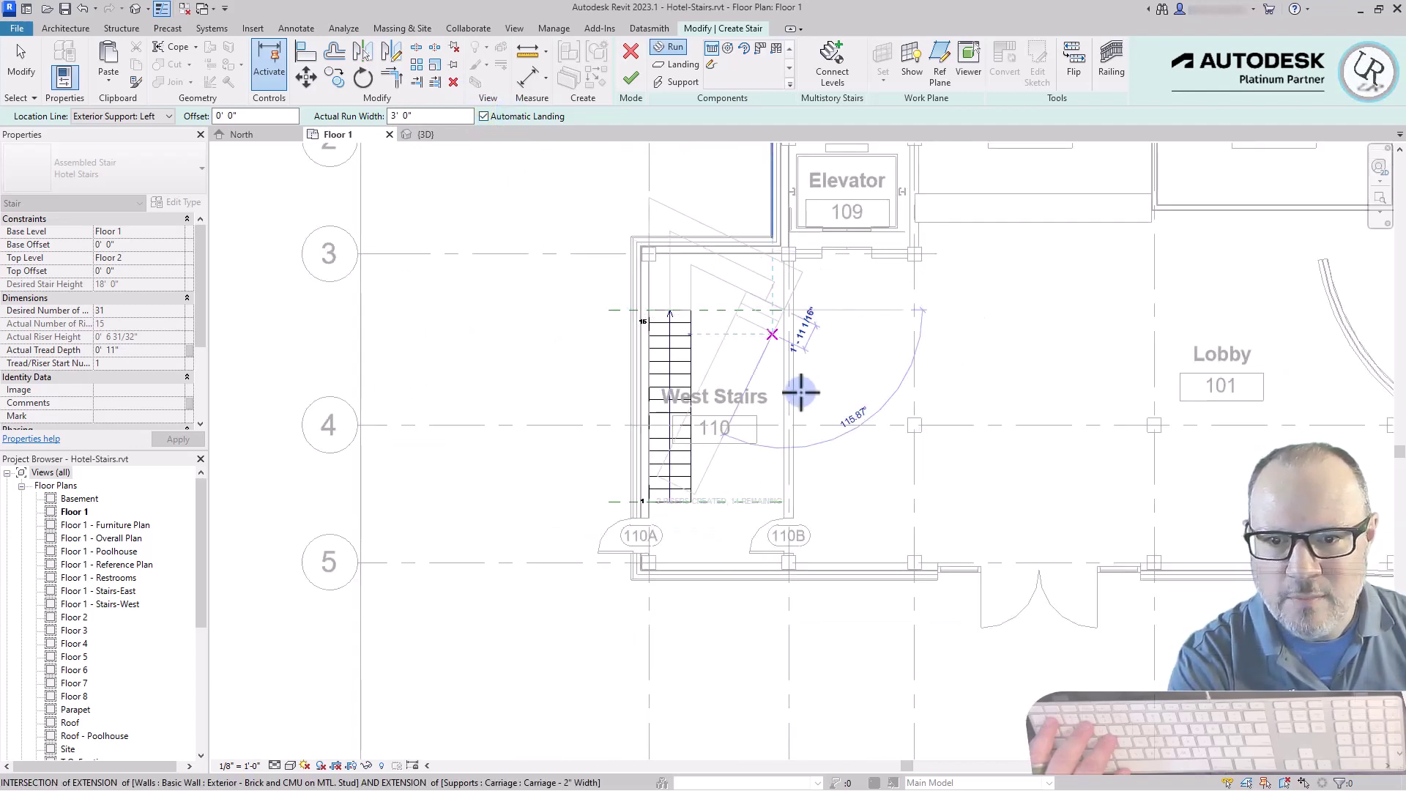
scroll(785, 466, "up", 3)
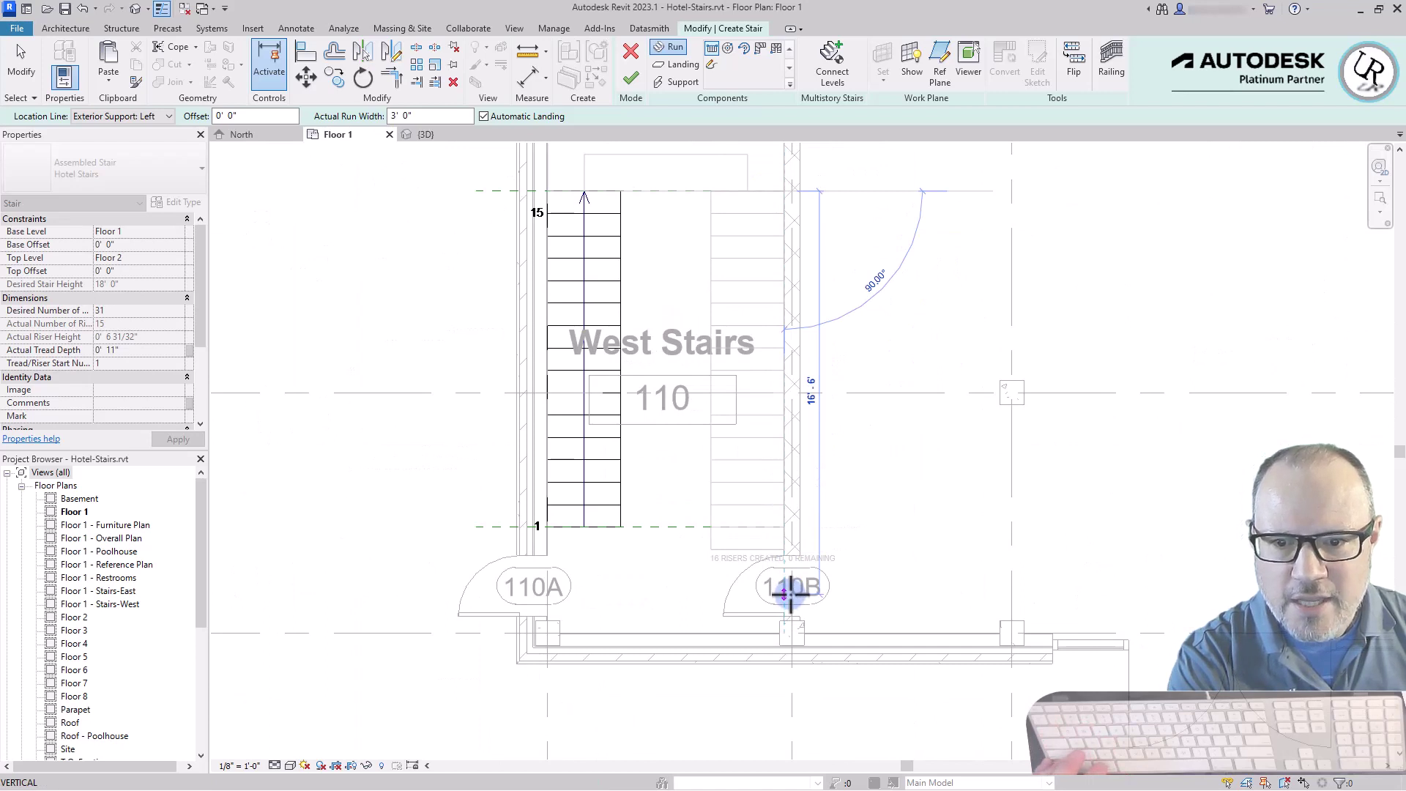
scroll(783, 595, "up", 2)
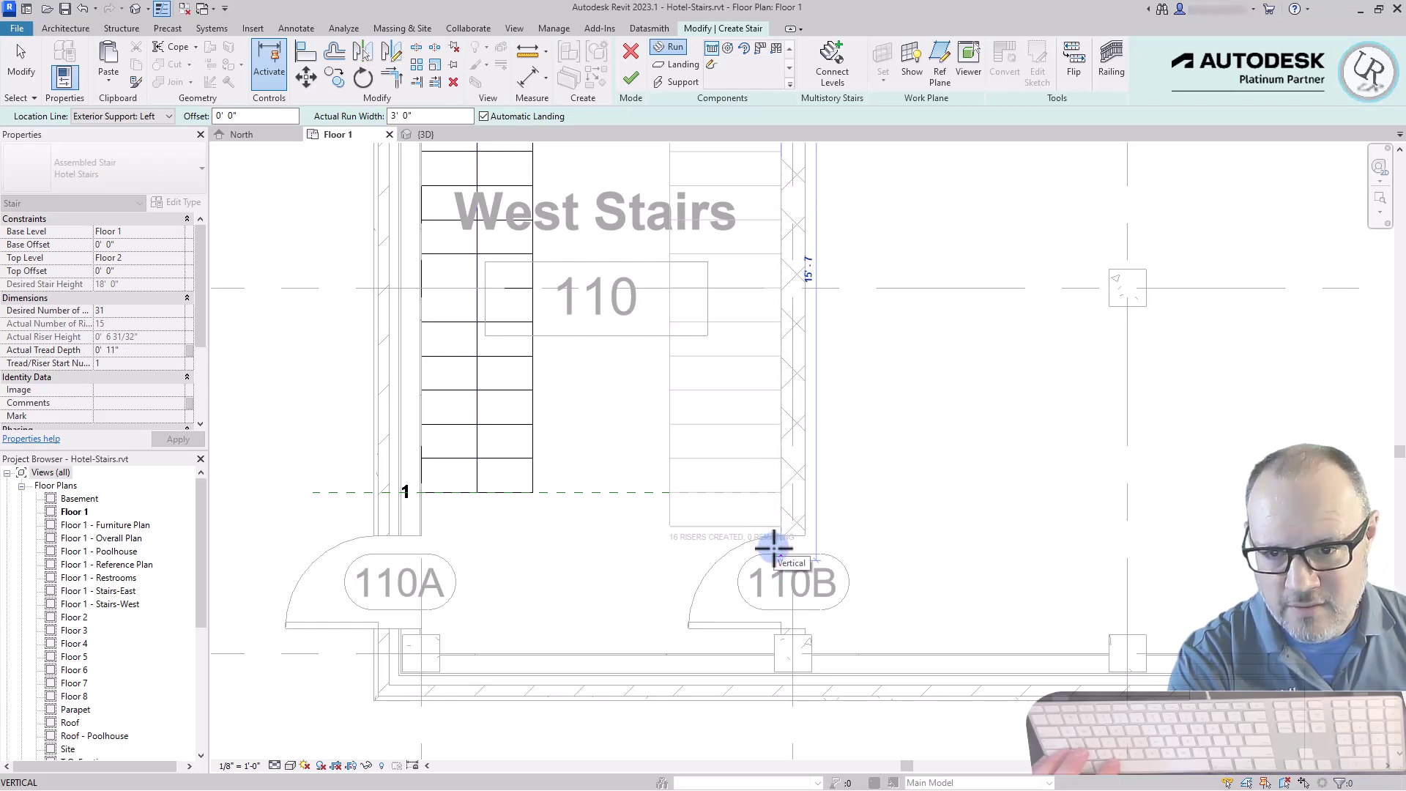
left_click(774, 548)
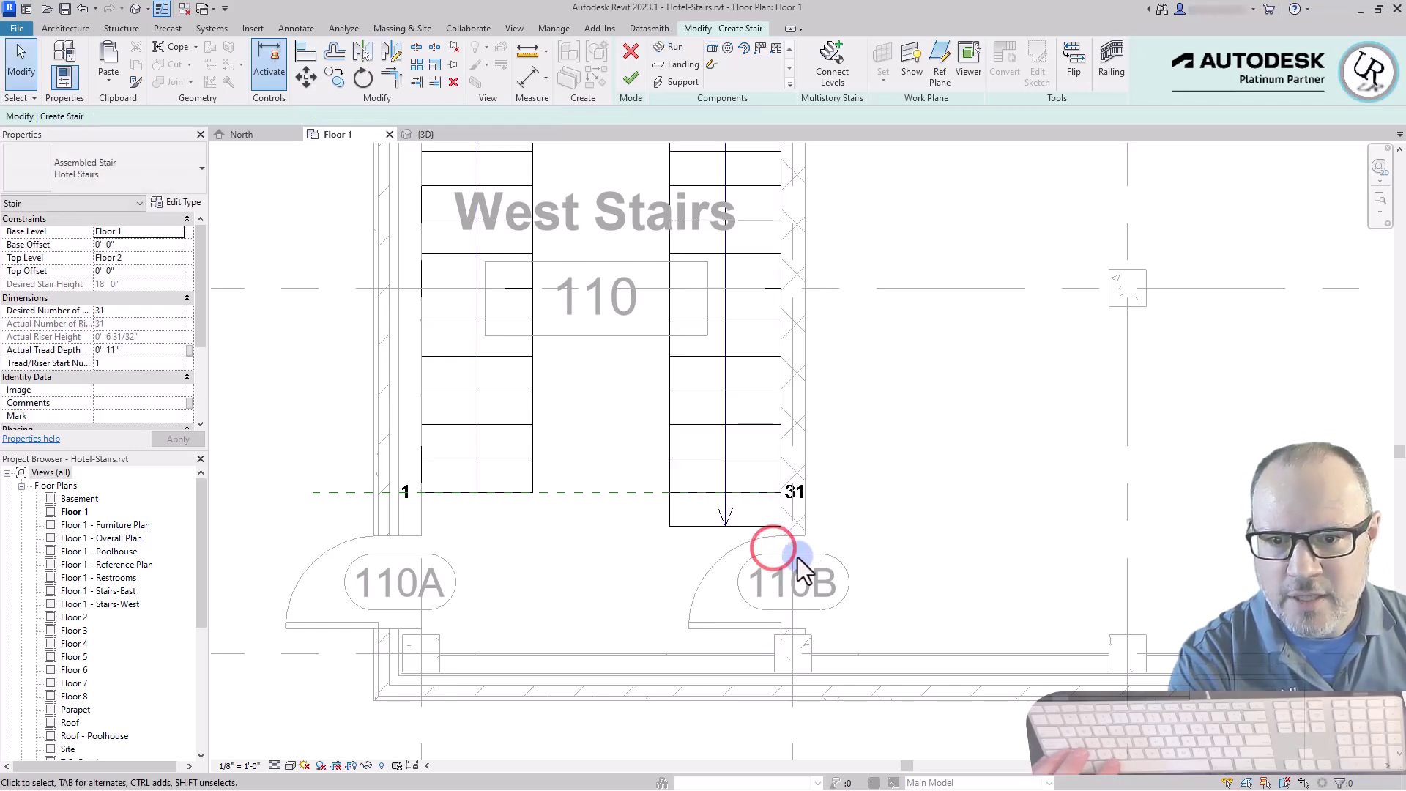
scroll(784, 570, "down", 3)
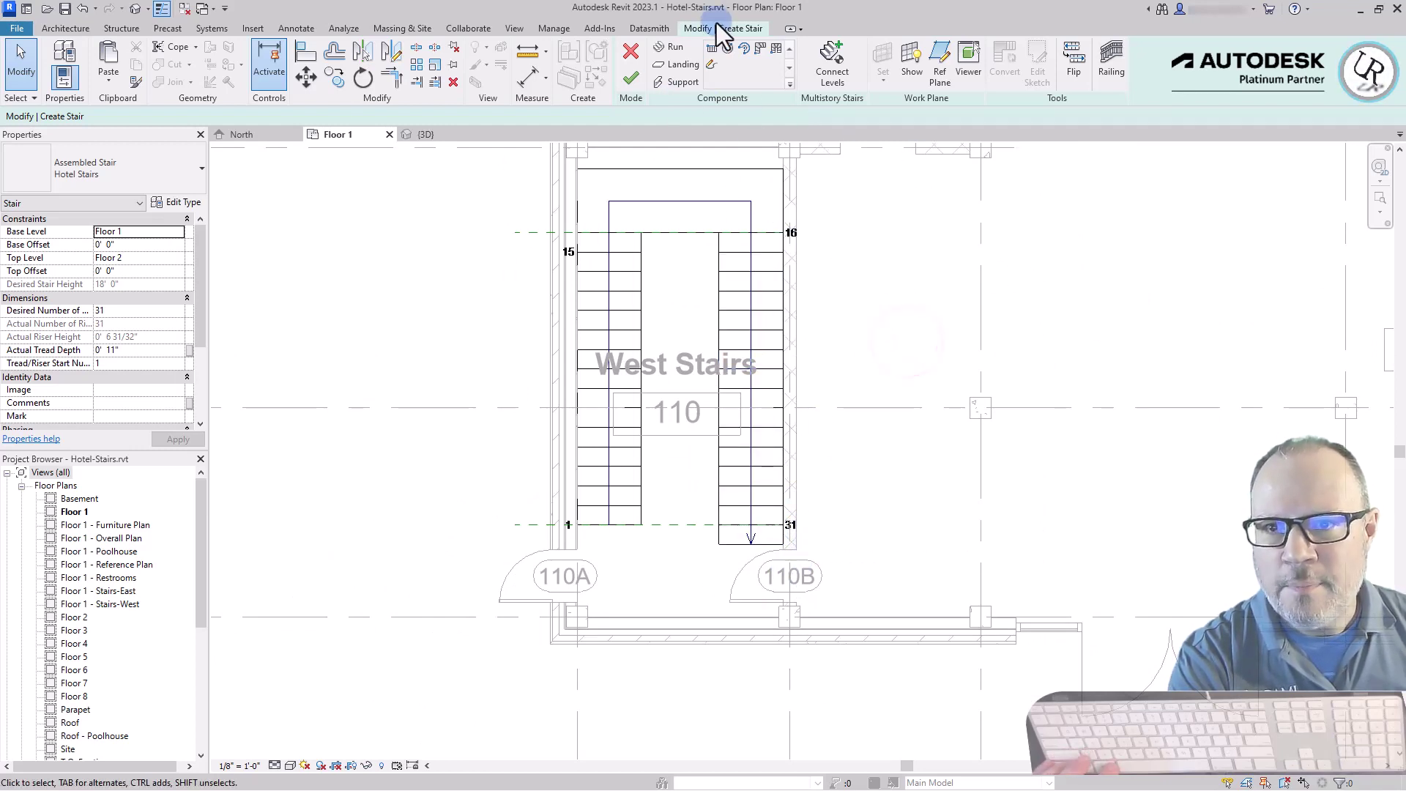
left_click(629, 84)
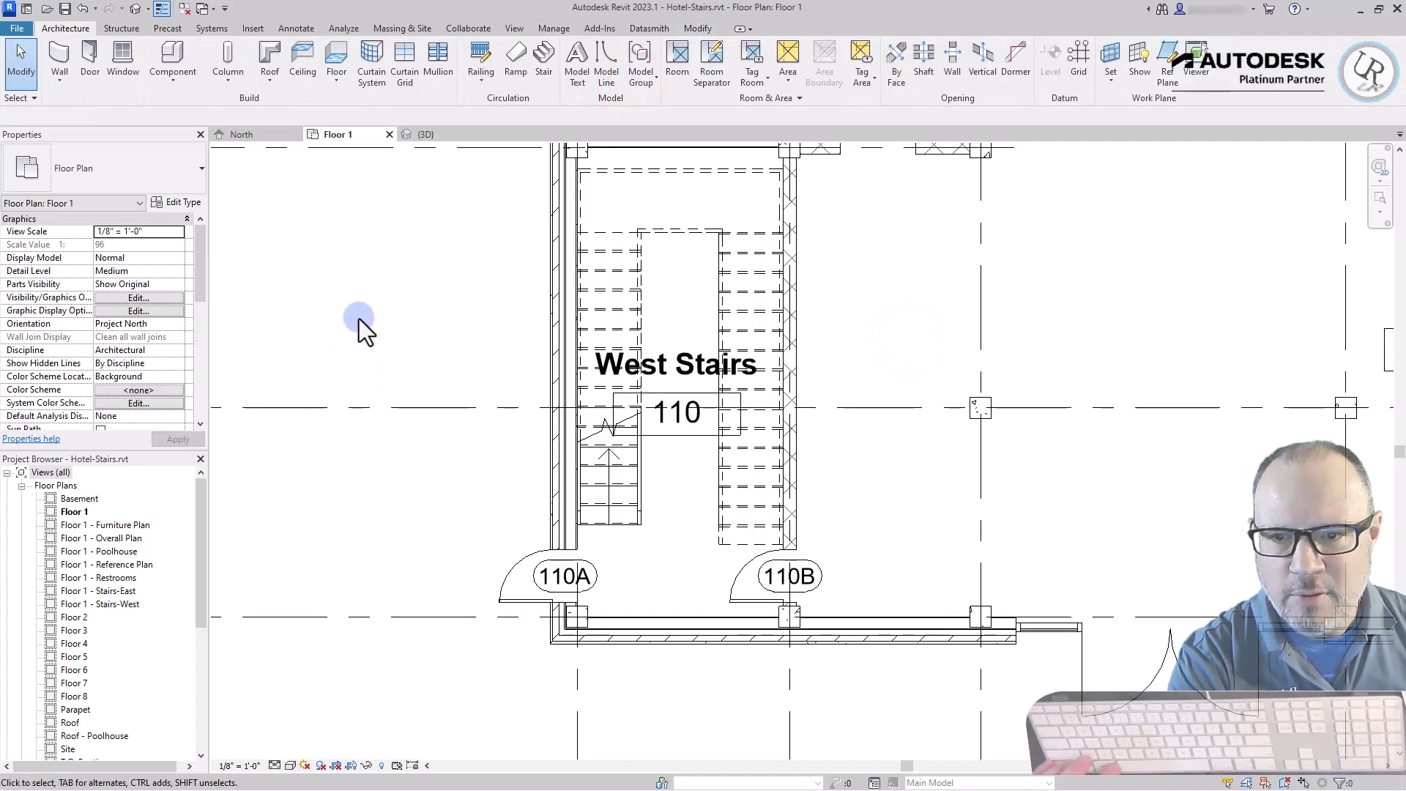
Examine how the West Stairs' direction arrow, railings, cut line and dashed upper treads are represented in the Floor 1 plan.
left_click(392, 274)
scroll(424, 364, "down", 2)
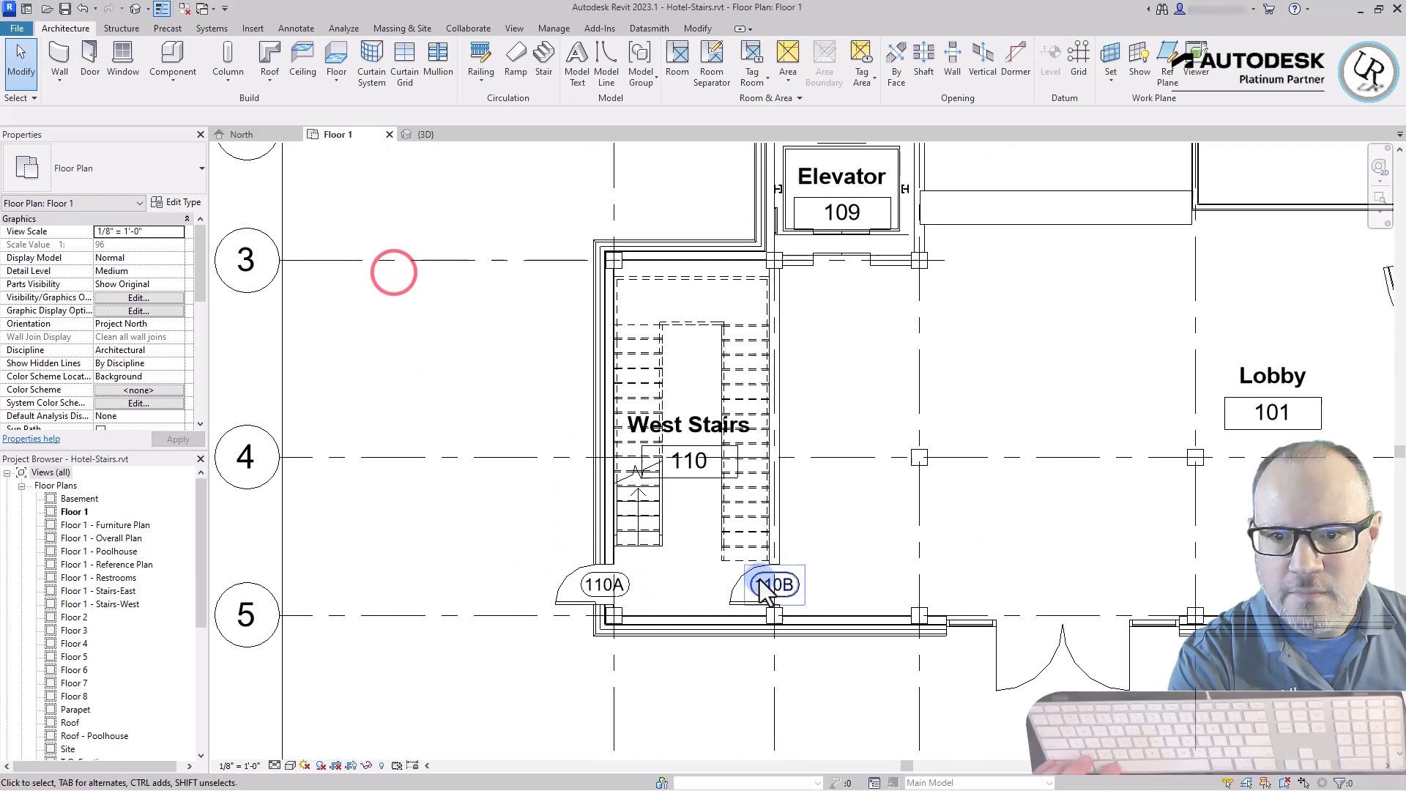
left_click(650, 547)
scroll(826, 343, "up", 2)
left_click(873, 415)
scroll(529, 685, "up", 2)
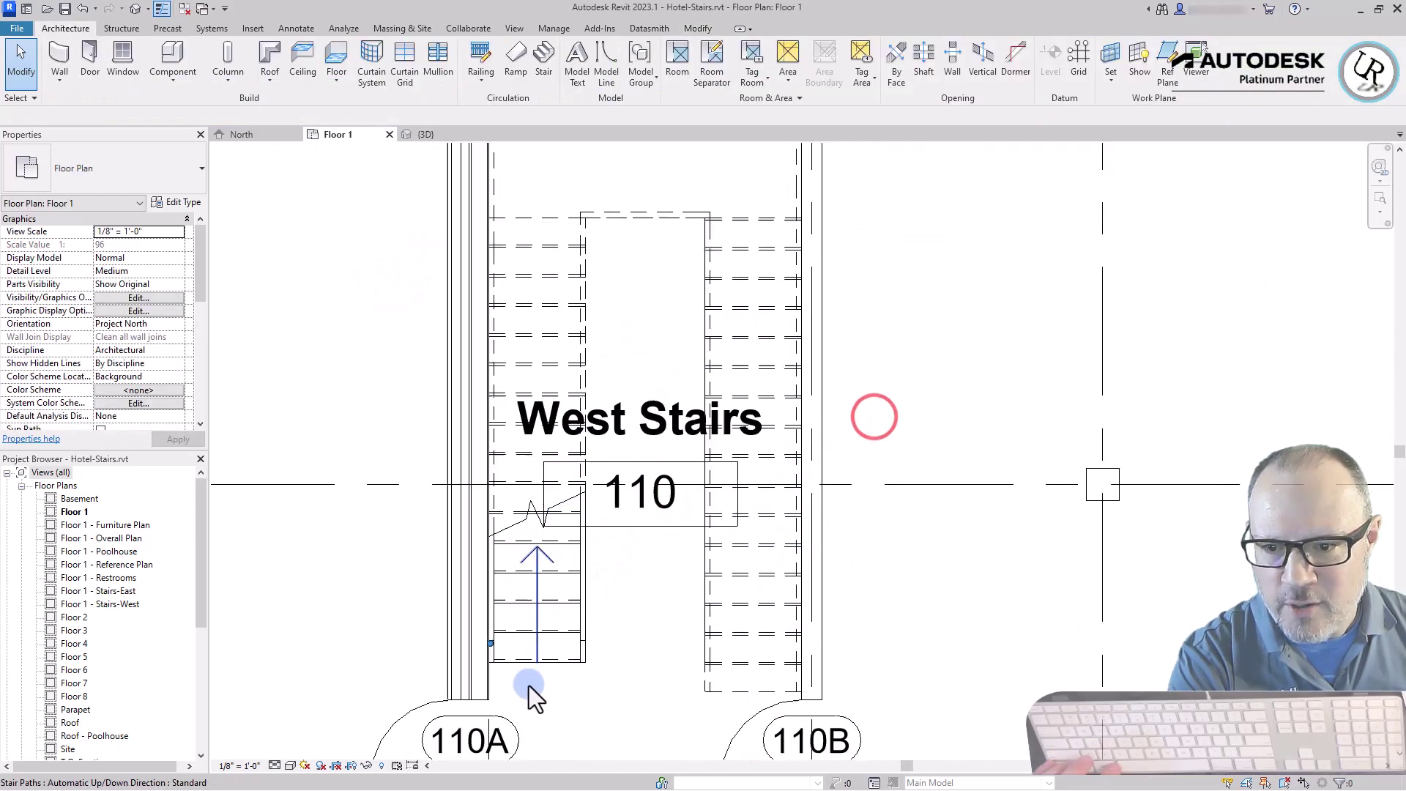
scroll(528, 685, "up", 3)
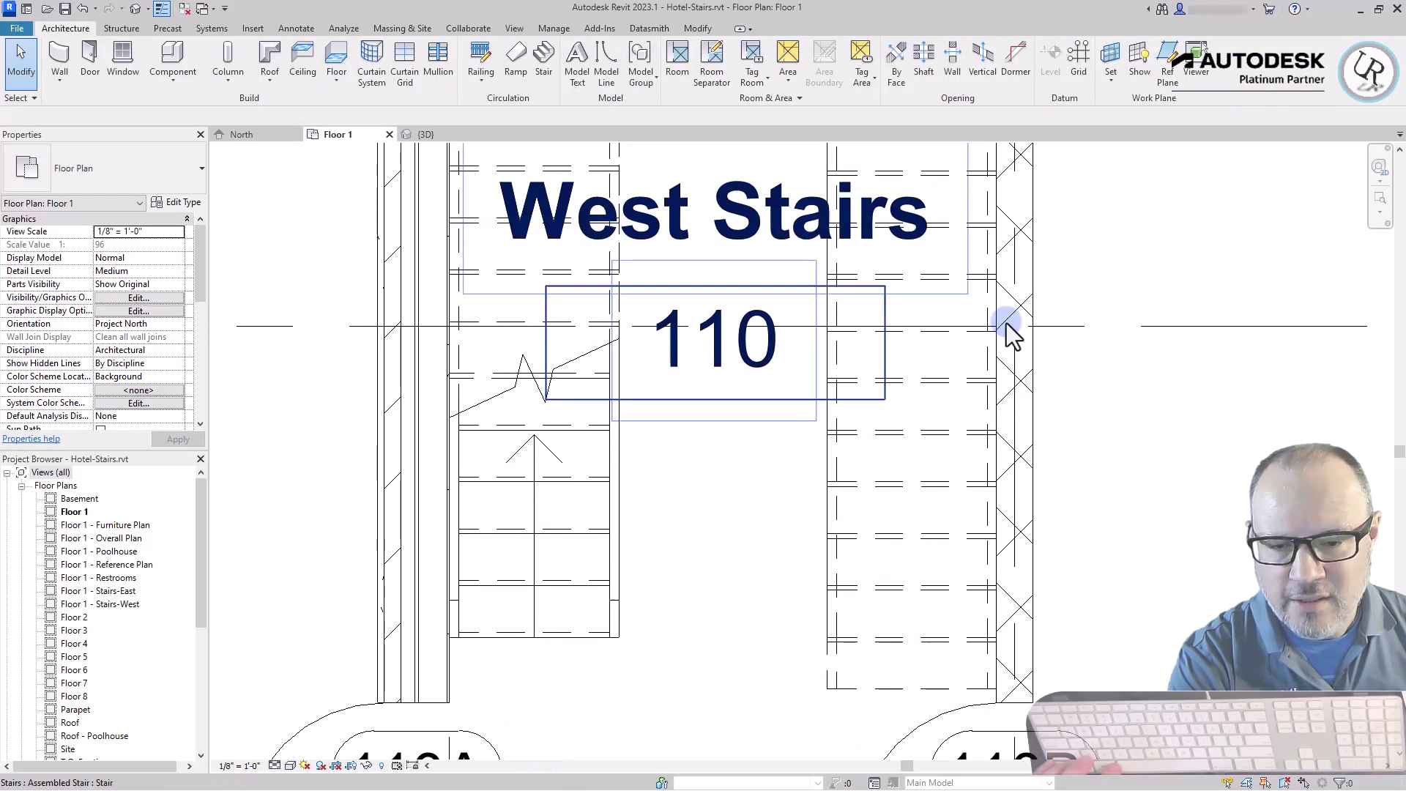
left_click(534, 639)
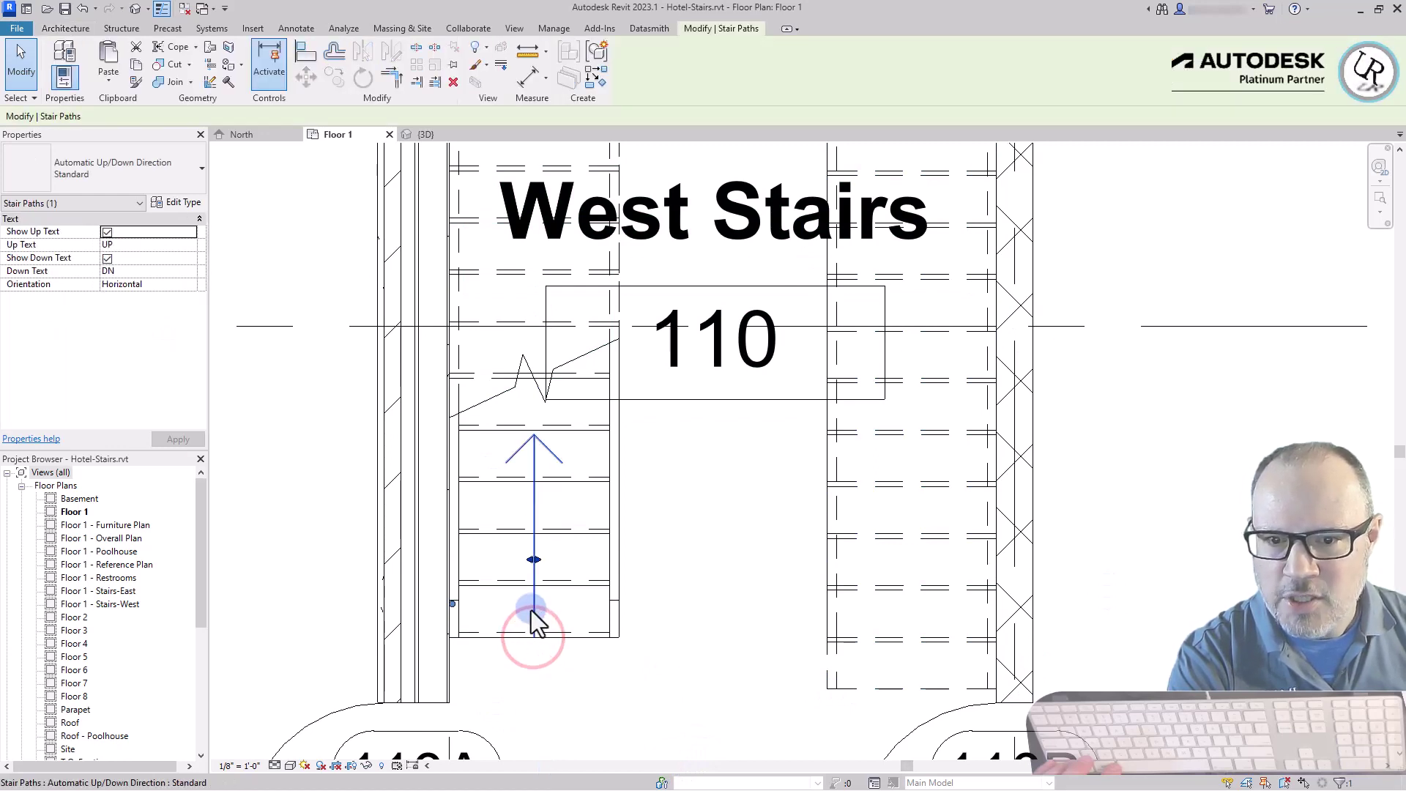
left_click(834, 683)
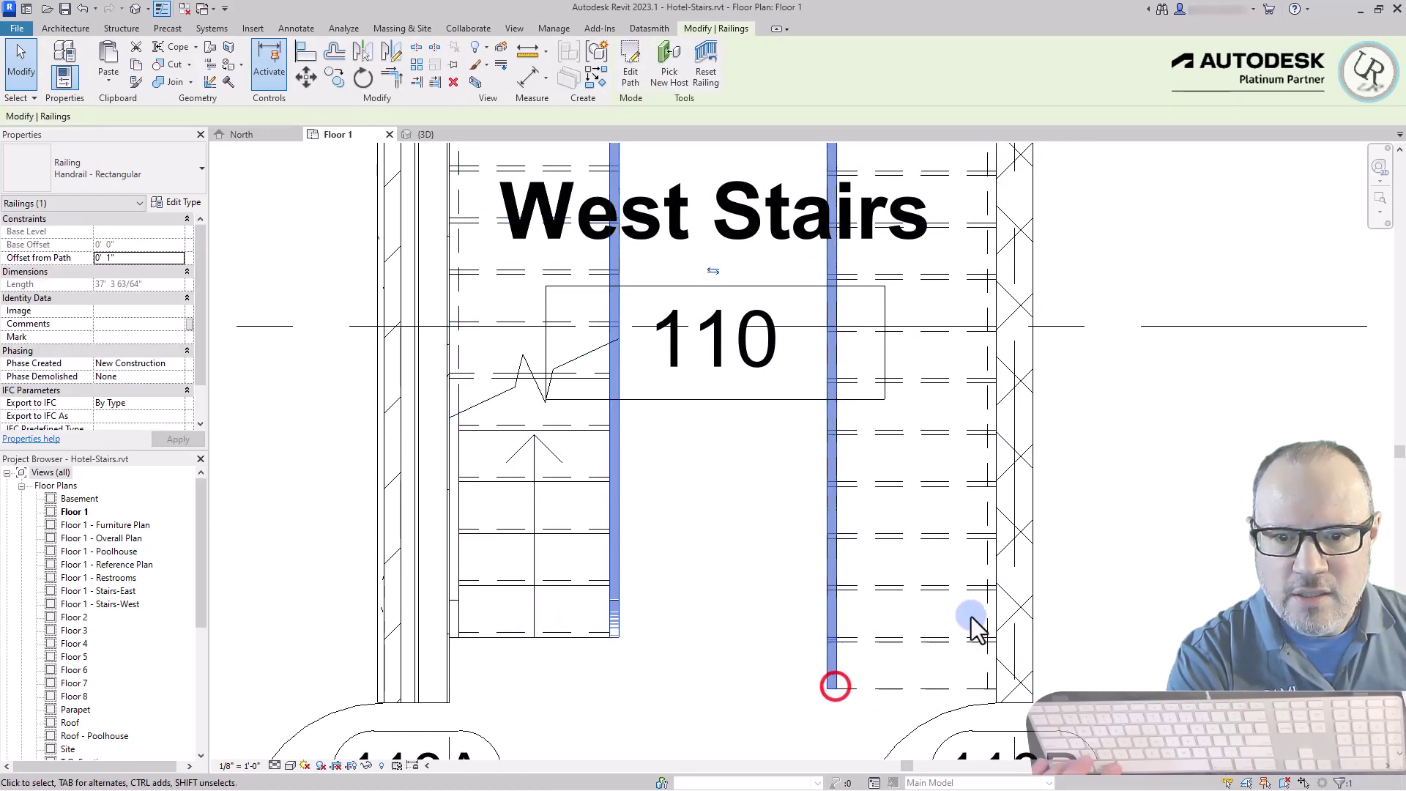
left_click(927, 638)
scroll(732, 610, "down", 2)
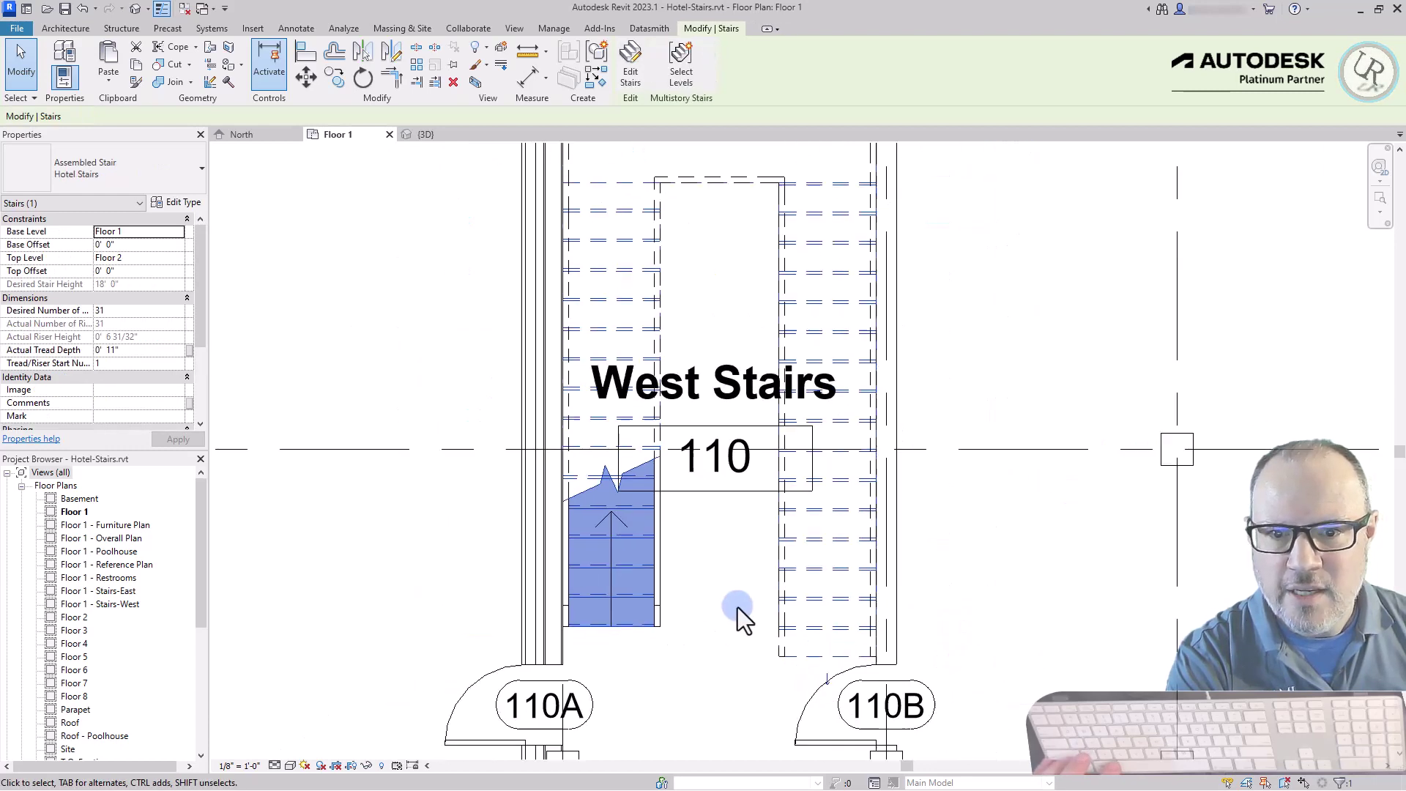
left_click(437, 362)
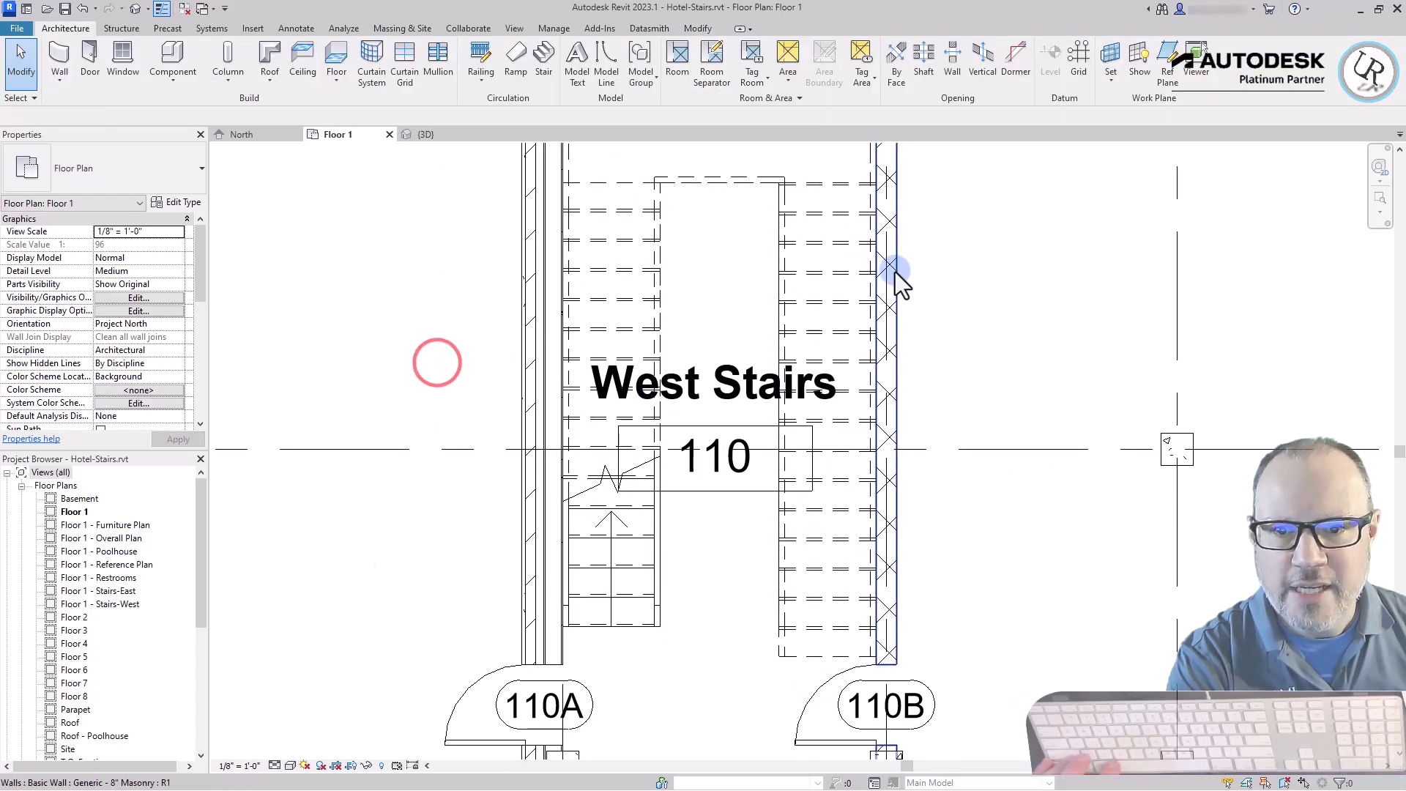
scroll(643, 644, "up", 2)
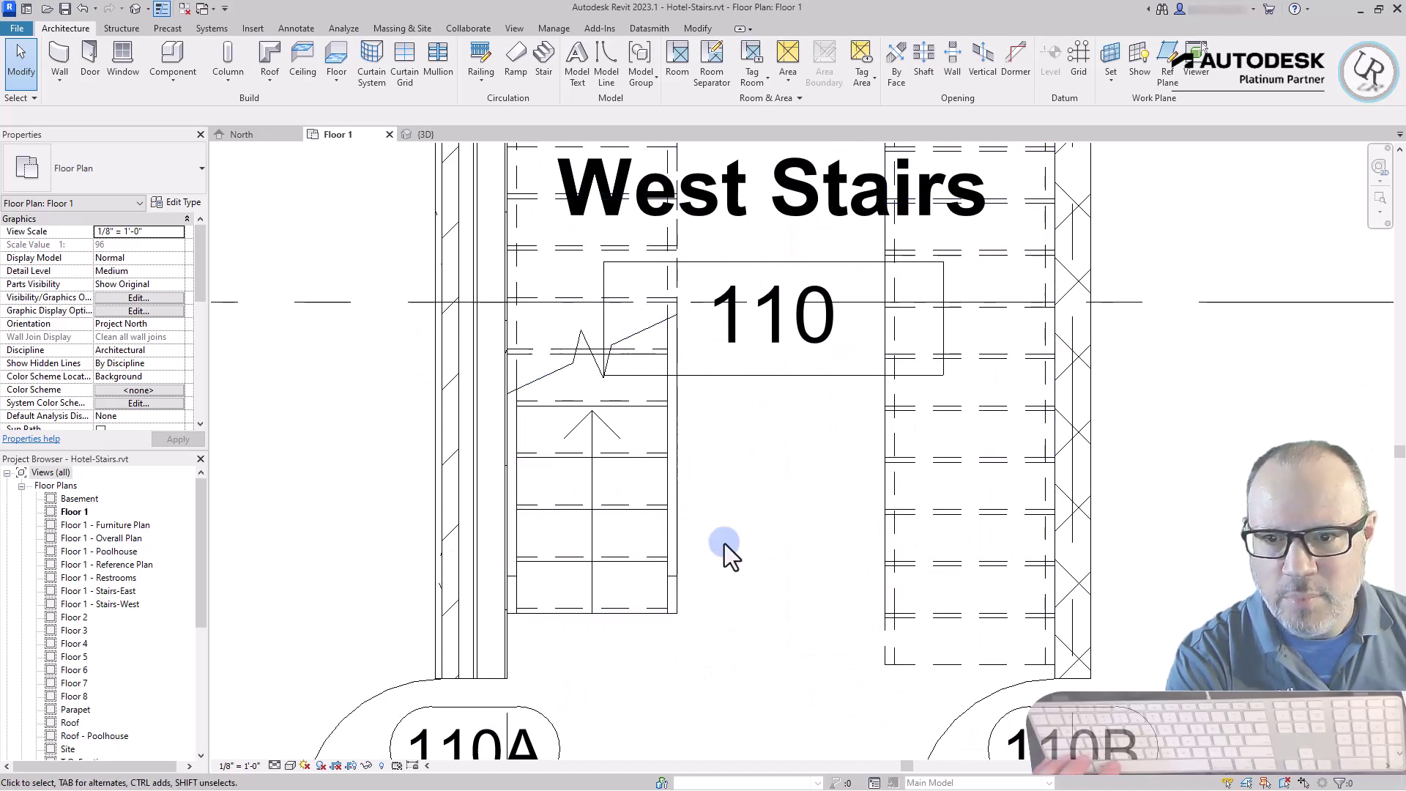
scroll(566, 622, "down", 2)
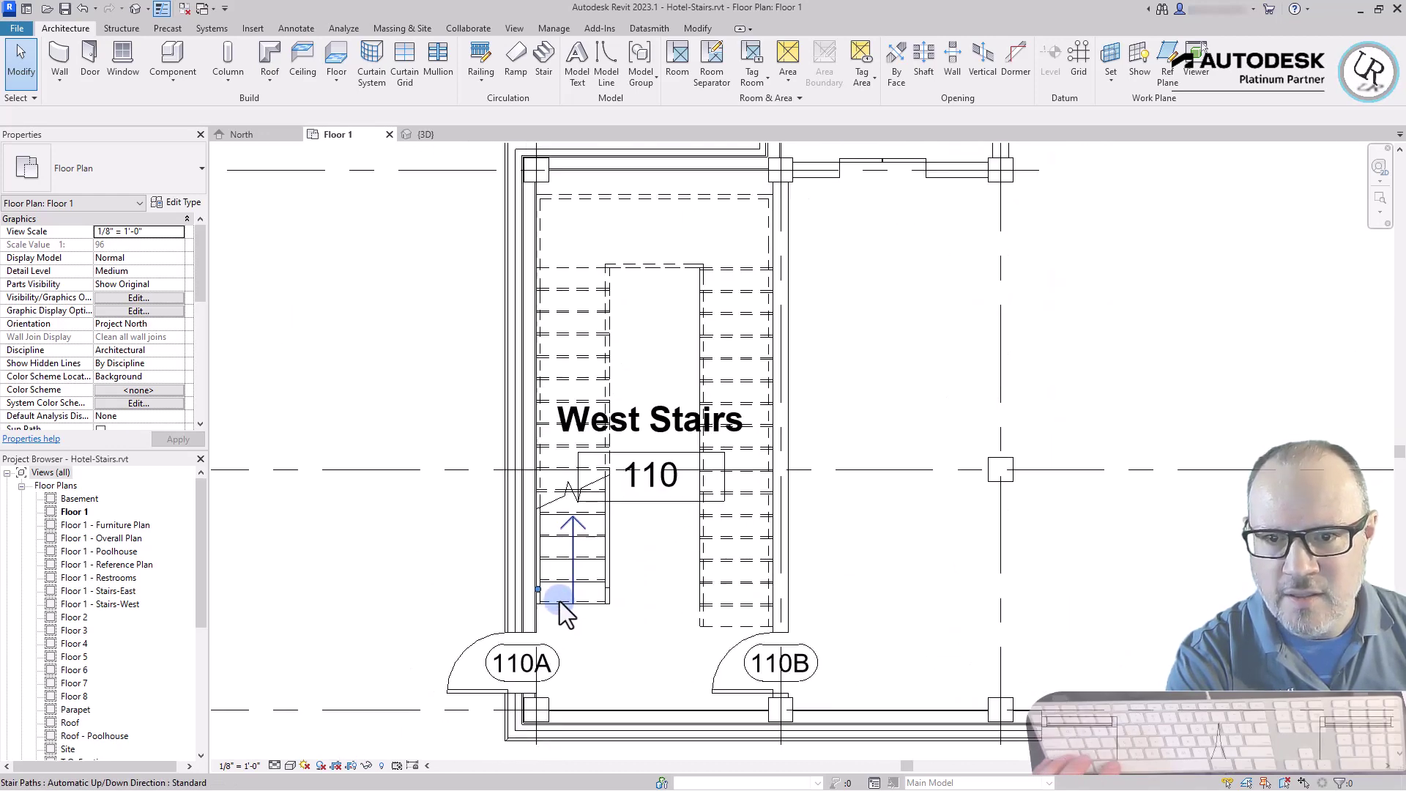
left_click(391, 330)
Open the Floor 2 plan and inspect the stair's display in West Stairs room 210.
double_click(80, 621)
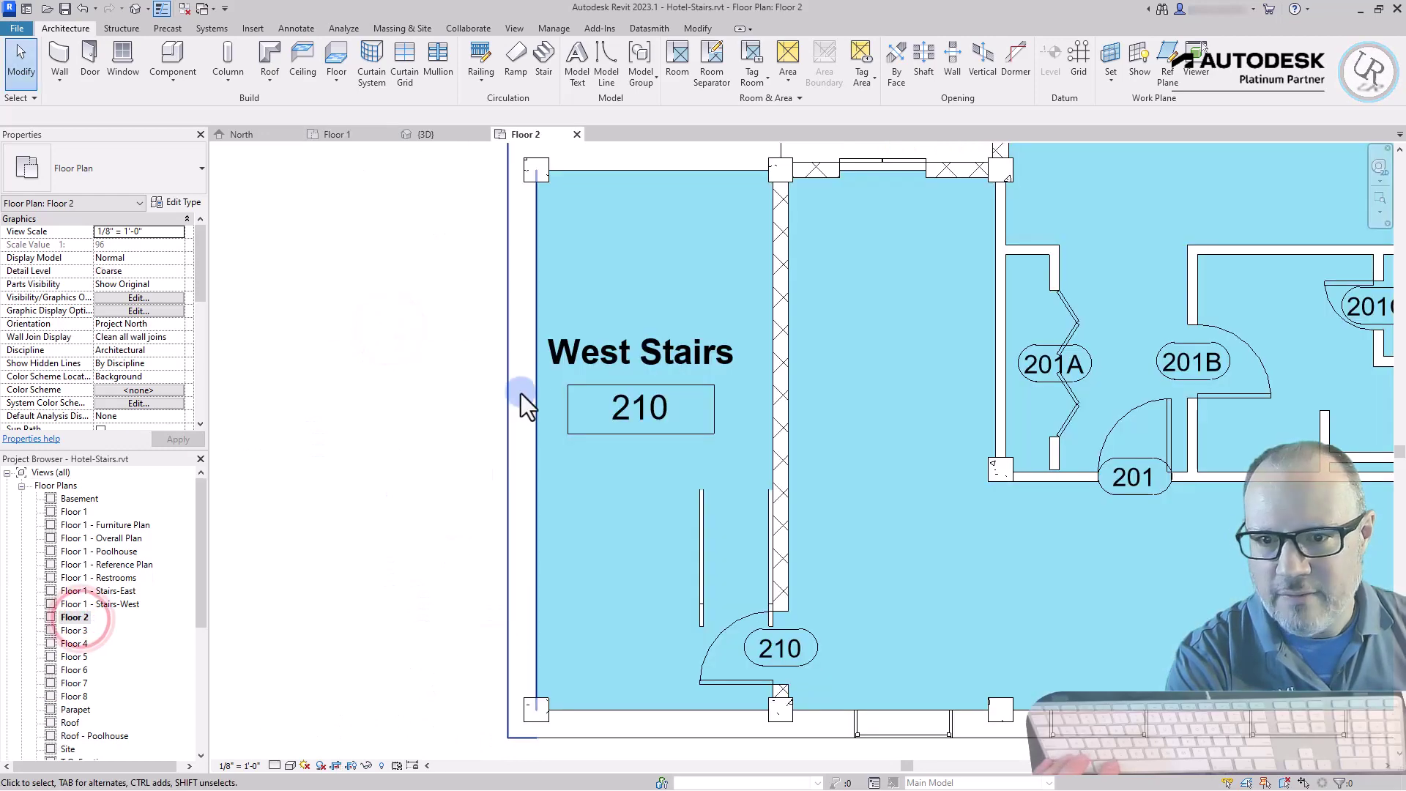
left_click(315, 526)
scroll(459, 440, "down", 2)
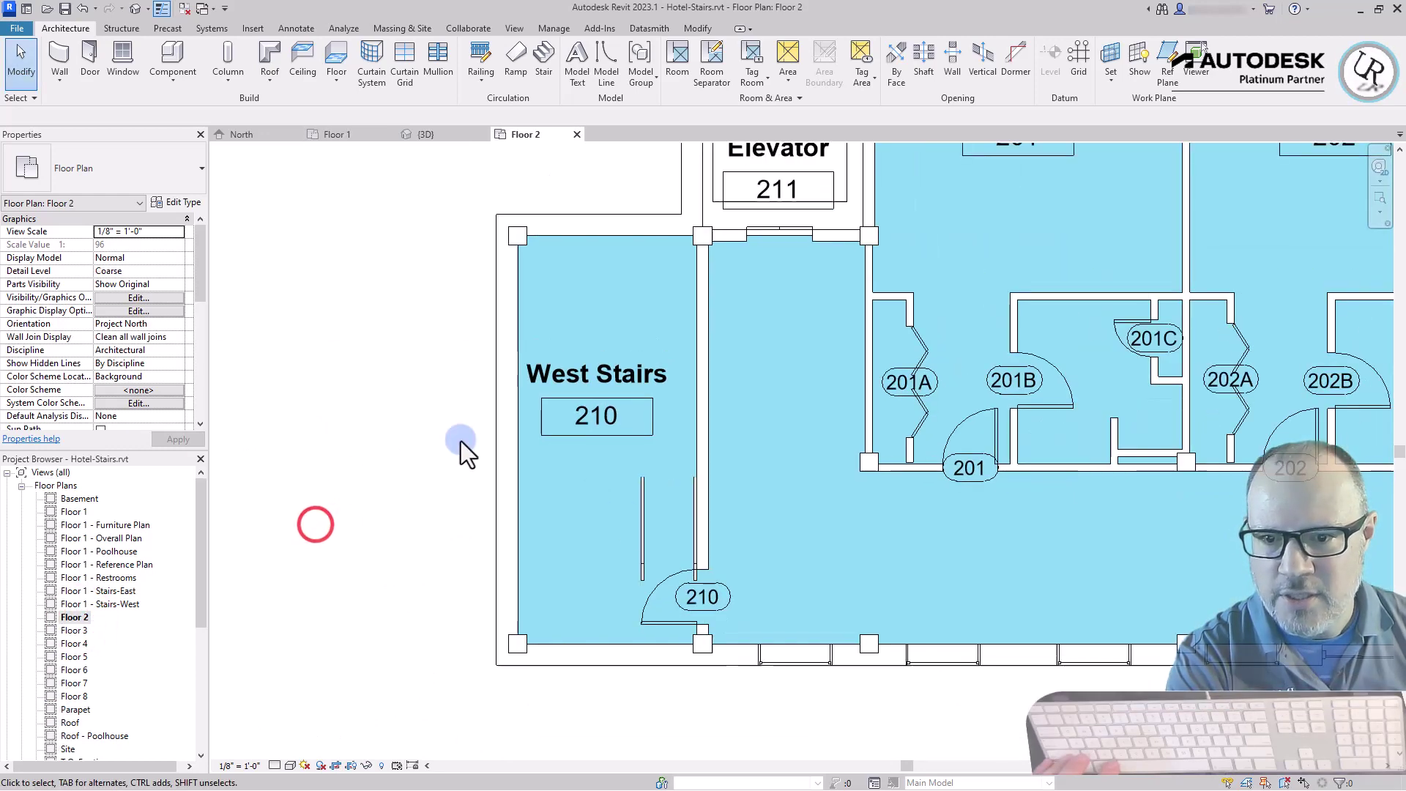
Inspect the railing segments displayed in West Stairs room 210 and try selecting the floor by its surface.
left_click(639, 546)
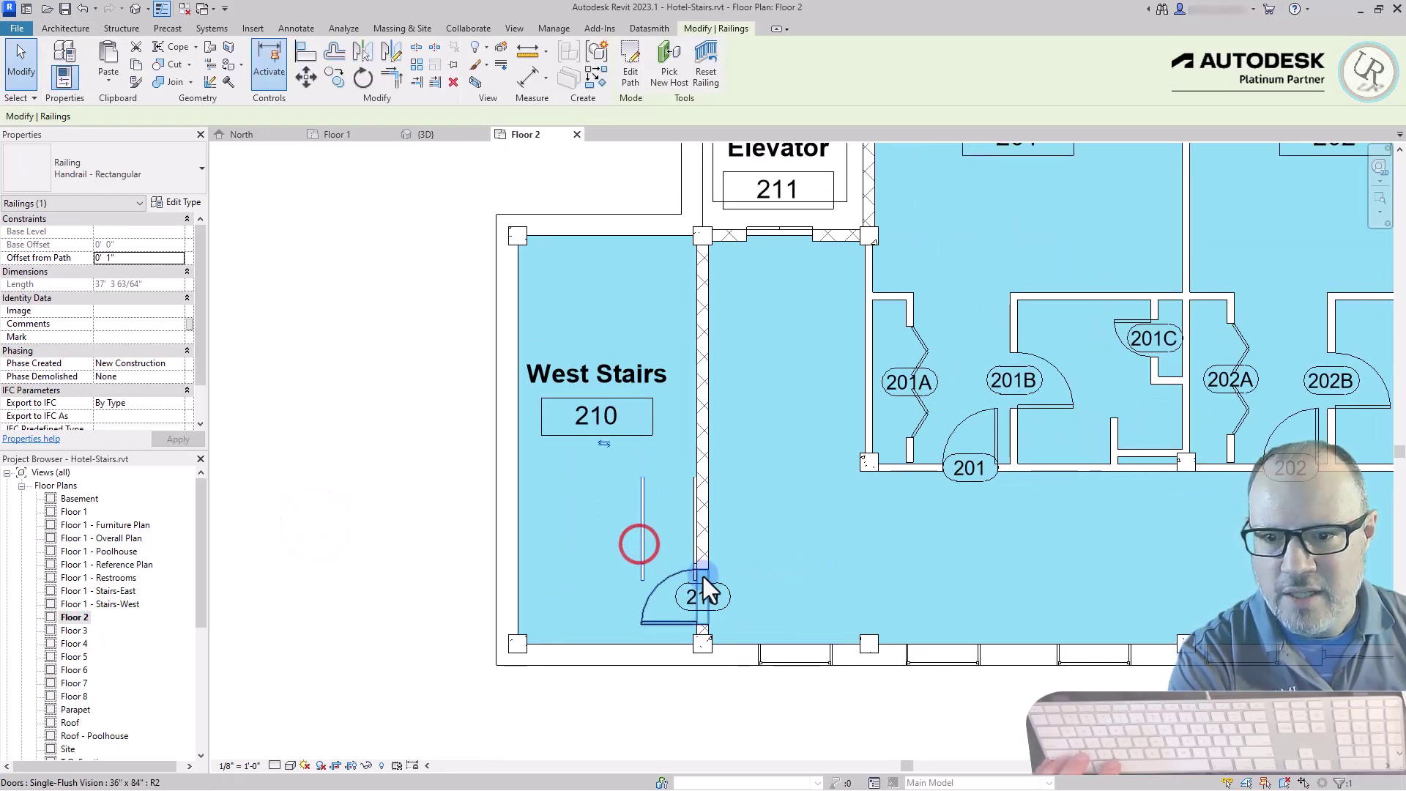
left_click(857, 581)
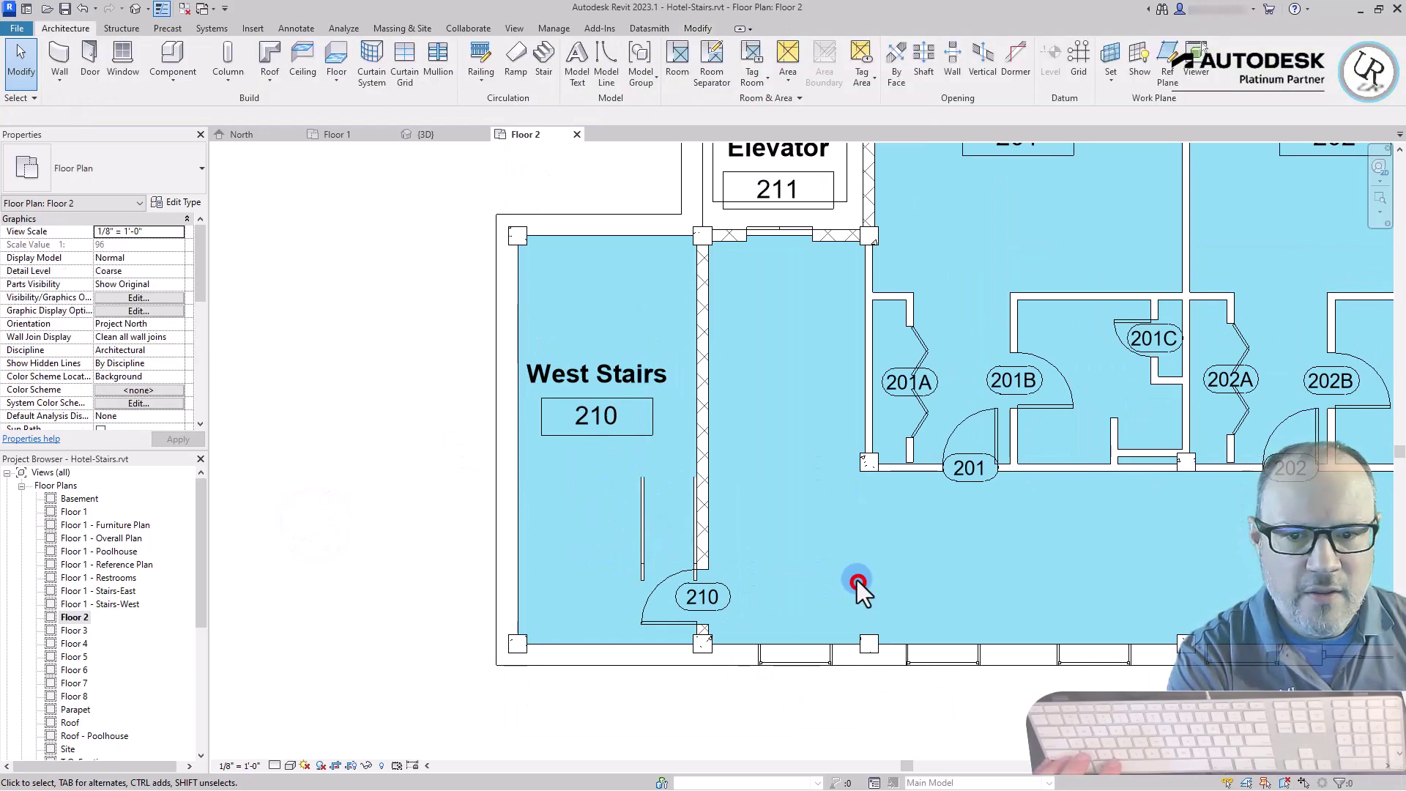
left_click(905, 577)
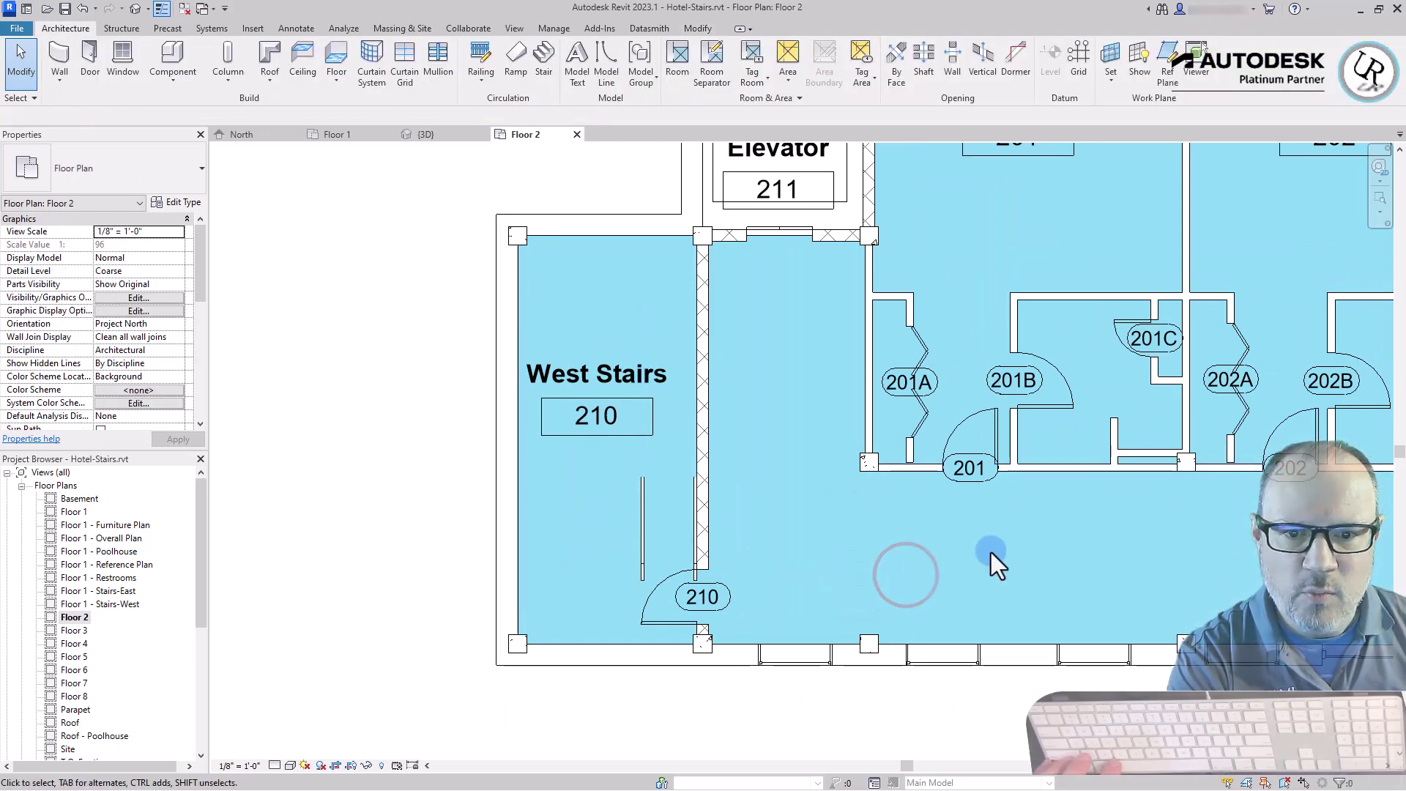
left_click(960, 533)
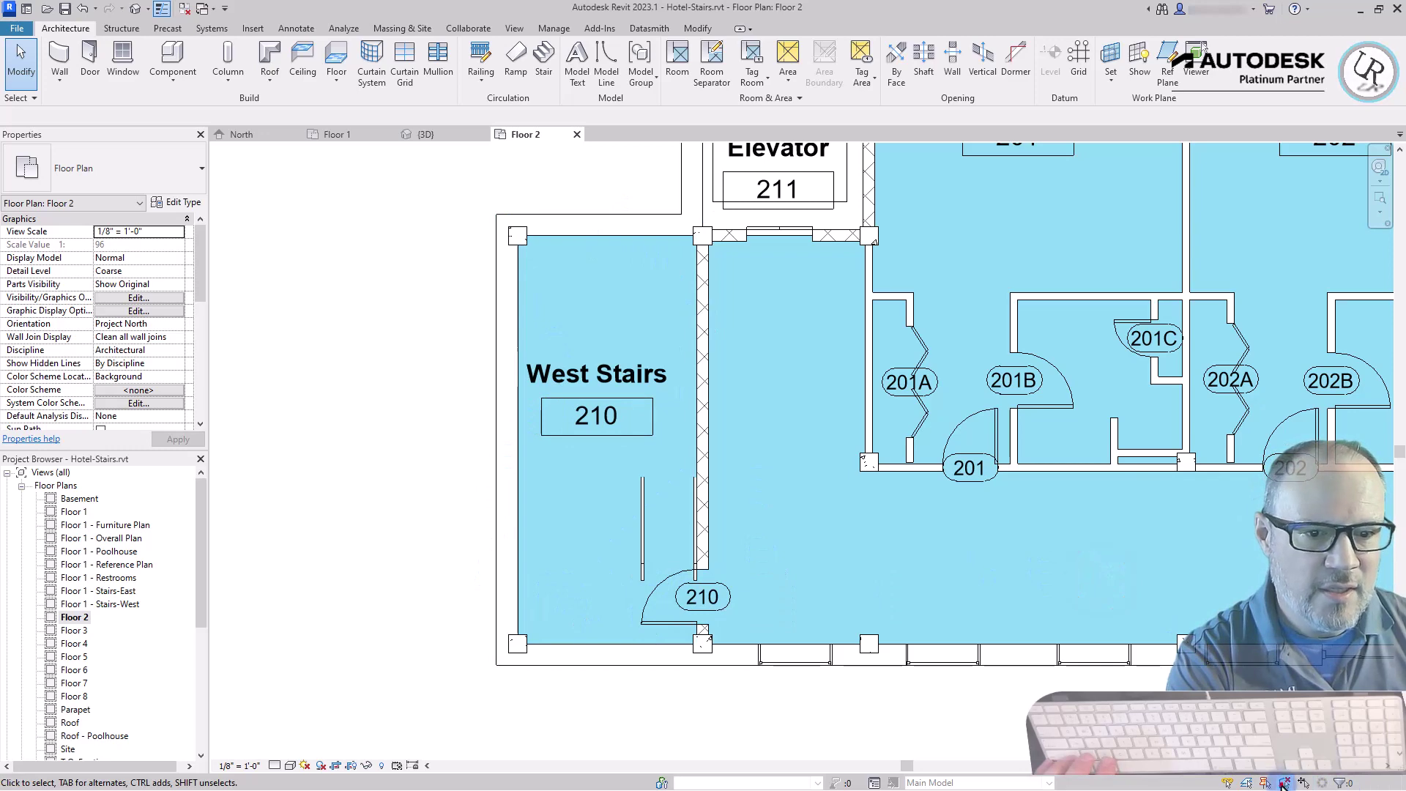
With selection by face enabled, select the Floor 2 slab and open its boundary sketch for editing.
scroll(992, 640, "down", 2)
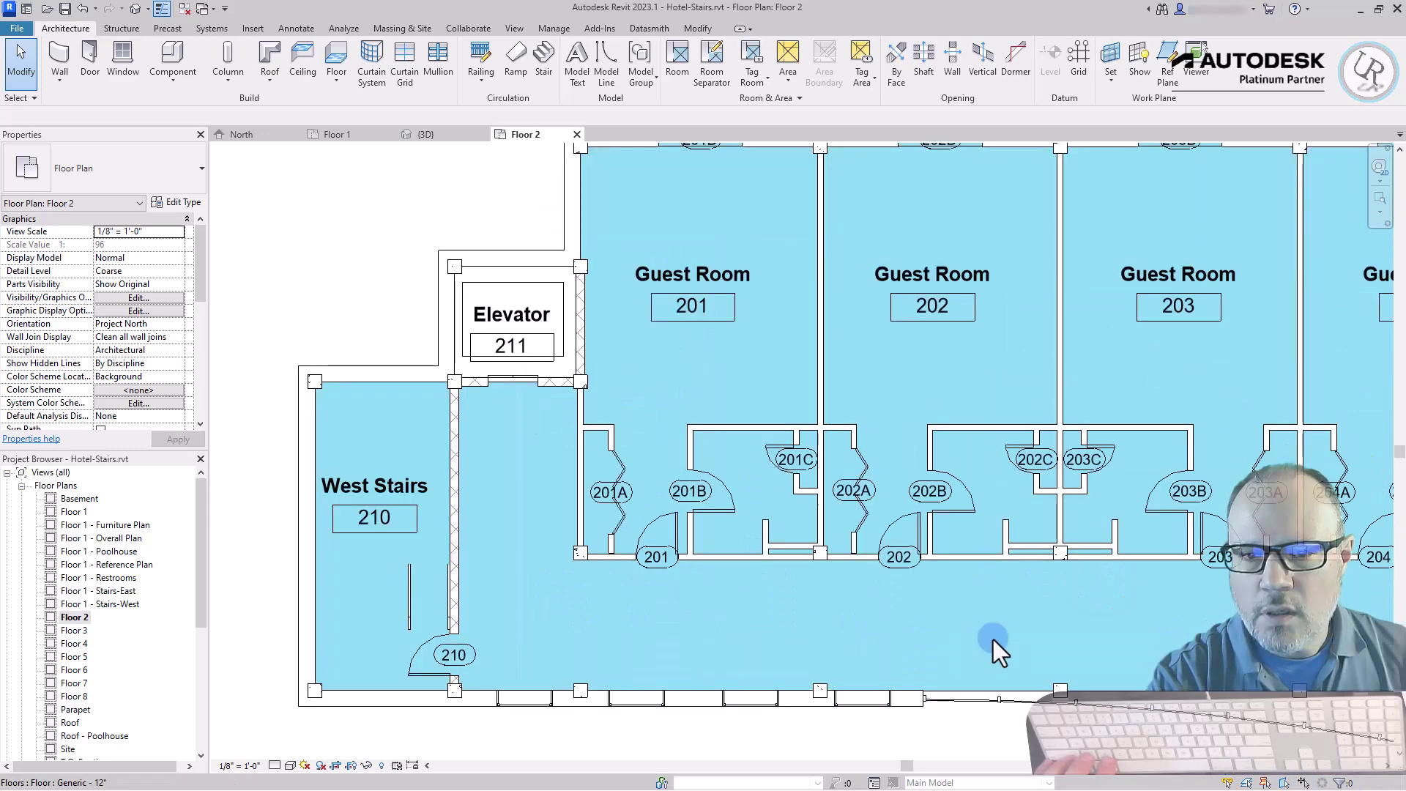
left_click(713, 636)
left_click(796, 633)
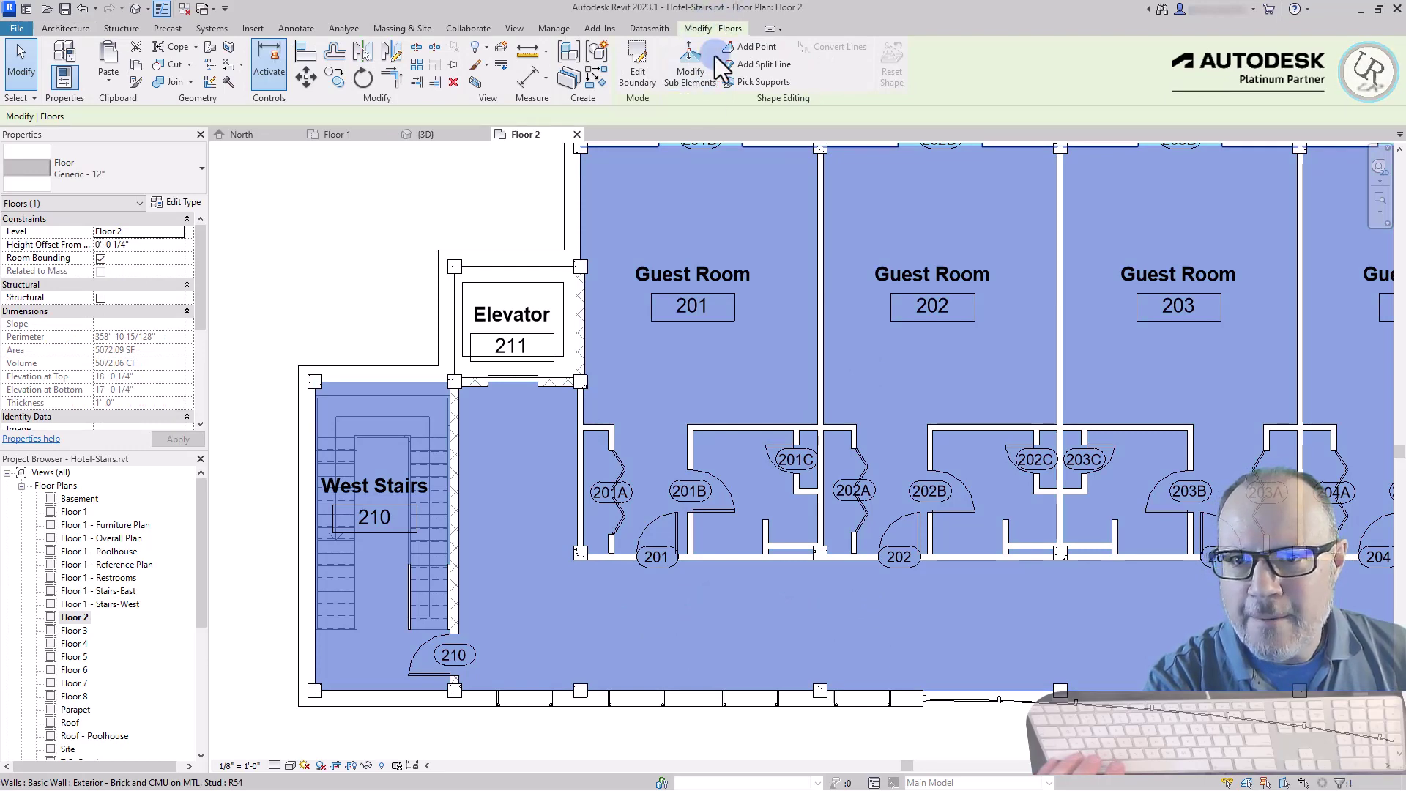
left_click(637, 74)
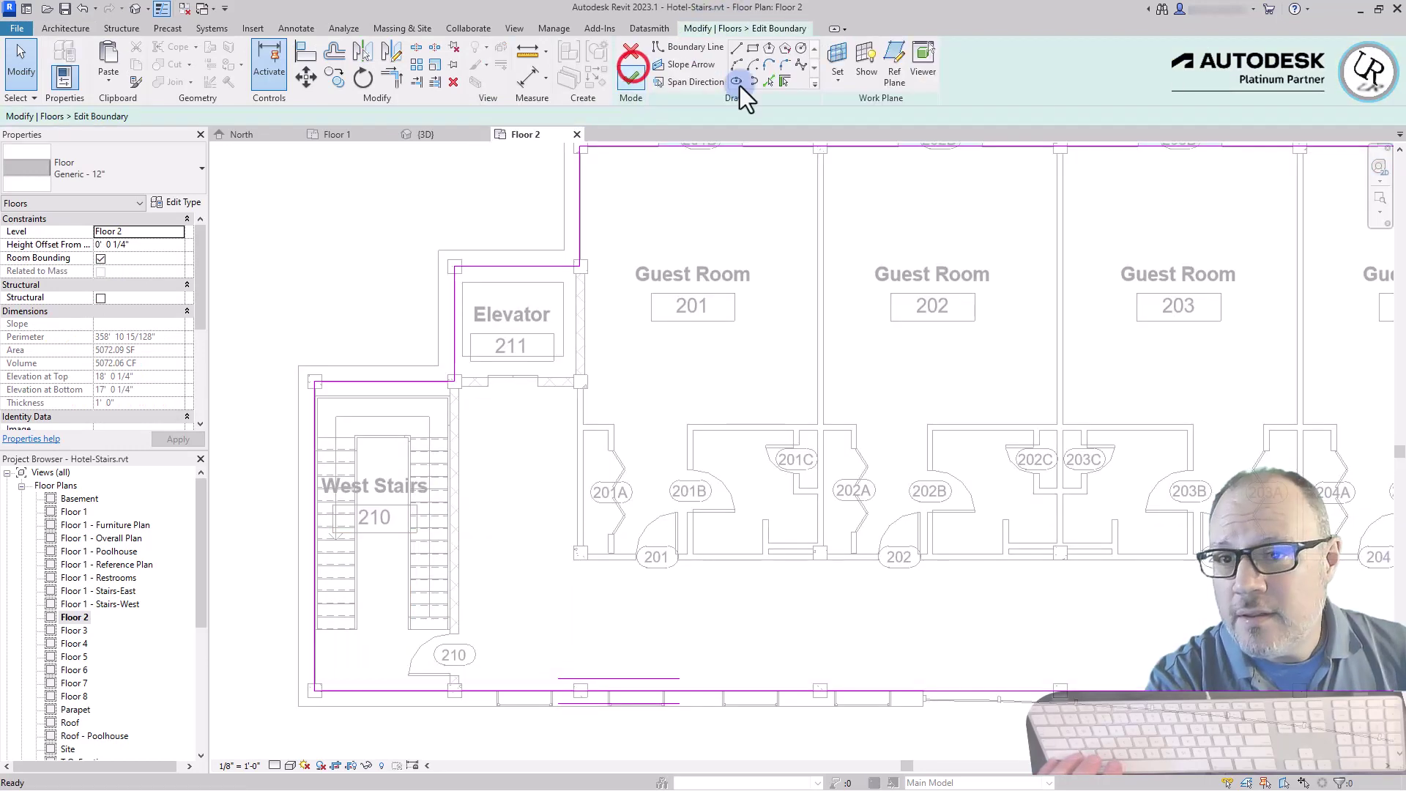
scroll(256, 691, "up", 5)
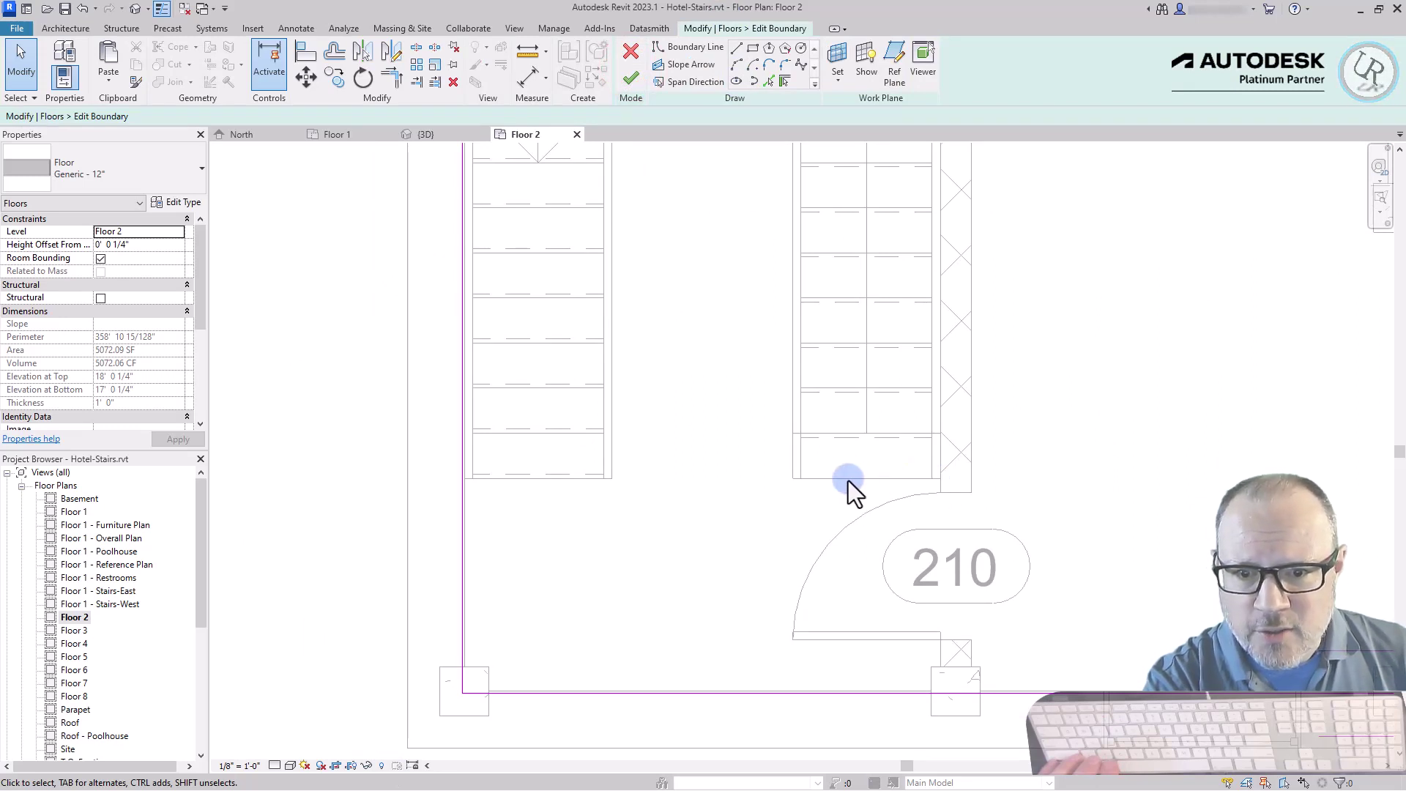
scroll(467, 521, "down", 2)
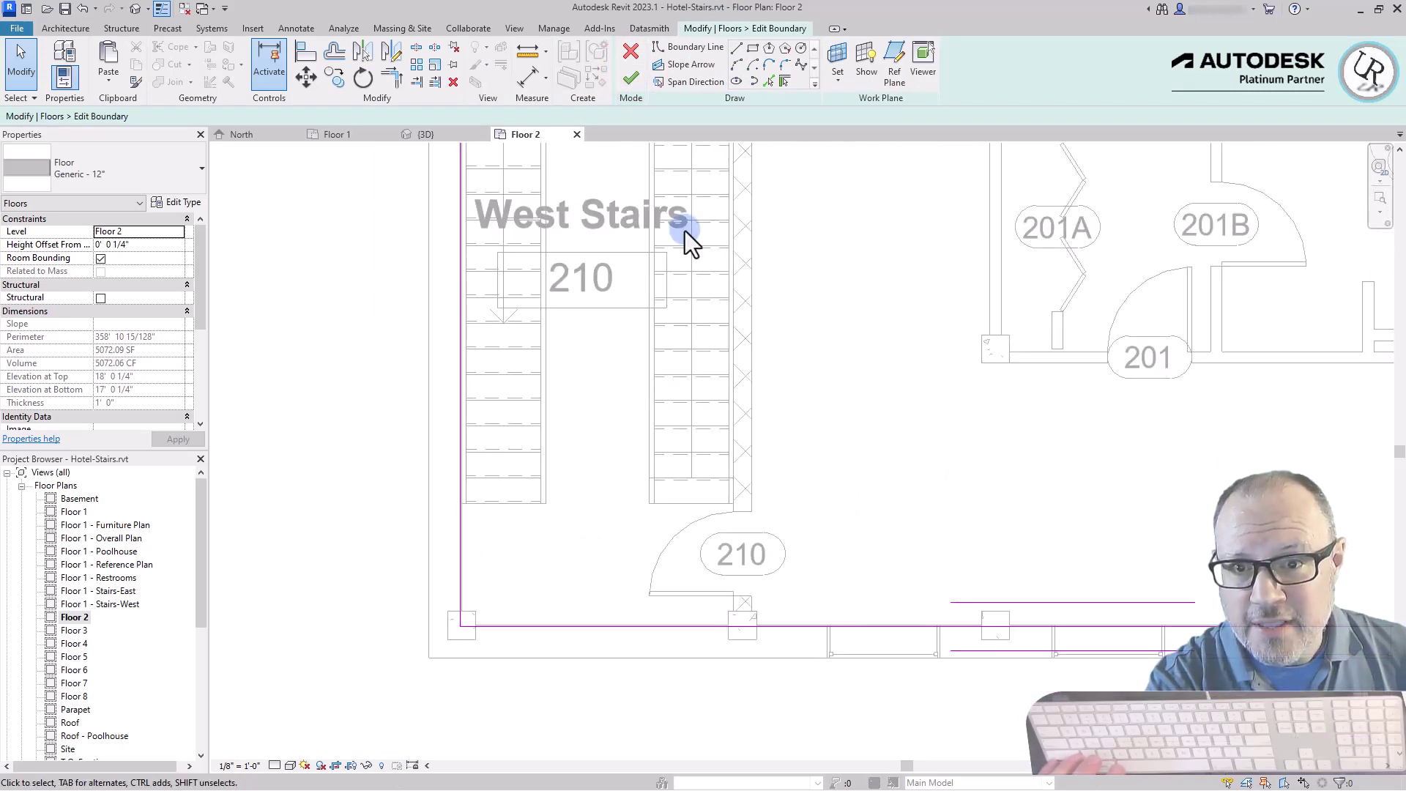
Draw a straight floor boundary line along the stair ends, from the inner masonry wall by door 210 to the exterior boundary line.
left_click(737, 49)
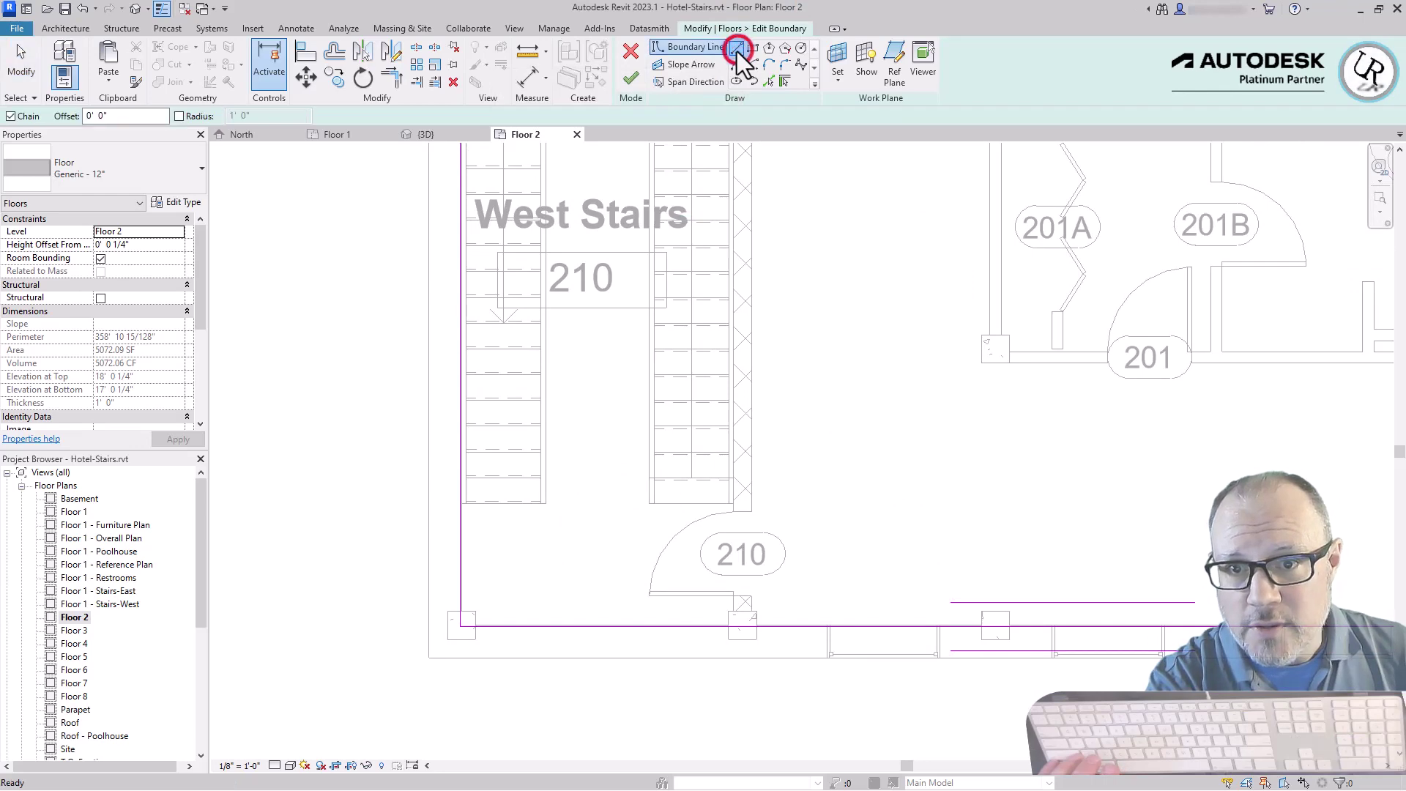
scroll(624, 501, "up", 3)
left_click(827, 509)
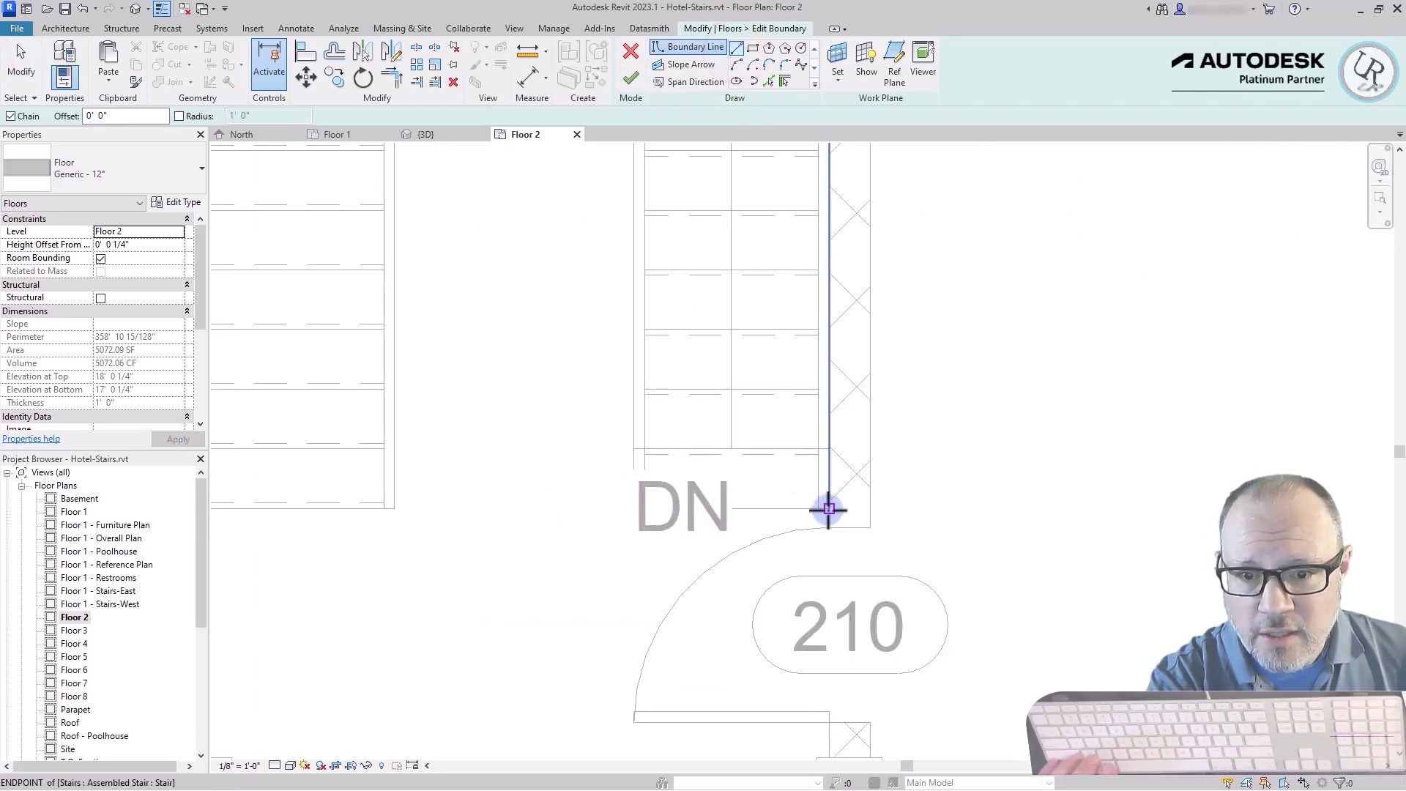
scroll(929, 481, "down", 1)
scroll(458, 464, "up", 4)
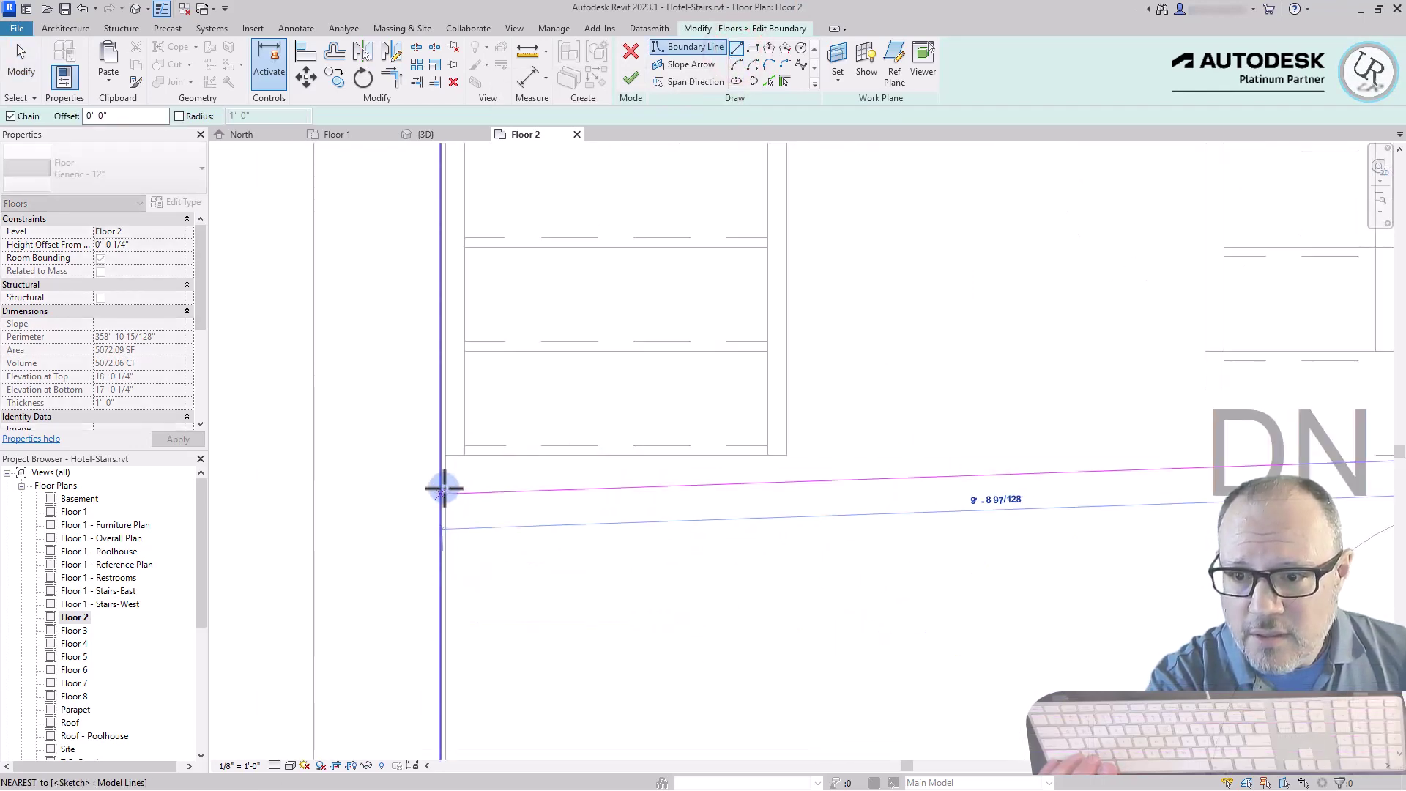
left_click(438, 459)
key("Escape")
key("Escape")
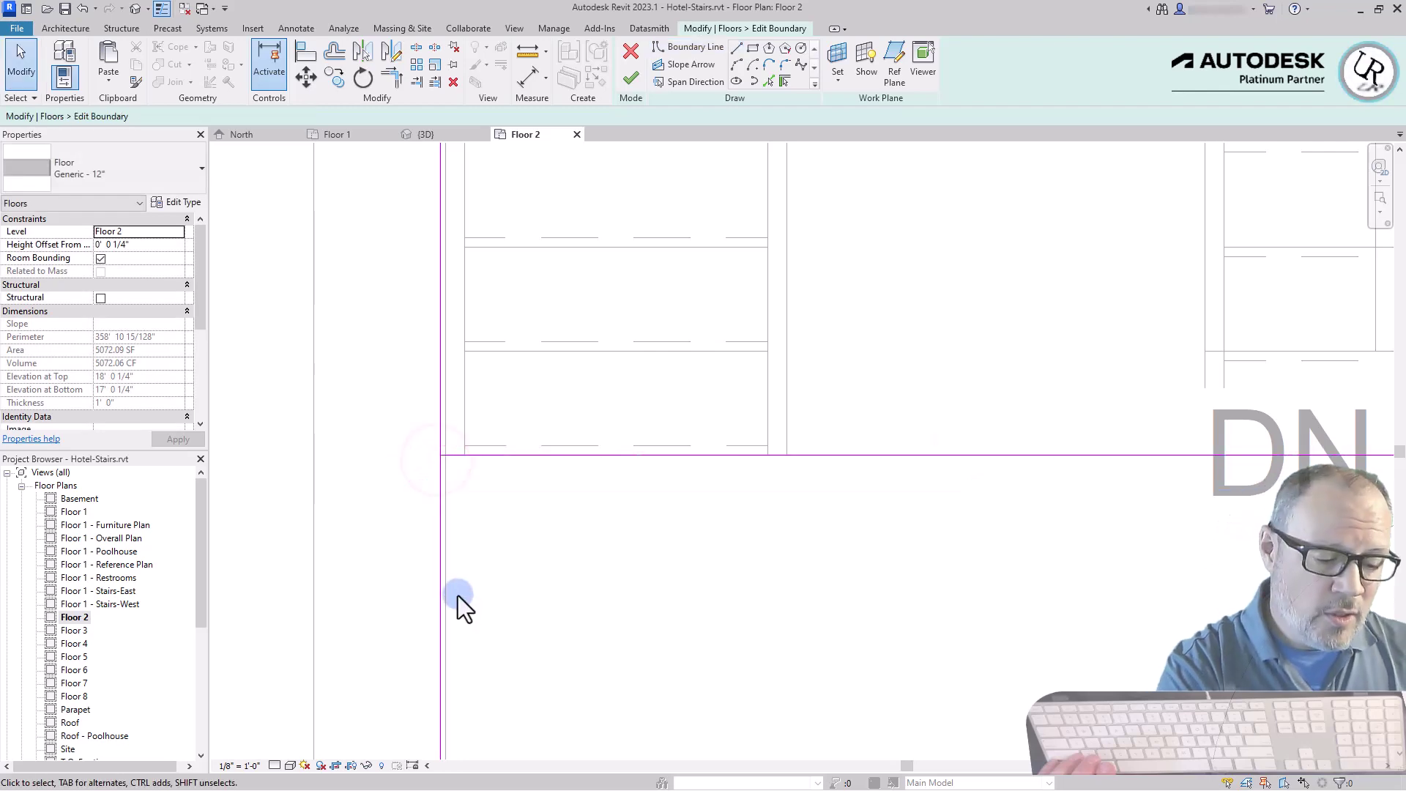
Trim the exterior-side boundary line to a corner with the new line, keeping the landing portion beside door 210.
key("t")
key("r")
left_click(441, 524)
left_click(498, 455)
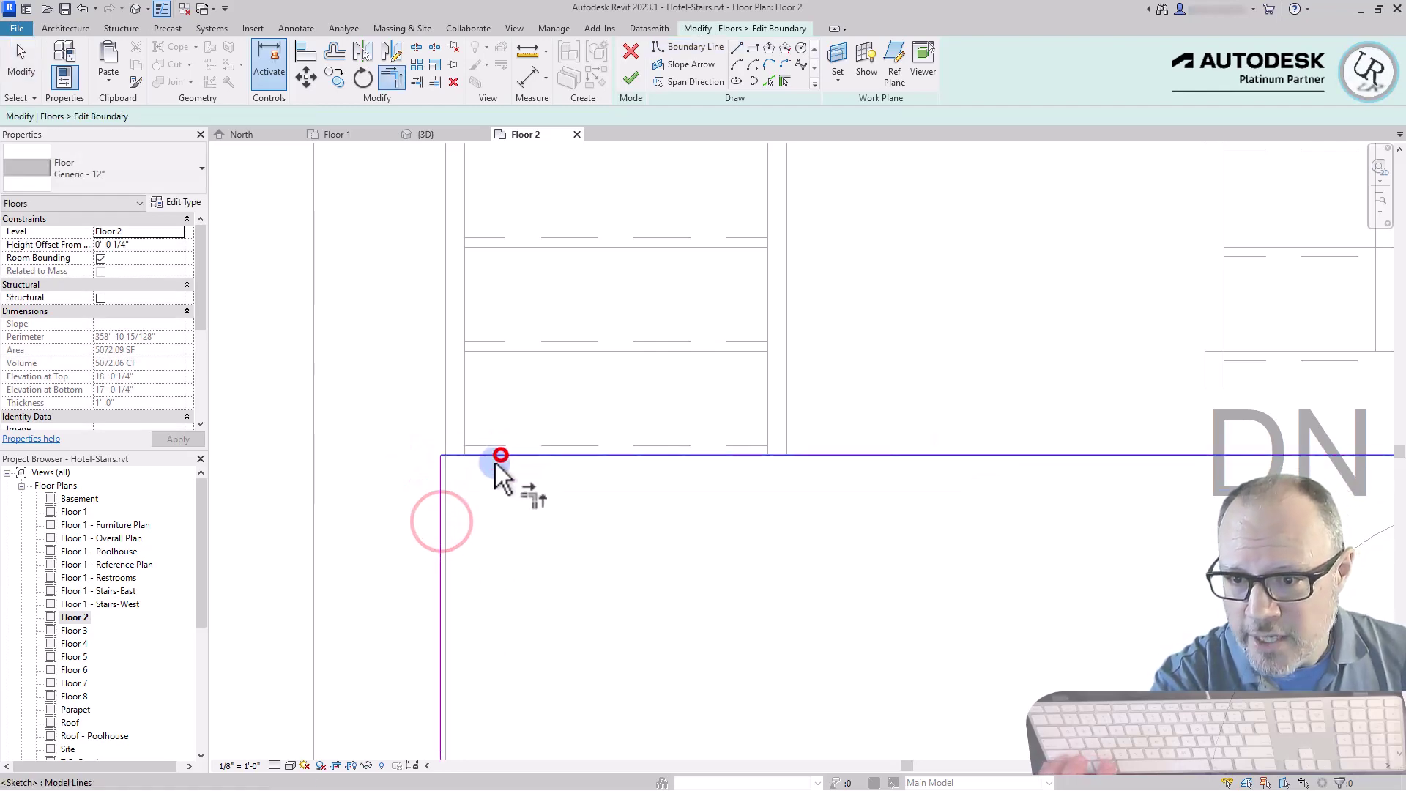
scroll(522, 661, "down", 3)
scroll(898, 636, "down", 3)
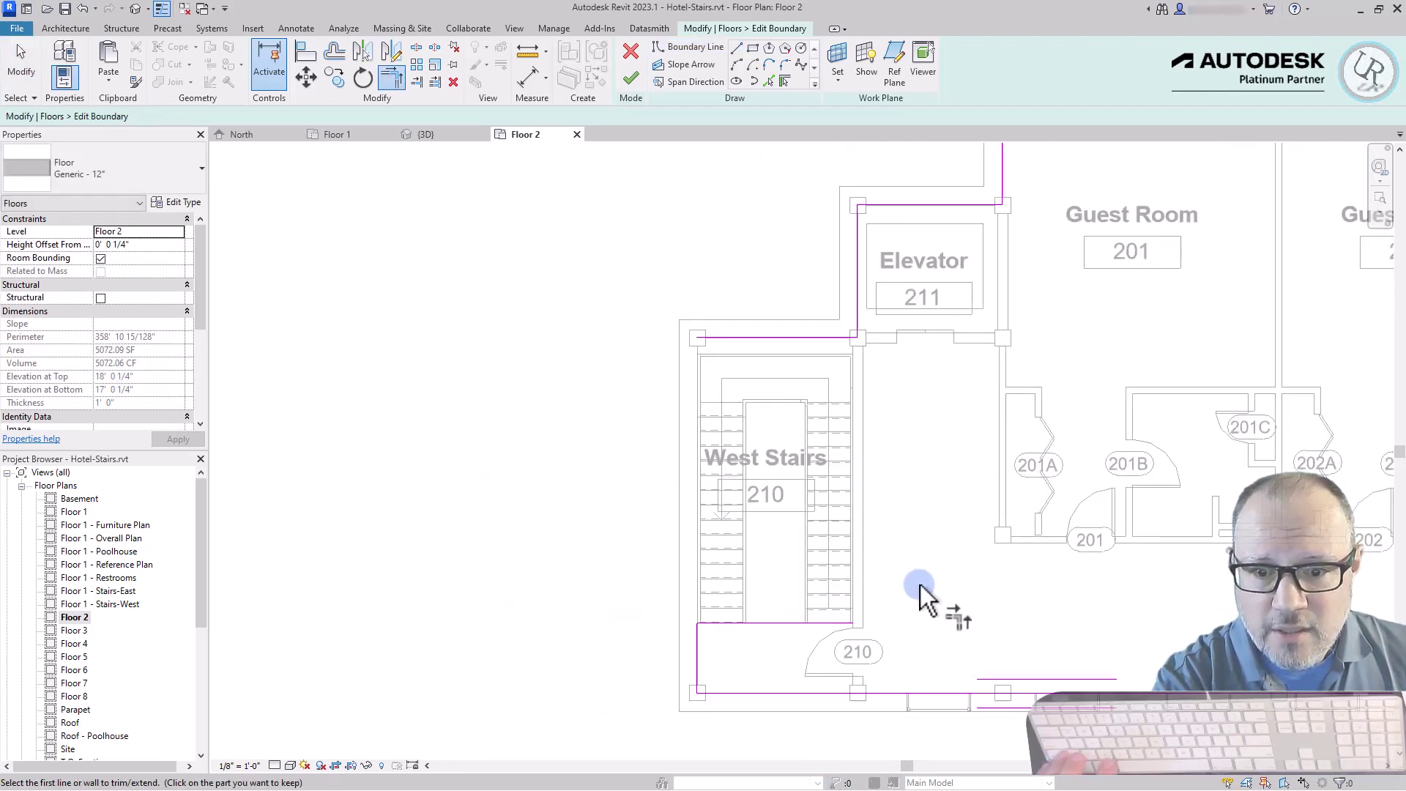
Draw a boundary line along the inner masonry wall from the stair-end line up to the boundary line near the elevator.
scroll(869, 339, "up", 4)
scroll(858, 335, "down", 2)
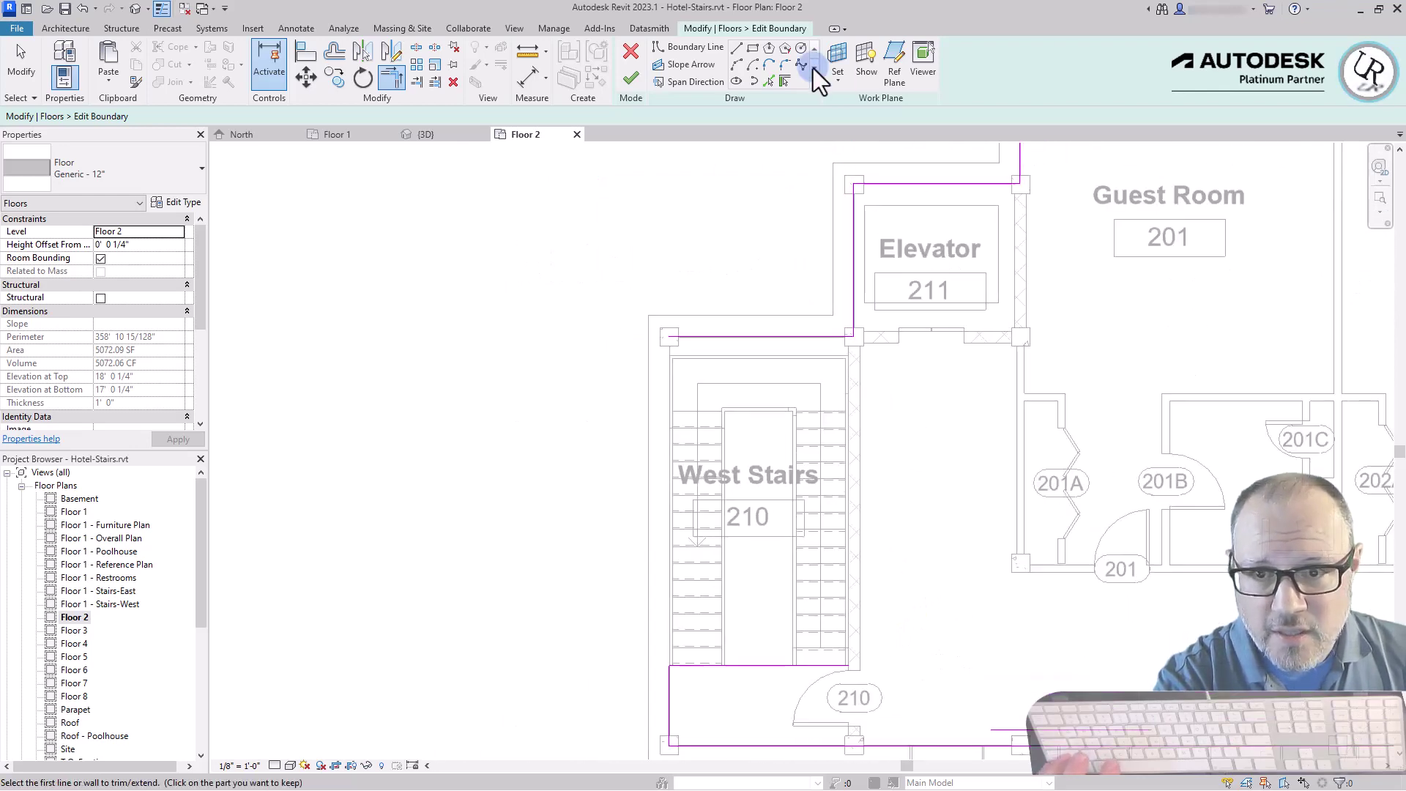
left_click(737, 50)
scroll(842, 681, "up", 4)
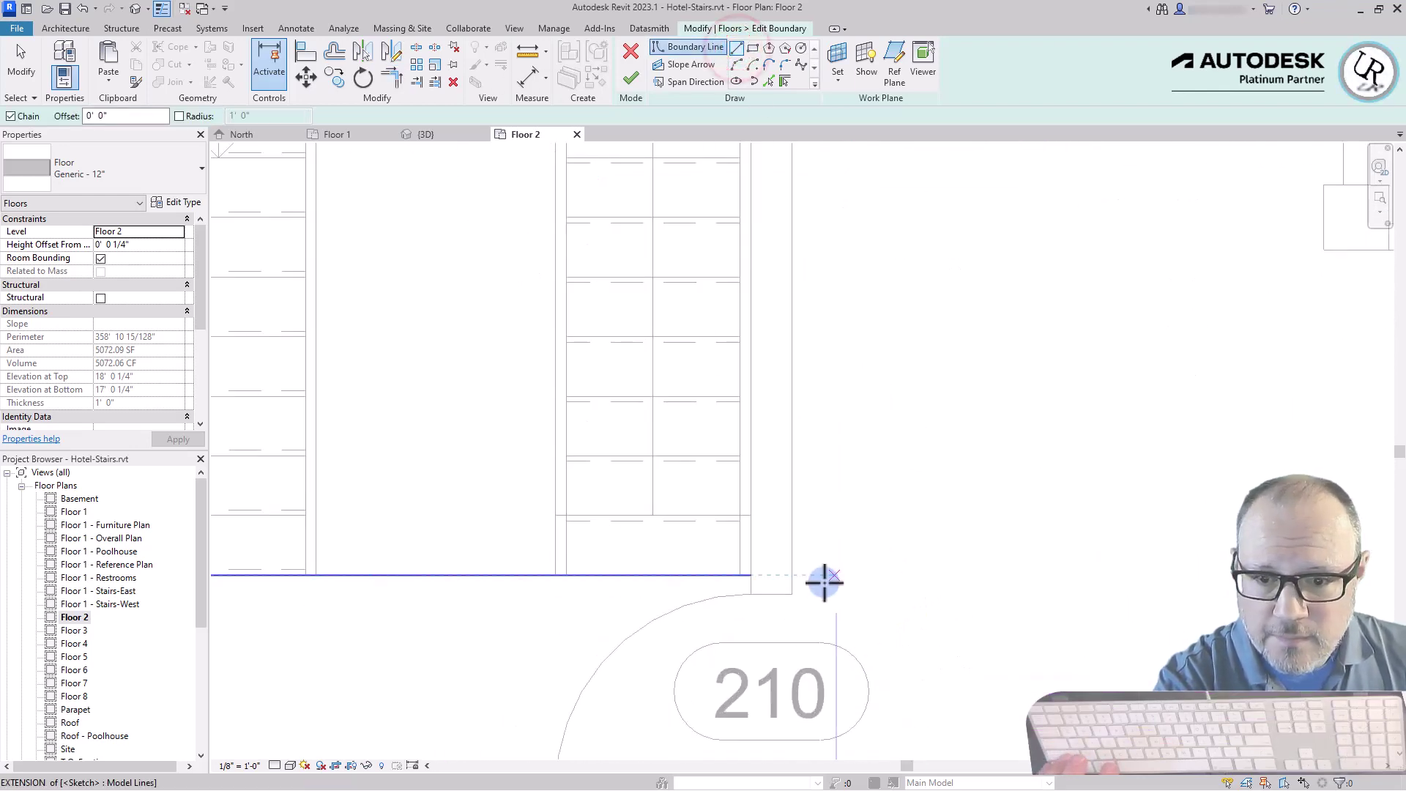
left_click(754, 578)
scroll(797, 371, "up", 4)
scroll(796, 371, "up", 4)
left_click(820, 370)
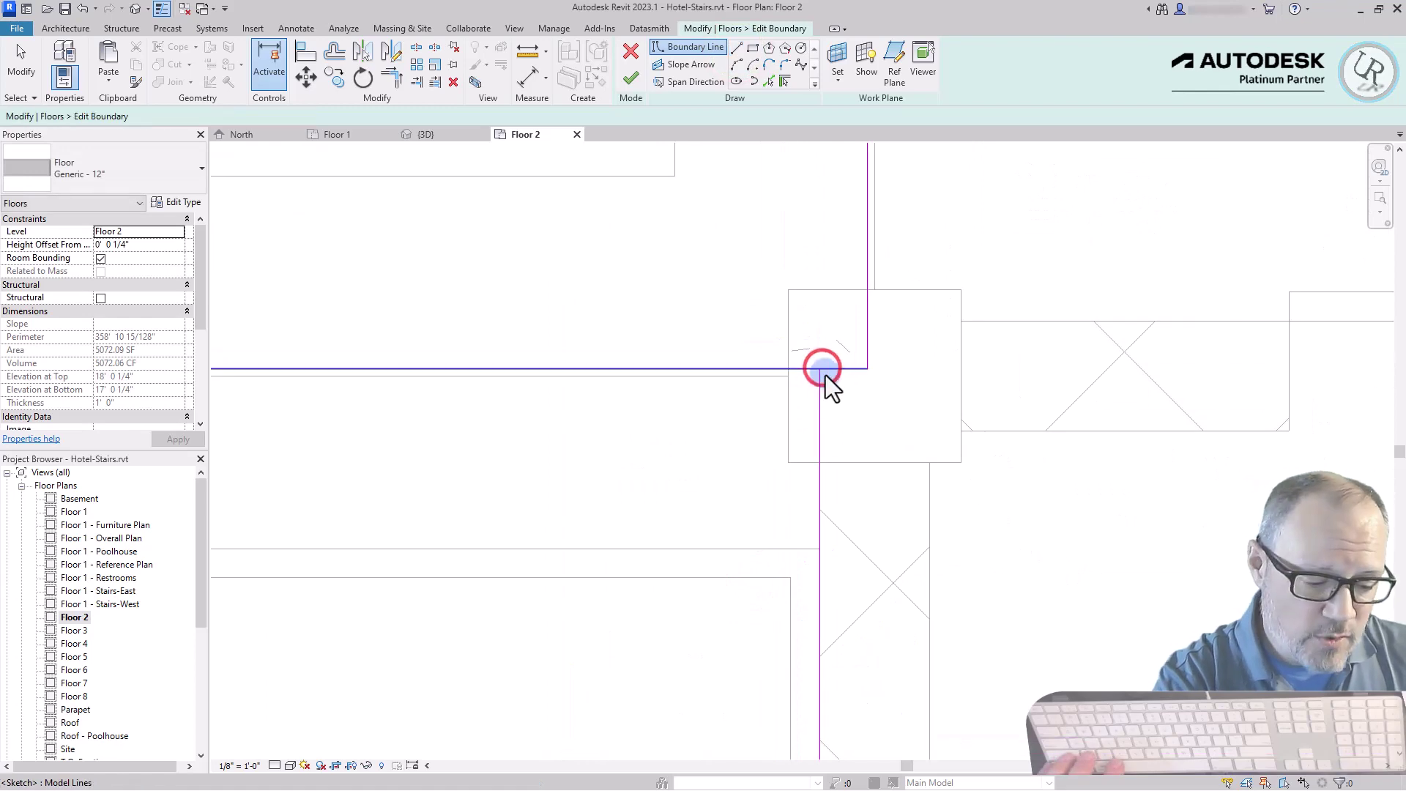
Trim the wall-side line and the boundary line near the elevator to a corner, leaving the stairwell outside the floor.
key("Escape")
key("Escape")
left_click(820, 385)
left_click(839, 364)
scroll(694, 205, "down", 8)
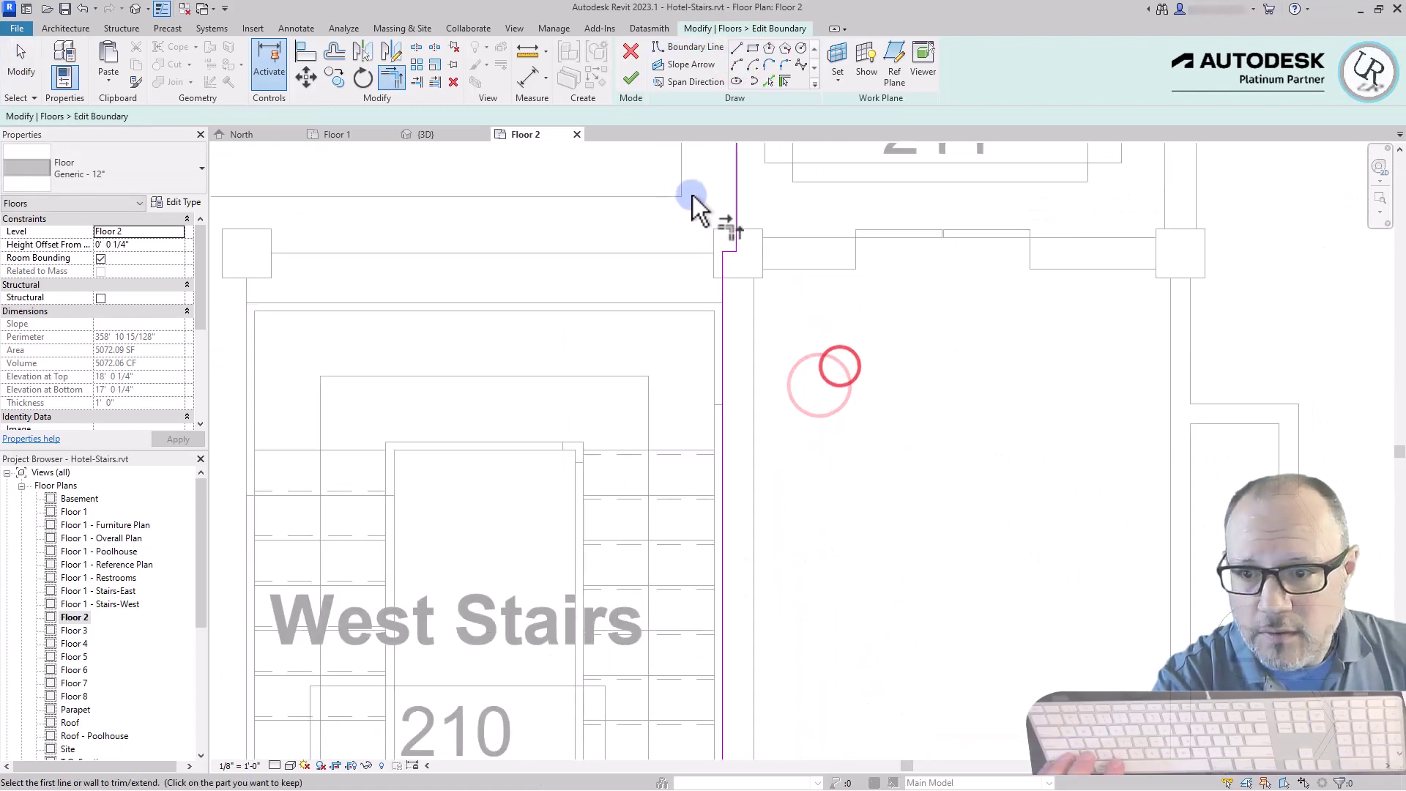
scroll(610, 502, "down", 2)
key("Escape")
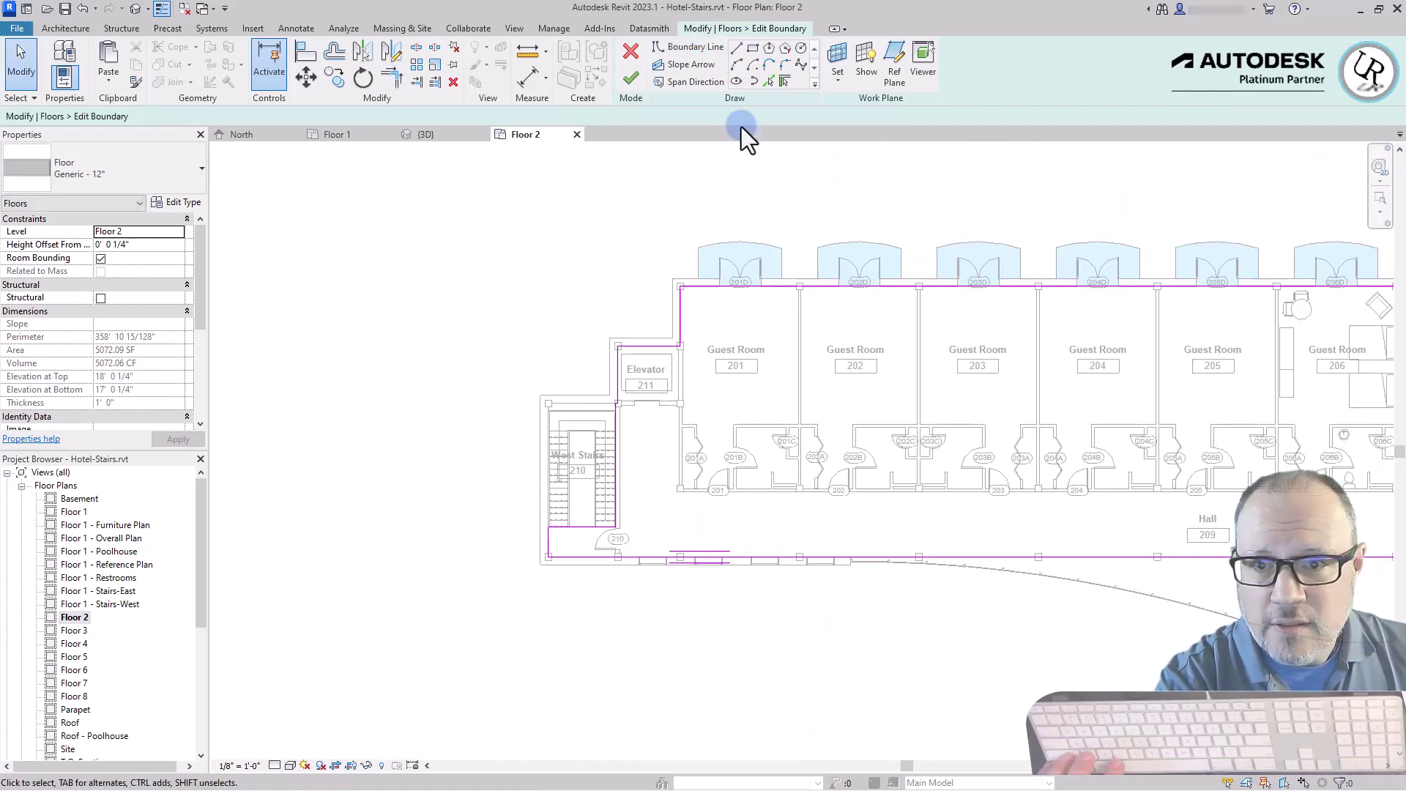
Finish the floor boundary edit, declining to join geometry and cut the overlapping volume out of the walls.
left_click(629, 79)
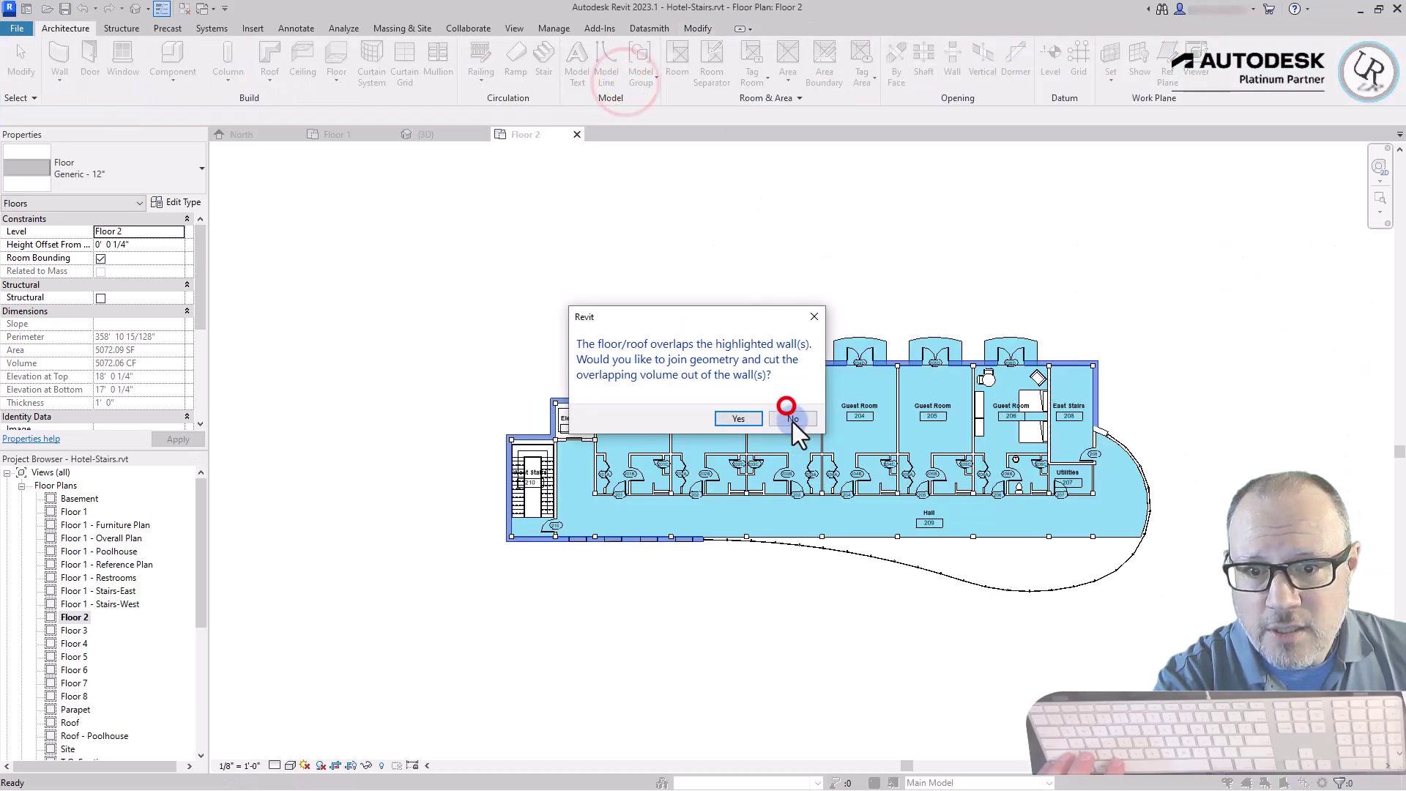
left_click(792, 419)
scroll(476, 490, "up", 3)
left_click(468, 525)
Select the edited floor to check its extent around the West Stairs opening and door 210, and clear the selection.
scroll(647, 532, "up", 5)
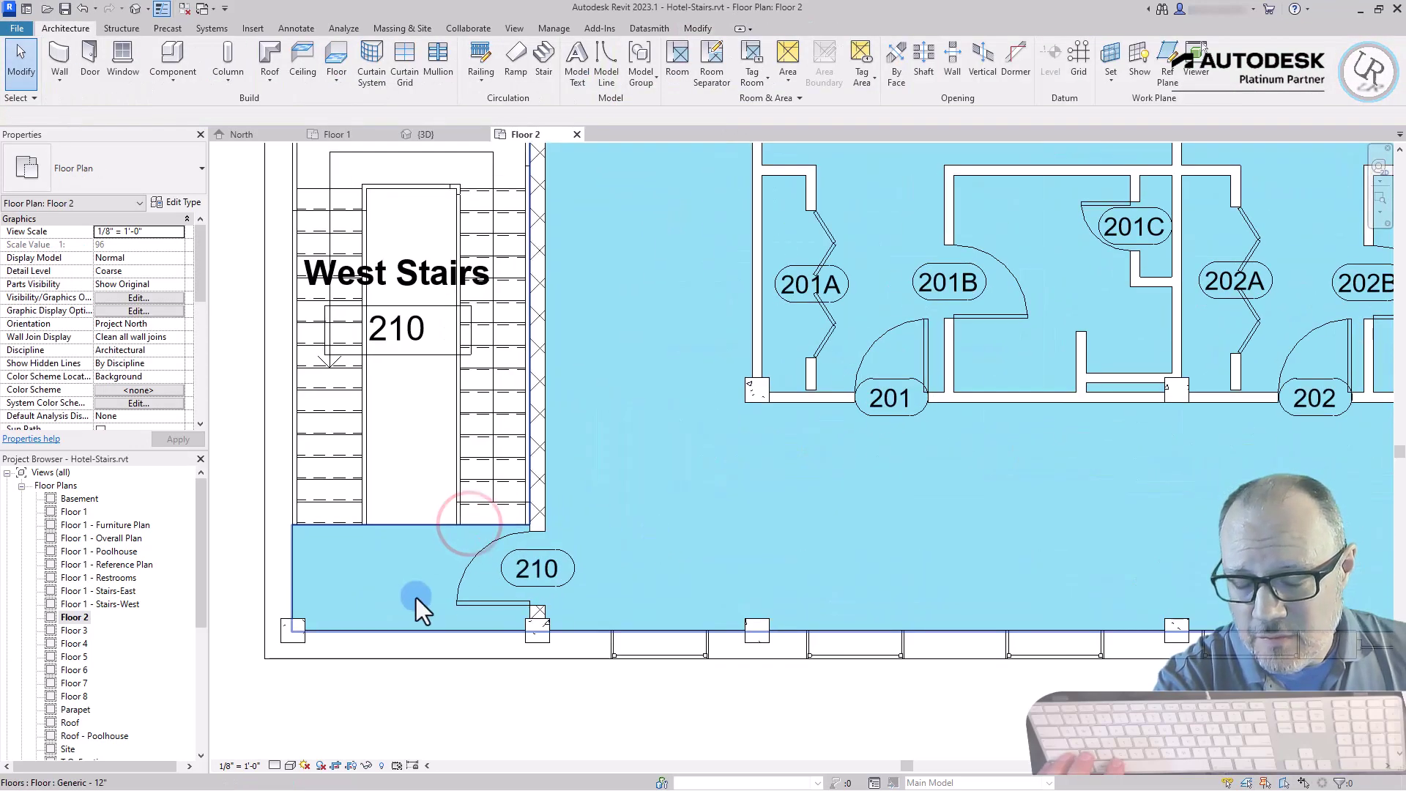
left_click(380, 580)
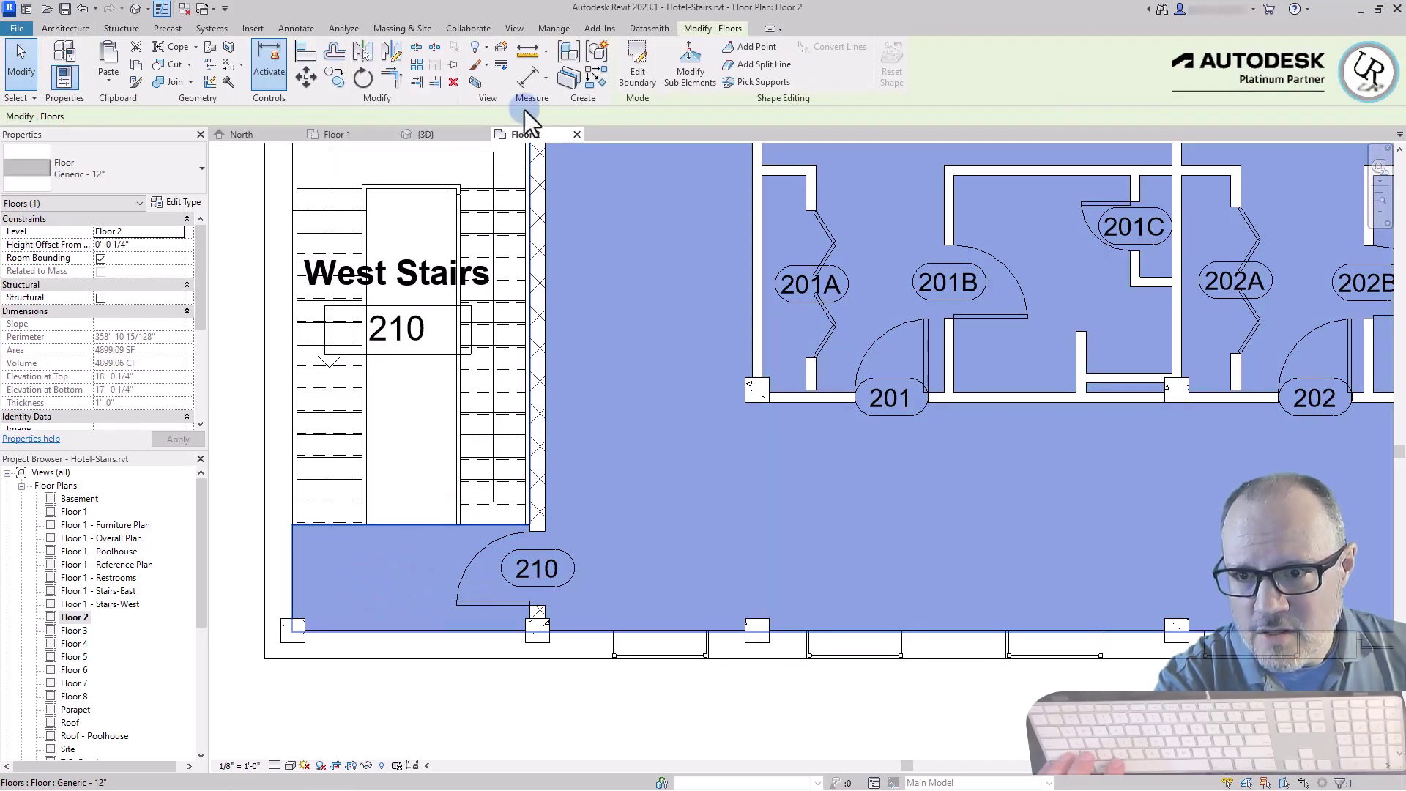
scroll(397, 642, "down", 2)
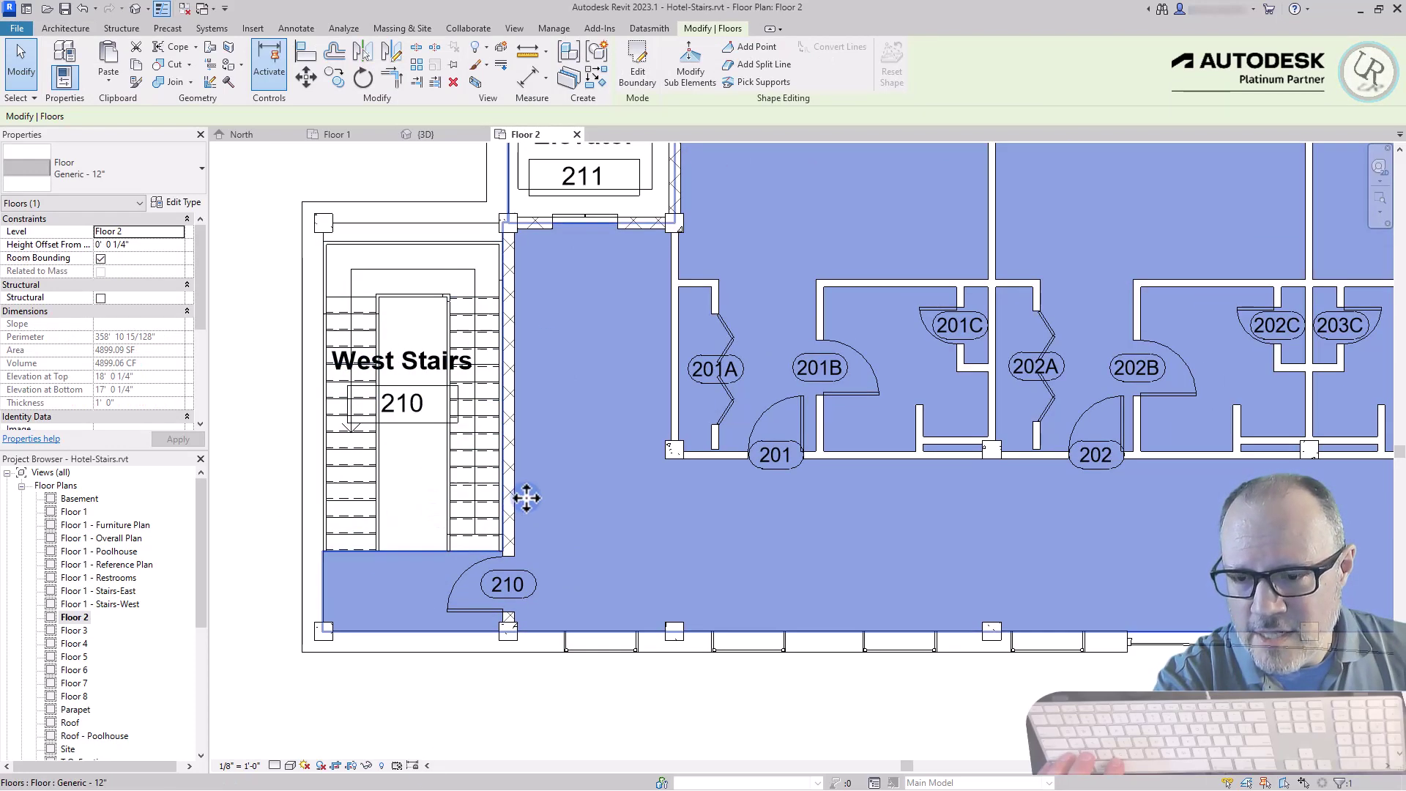
key("Escape")
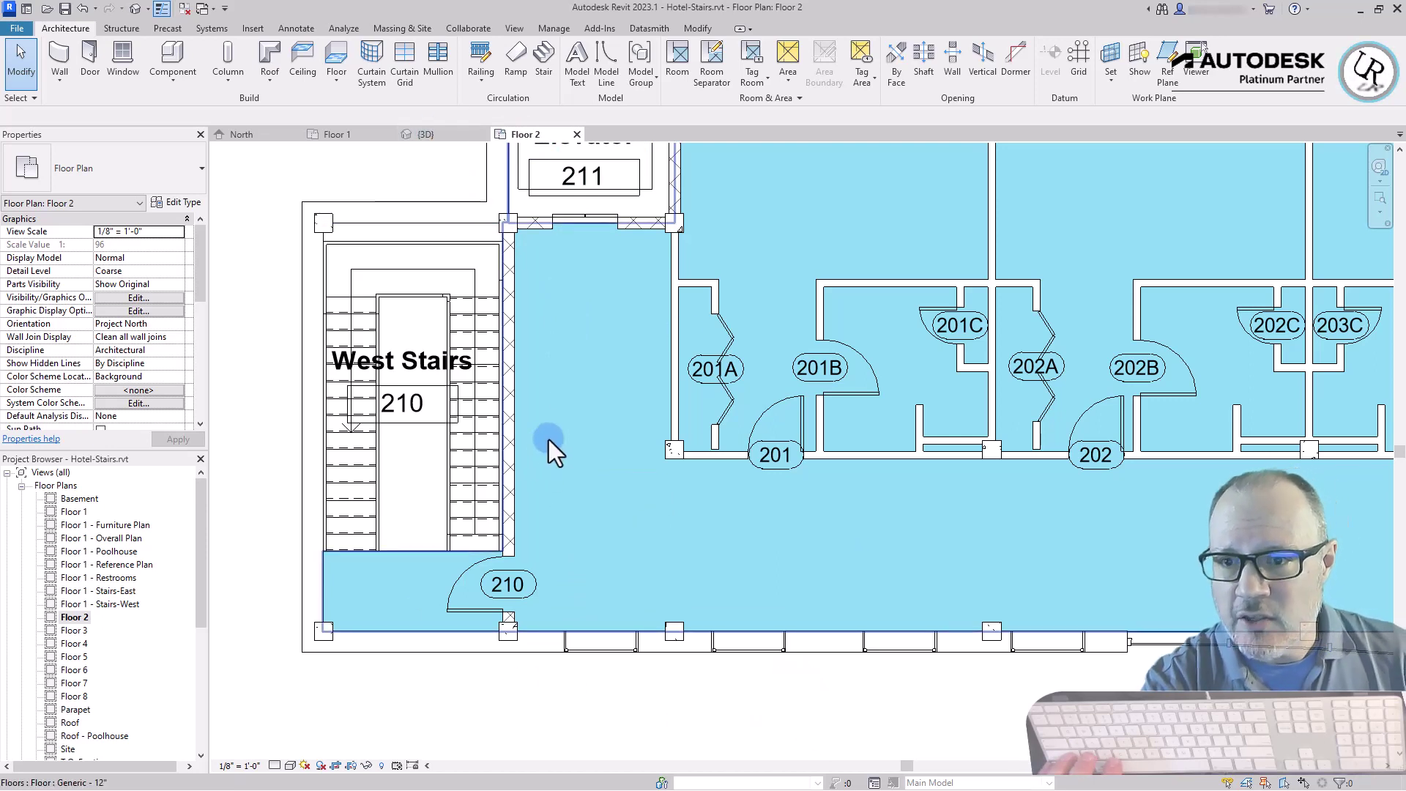
Switch to the 3D view and examine where the upper stair run meets the edge of the Floor 2 slab.
left_click(445, 138)
middle_click_drag(1064, 470, 994, 521, "shift")
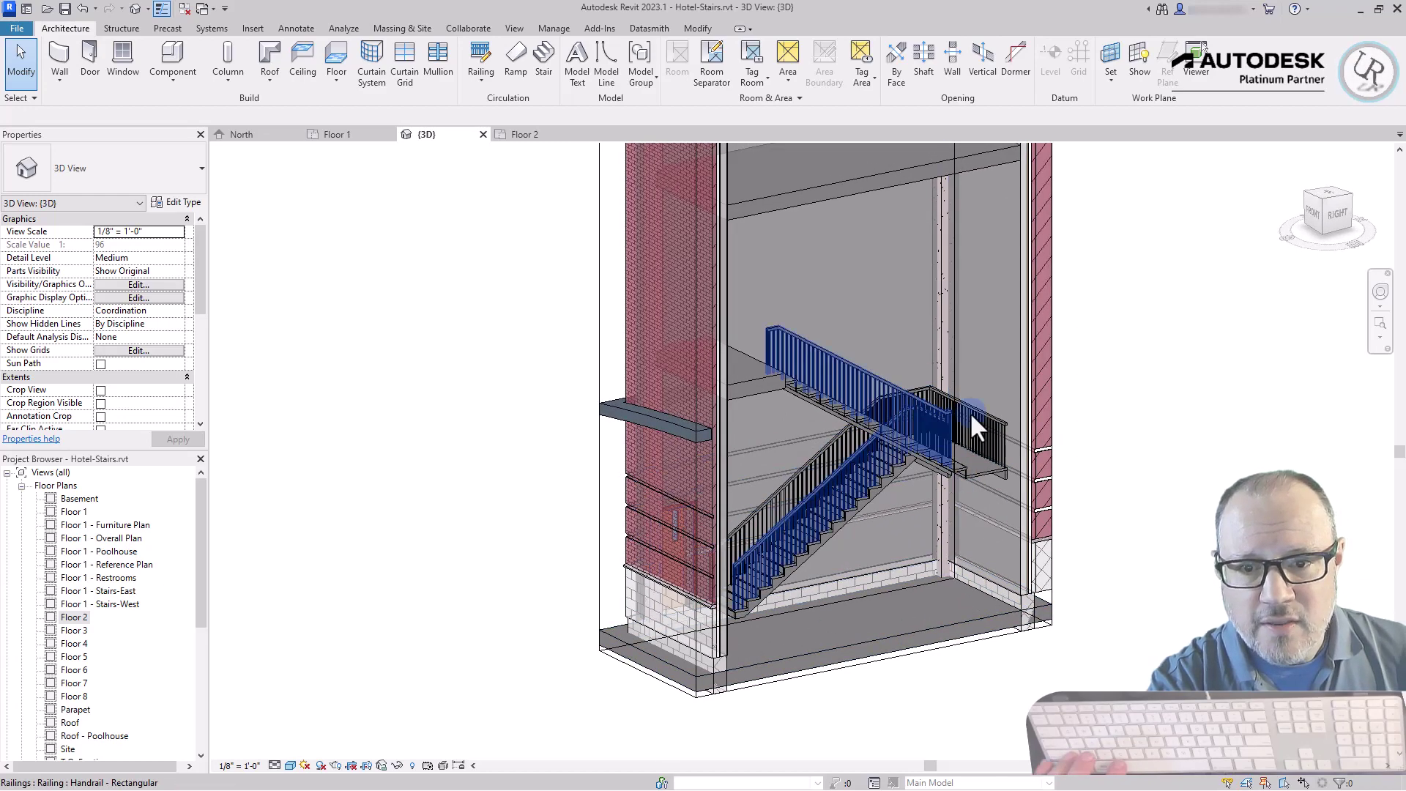
scroll(807, 371, "up", 4)
scroll(825, 451, "up", 3)
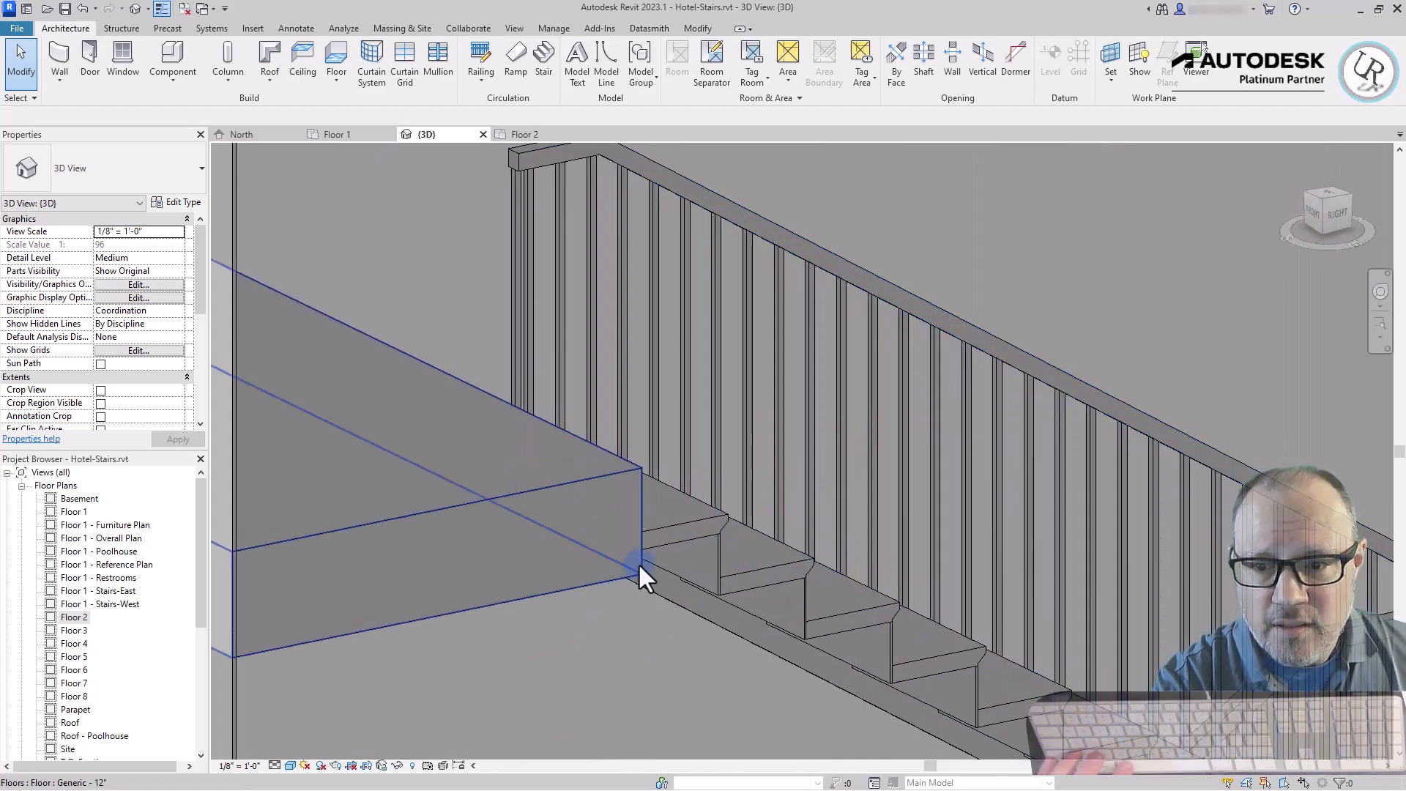
scroll(638, 562, "up", 2)
left_click(656, 536)
scroll(732, 557, "down", 4)
middle_click_drag(784, 581, 551, 456, "shift")
scroll(551, 455, "down", 4)
key("Escape")
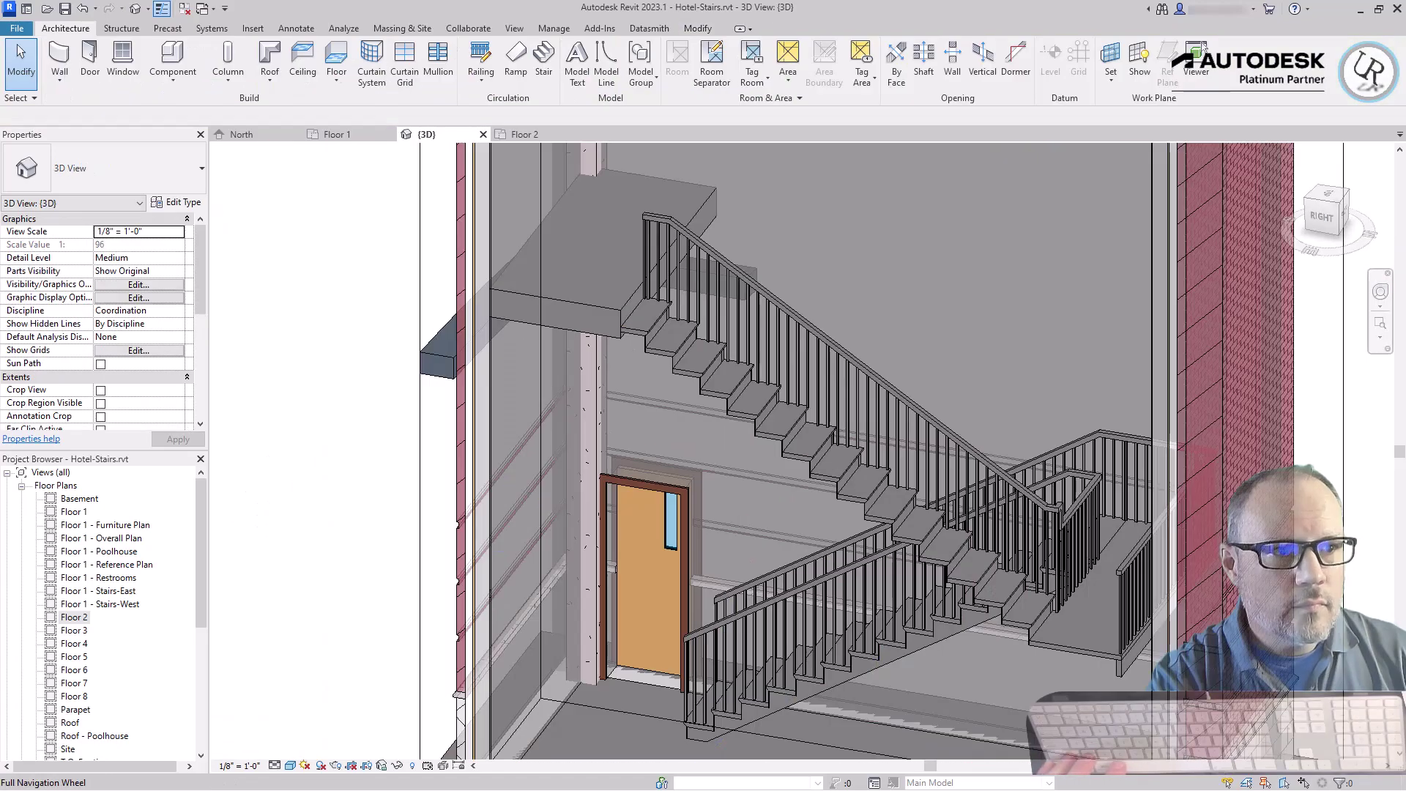
Examine the West Stairs' inner and outer railings and the lowest steps in the 3D view.
scroll(786, 278, "up", 2)
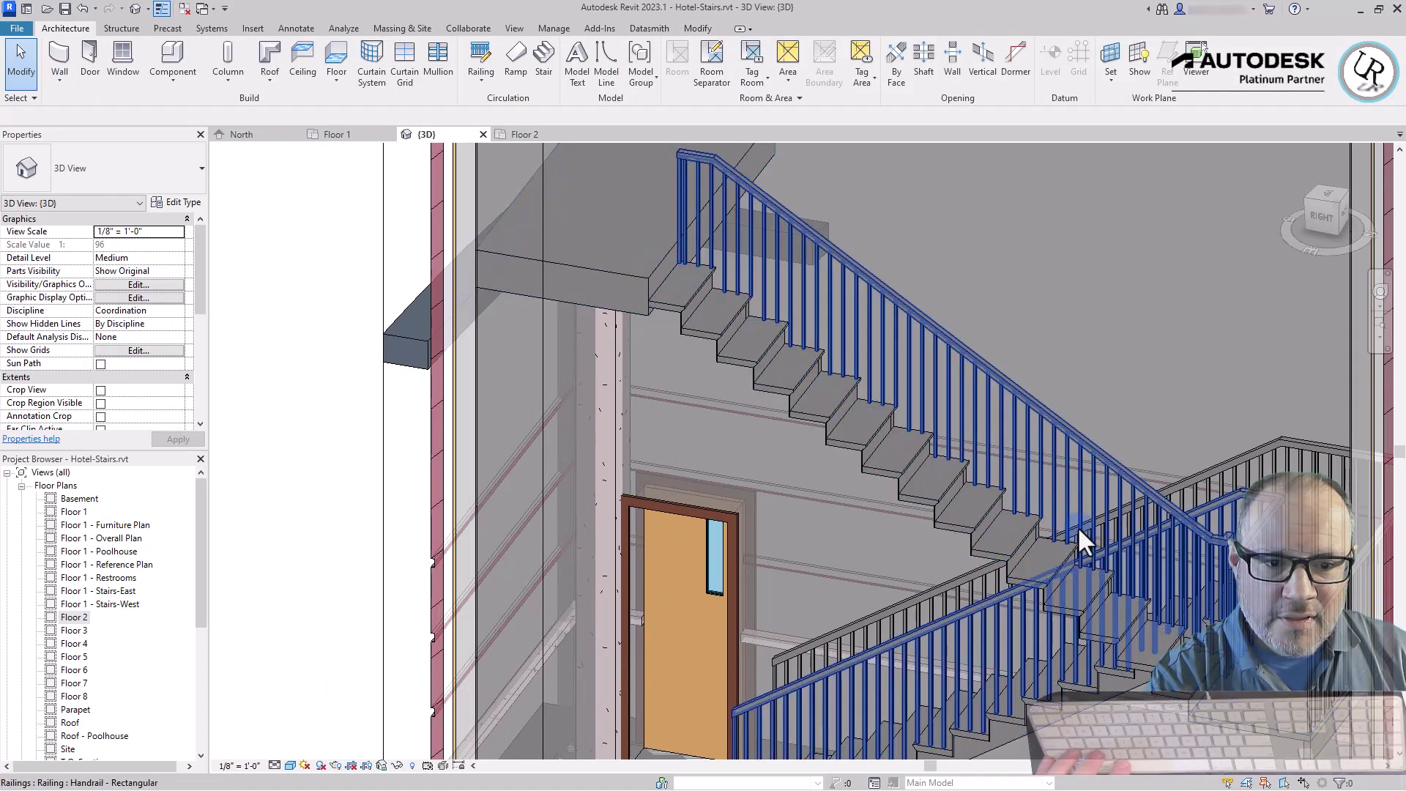
scroll(1078, 609, "up", 3)
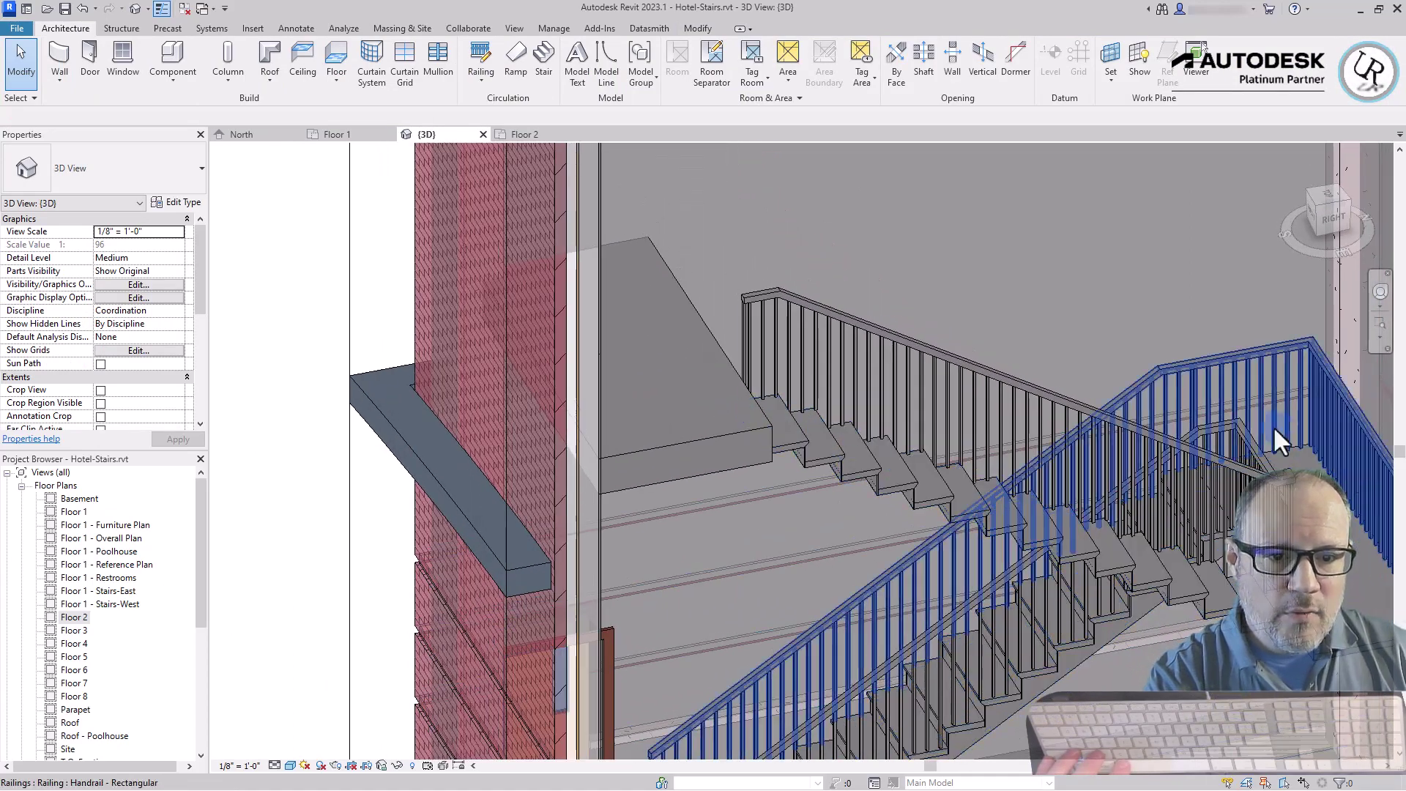
scroll(907, 591, "down", 3)
scroll(837, 700, "up", 2)
scroll(885, 482, "up", 3)
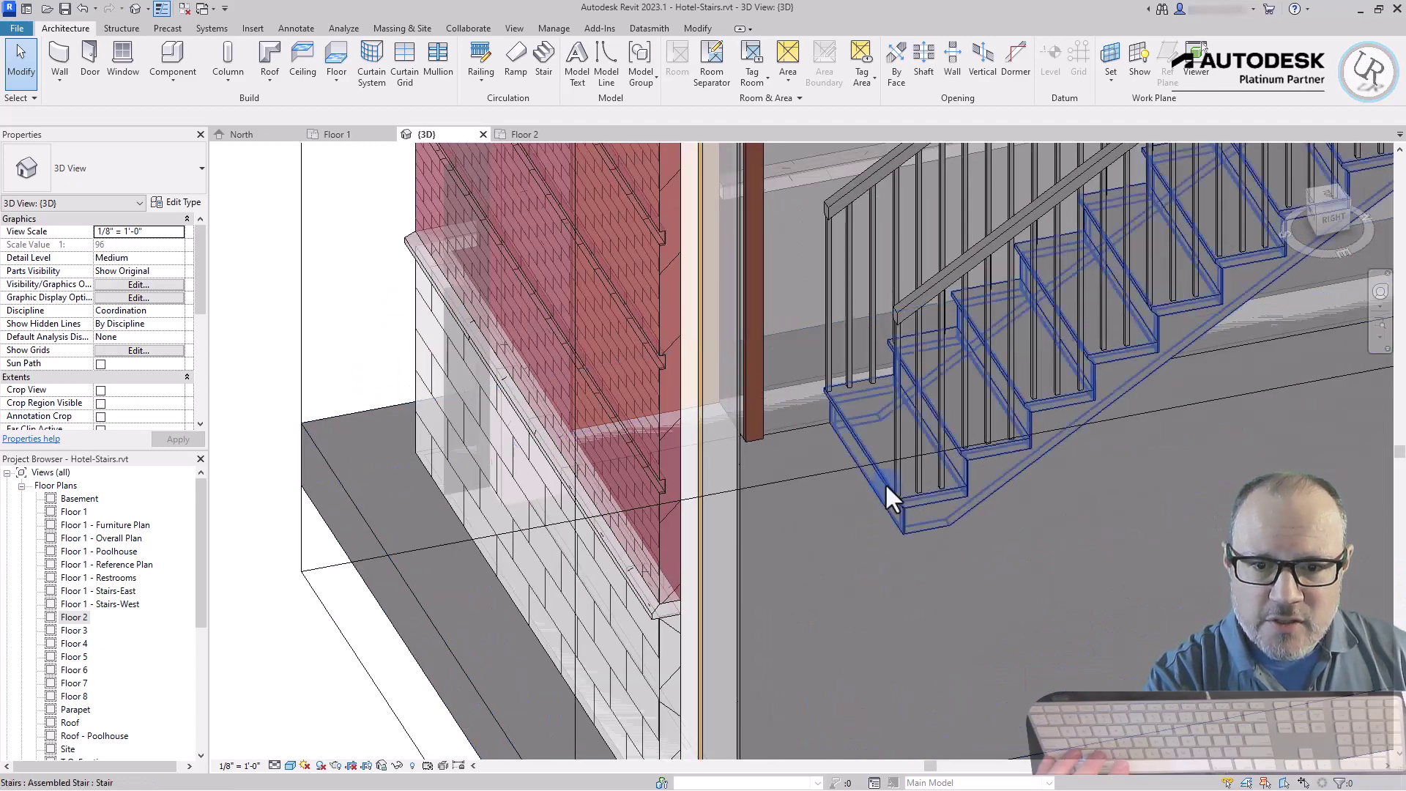
scroll(1065, 587, "down", 4)
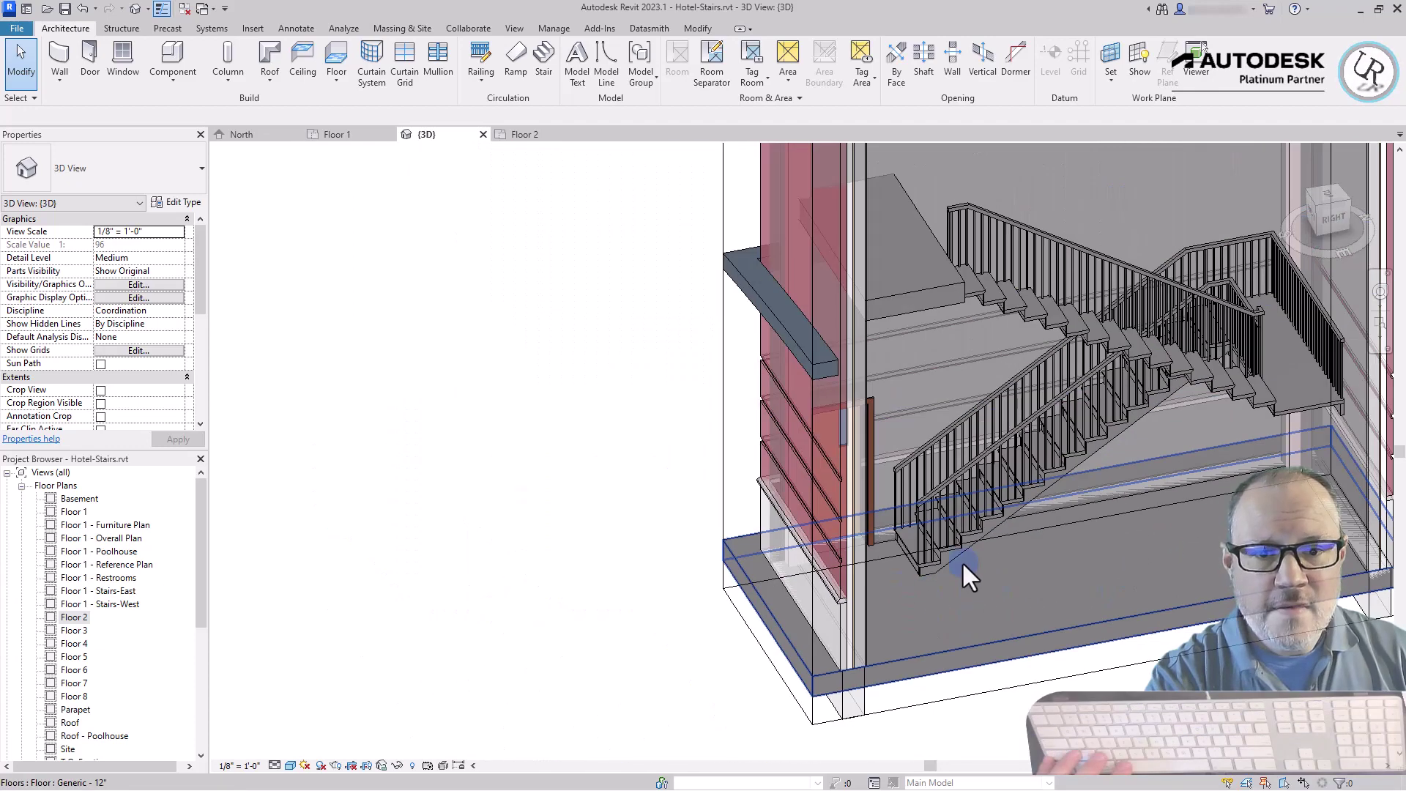
Select the West Stairs' outer railing along the walls.
left_click(992, 416)
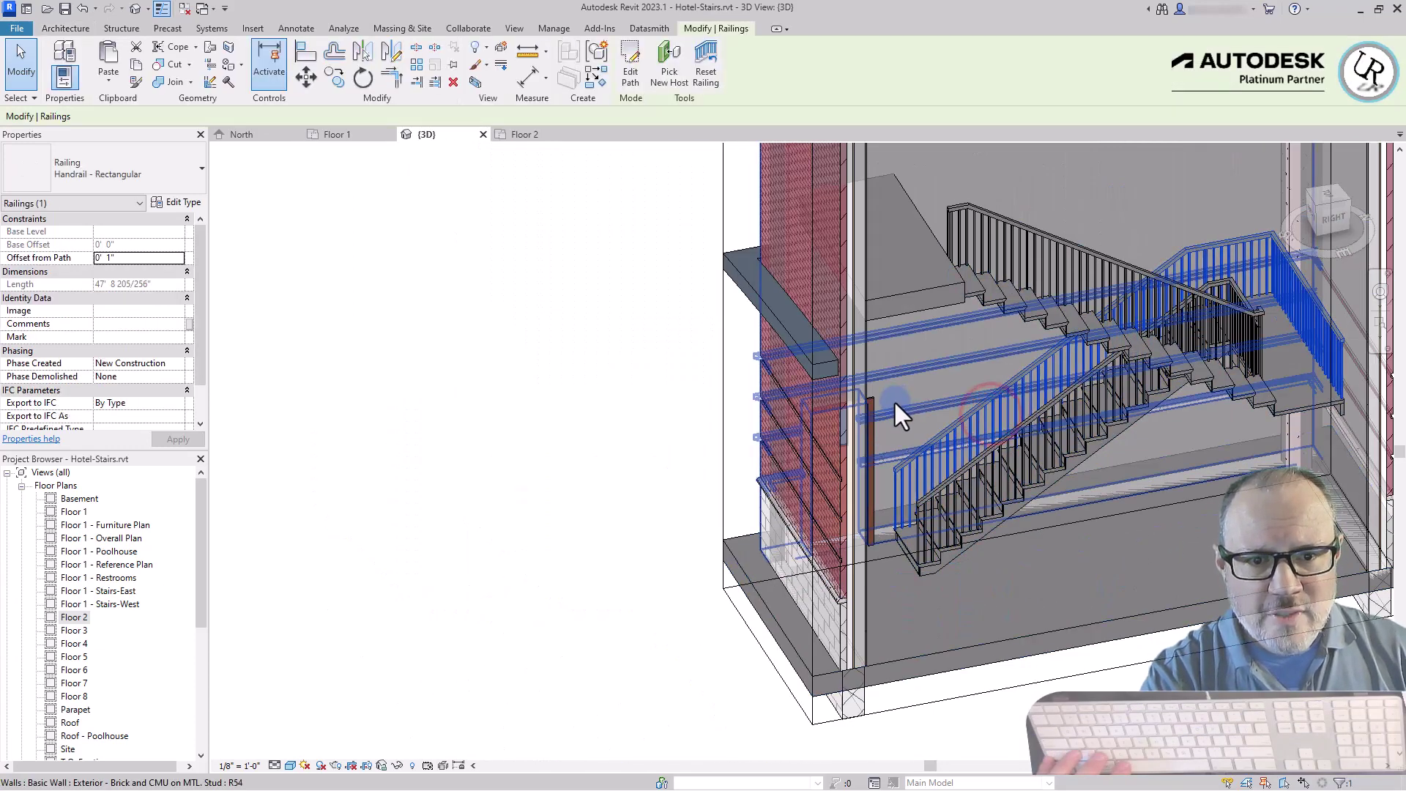
scroll(893, 399, "down", 2)
scroll(1214, 306, "up", 2)
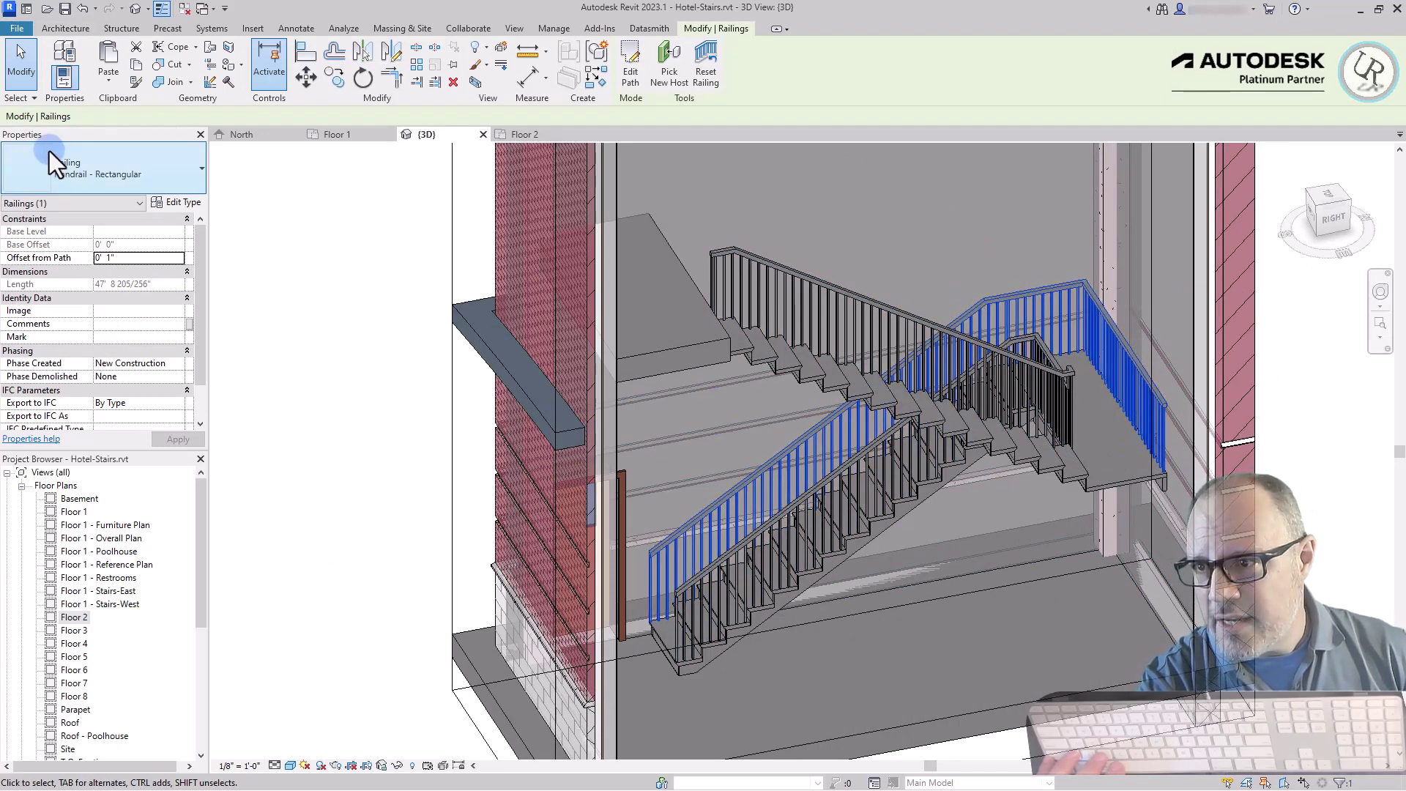
Try the Handrail - Pipe type on the outer railing and return it to Handrail - Rectangular.
left_click(135, 169)
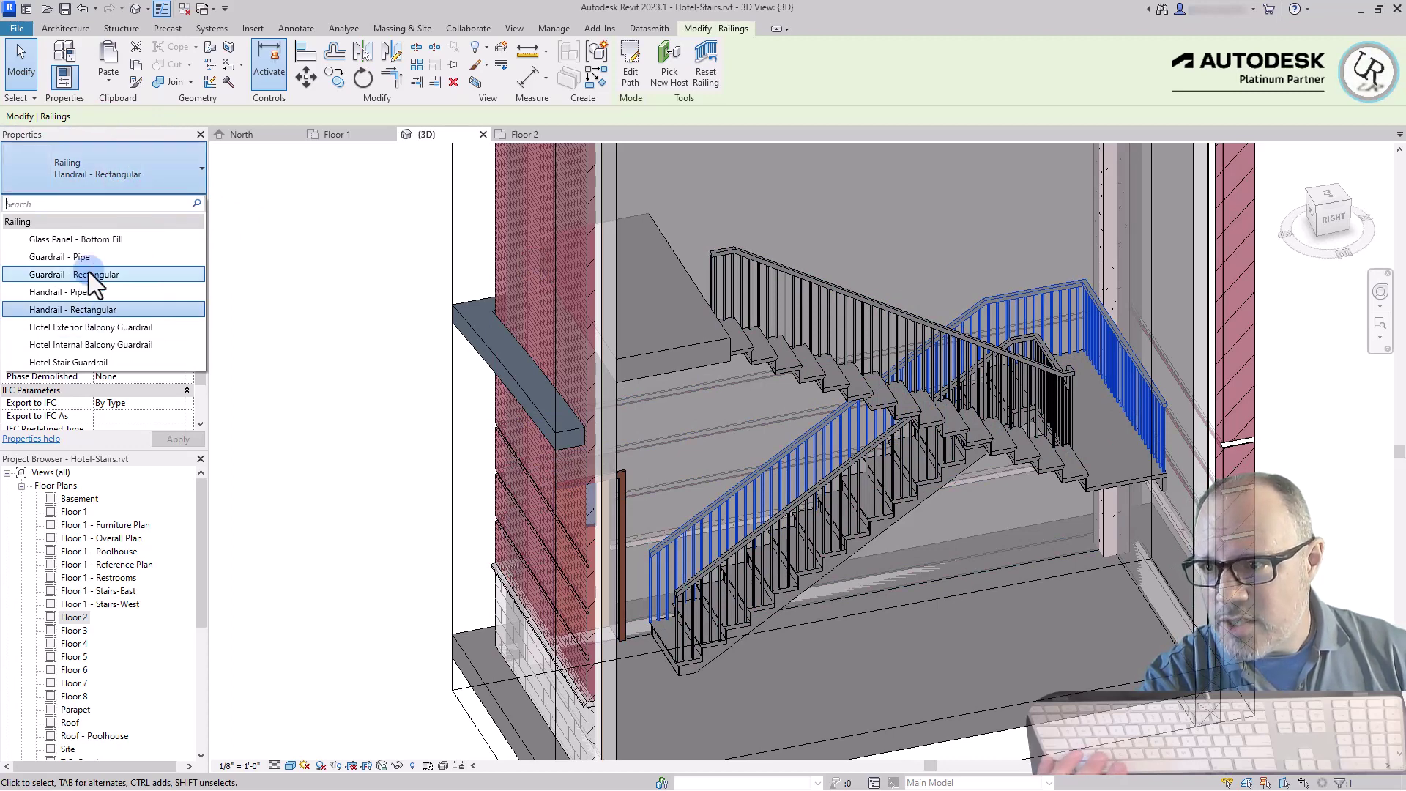
left_click(103, 293)
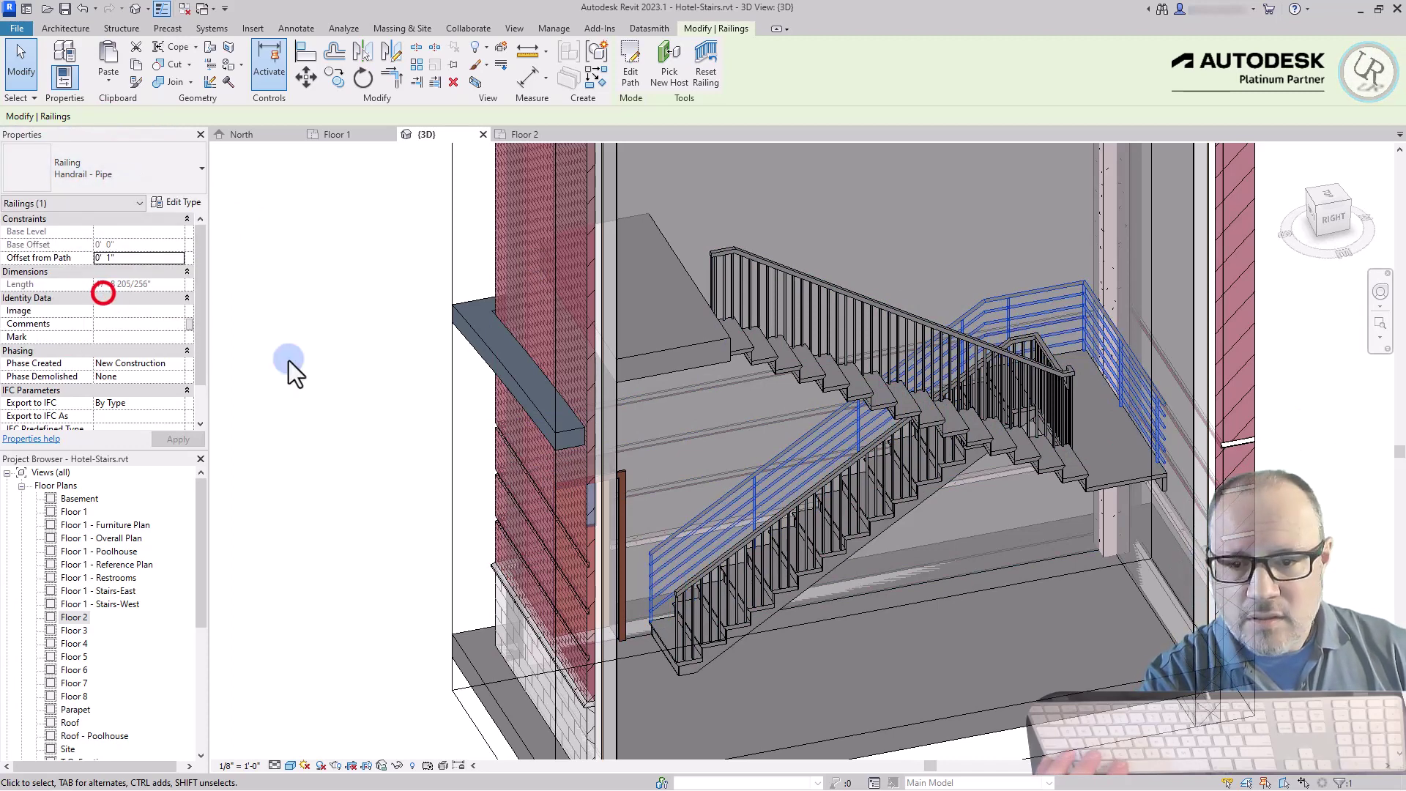
left_click(94, 168)
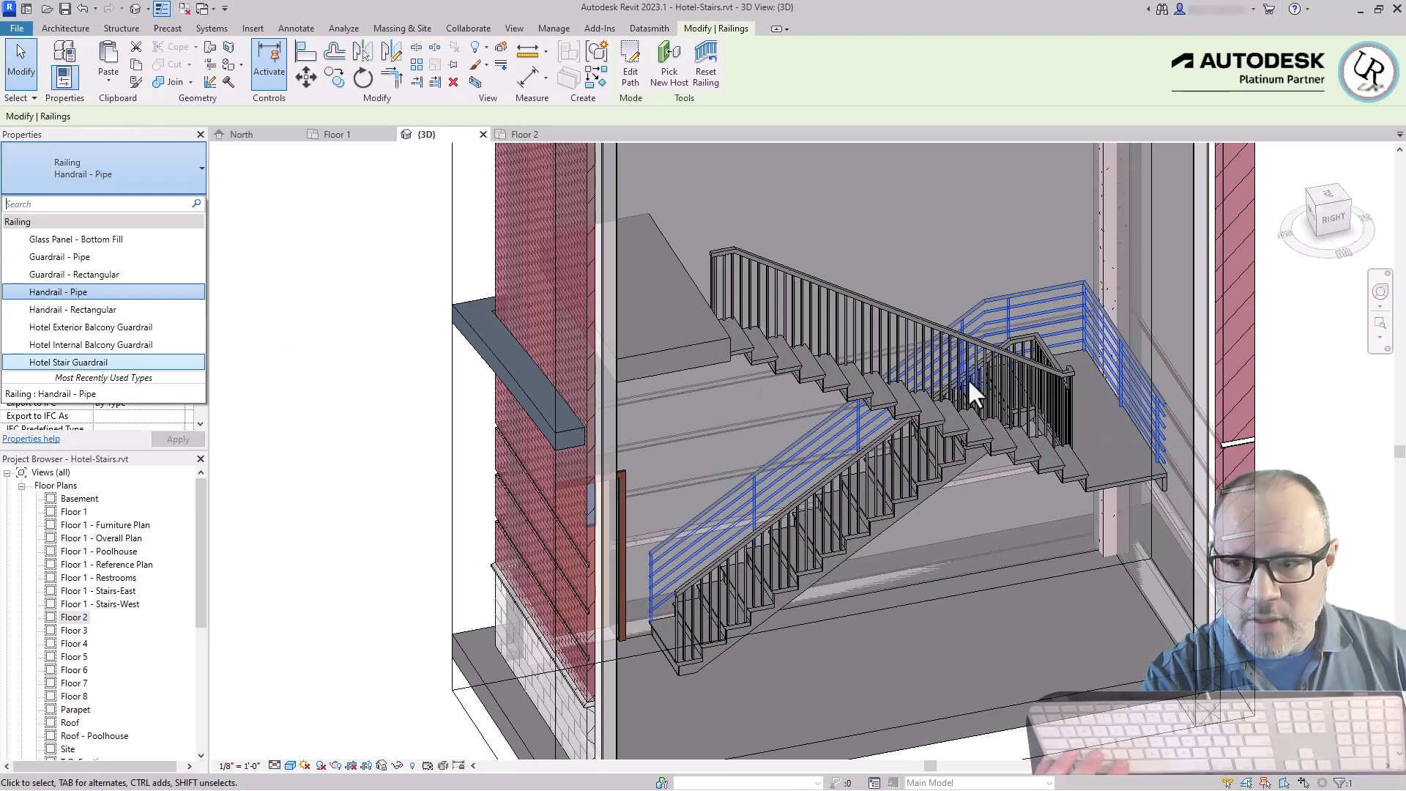
left_click(107, 168)
left_click(160, 173)
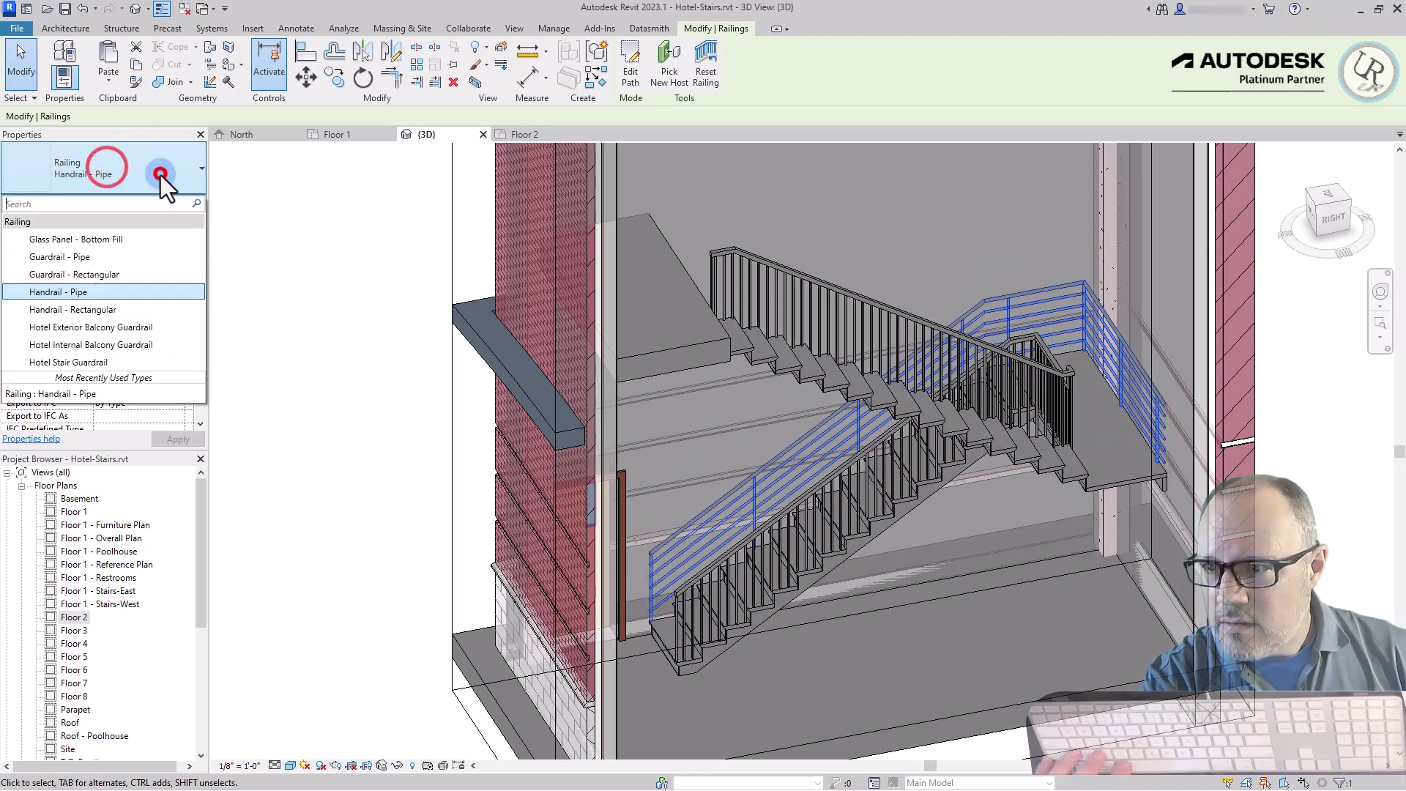
left_click(54, 309)
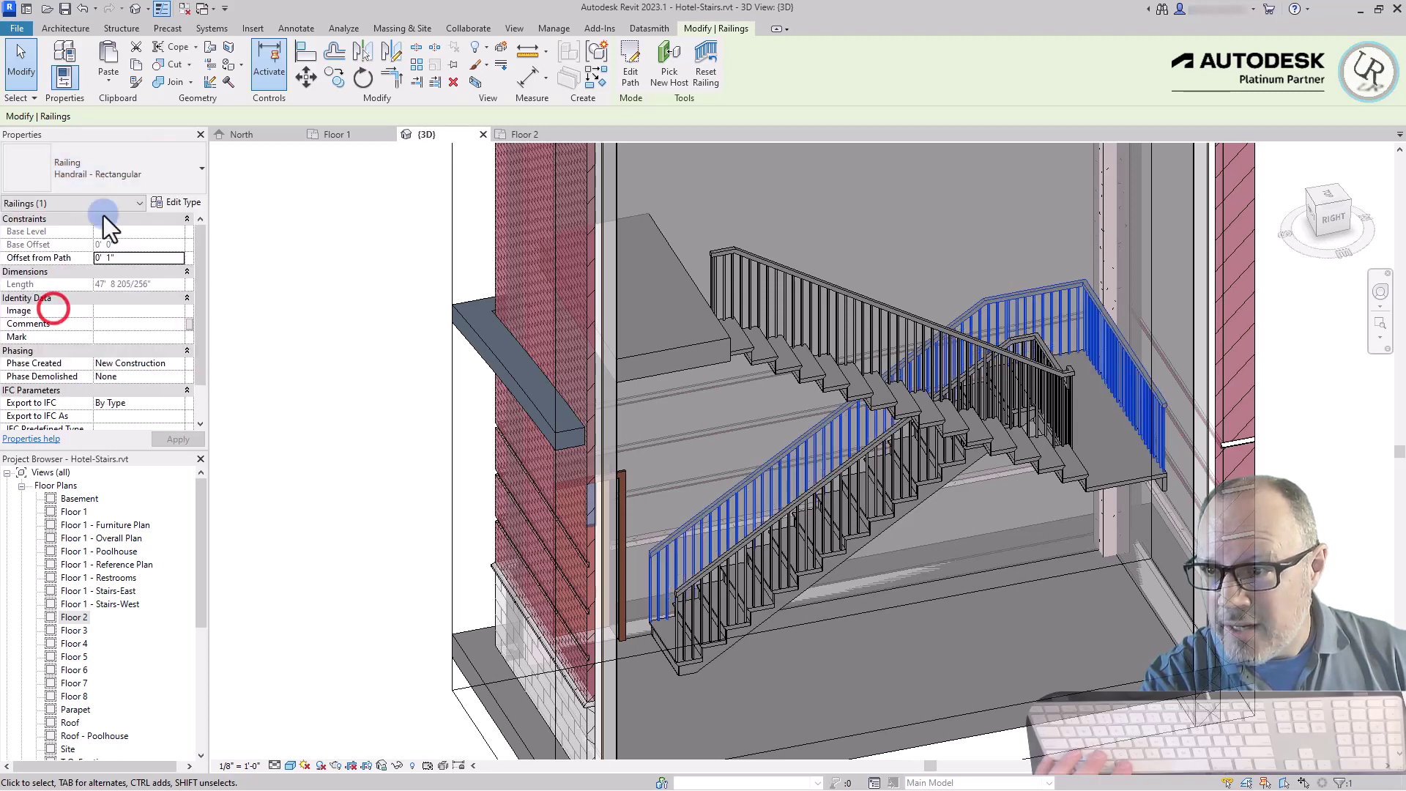
Duplicate the outer railing's type as Handrail - Wall Mount and check its non-continuous rail structure.
left_click(174, 201)
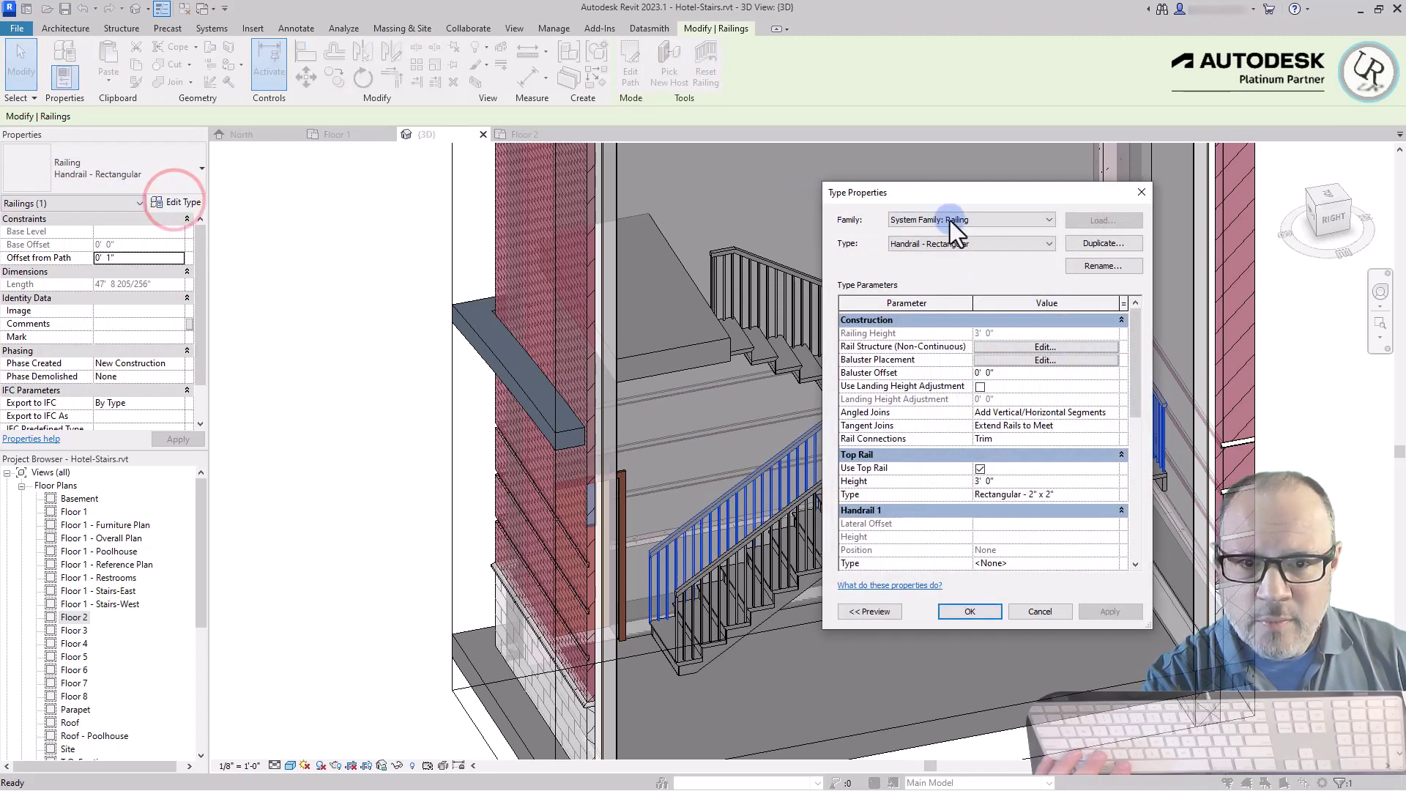
left_click(1108, 240)
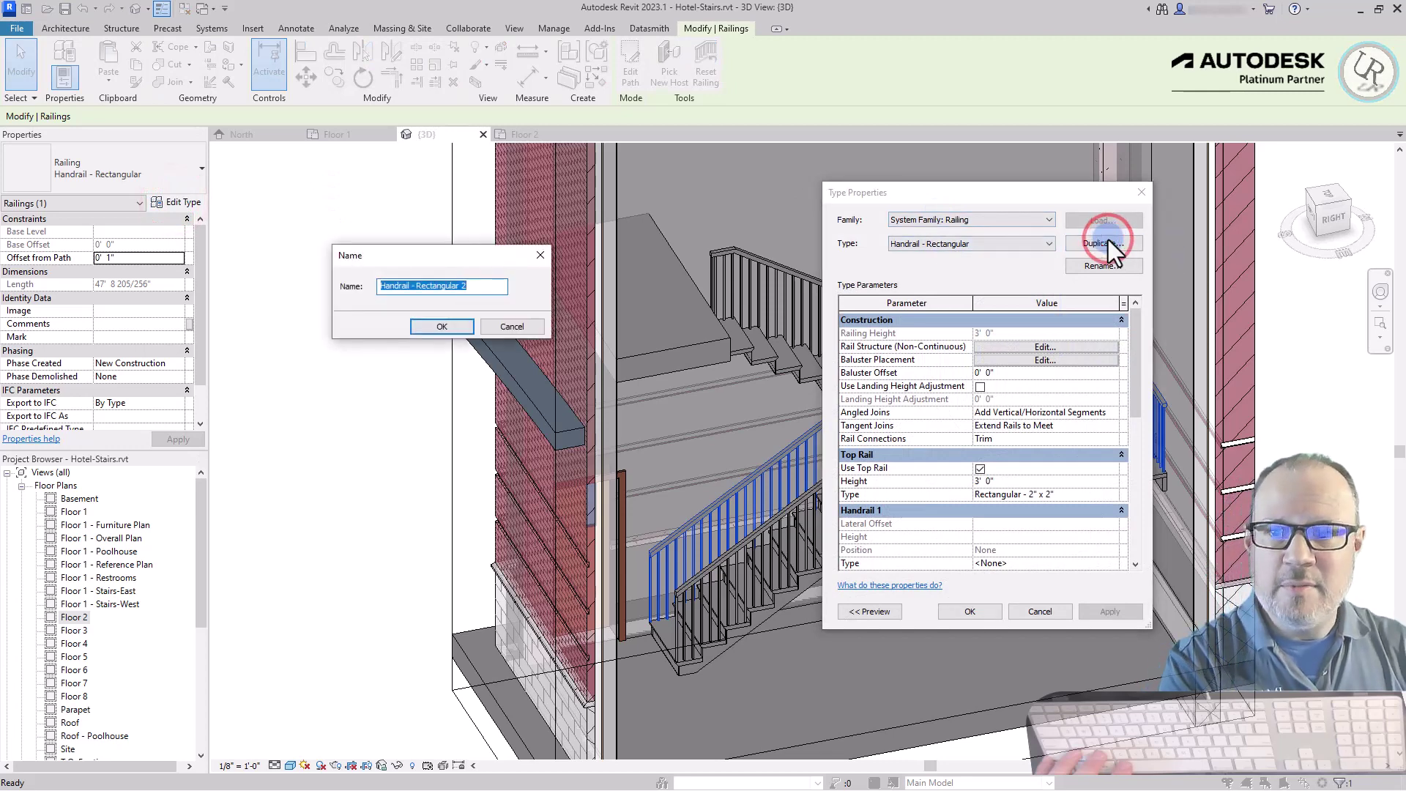
key("End")
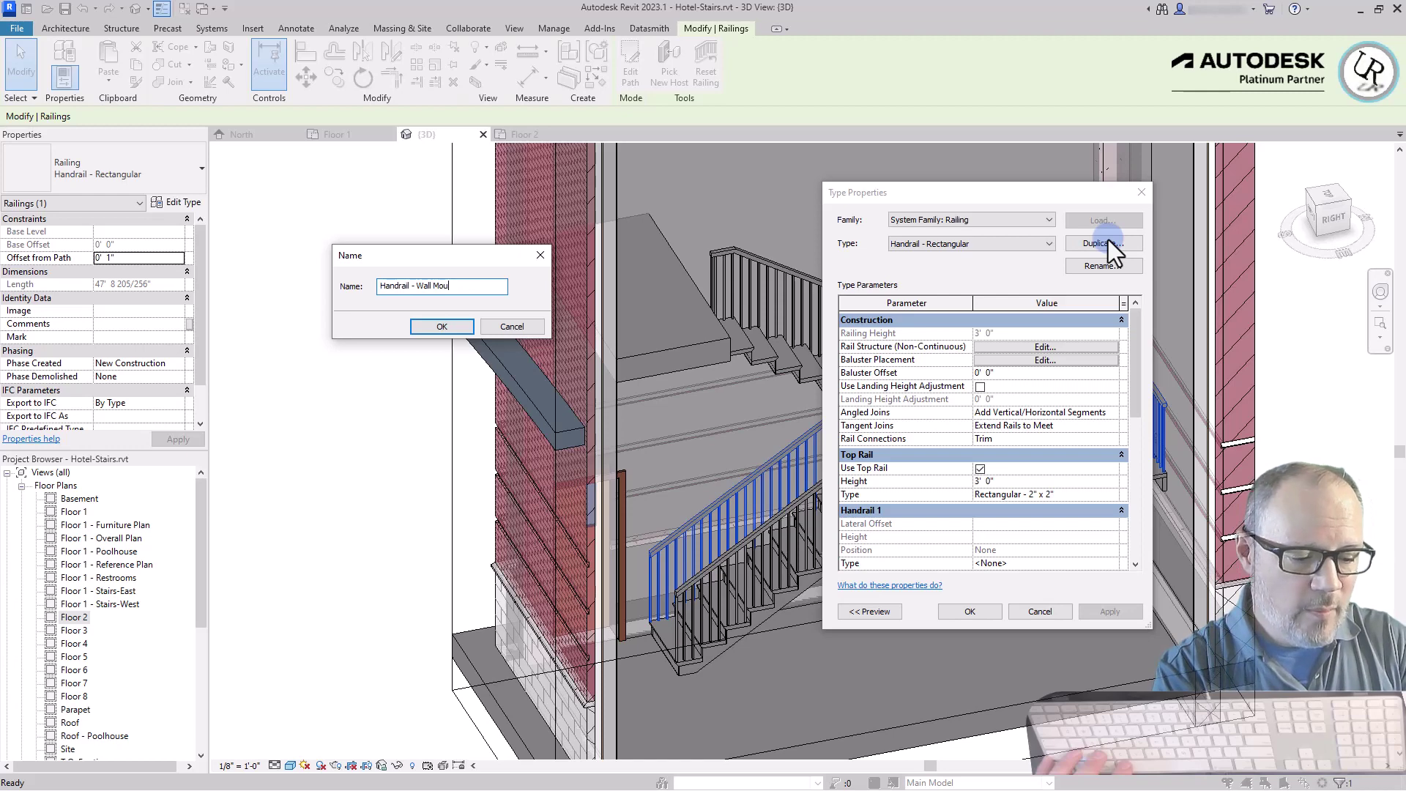
type("Wall Mount")
key("Return")
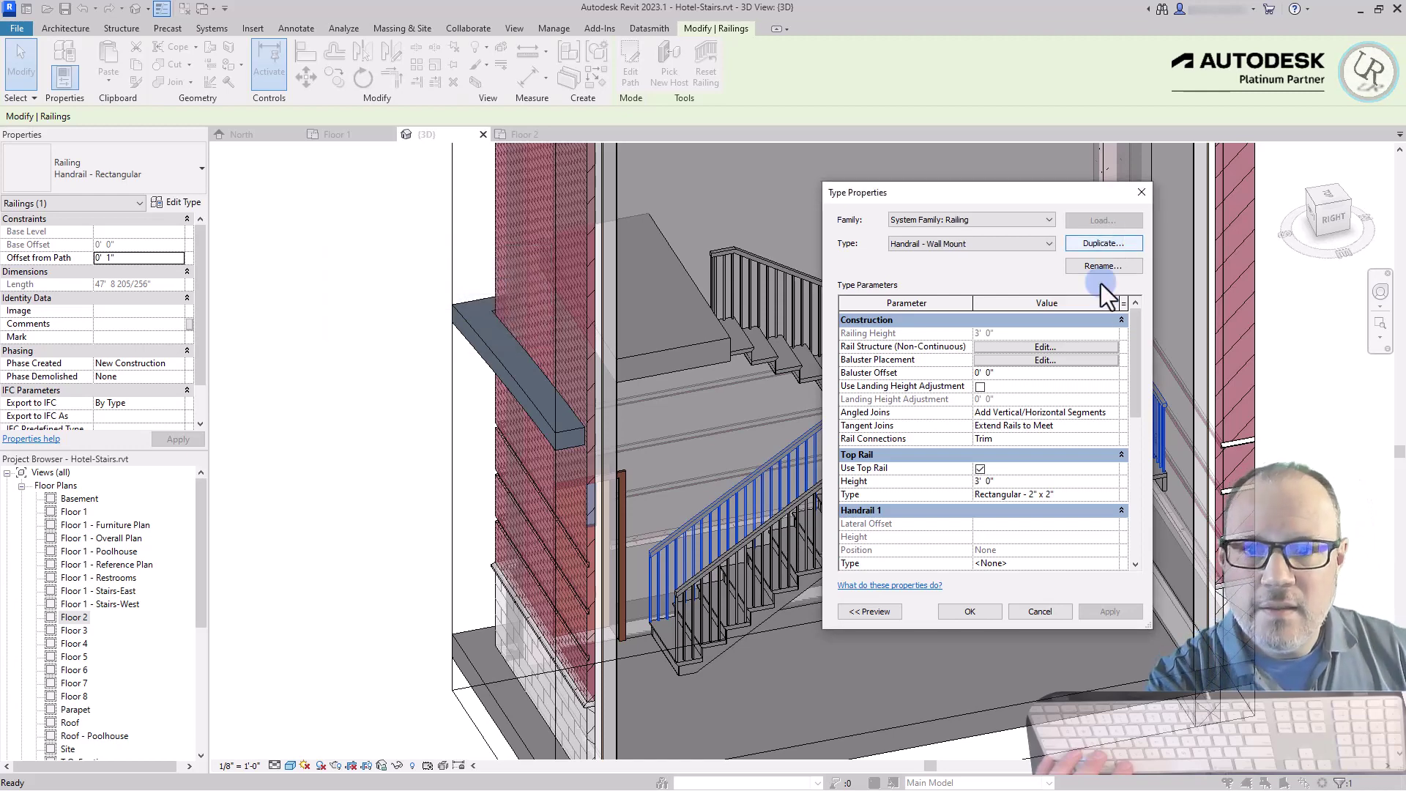
left_click(1019, 347)
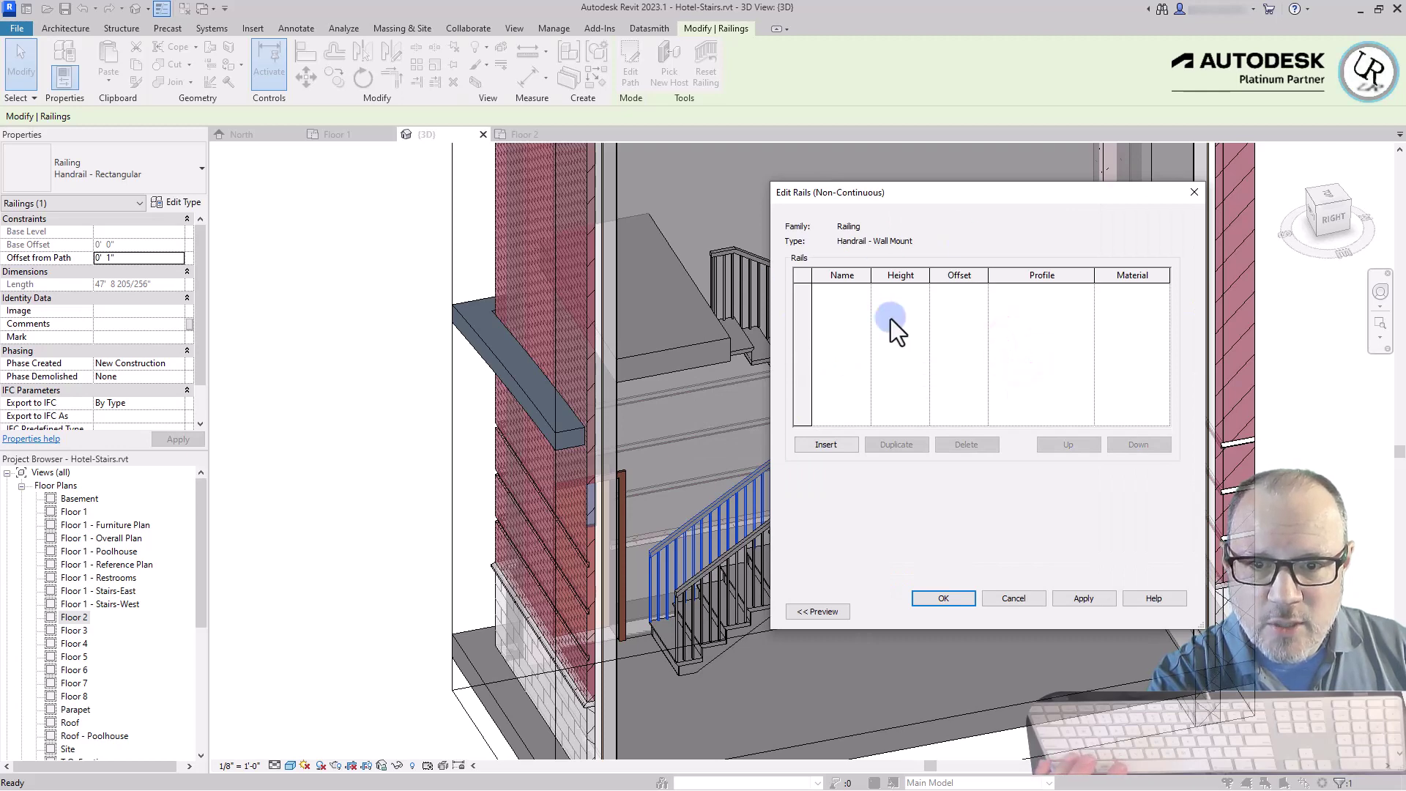
left_click(926, 597)
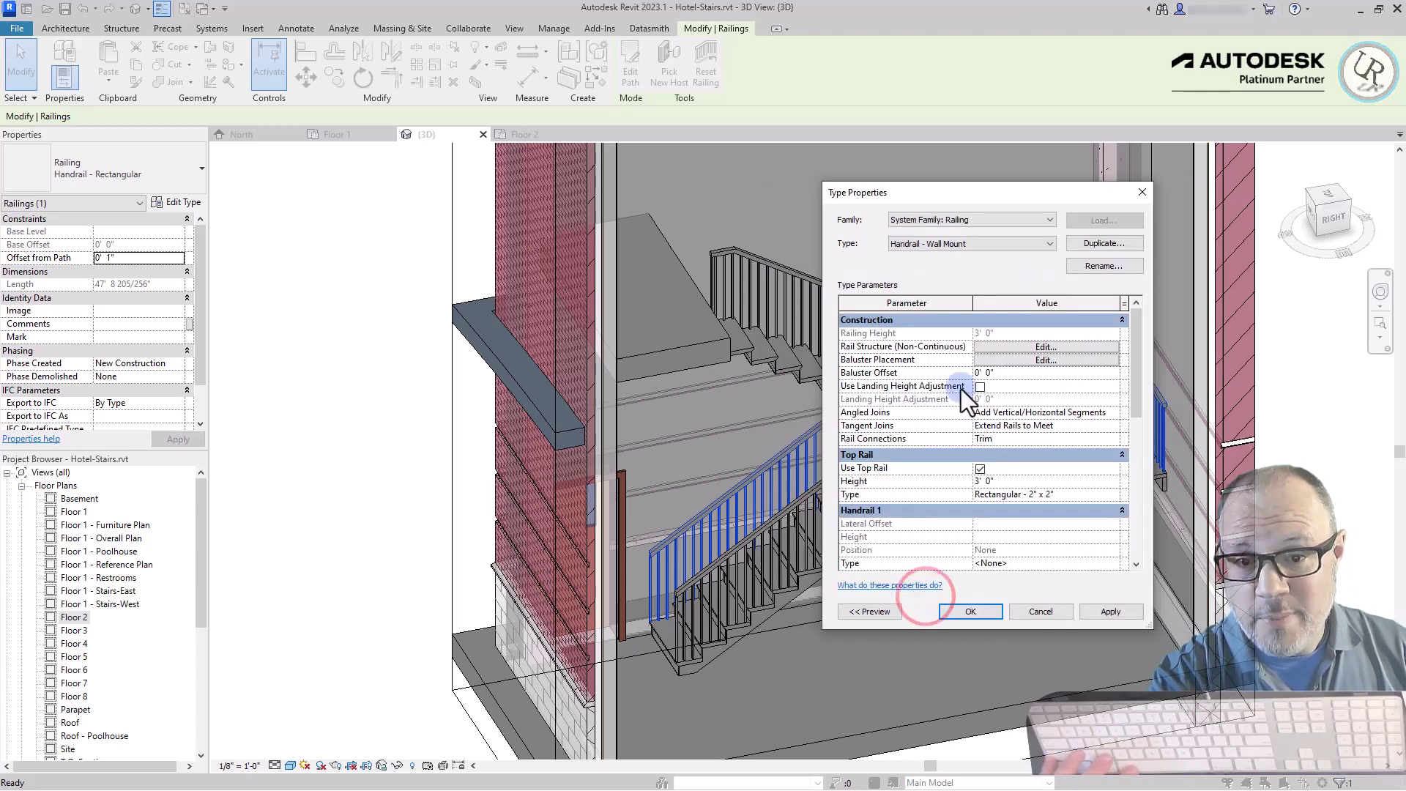
In the baluster placement of Handrail - Wall Mount, set the regular baluster's family to None.
left_click(1029, 361)
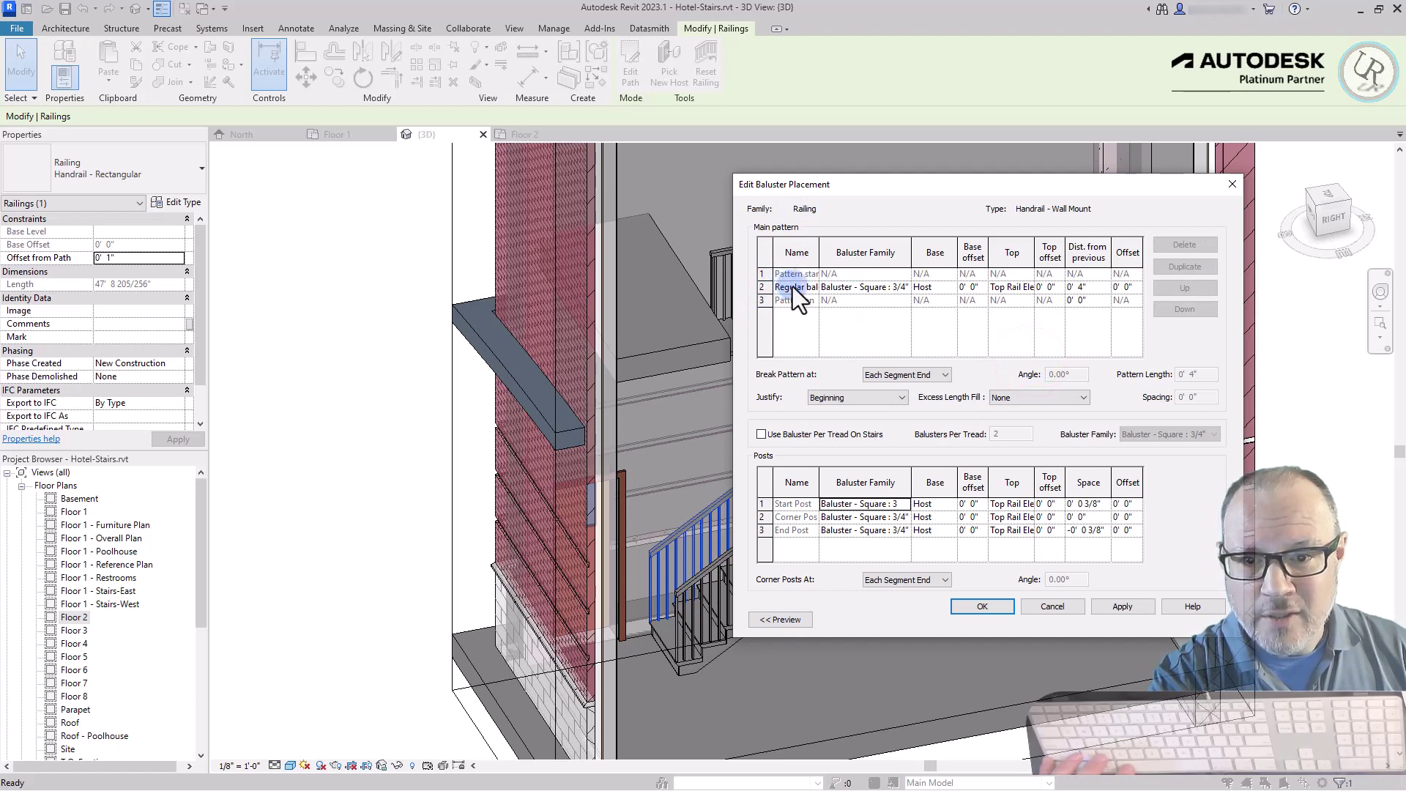
mouse_move(819, 248)
left_mouse_down()
mouse_move(881, 235)
mouse_move(832, 247)
left_mouse_up()
left_click(862, 291)
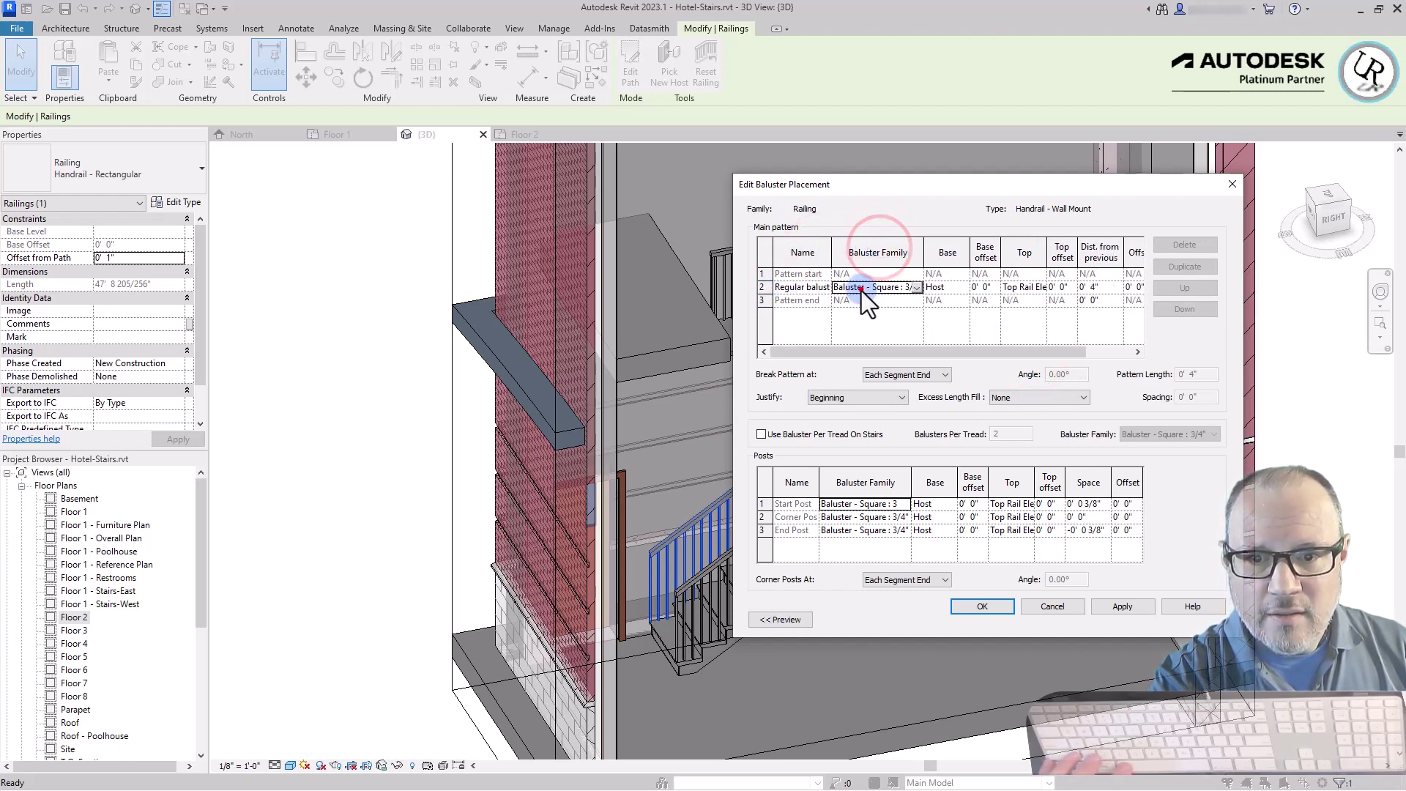
left_click(917, 287)
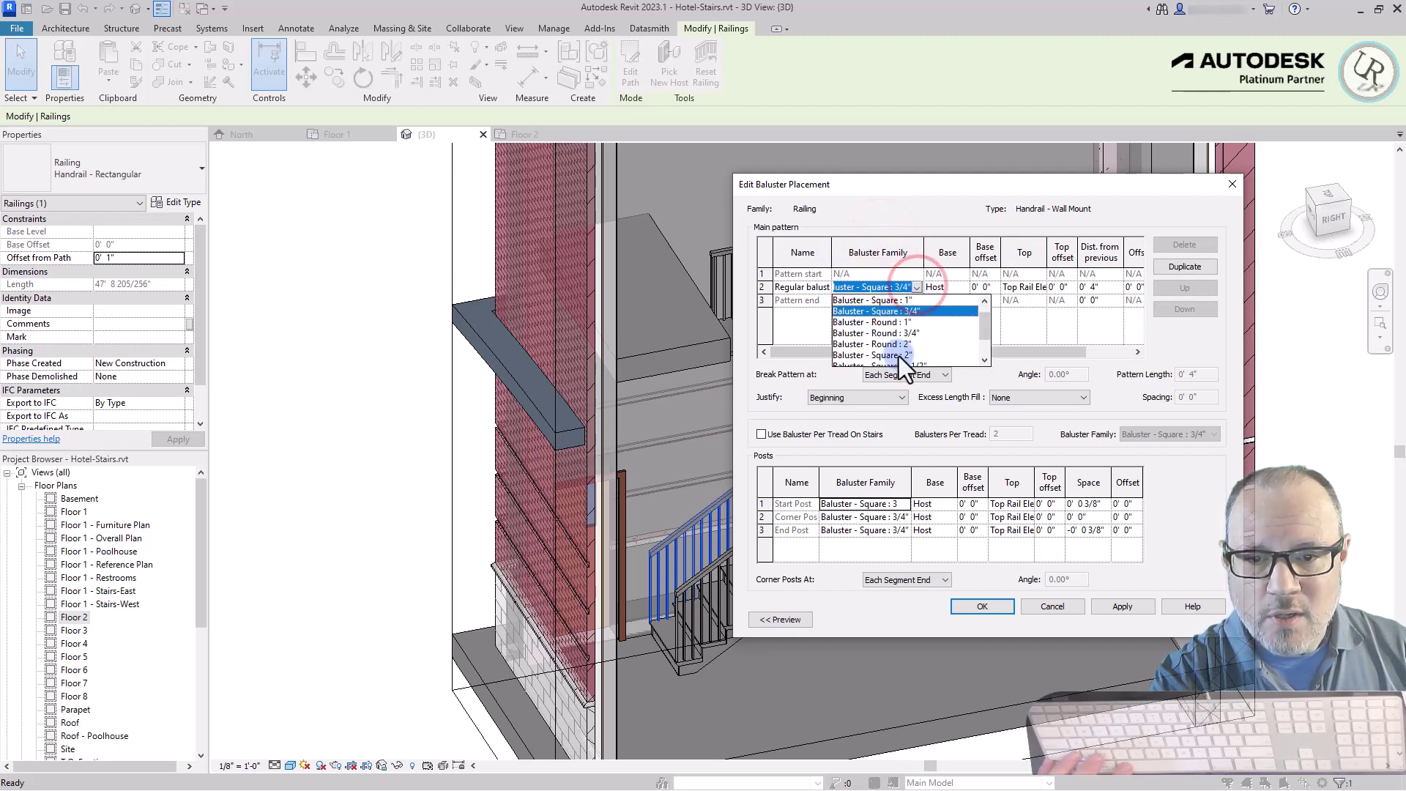
scroll(902, 360, "up", 1)
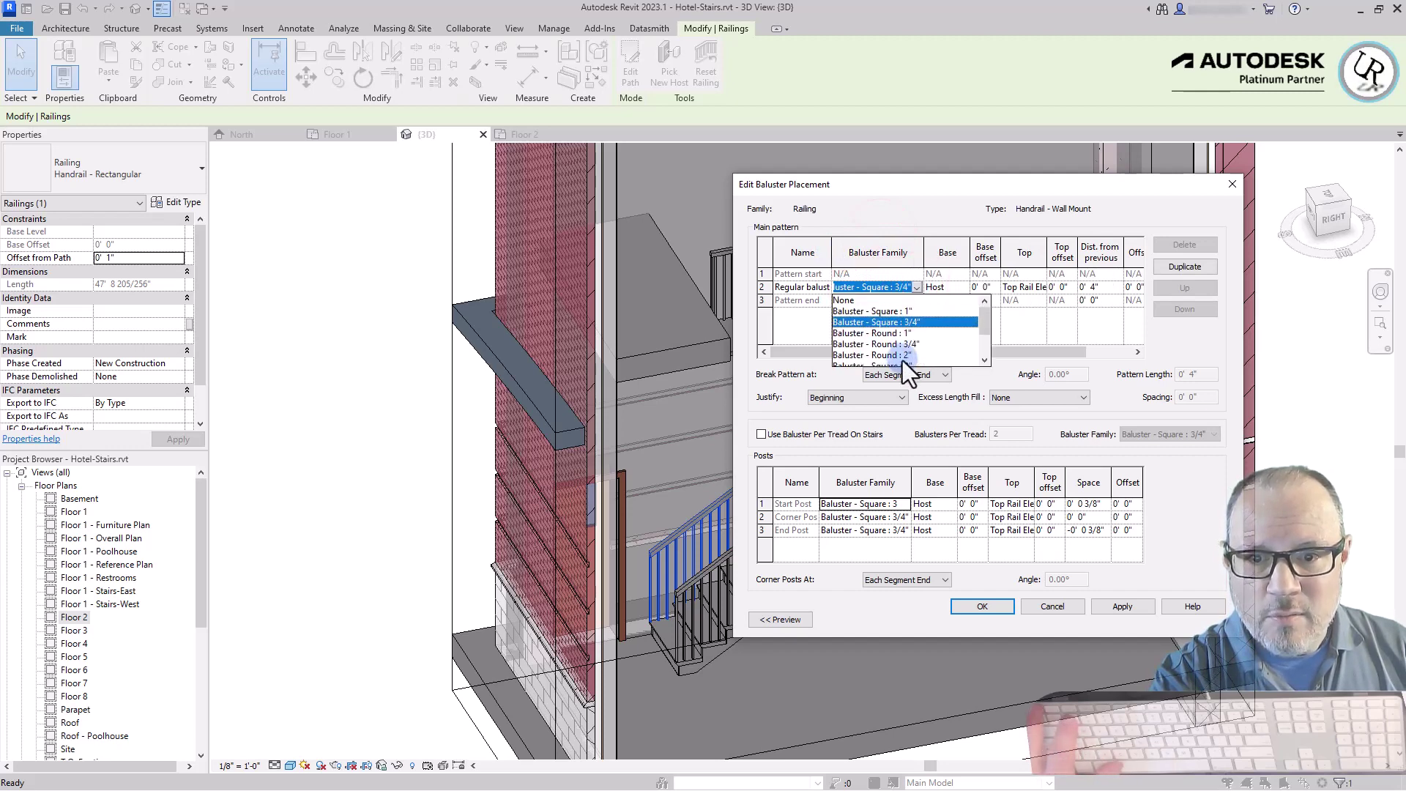
left_click(845, 301)
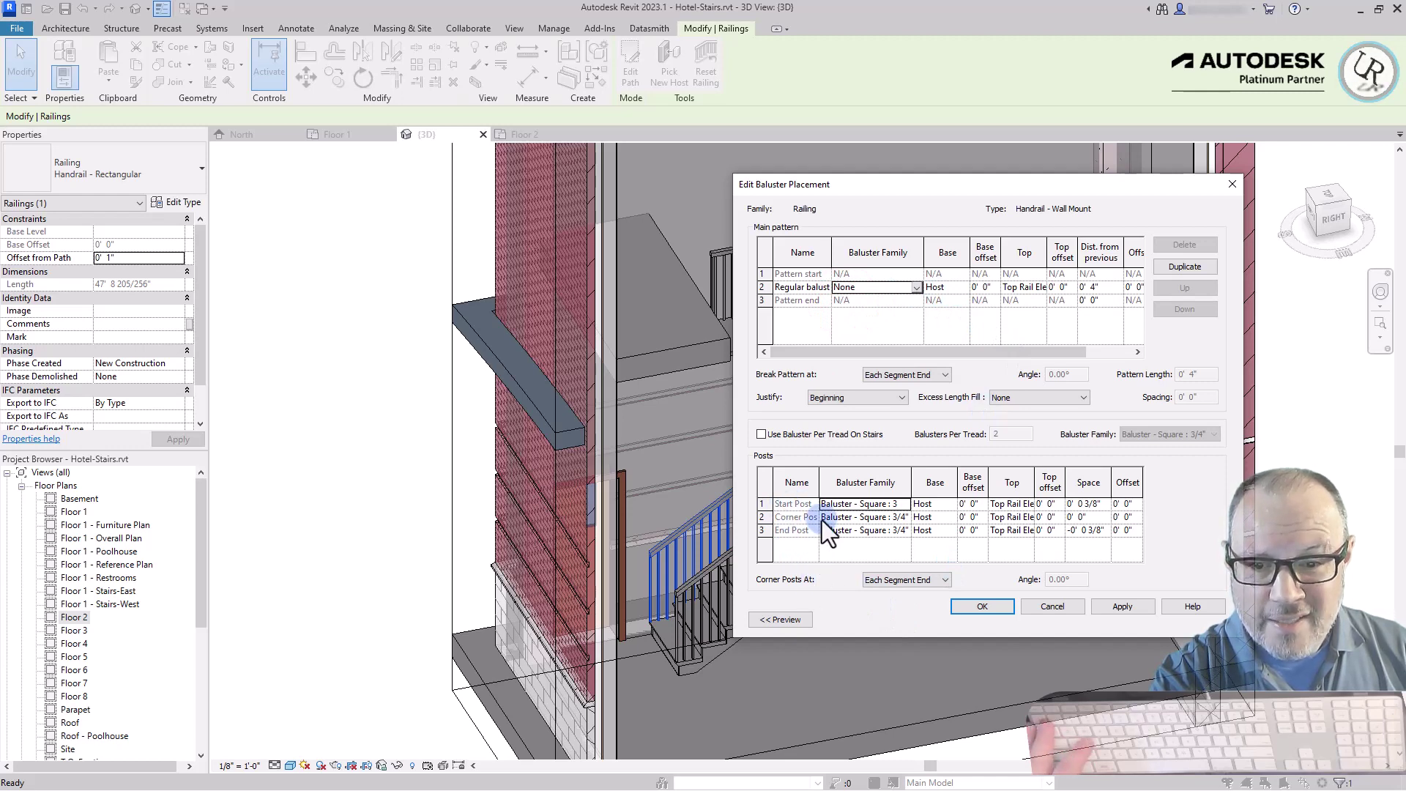
Set the start, corner and end posts to None and apply the Handrail - Wall Mount type to the outer railing.
left_click(902, 507)
left_click(904, 505)
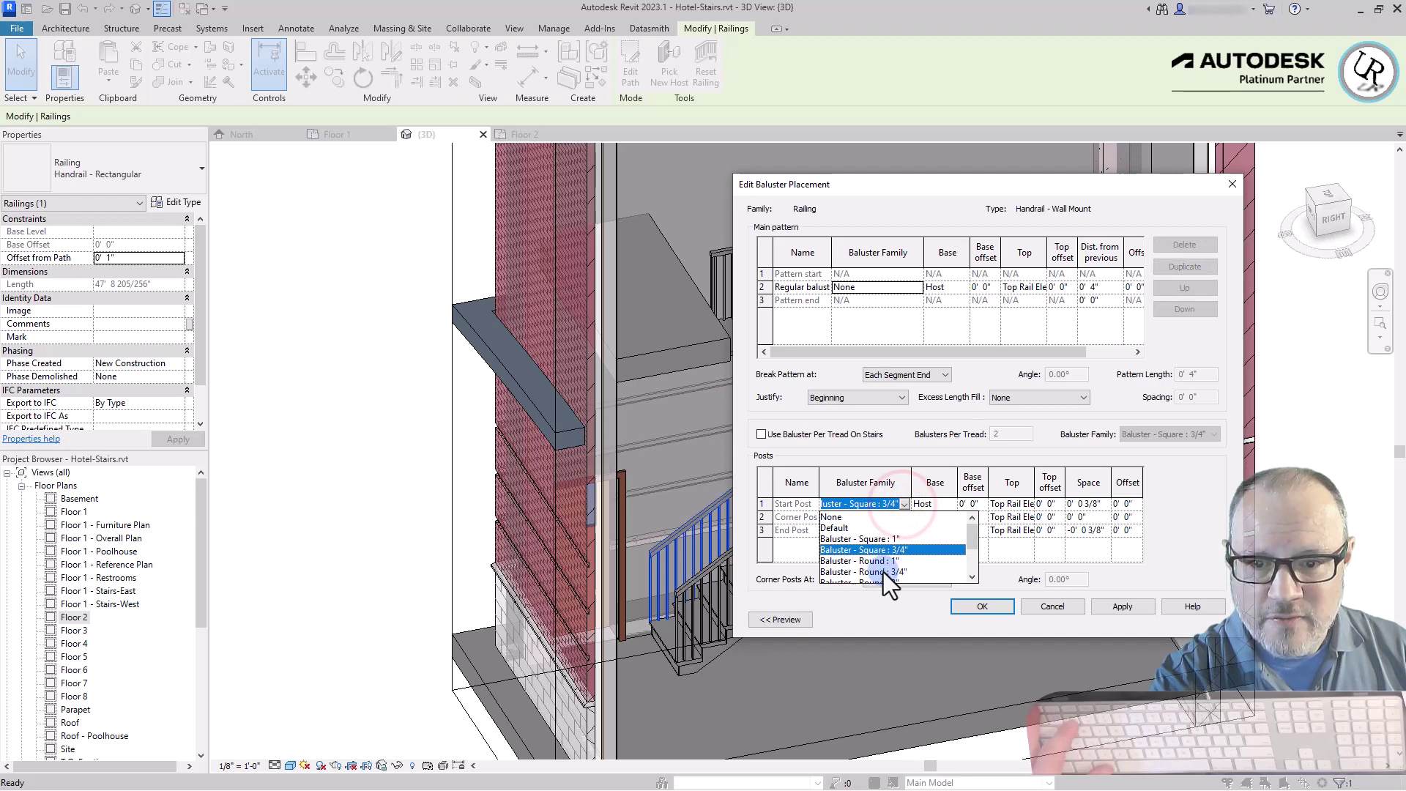
left_click(833, 515)
left_click(899, 517)
left_click(904, 517)
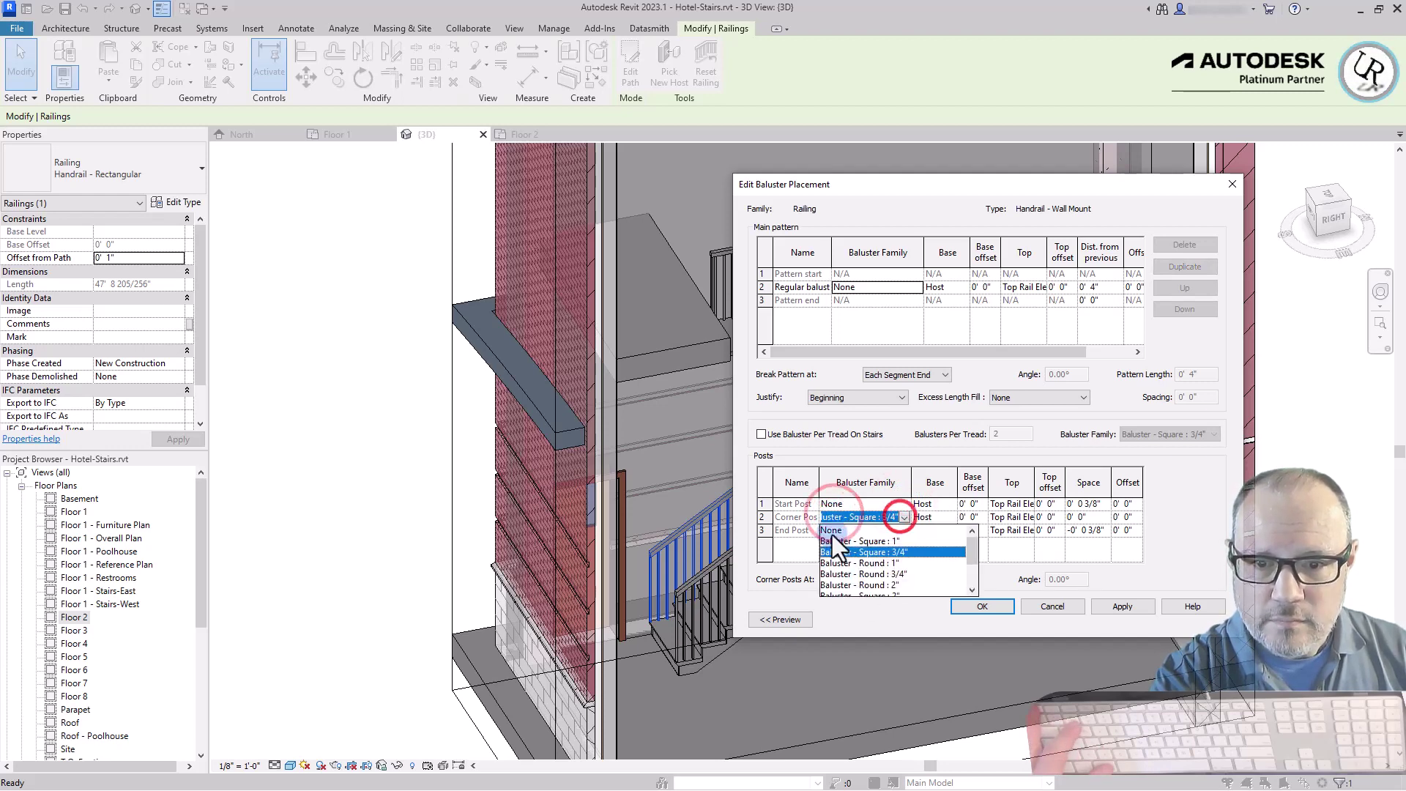
left_click(832, 534)
left_click(903, 529)
left_click(832, 543)
left_click(982, 606)
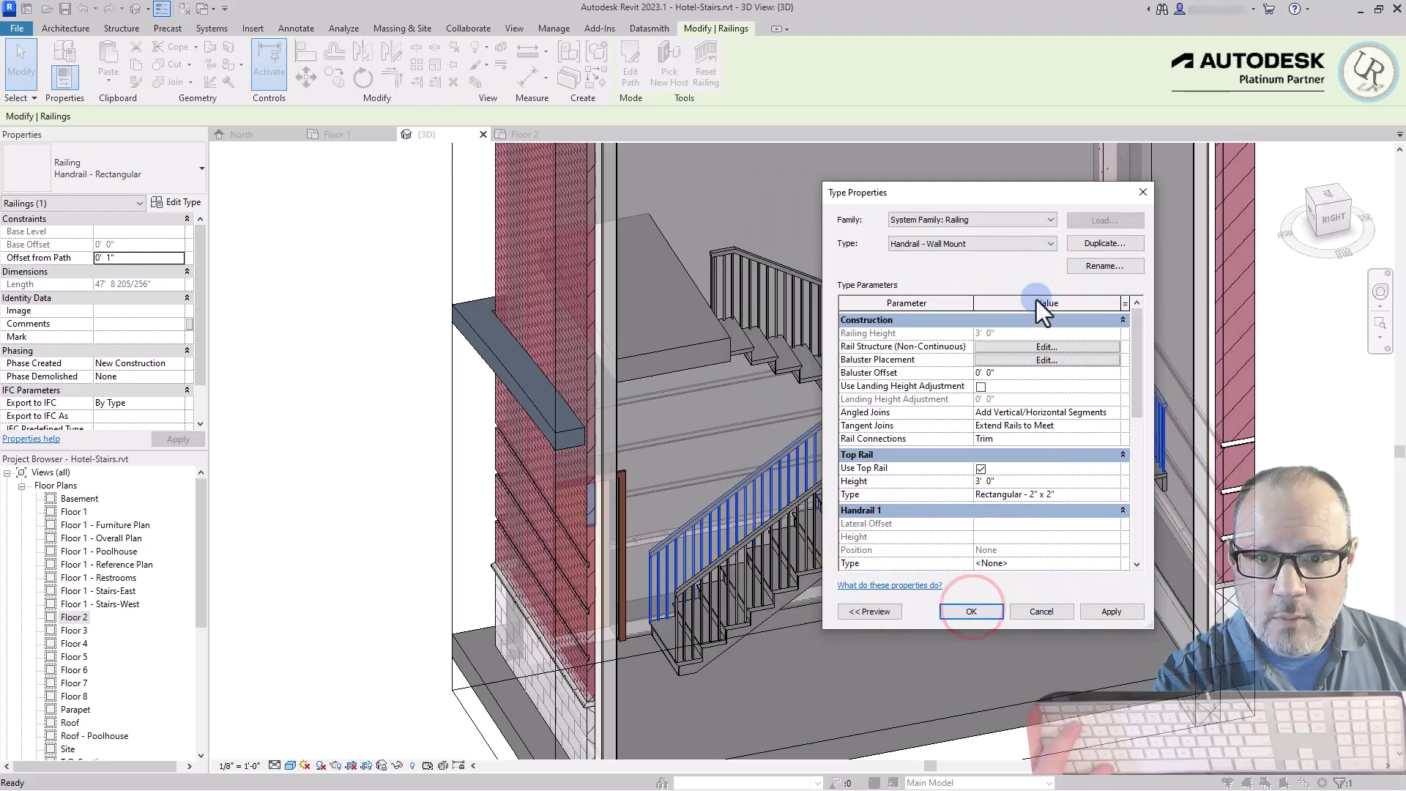
left_click(968, 610)
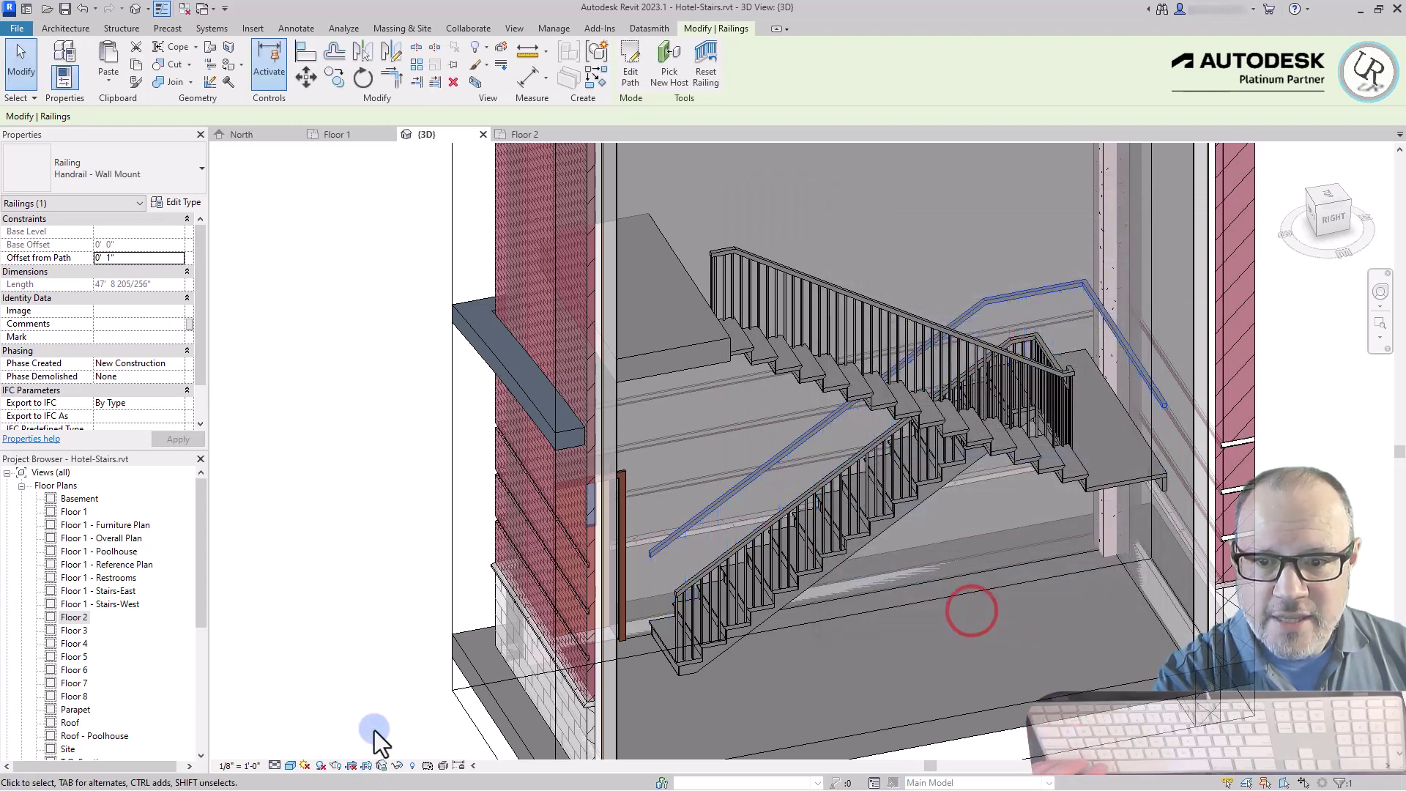
left_click(344, 621)
Change the West Stairs' inner railing to the Hotel Stair Guardrail type.
left_click(990, 301)
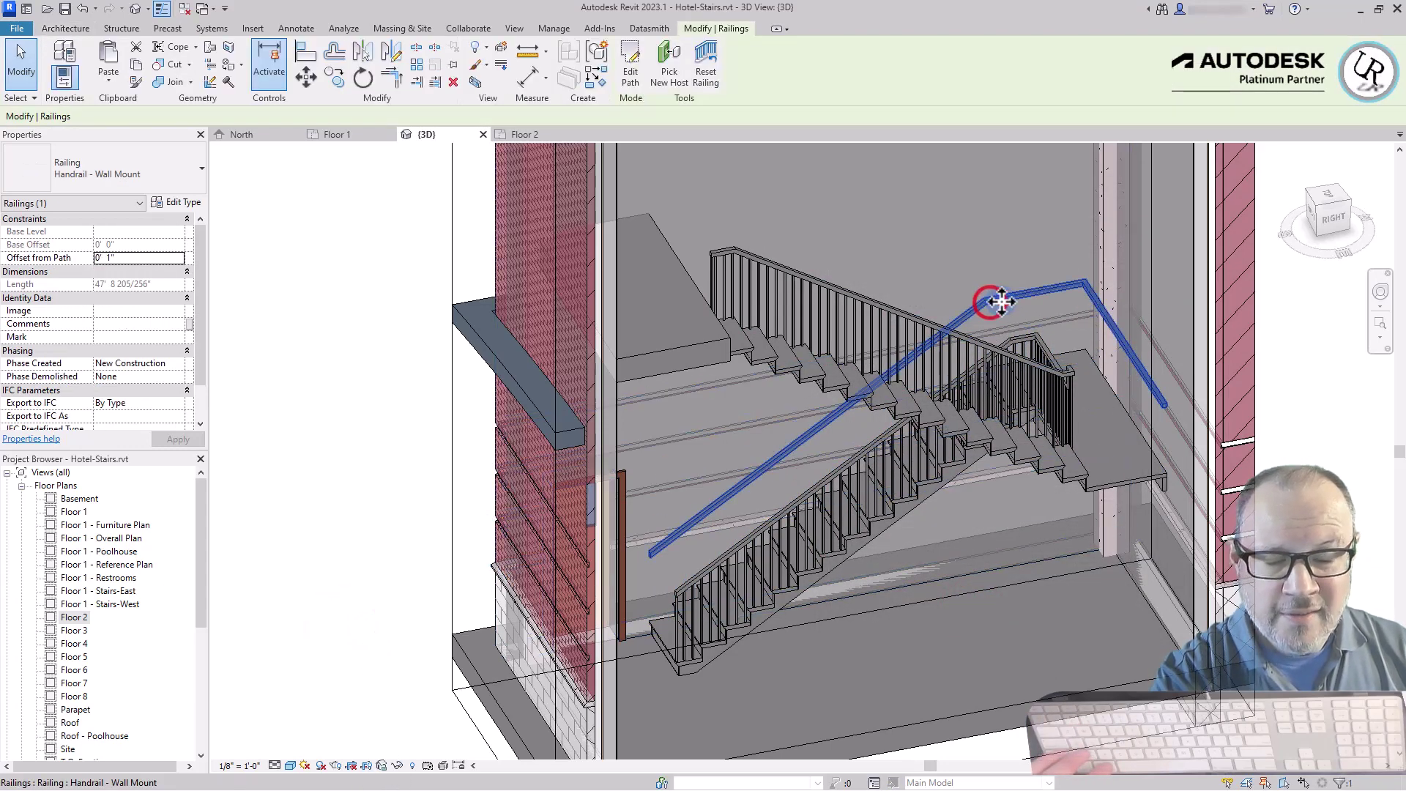
scroll(961, 281, "down", 1)
left_click(849, 297)
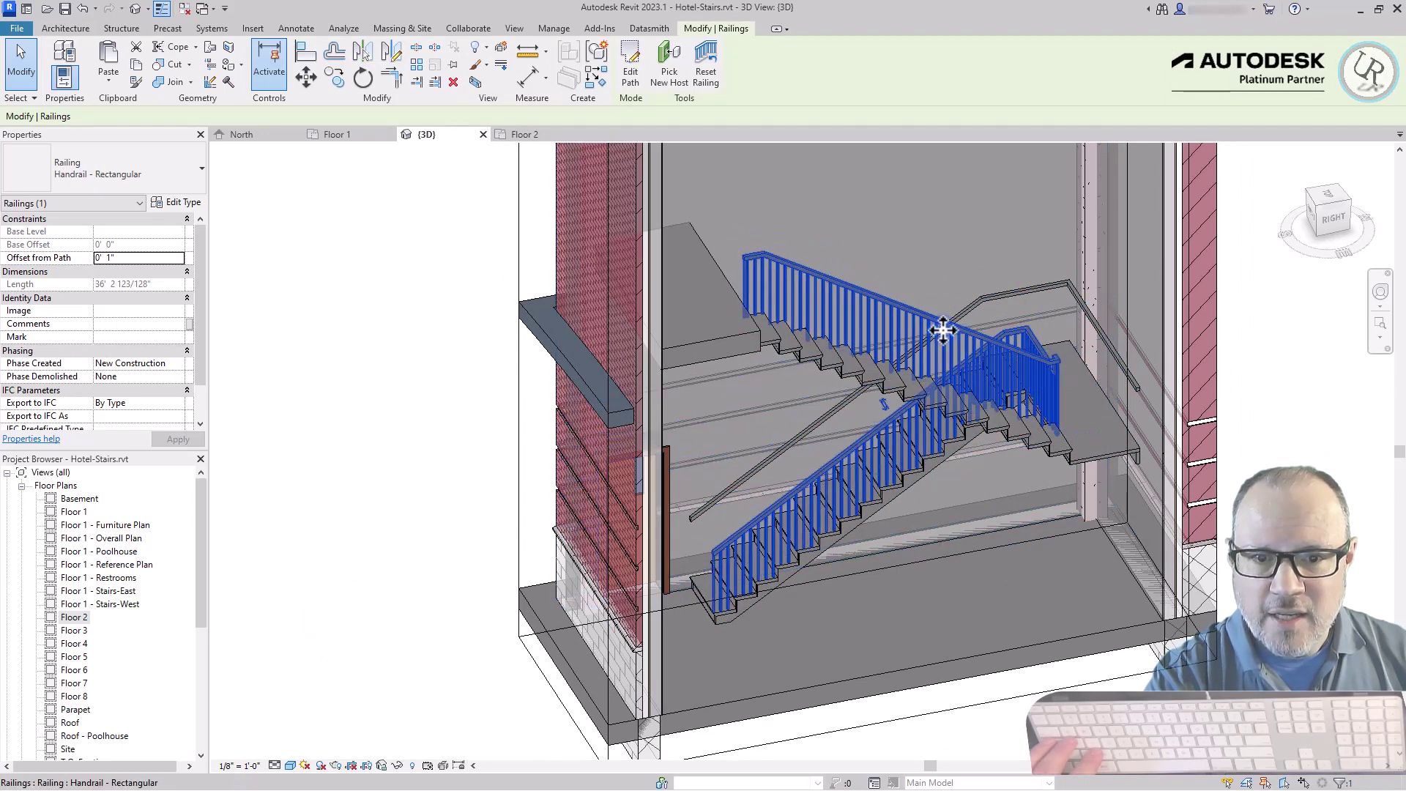
left_click(159, 170)
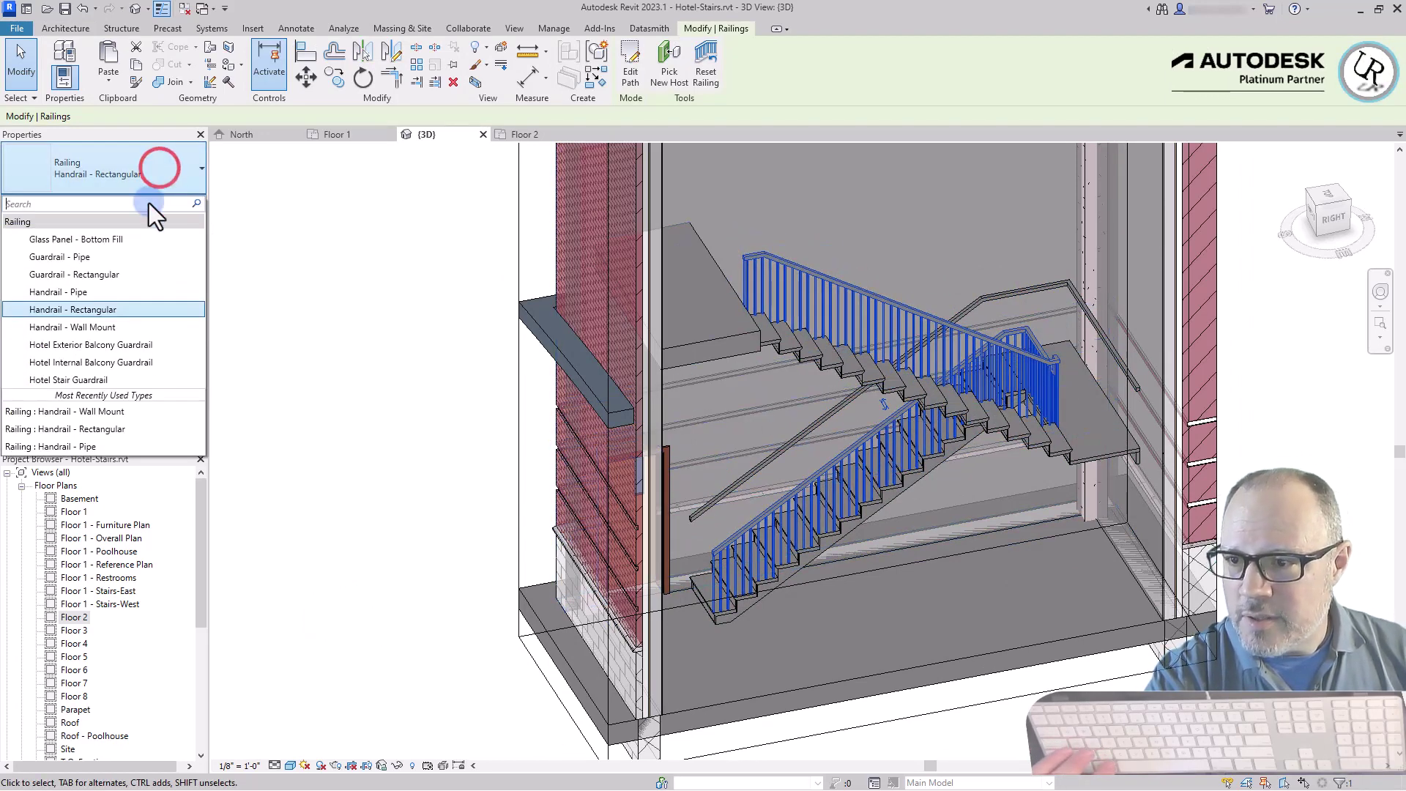
left_click(131, 380)
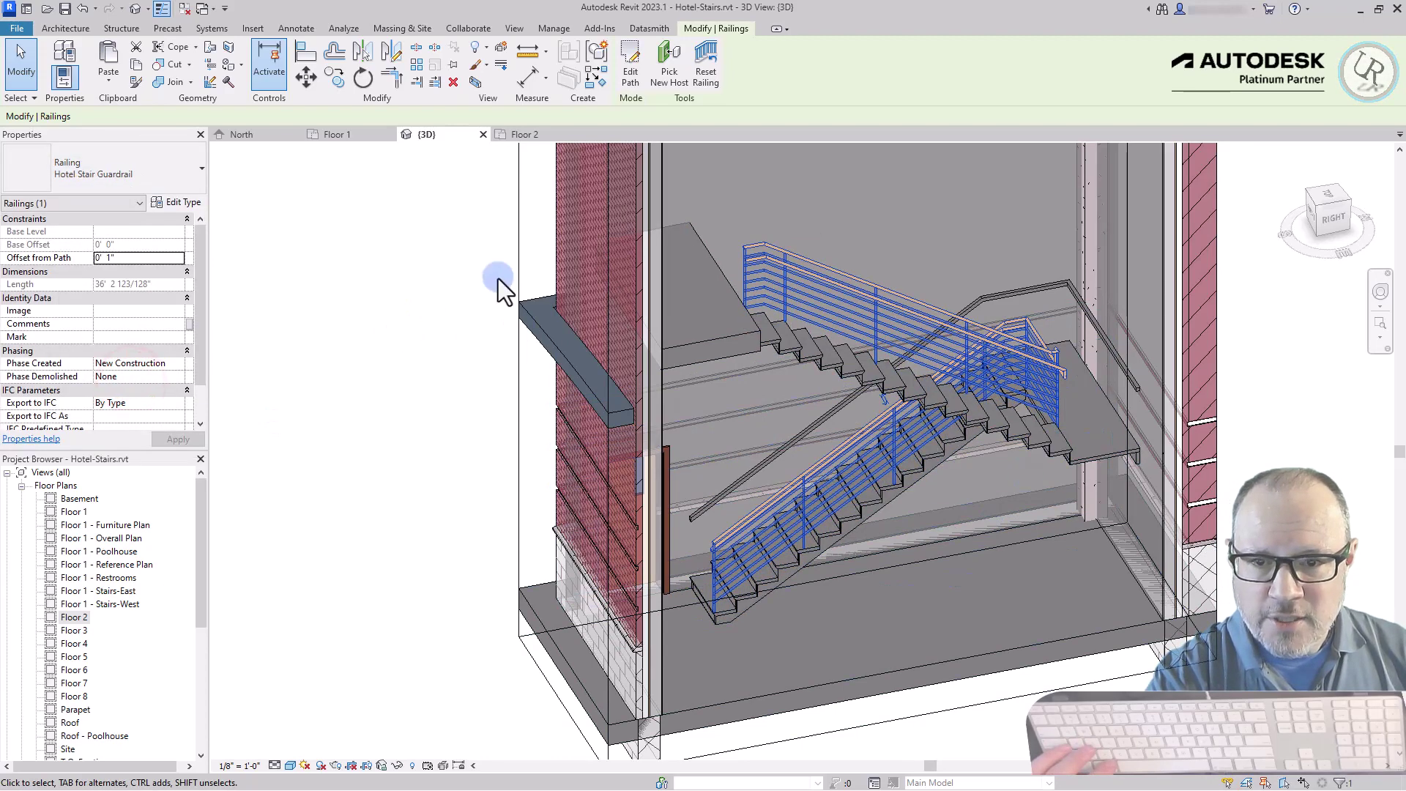
Examine the inner guardrail's top rail and handrail where they turn at the stair landing, and clear the selection.
scroll(862, 410, "up", 3)
middle_click_drag(863, 410, 1283, 366, "shift")
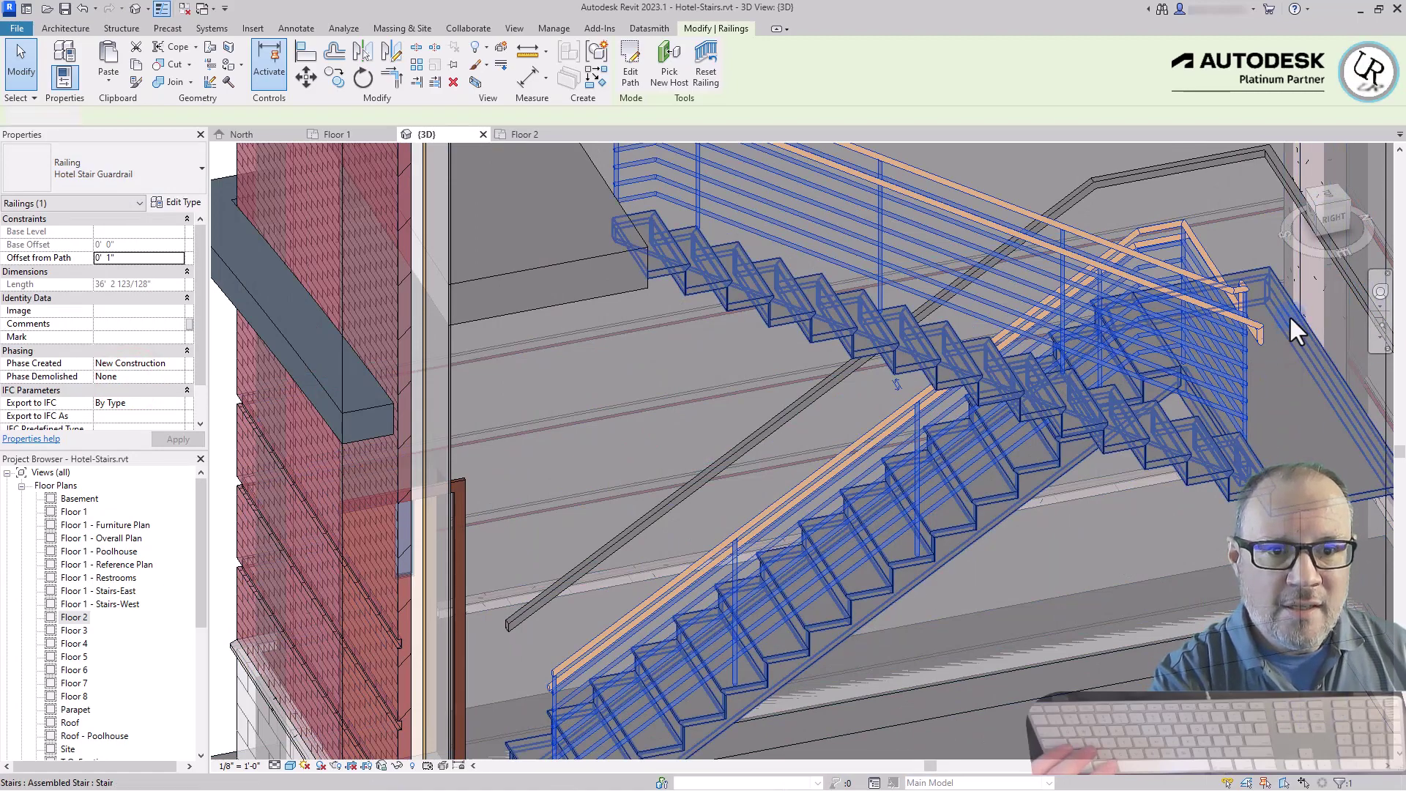
key("Escape")
scroll(1268, 310, "up", 5)
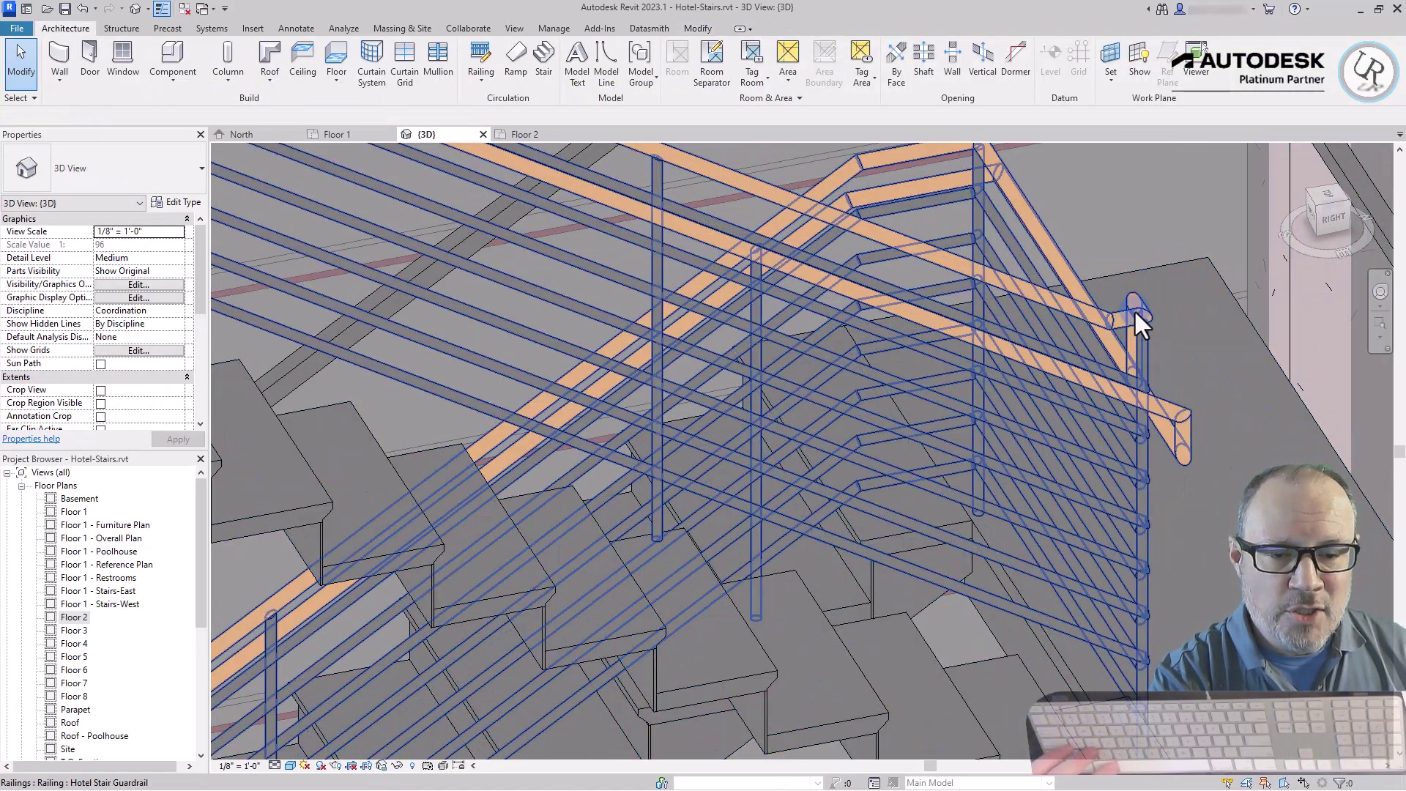
scroll(1140, 381, "down", 1)
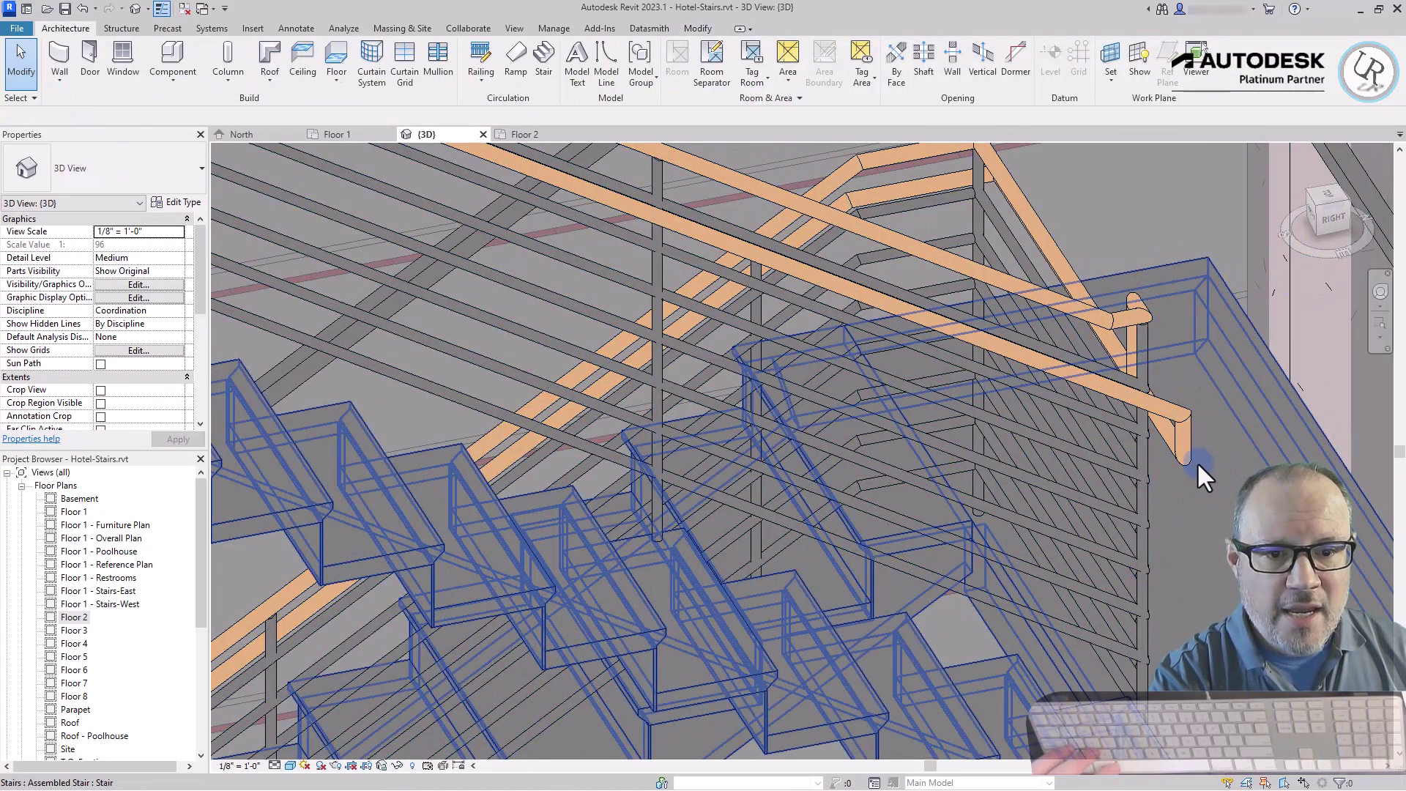
left_click(1181, 443)
scroll(1181, 441, "down", 3)
middle_click_drag(1114, 568, 943, 271, "shift")
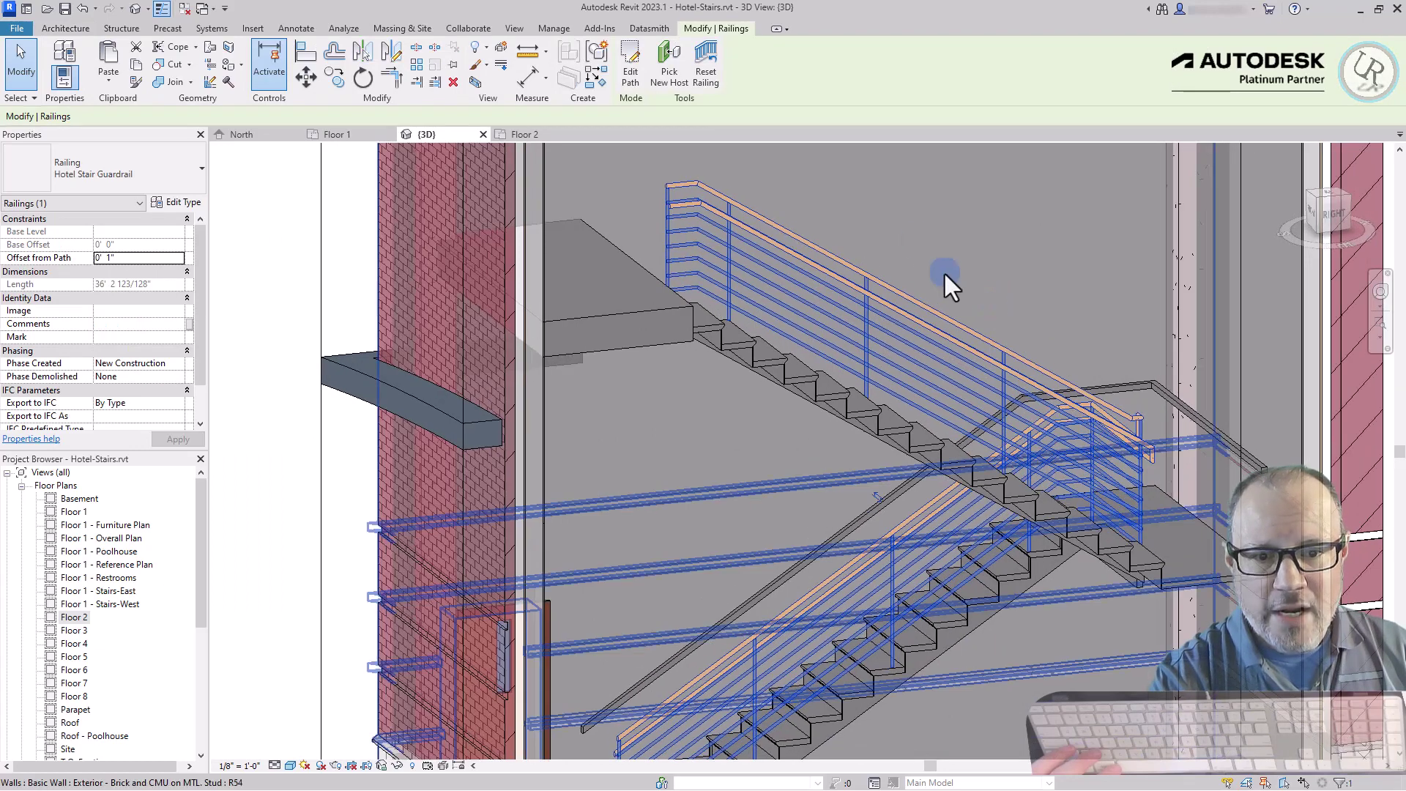
scroll(943, 271, "down", 3)
left_click(354, 480)
left_click(989, 714)
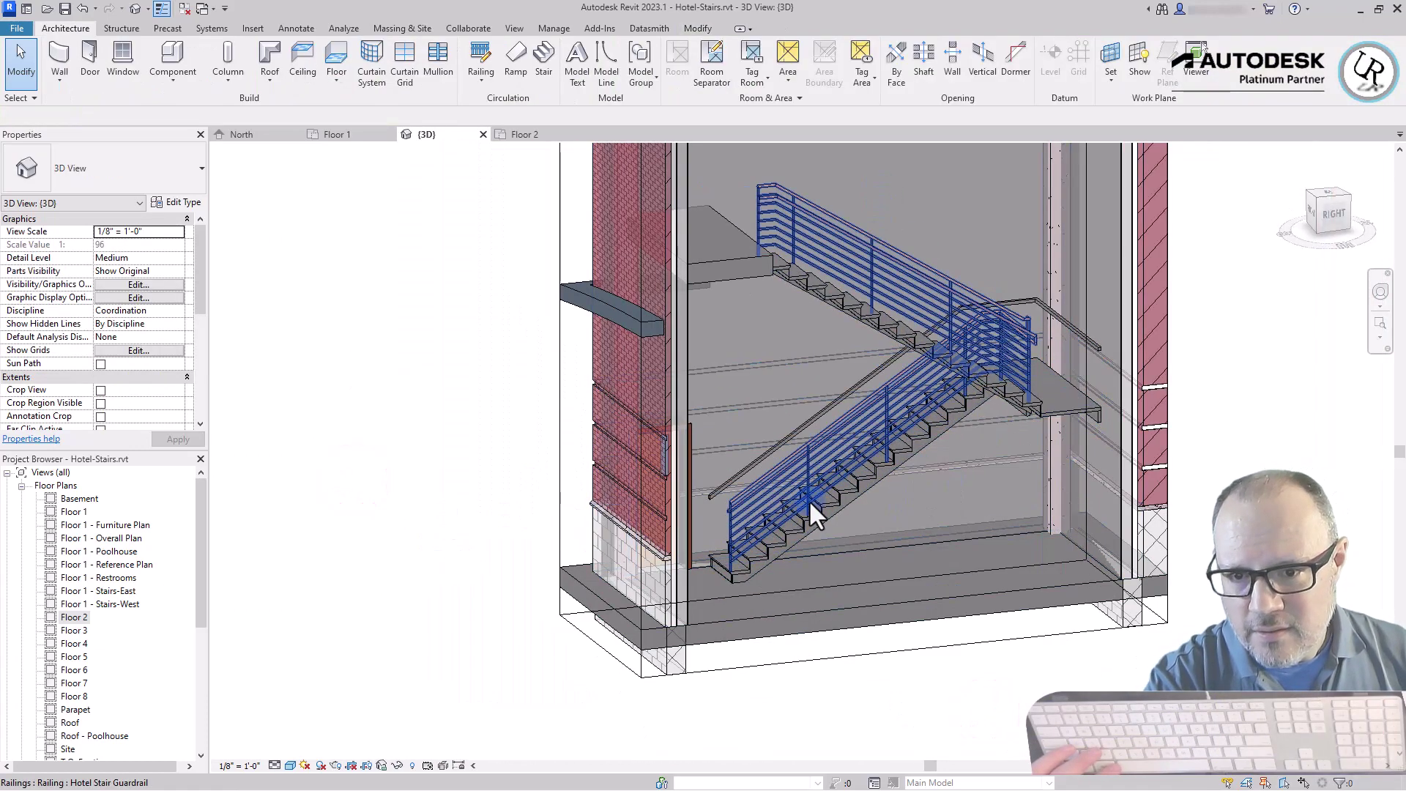
In the inner guardrail's handrail type, set the bottom and top extension lengths to 1' and enable Plus Tread Depth at the bottom.
scroll(806, 505, "up", 4)
scroll(695, 500, "up", 4)
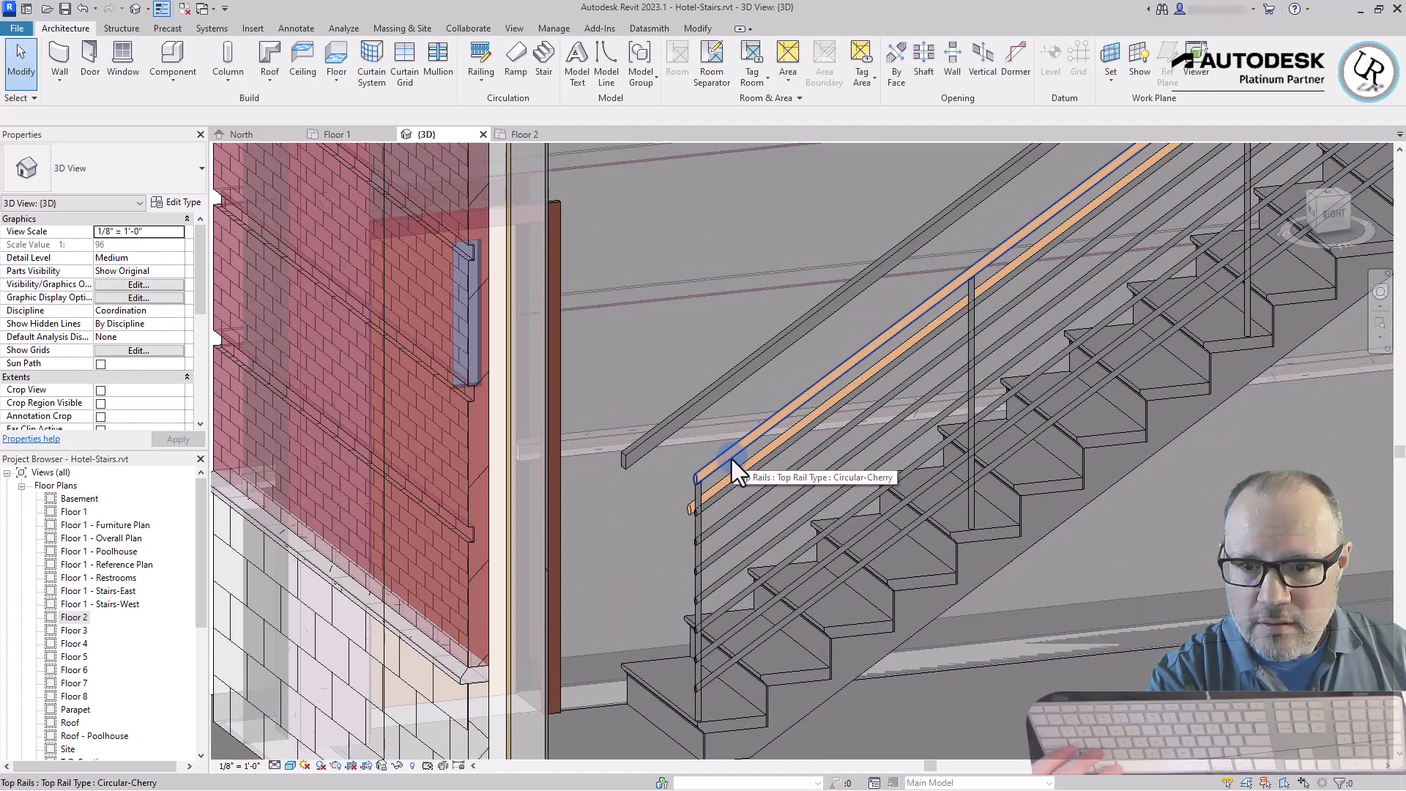
left_click(725, 479)
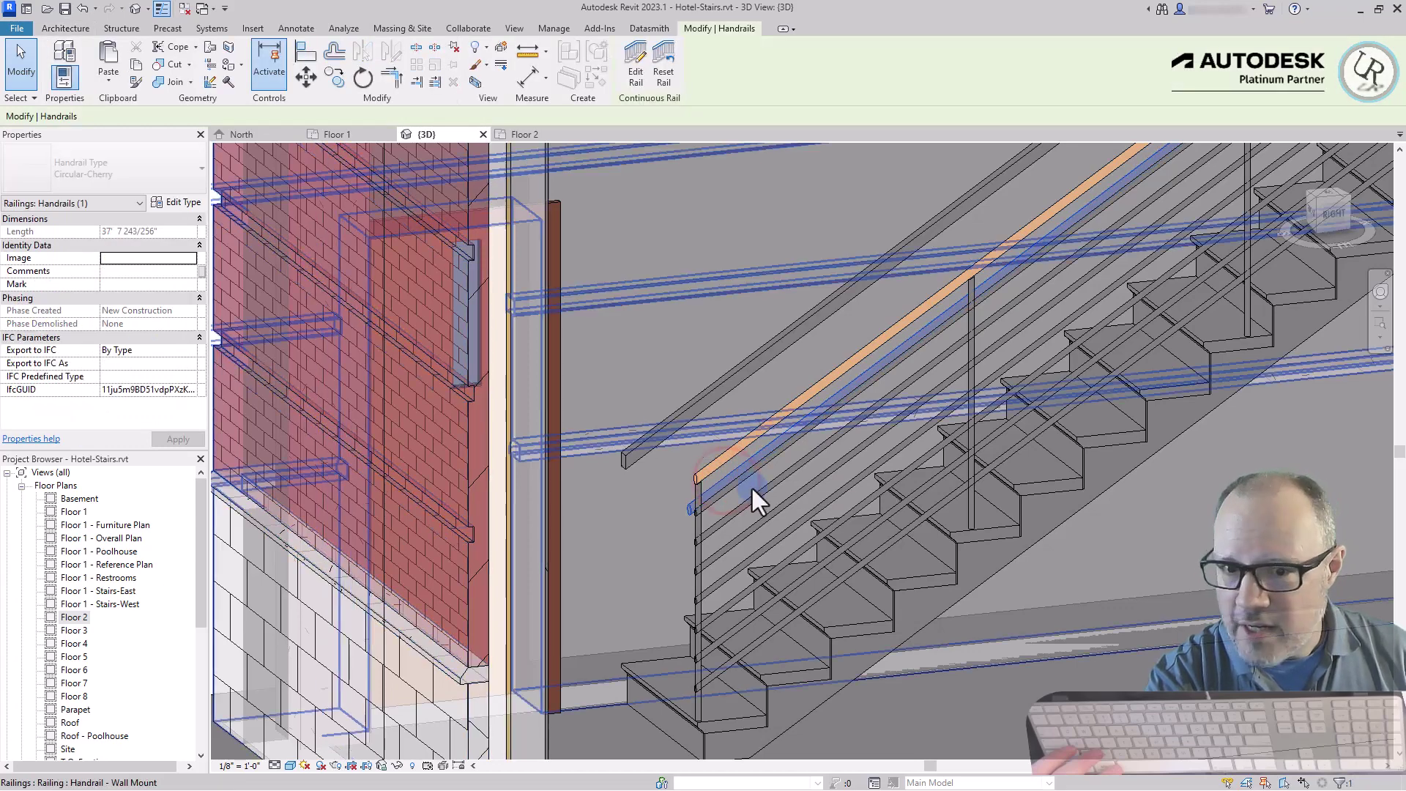
left_click(177, 203)
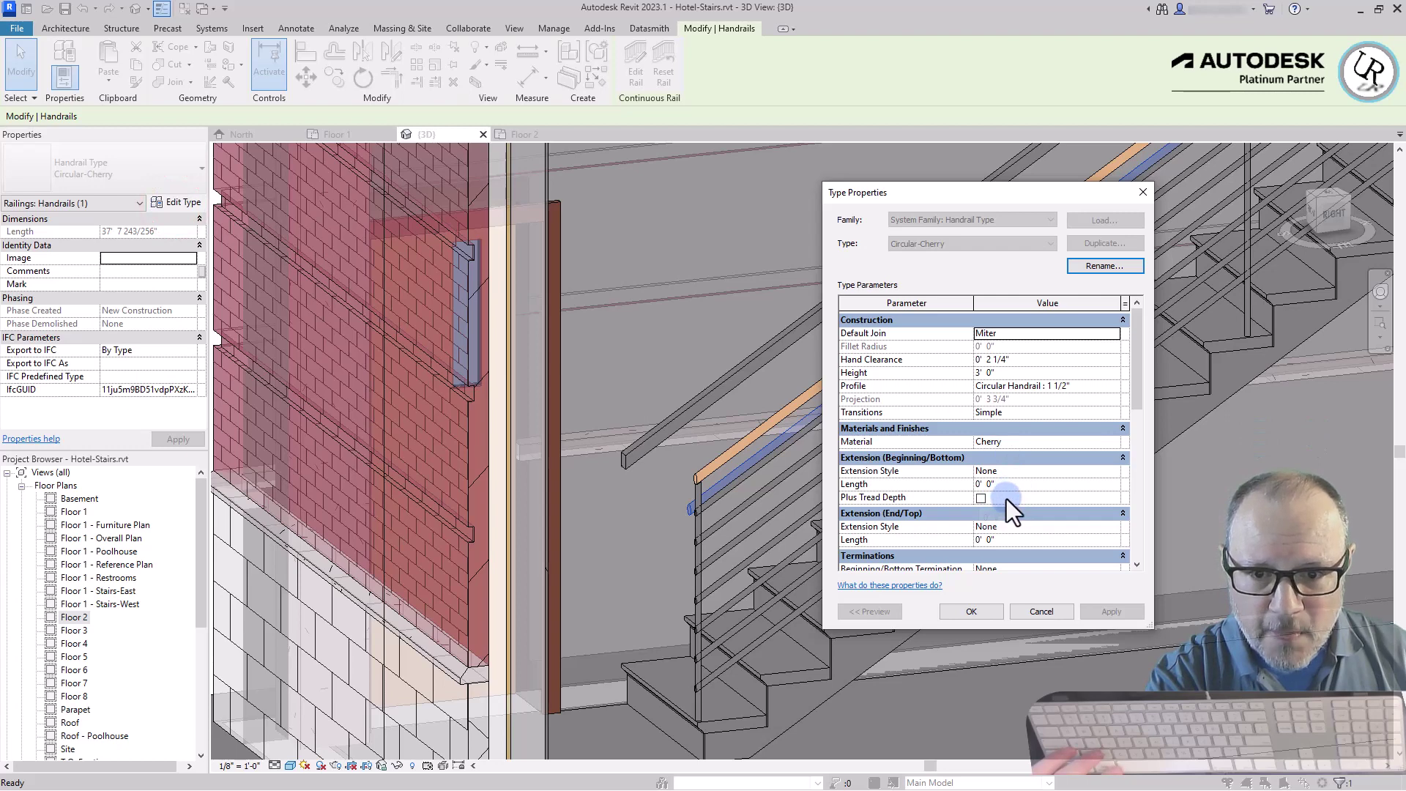
left_click(1009, 489)
type("1")
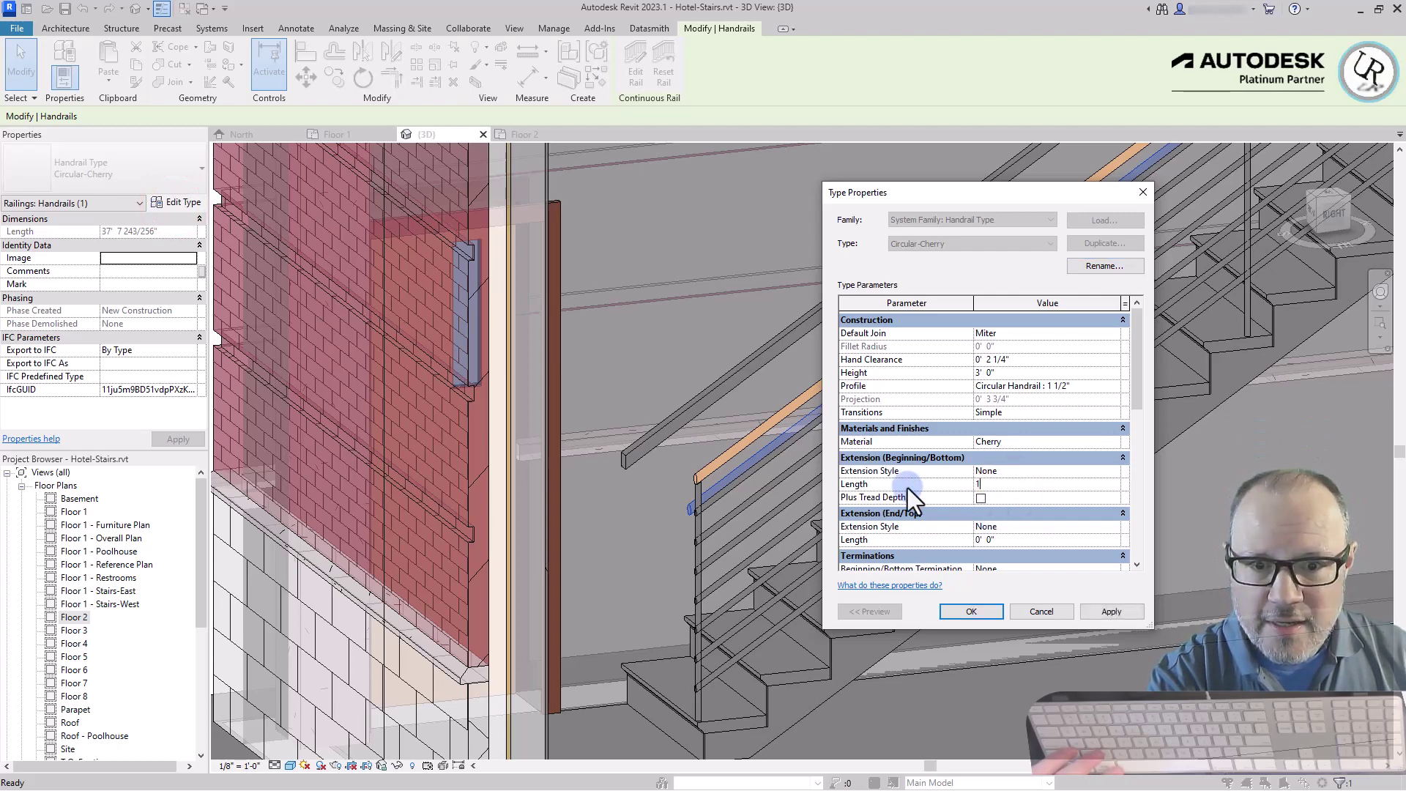
left_click(981, 498)
left_click(1010, 542)
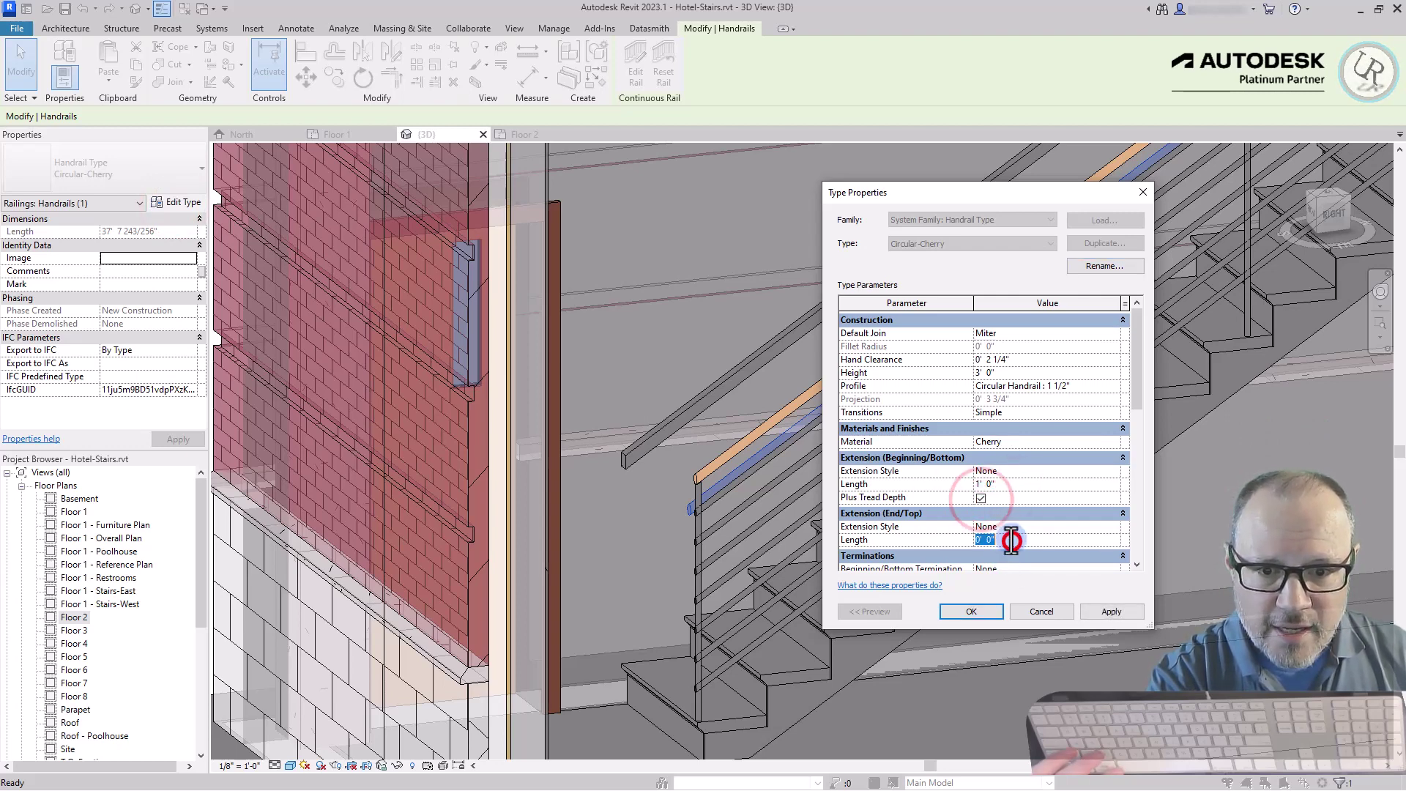
type("1")
left_click(982, 617)
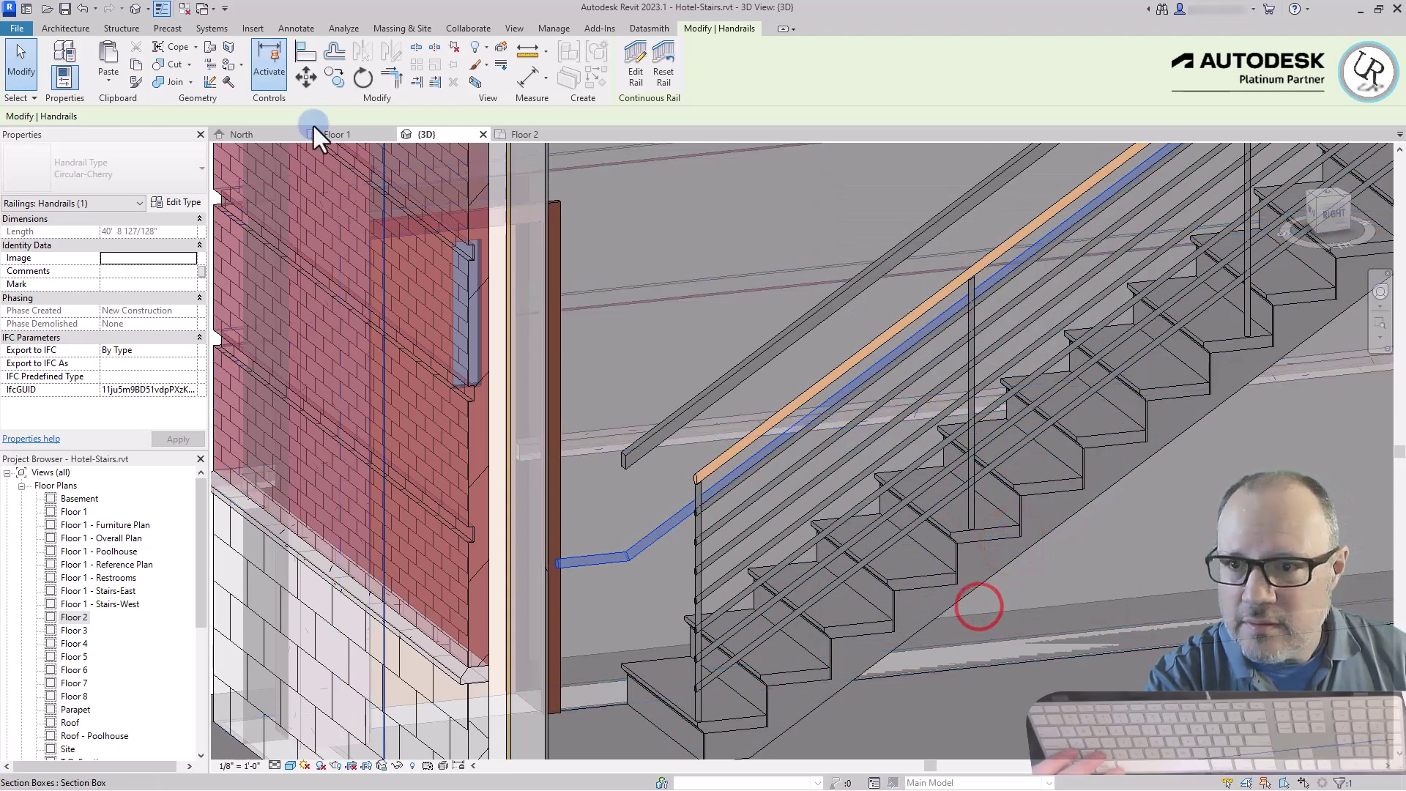
Set both the bottom and top extension styles of the guardrail's Circular-Cherry handrail type to Post, and clear the selection.
left_click(187, 204)
left_click(1113, 471)
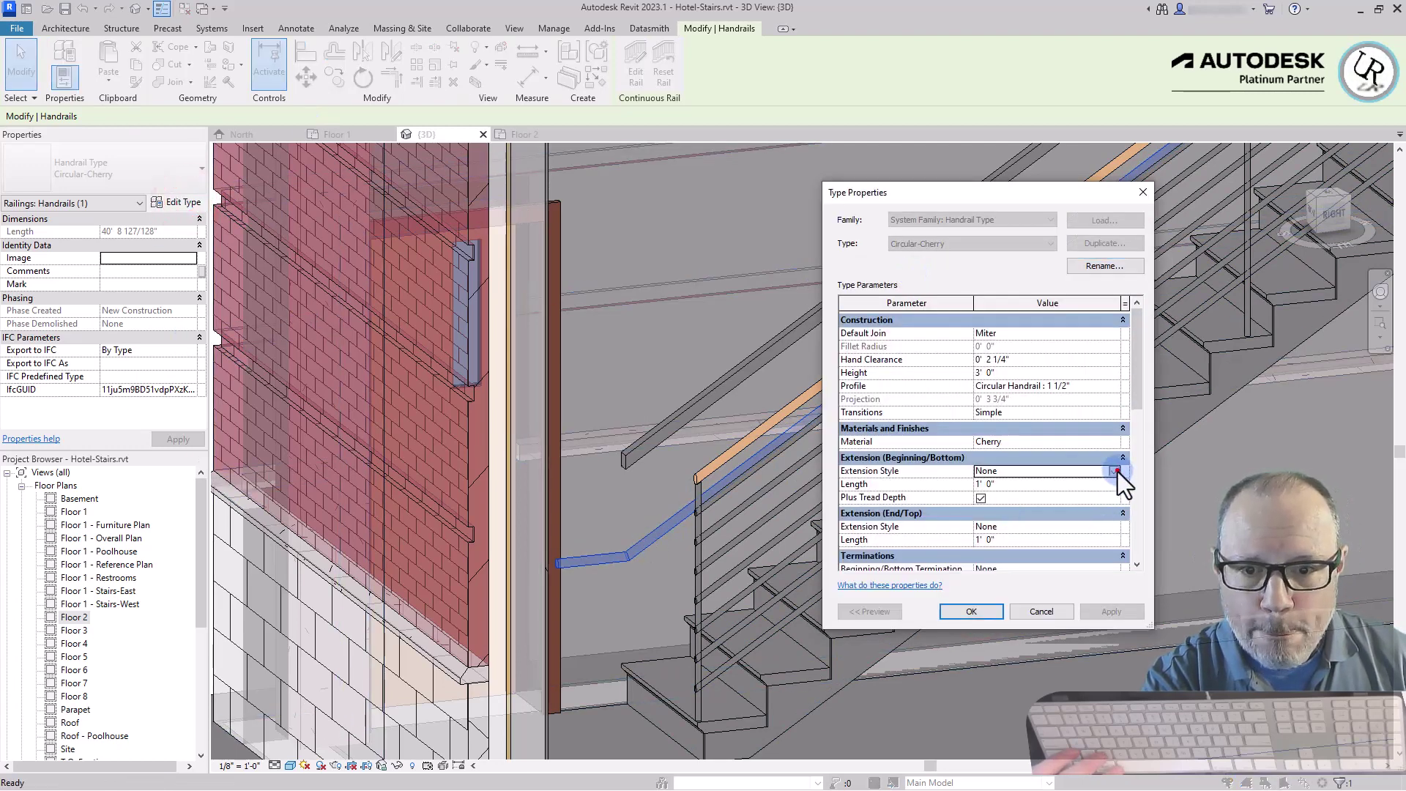
left_click(1113, 471)
left_click(988, 515)
left_click(1025, 527)
left_click(989, 575)
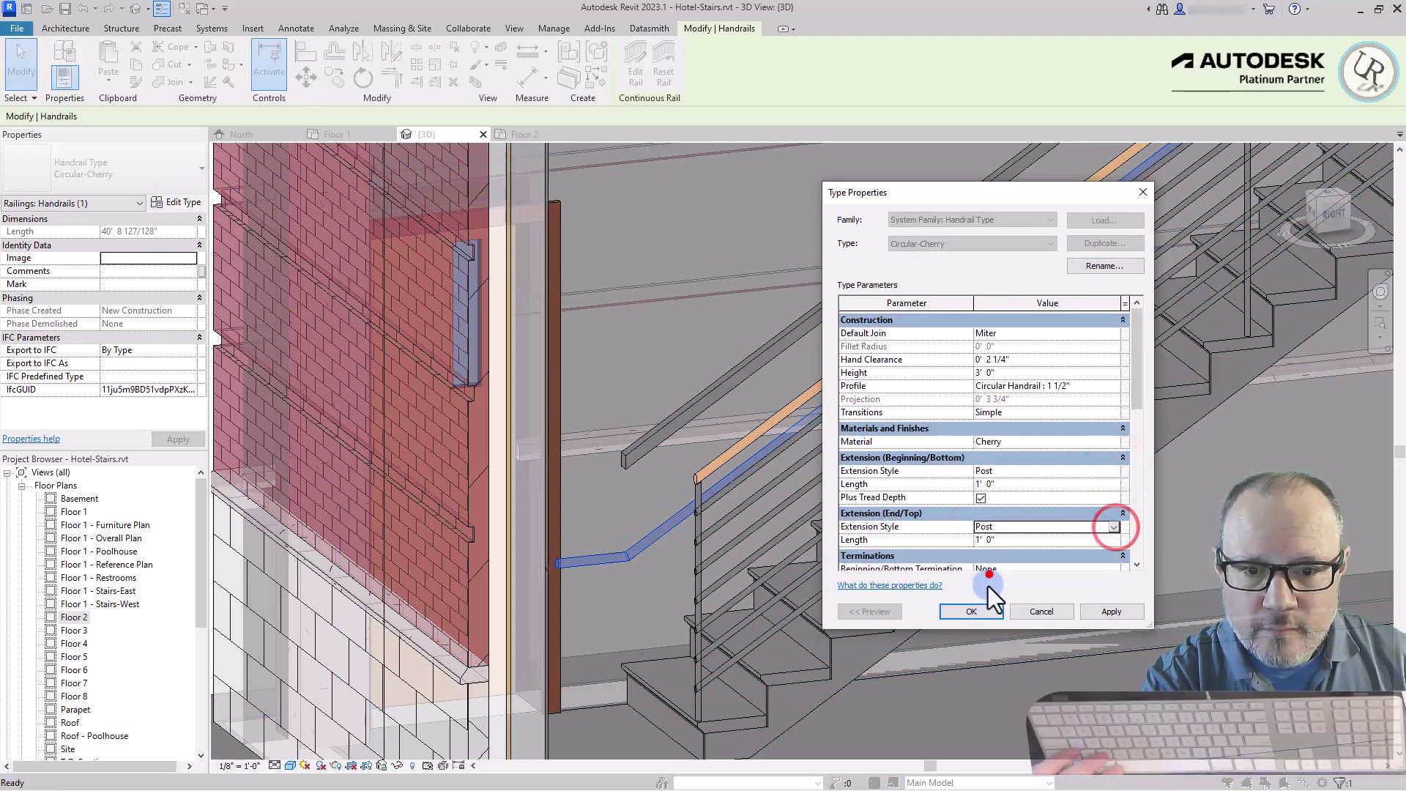
left_click(971, 611)
key("Escape")
In the wall-mounted railing's top rail type, set the bottom extension length to 1' and enable Plus Tread Depth.
scroll(846, 543, "down", 2)
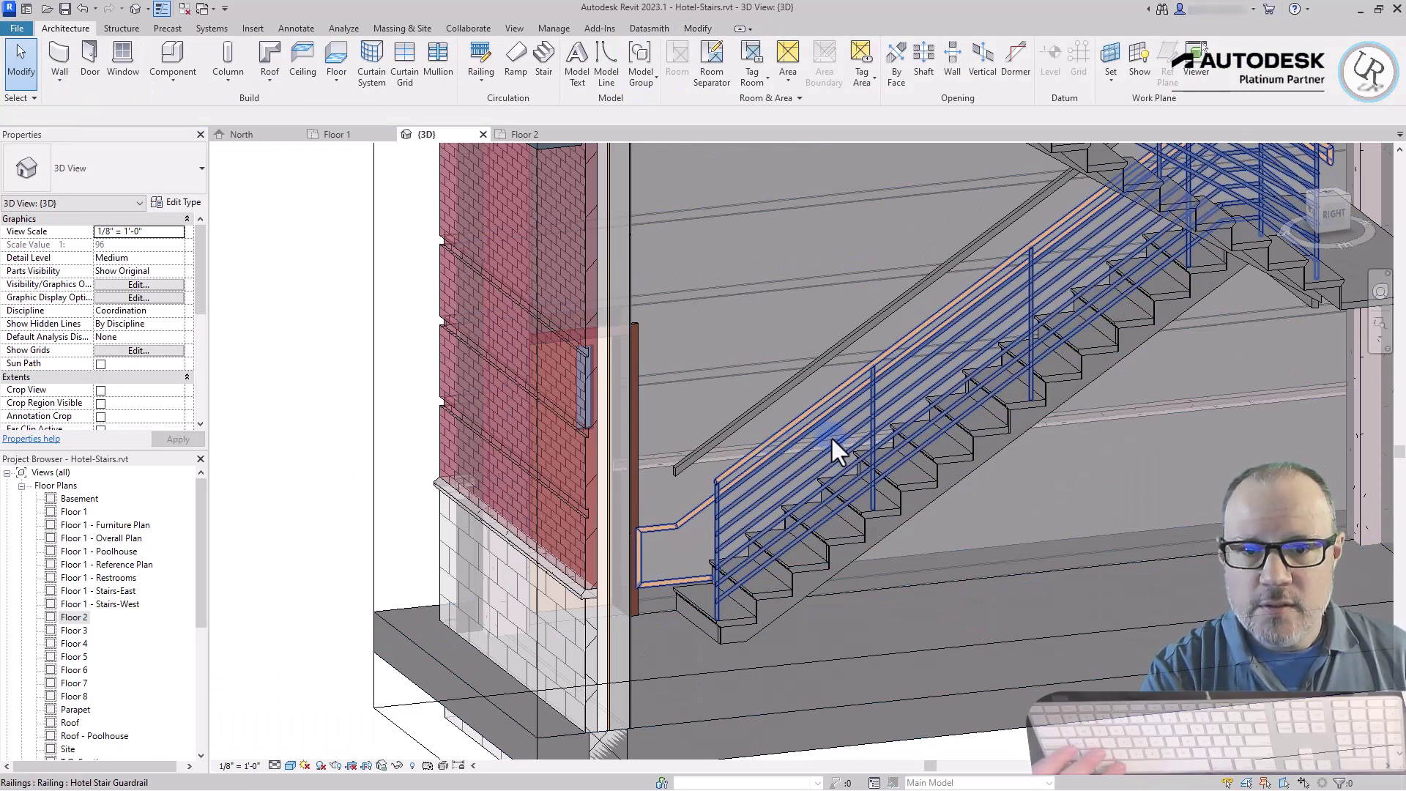
left_click(701, 444)
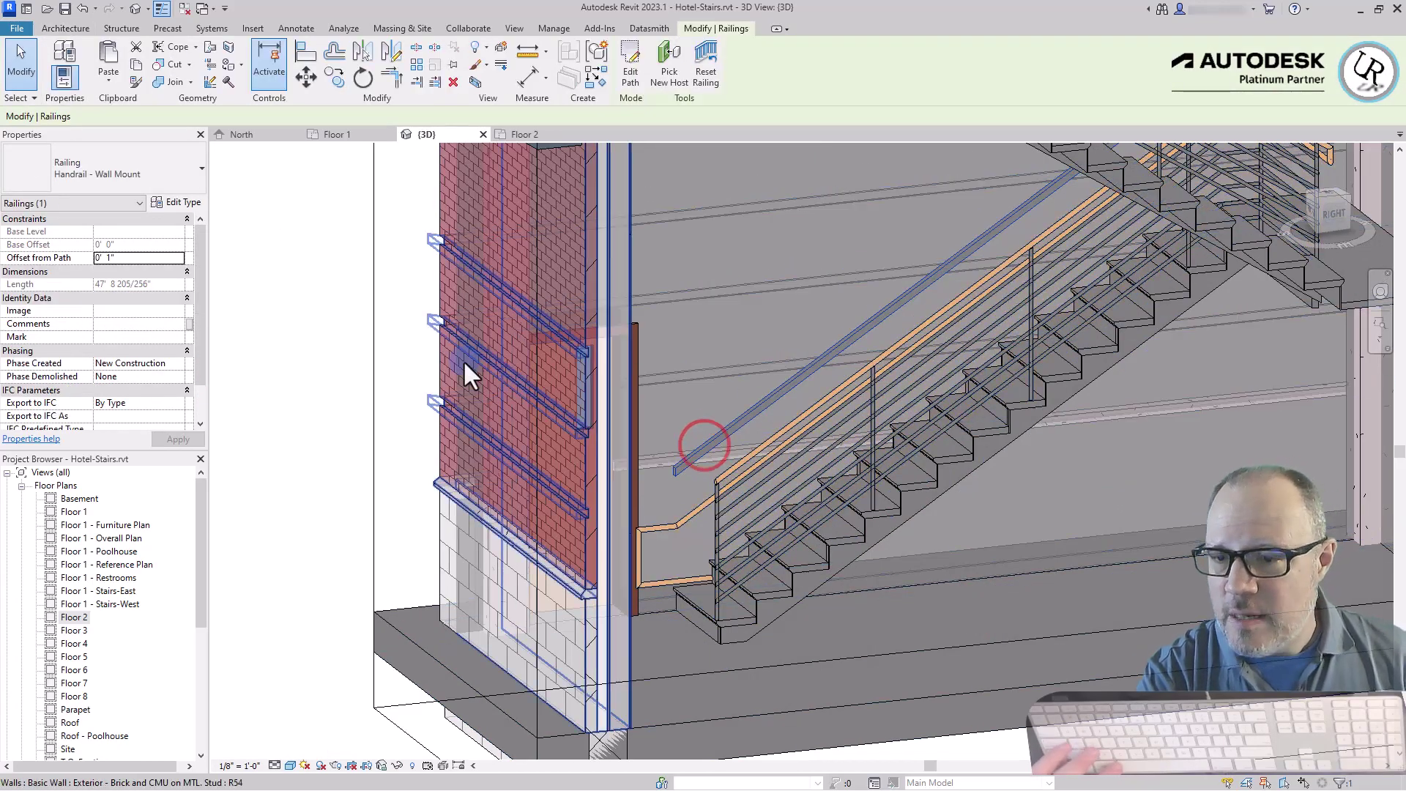
key("Escape")
key("Tab")
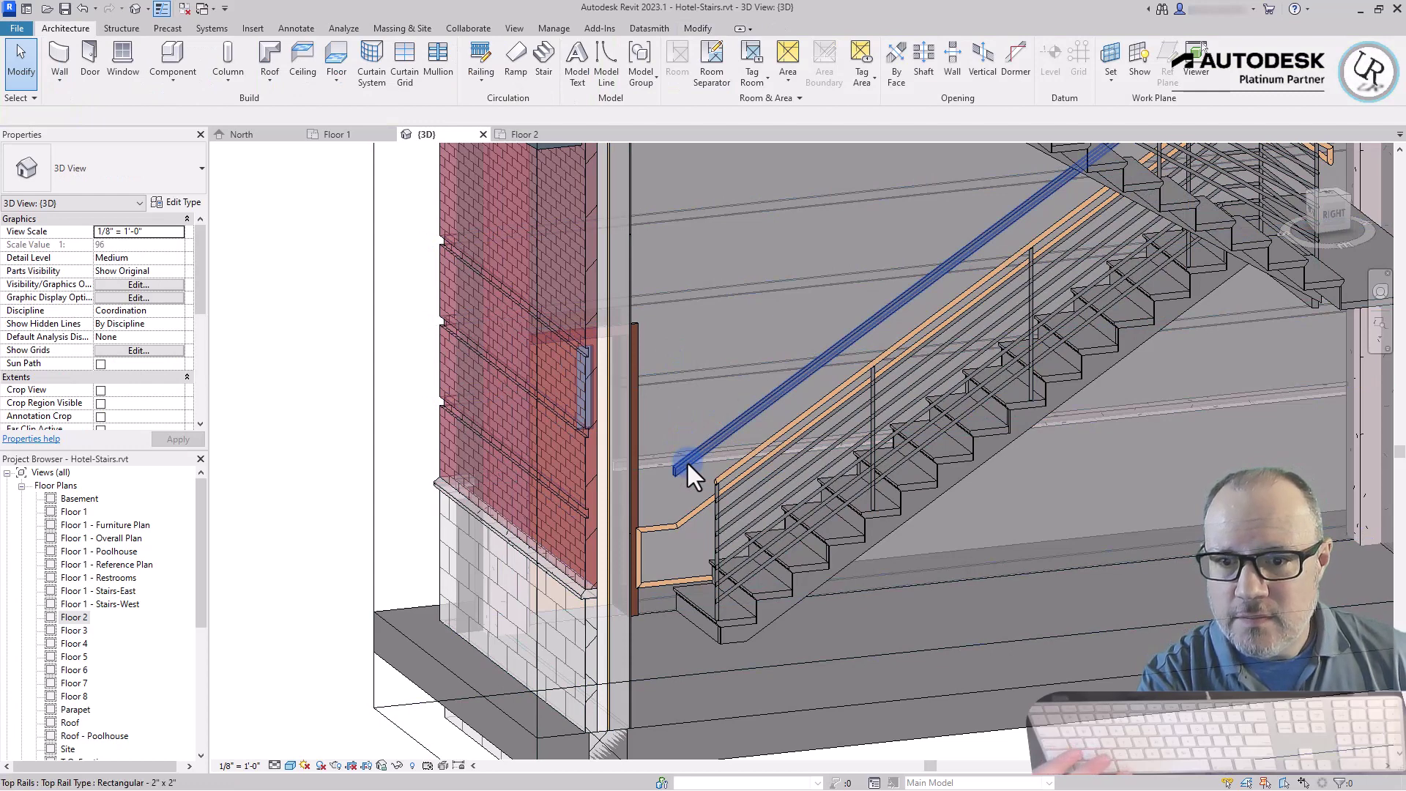
left_click(686, 460)
left_click(181, 203)
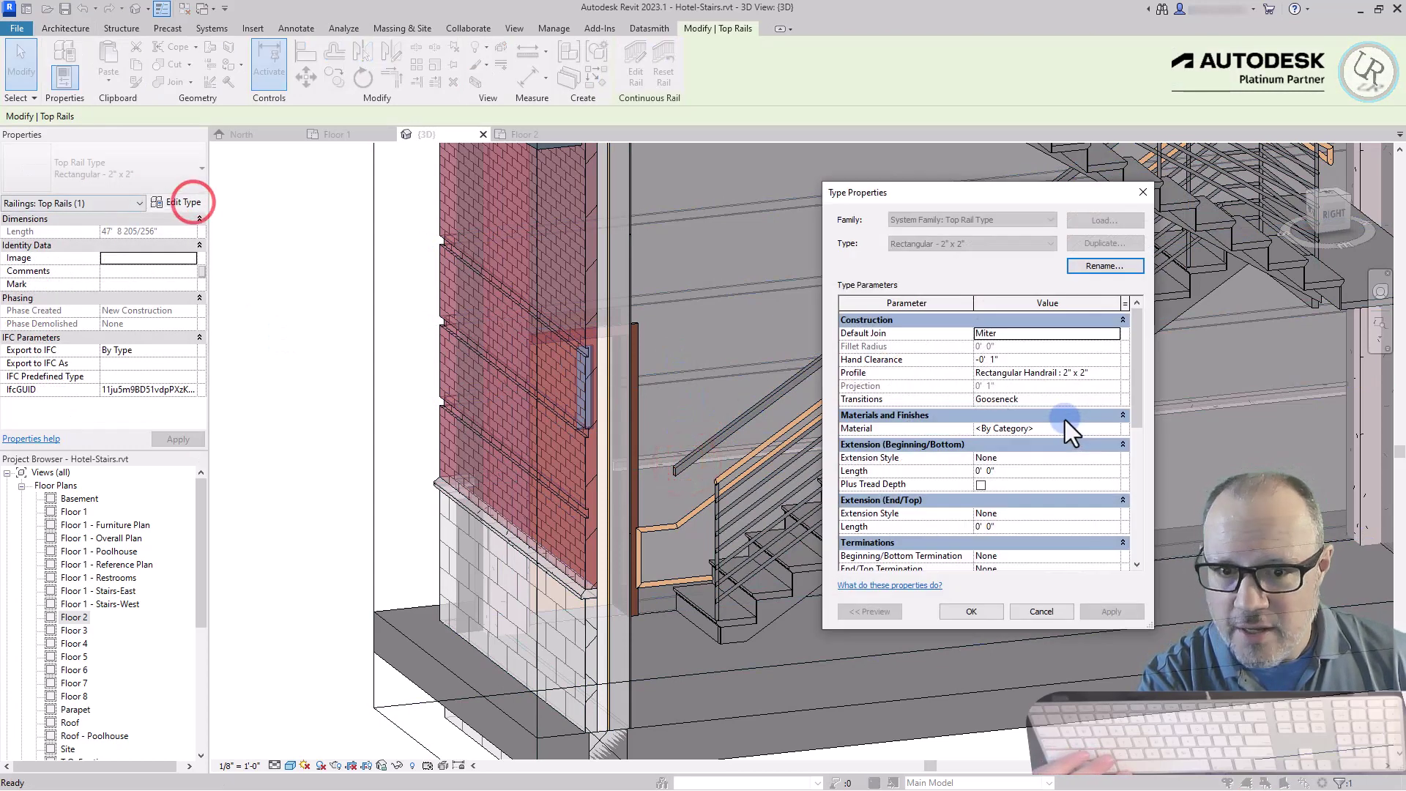
left_click(1004, 470)
type("1")
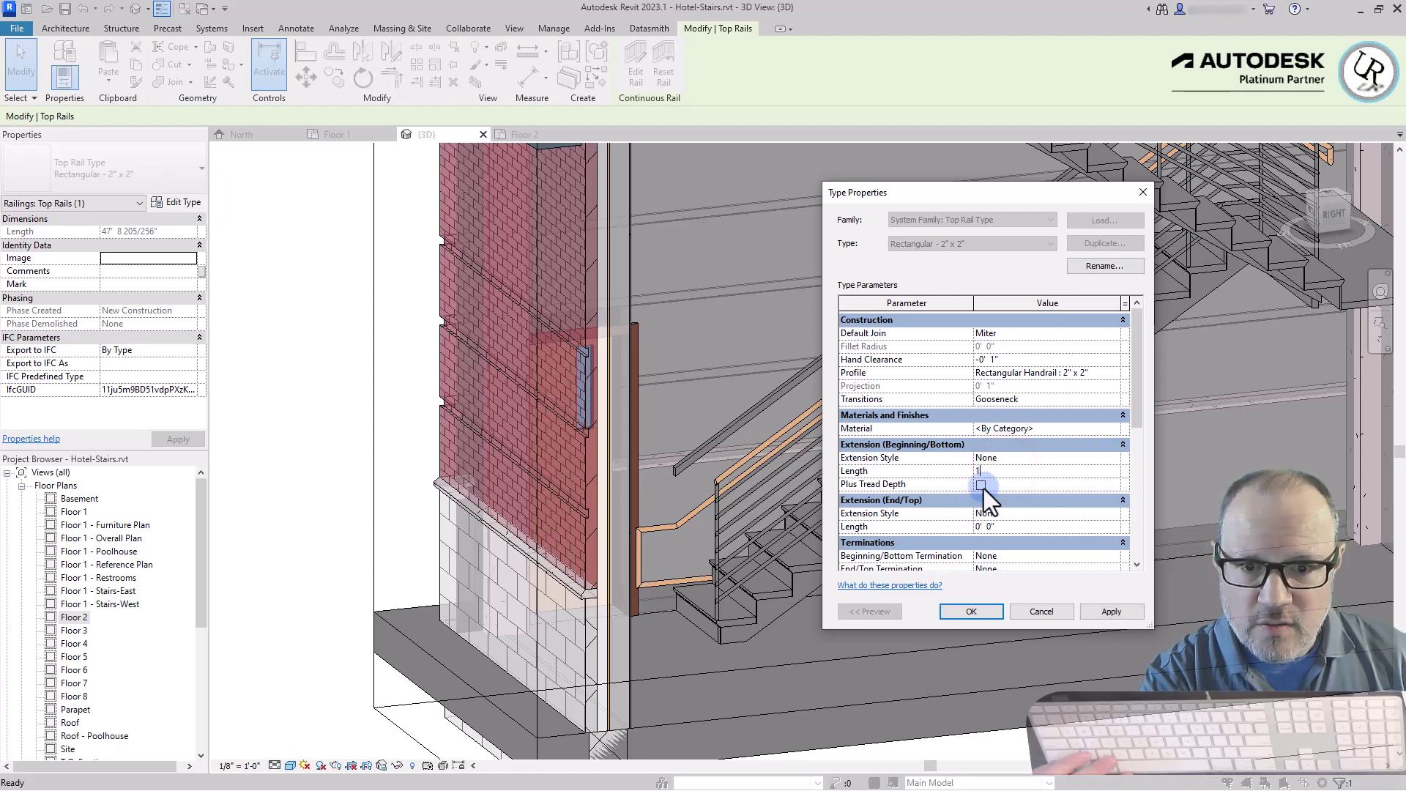
left_click(981, 486)
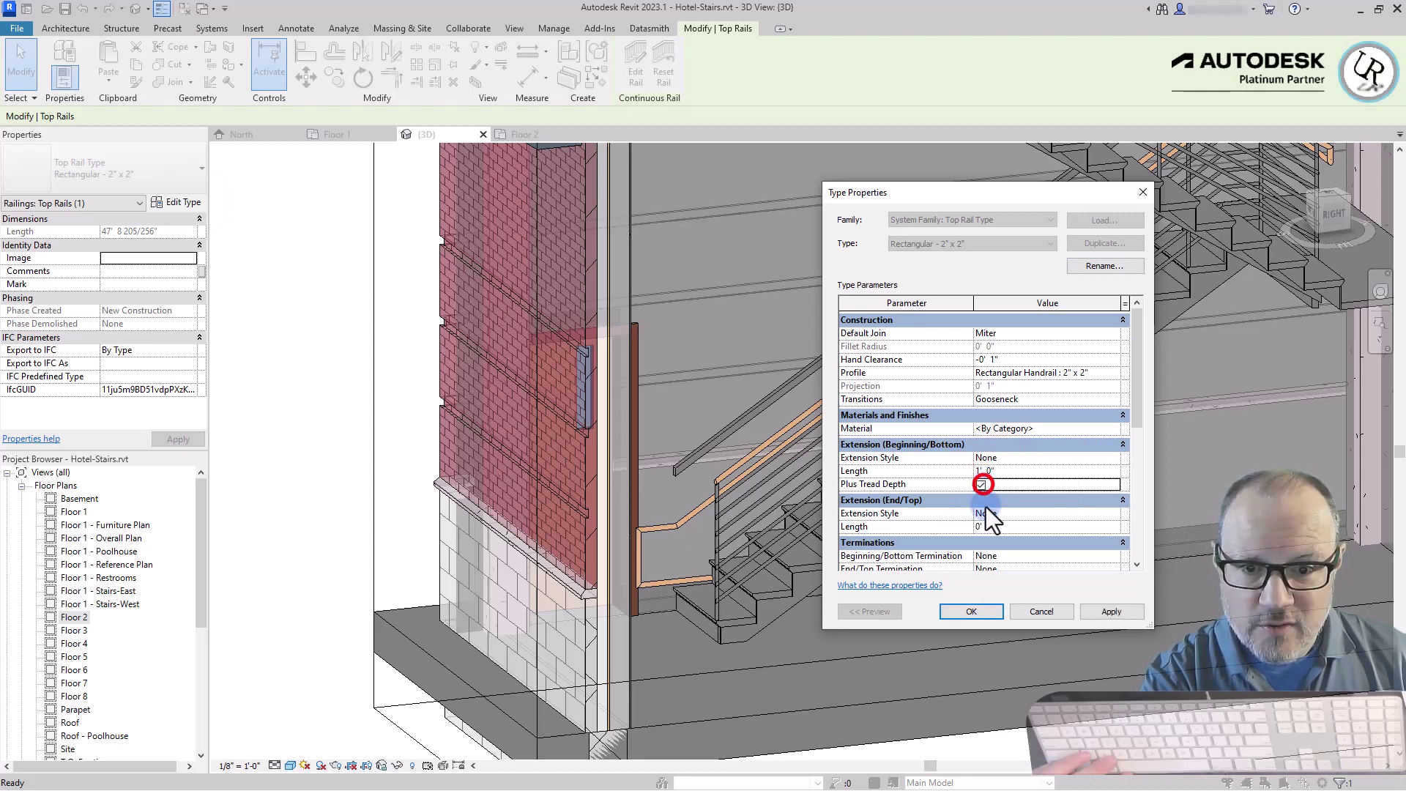
left_click(985, 617)
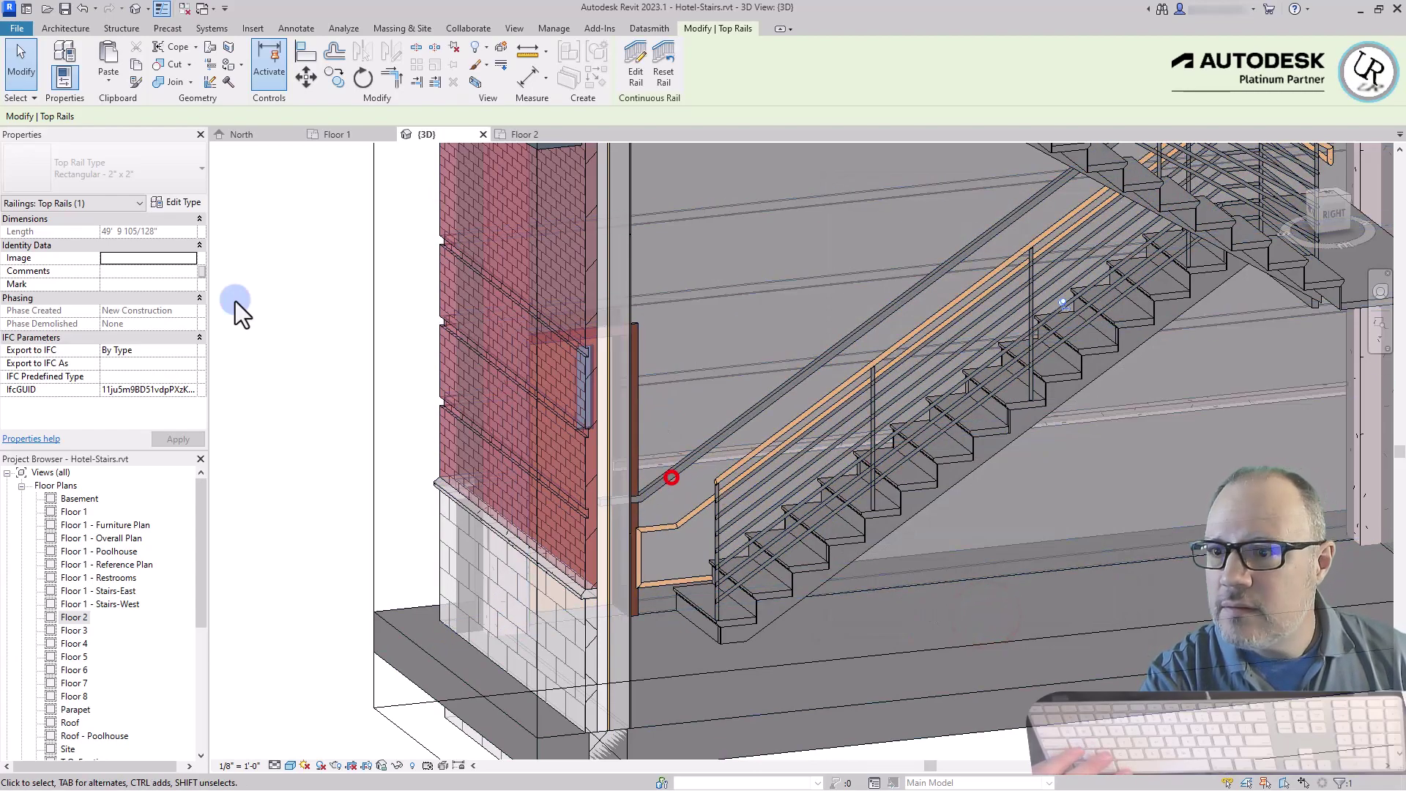
Set the bottom extension length of the wall-mounted railing's top rail type to 0 and clear the selection.
left_click(177, 203)
left_click(1009, 471)
type("0")
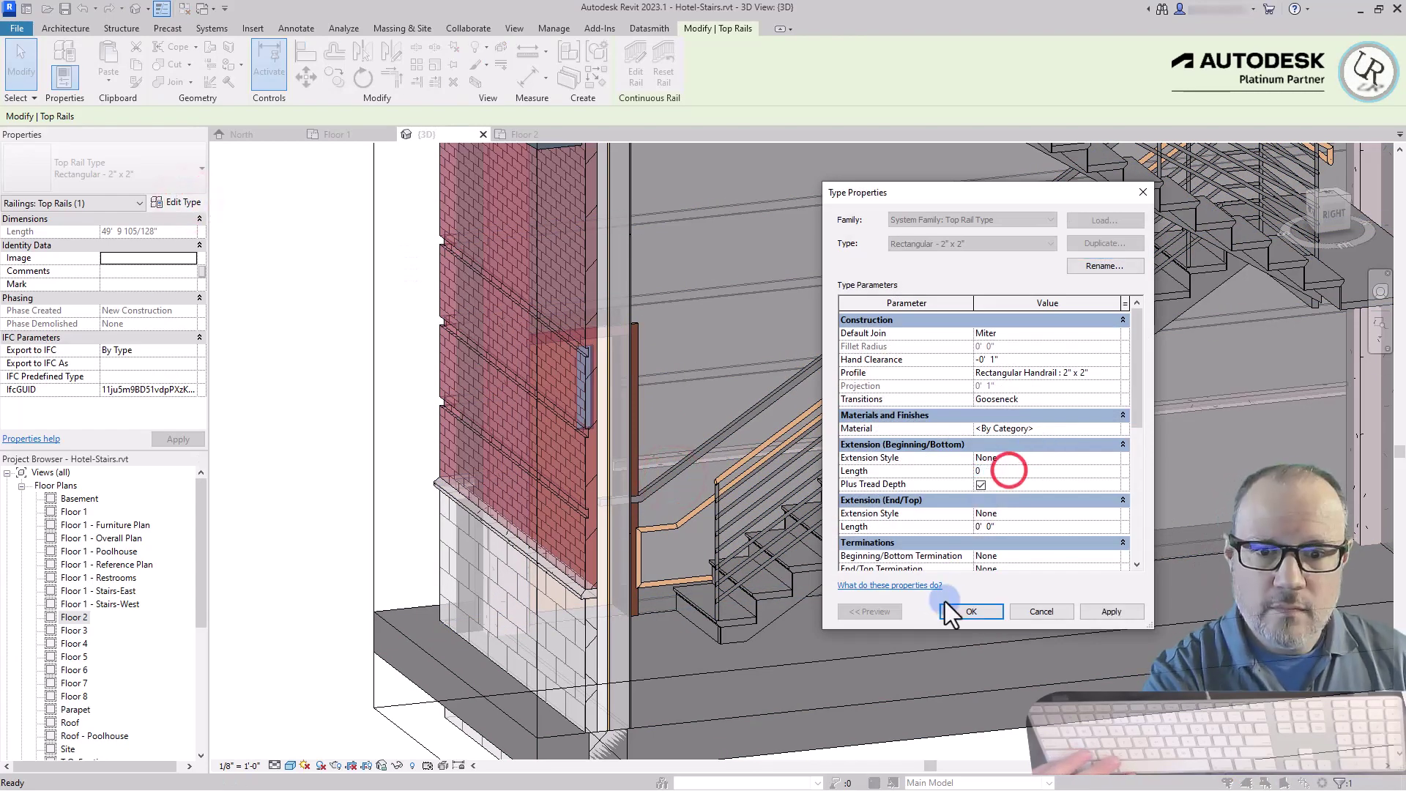
left_click(949, 610)
key("Escape")
scroll(754, 603, "down", 5)
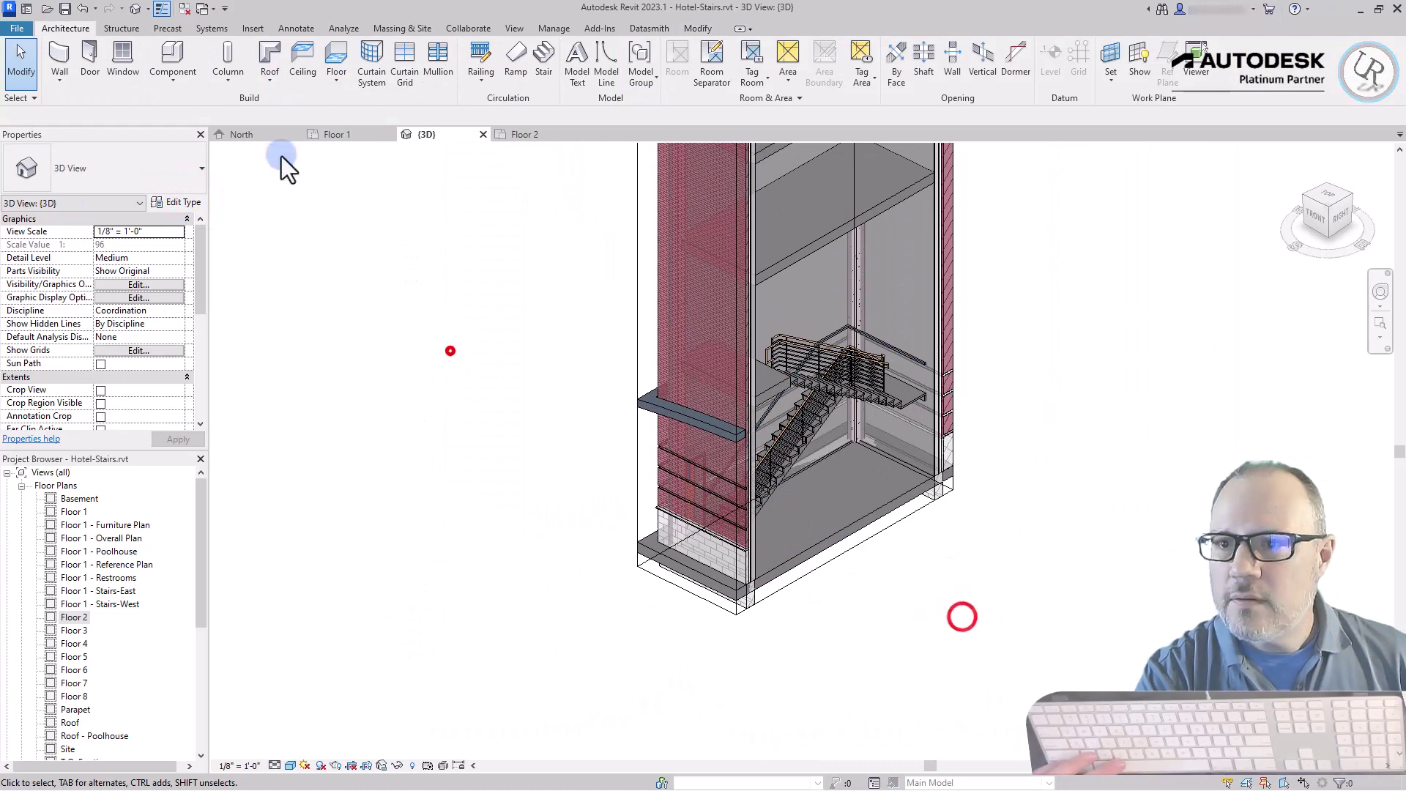
middle_click_drag(628, 461, 530, 460, "shift")
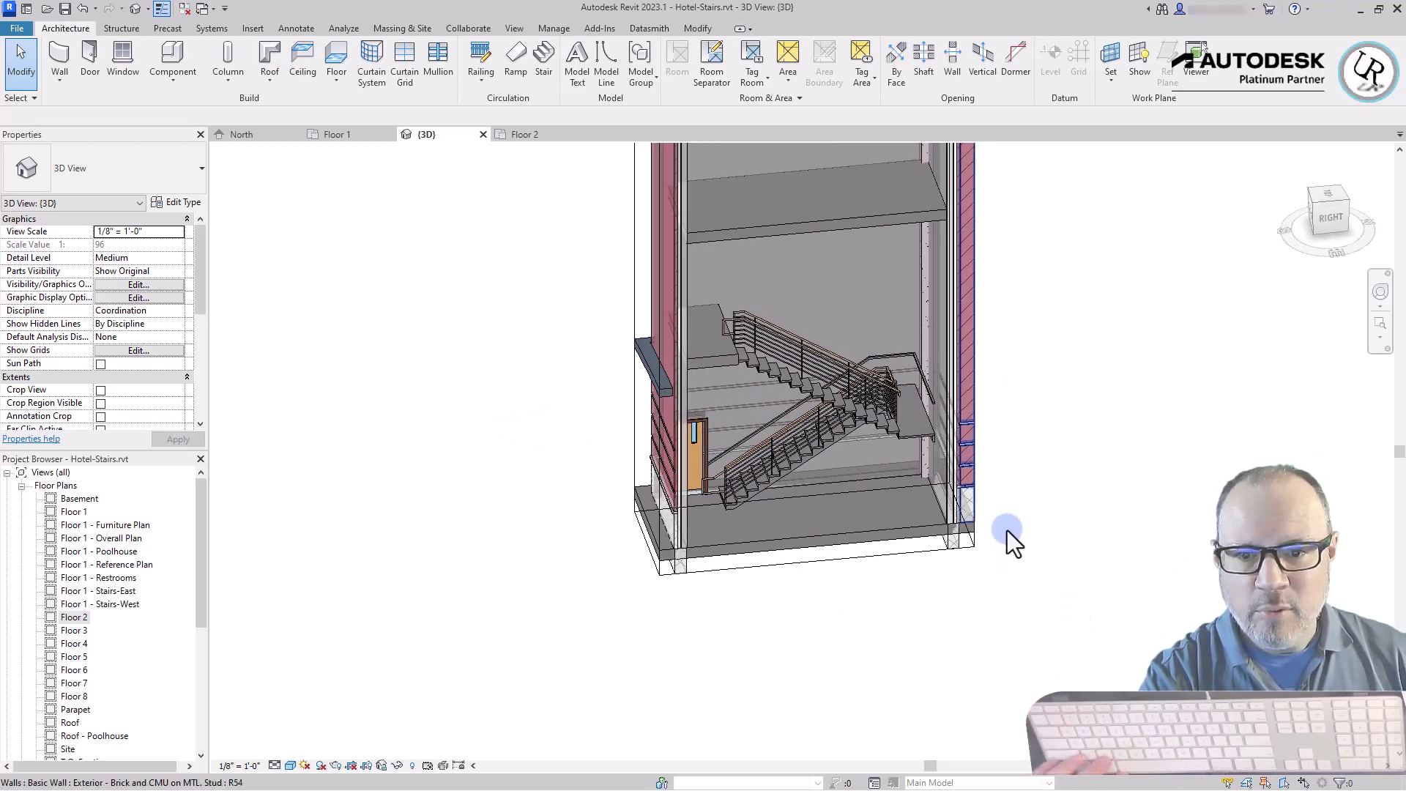
middle_click_drag(974, 534, 691, 477, "shift")
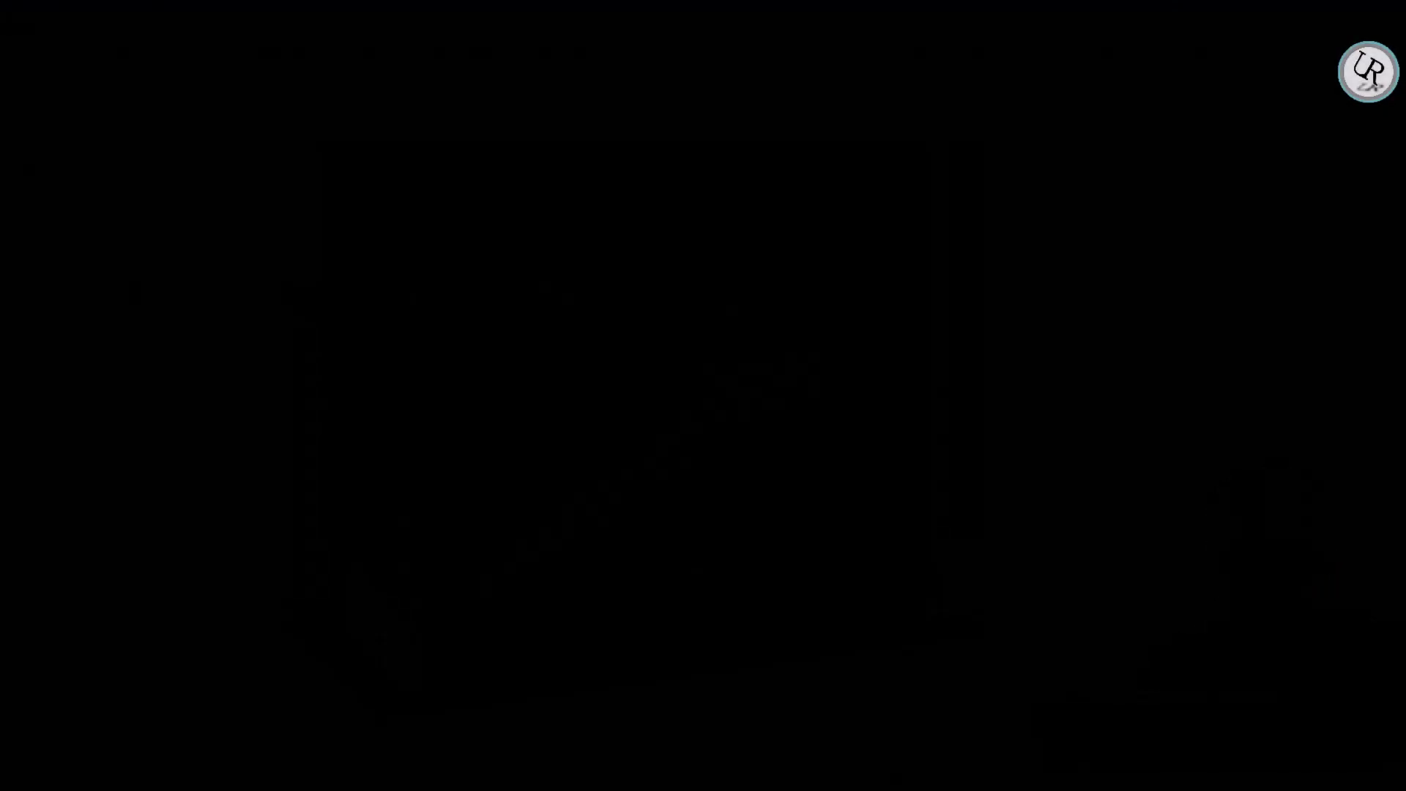